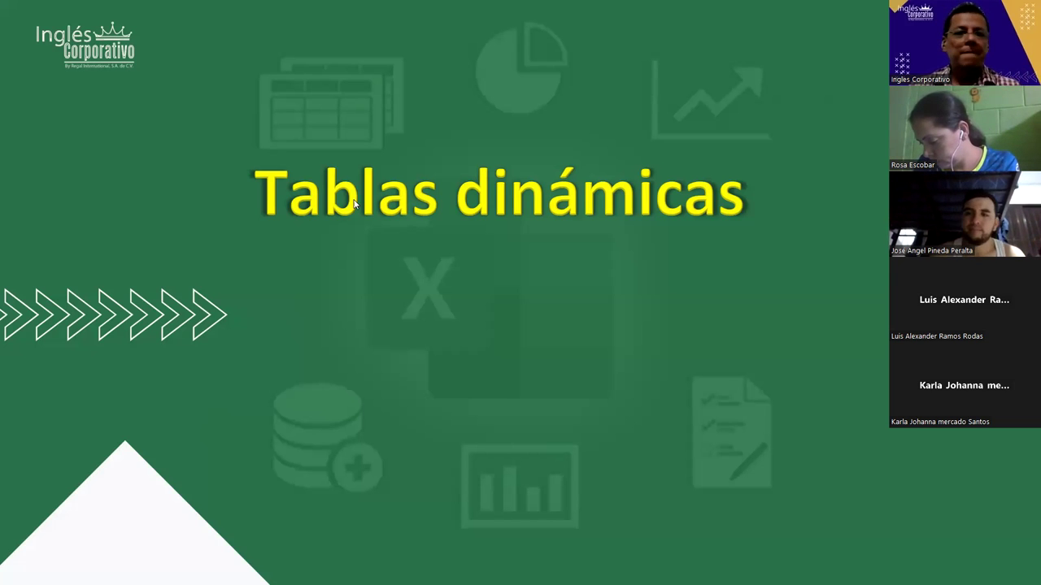
Advance the slideshow to the 'Objetivo:' slide on building pivot tables step by step.
left_click(557, 331)
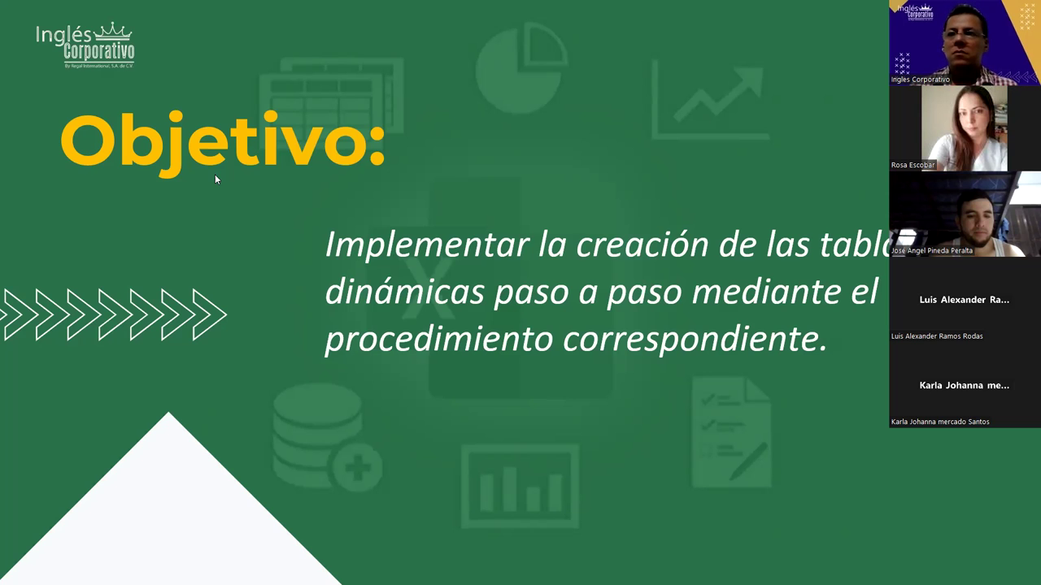
Switch from the slideshow to the Sesión 13 Excel Intermedio workbook's Tabla Datos sheet.
key("alt+Tab")
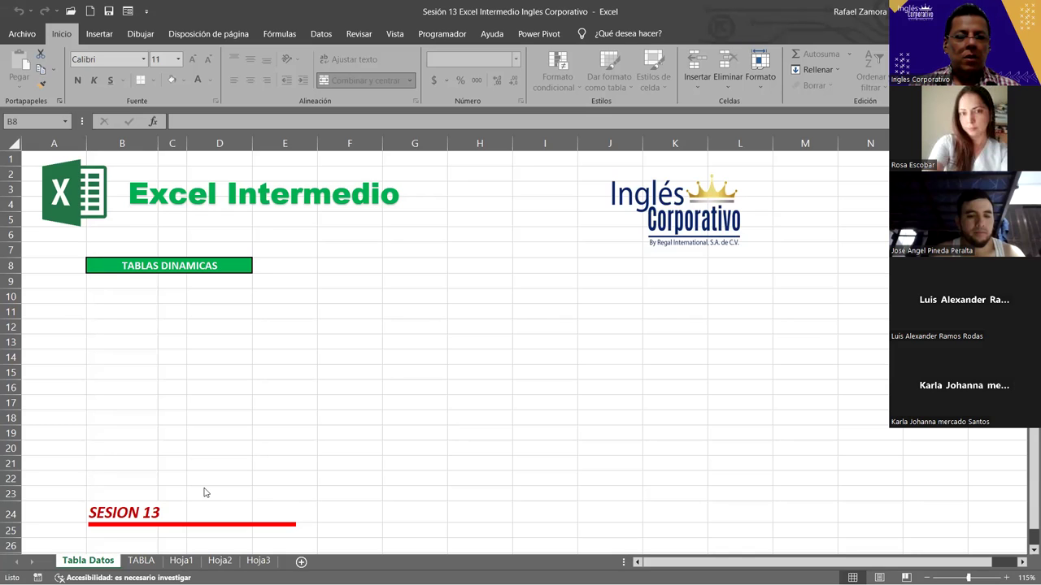
Copy Hoja1's header and first ten sales rows (A1:H11) into a new sheet Hoja5.
left_click(180, 561)
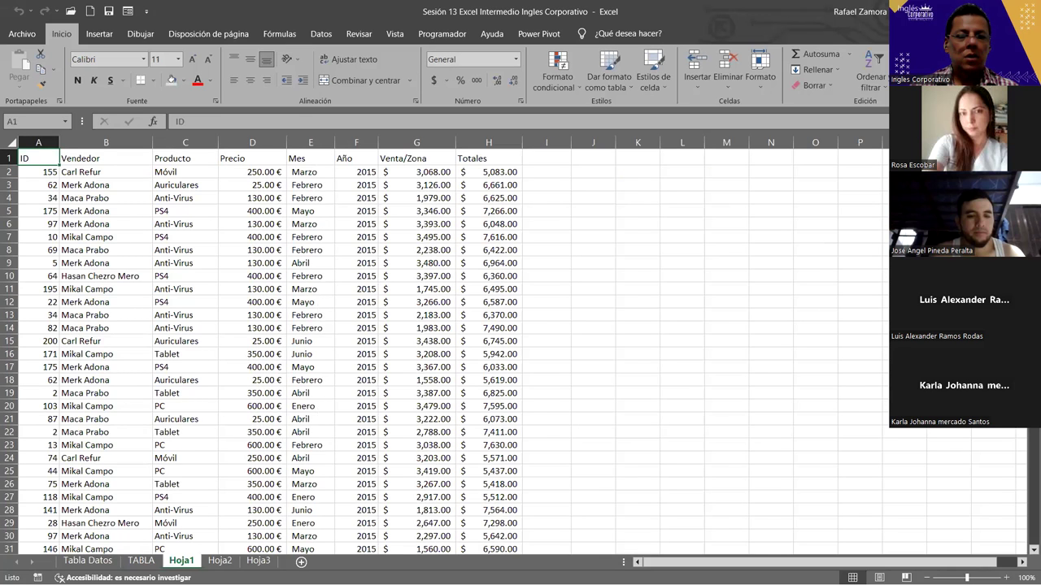
key("shift+F11")
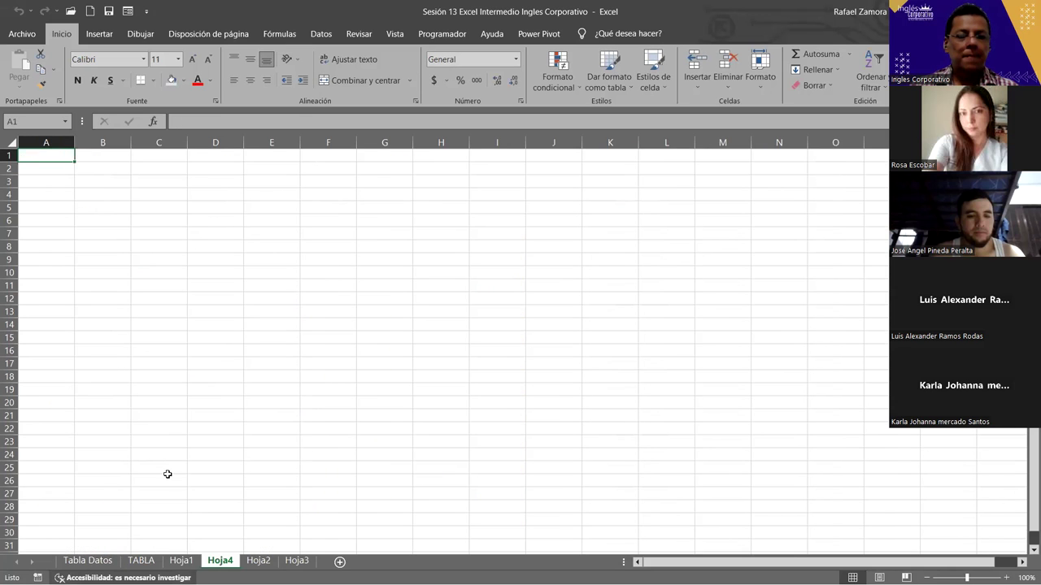
key("ctrl+Page_Up")
mouse_move(29, 158)
left_mouse_down()
mouse_move(530, 363)
mouse_move(502, 294)
left_mouse_up()
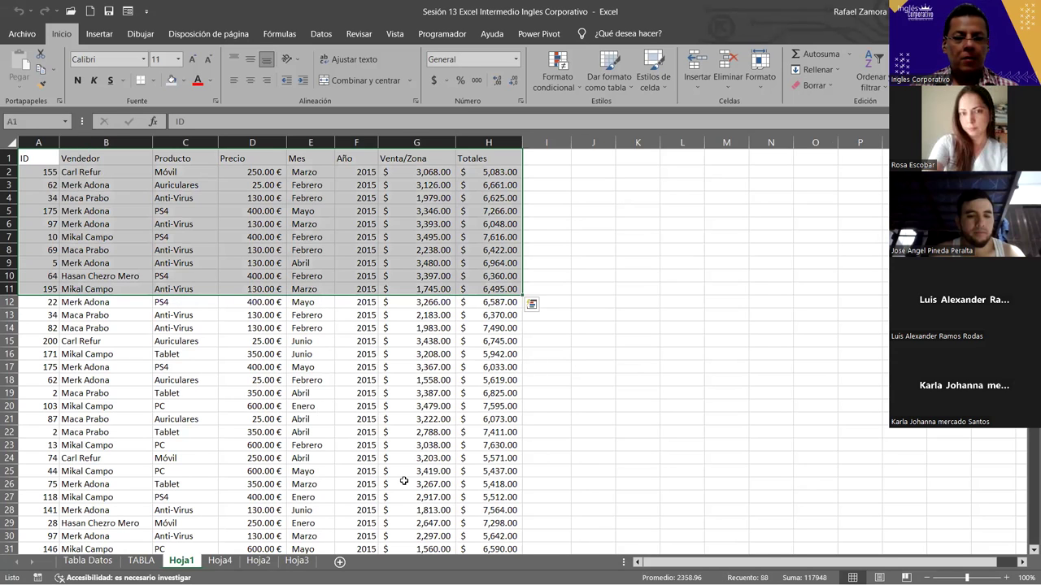
key("ctrl+c")
key("ctrl+Page_Down")
key("ctrl+Page_Down")
key("ctrl+Page_Down")
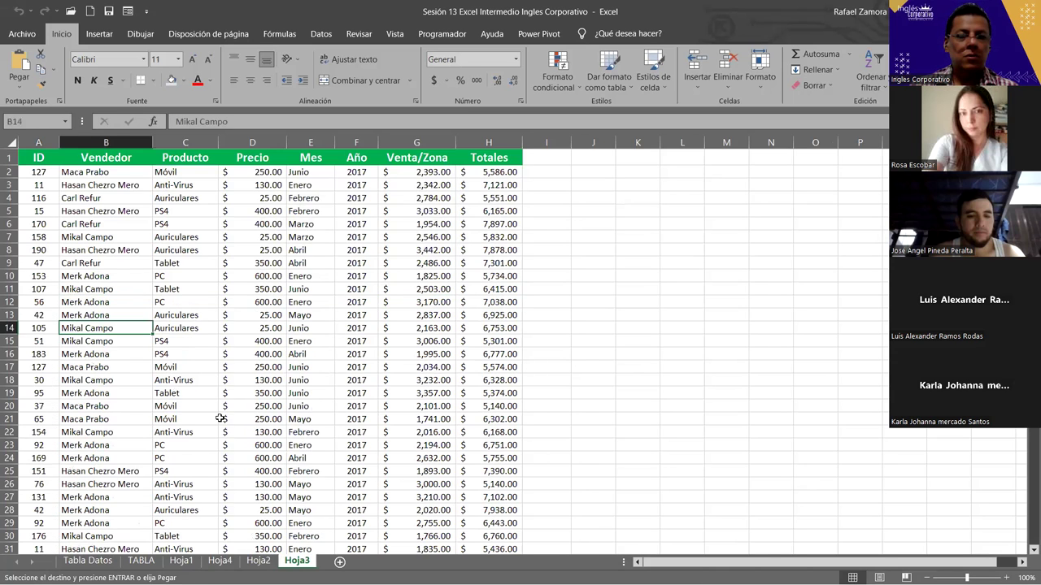
key("ctrl+shift+Page_Up")
key("ctrl+Page_Up")
key("ctrl+Page_Down")
key("shift+F11")
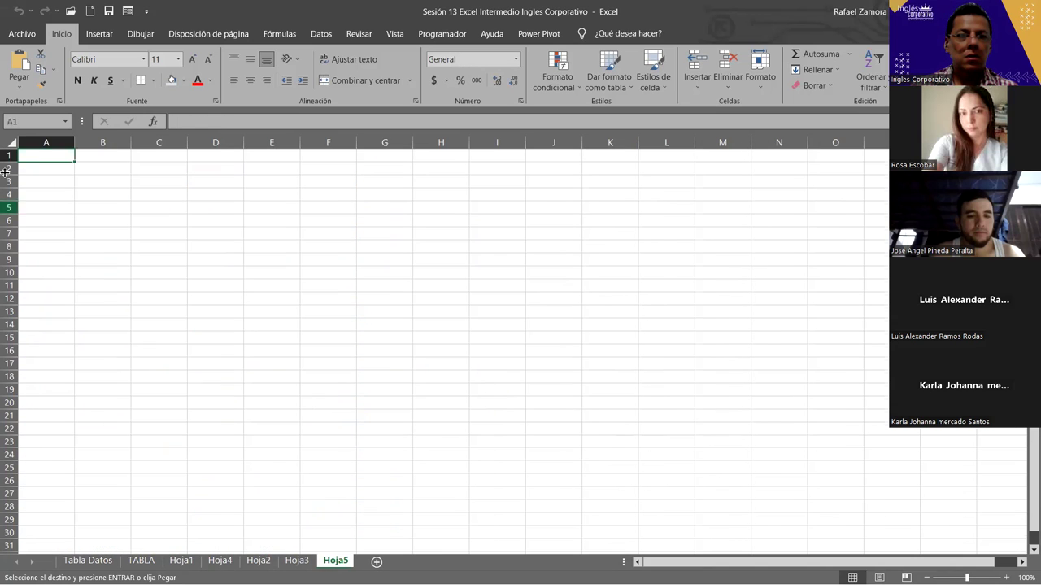
key("ctrl+v")
left_click(297, 427)
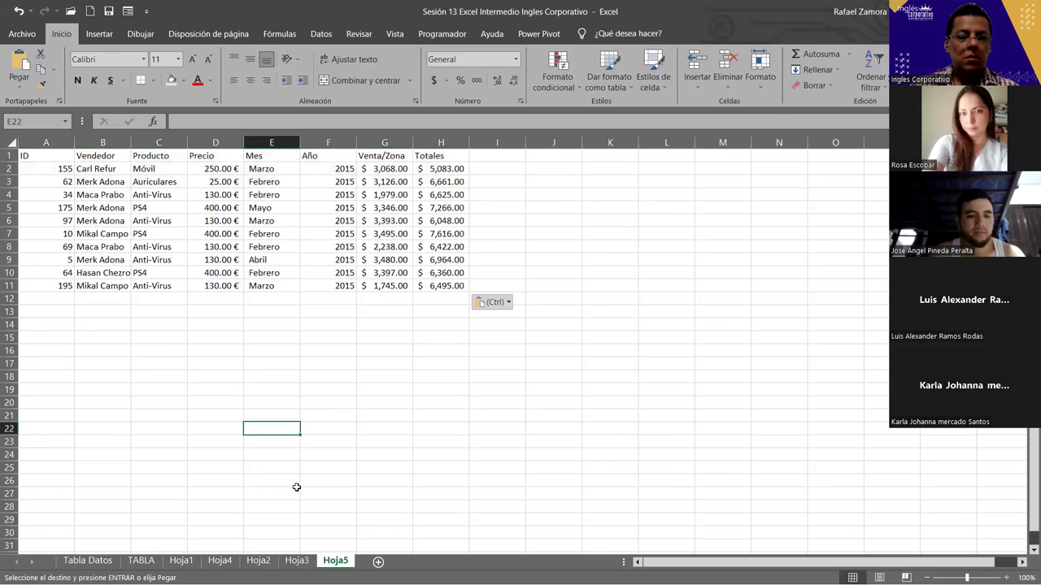
Delete the blank Hoja4 sheet and return to the Hoja5 copy.
key("ctrl+Page_Up")
key("ctrl+Page_Up")
key("ctrl+Page_Up")
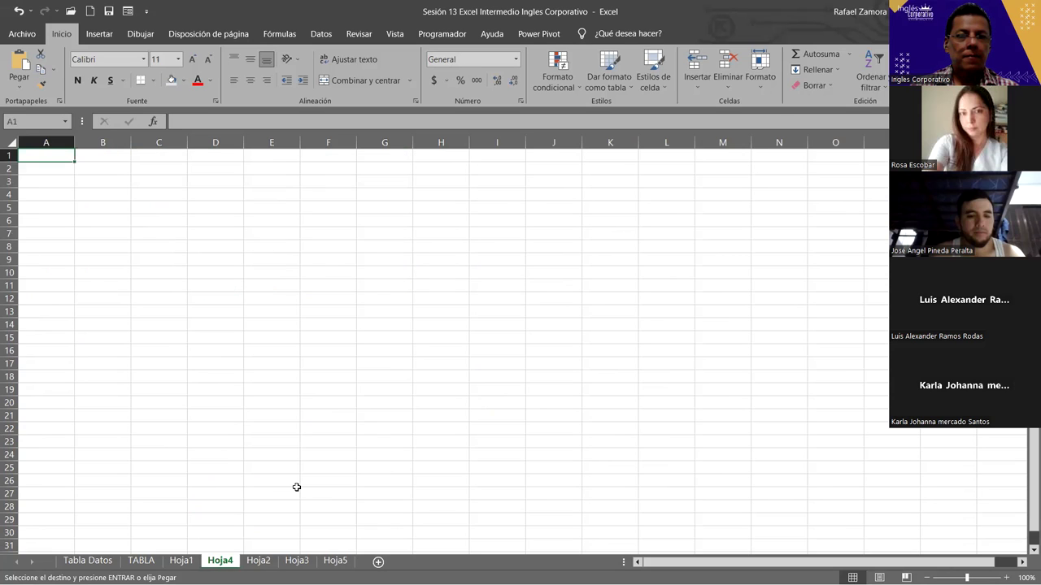
key("ctrl+Page_Down")
key("ctrl+Page_Down")
key("ctrl+Page_Down")
key("ctrl+Page_Up")
key("ctrl+Page_Up")
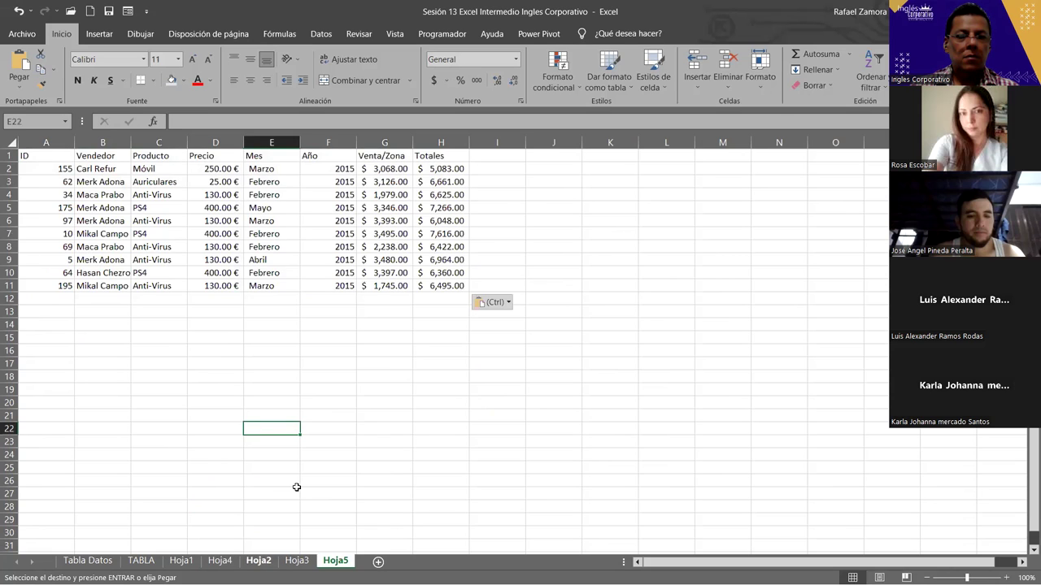
key("ctrl+Page_Up")
right_click(227, 561)
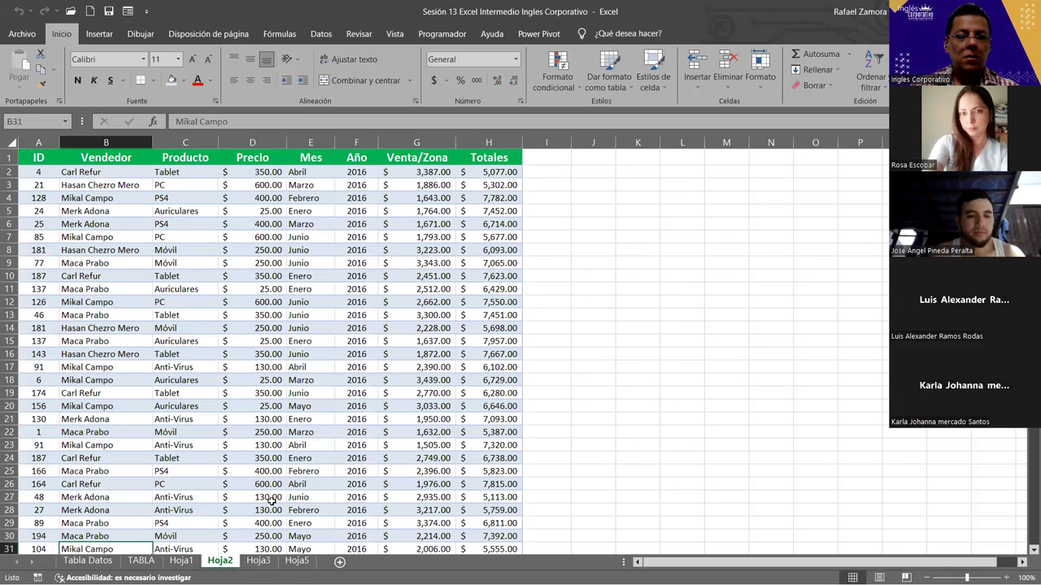
key("ctrl+Page_Down")
key("ctrl+Page_Down")
left_click(123, 374)
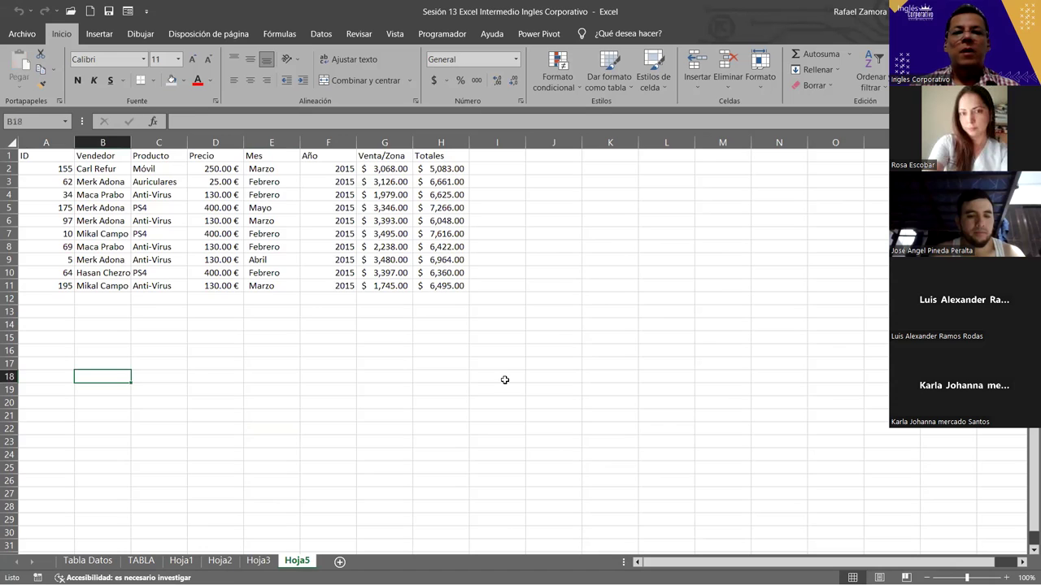
scroll(504, 379, "up", 1, "ctrl")
scroll(505, 380, "up", 2, "ctrl")
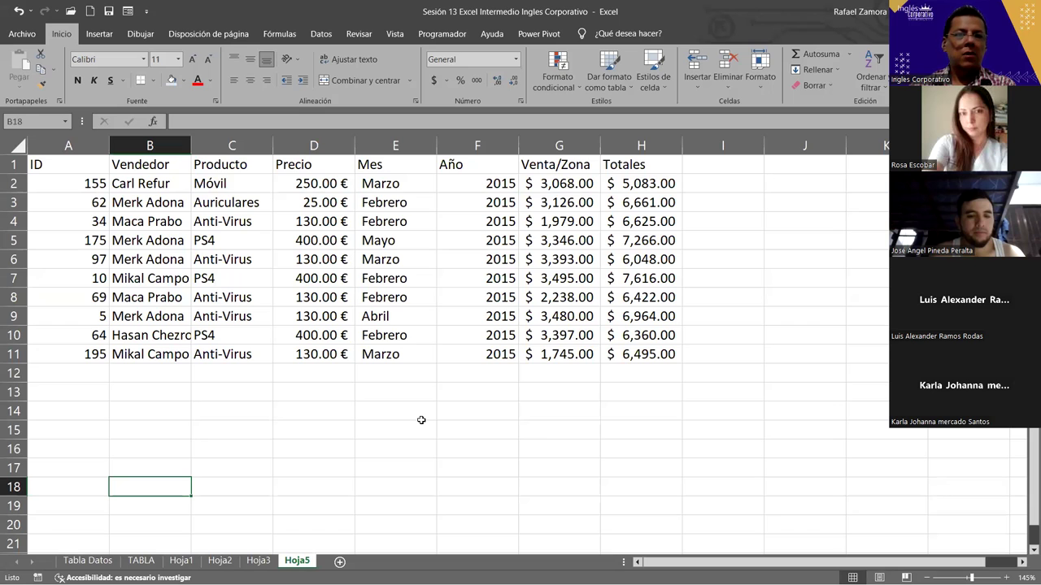
key("ctrl+Page_Up")
key("ctrl+Page_Up")
key("ctrl+Page_Up")
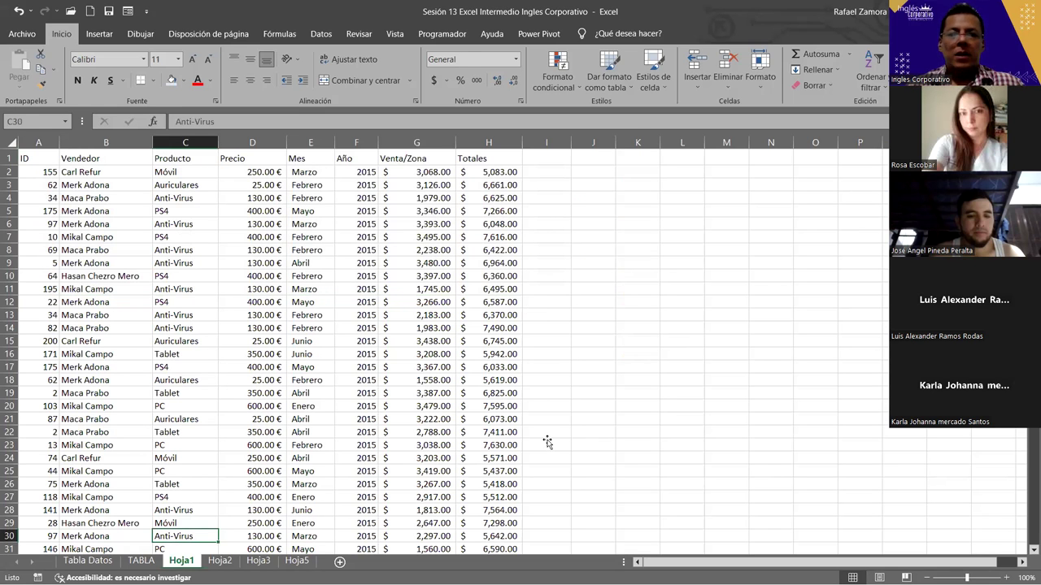
key("ctrl+Page_Down")
key("ctrl+Page_Down")
key("ctrl+Page_Down")
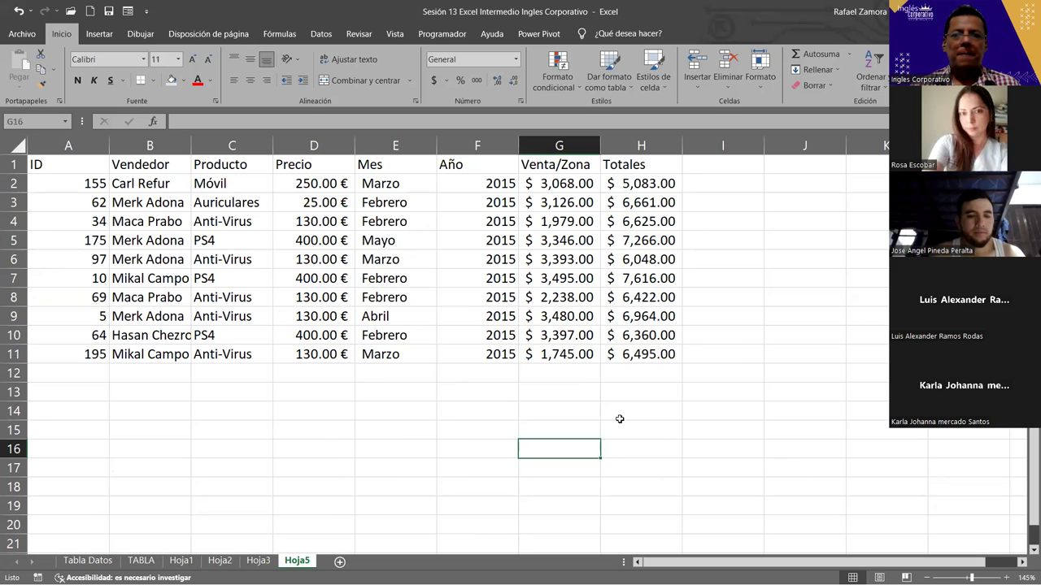
Switch the Precio through Totales values (D2:H11) to General number format.
left_click_drag(321, 183, 634, 375)
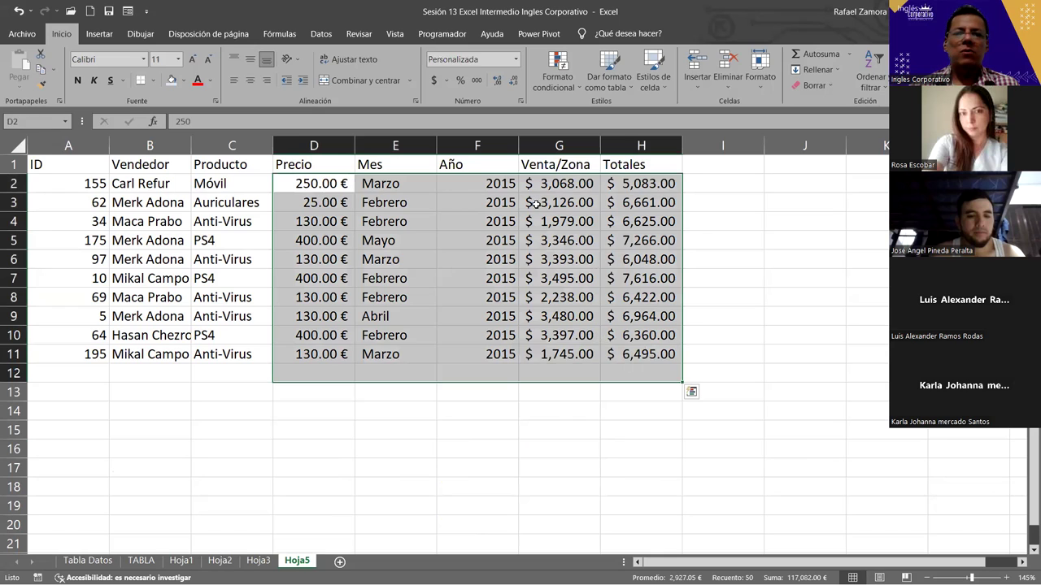
left_click(514, 60)
left_click(455, 72)
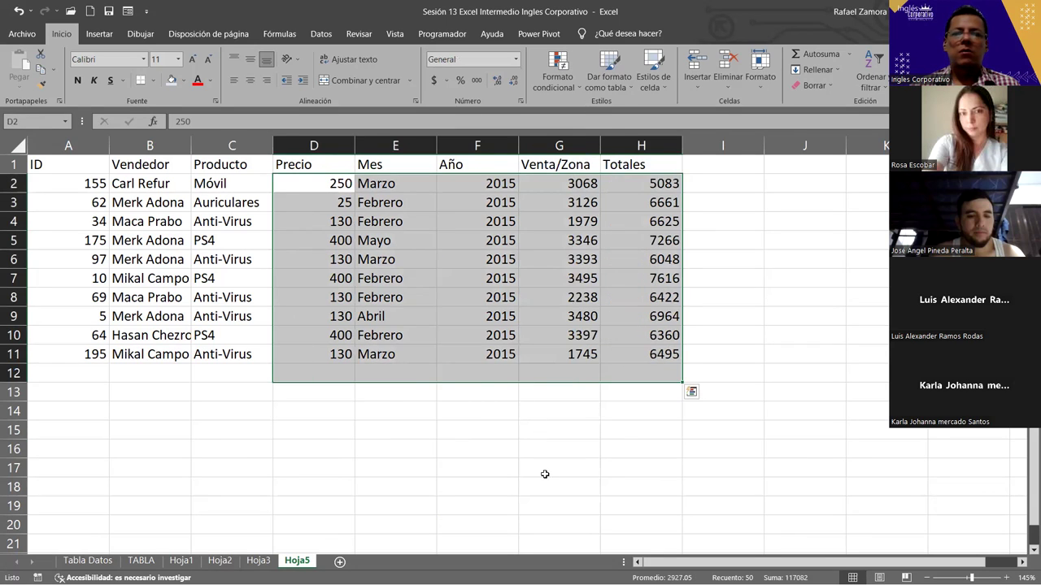
left_click(547, 473)
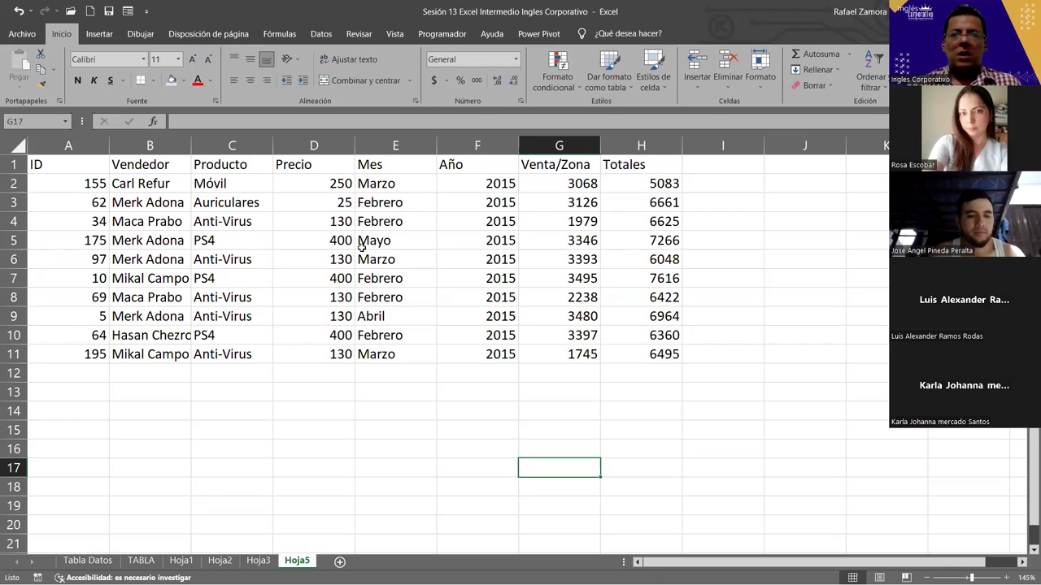
left_click(304, 386)
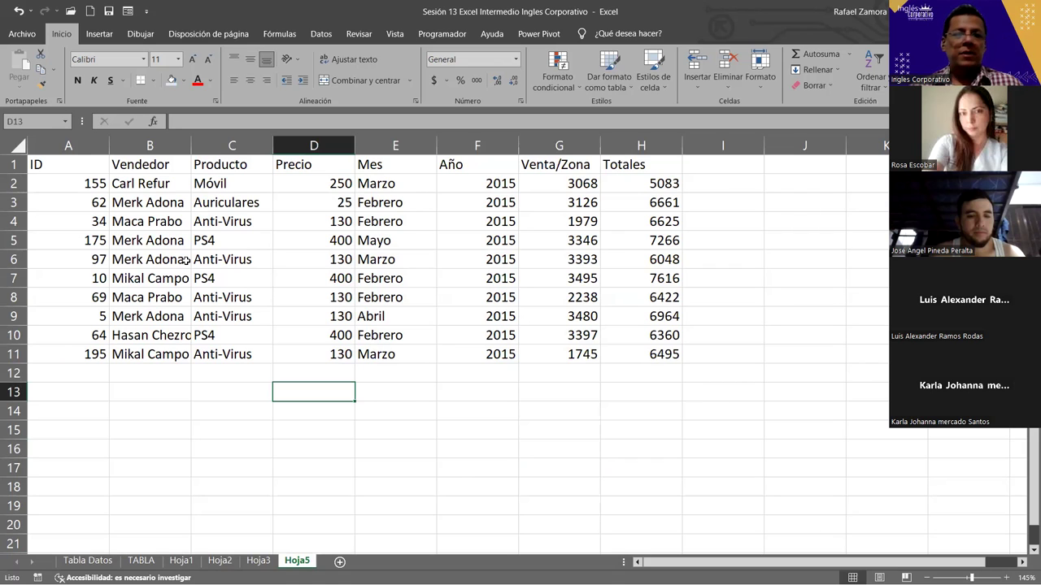
left_click(292, 277)
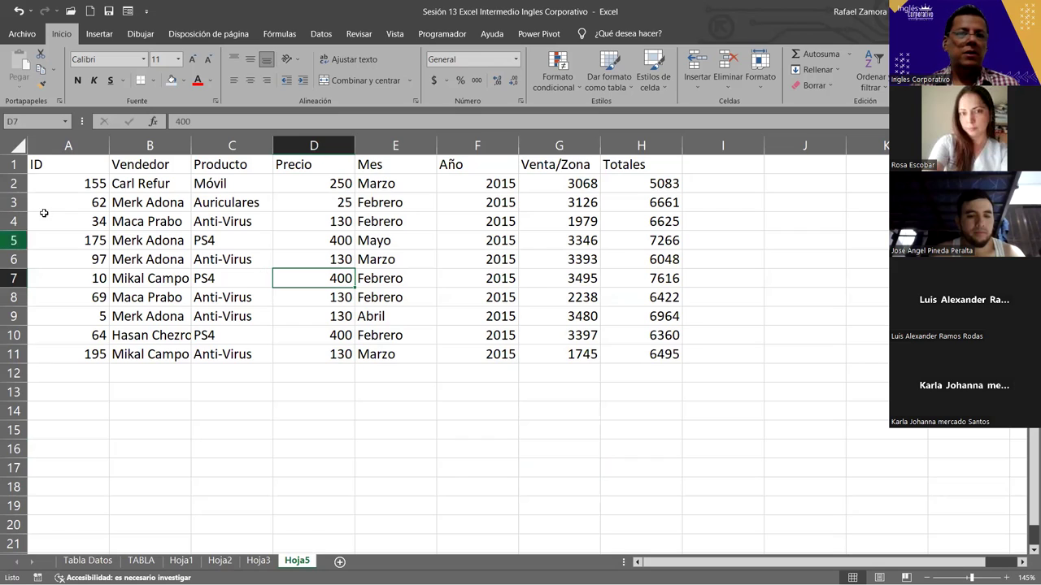
left_click_drag(35, 164, 617, 143)
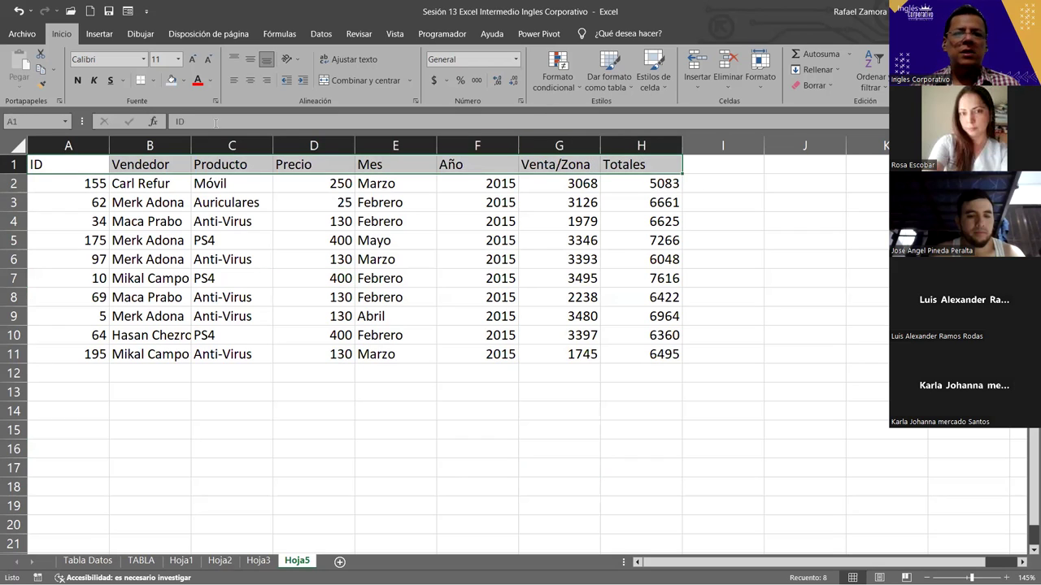
Fill the header row Azul oscuro, Texto 2, Claro 60% and rows 3, 5, 7, 9, 11 Claro 80%.
left_click(184, 81)
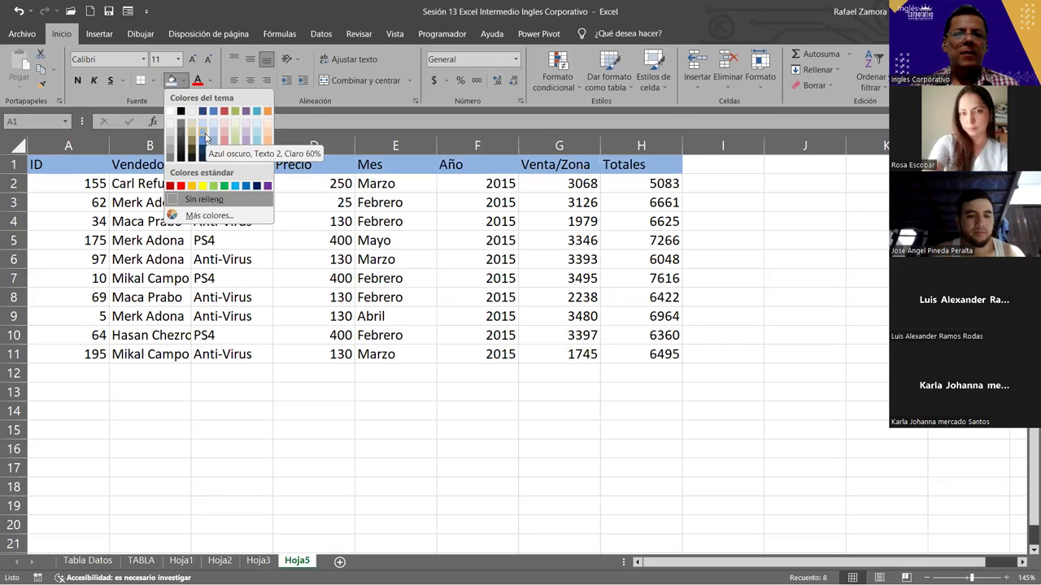
left_click(205, 138)
left_click_drag(77, 203, 650, 202)
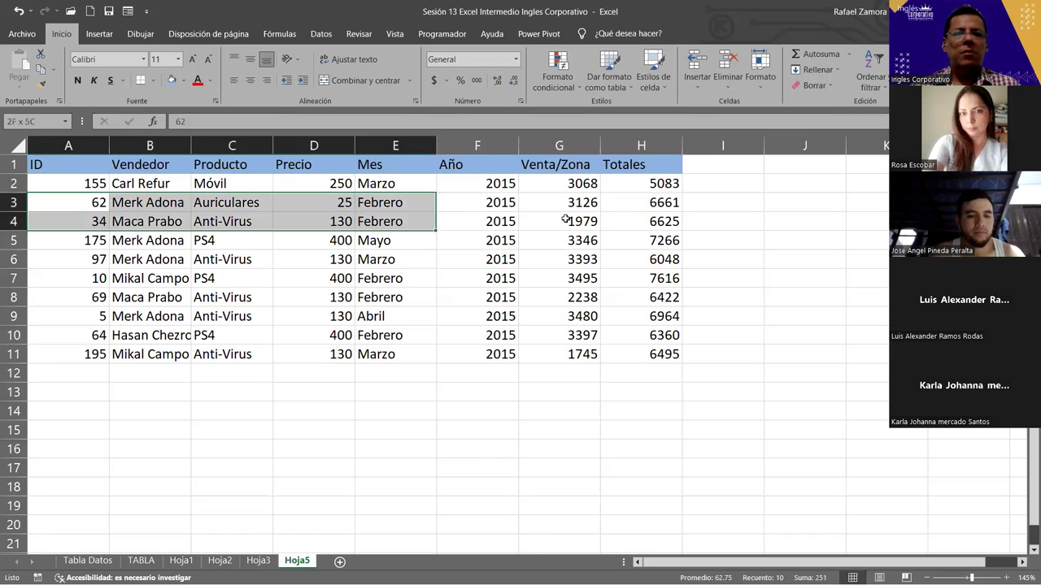
left_click_drag(69, 240, 651, 240, "ctrl")
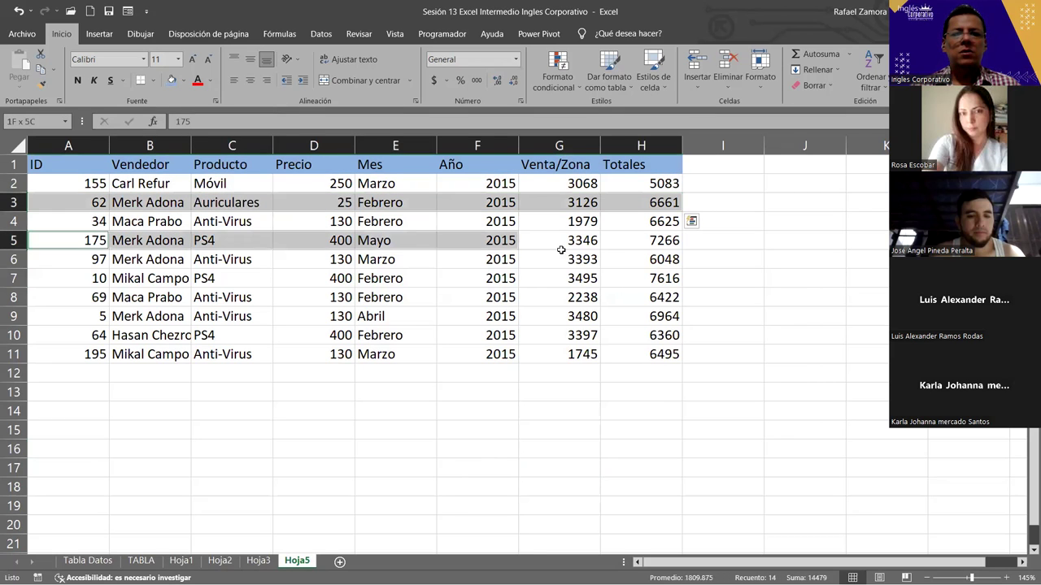
left_click_drag(85, 278, 618, 279, "ctrl")
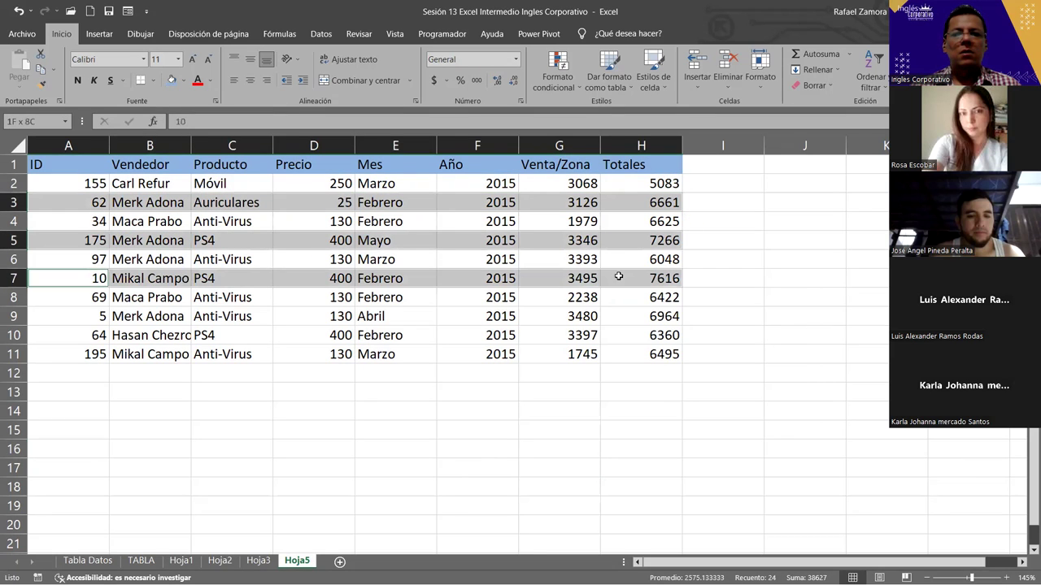
left_click_drag(69, 318, 643, 316, "ctrl")
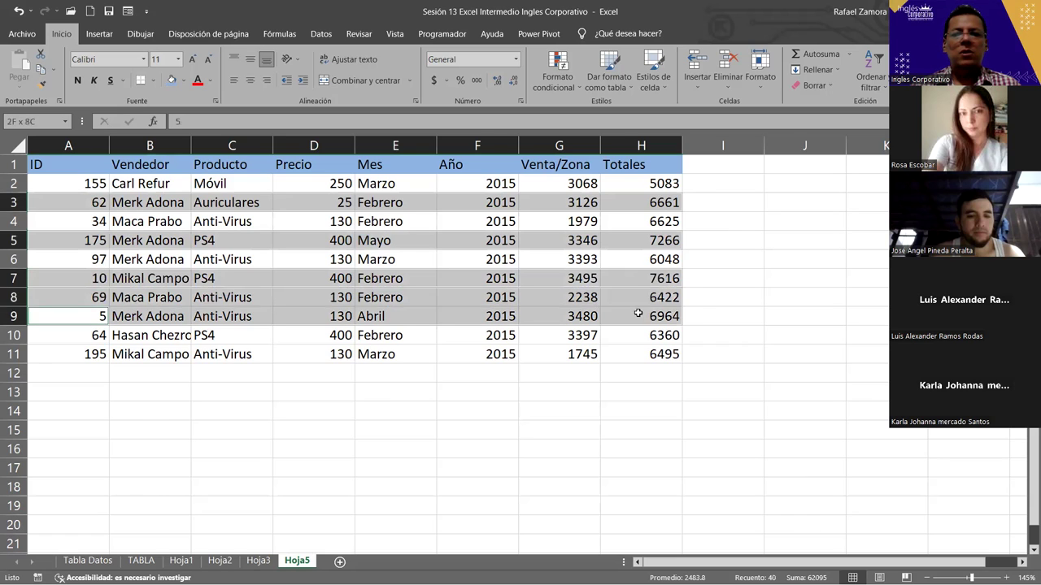
left_click_drag(61, 358, 659, 355, "ctrl")
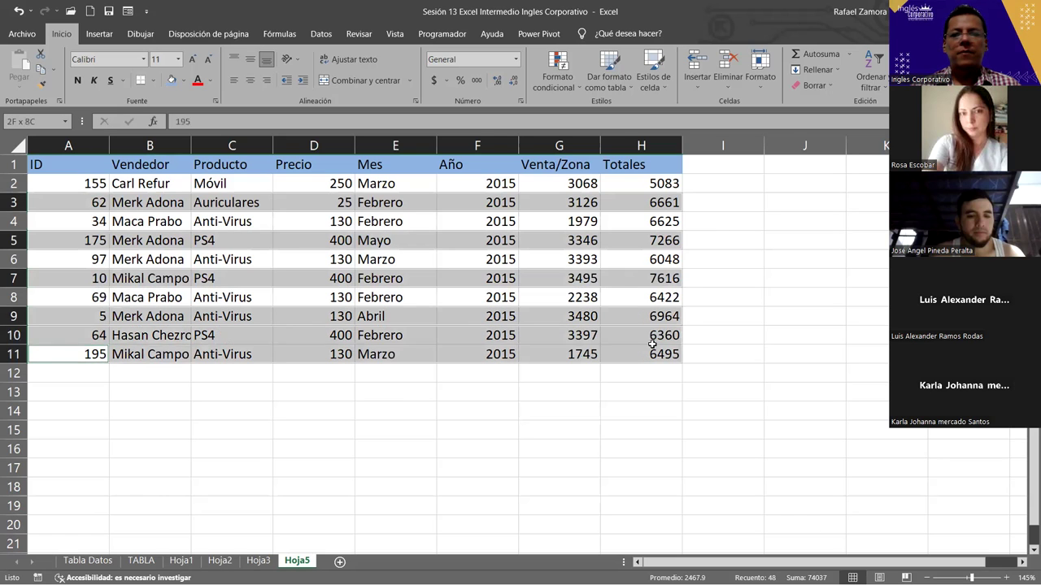
left_click(184, 81)
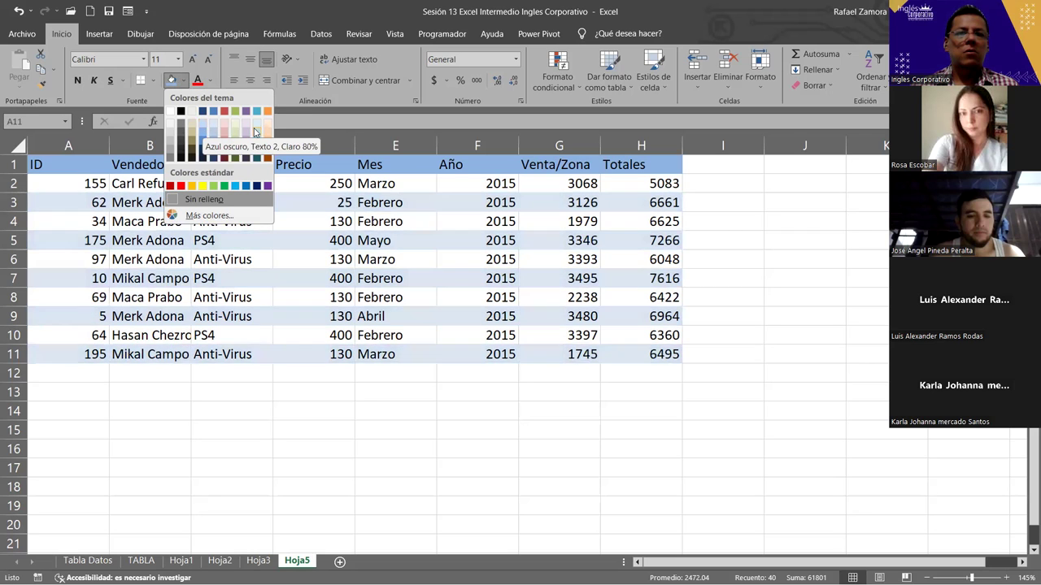
left_click(365, 446)
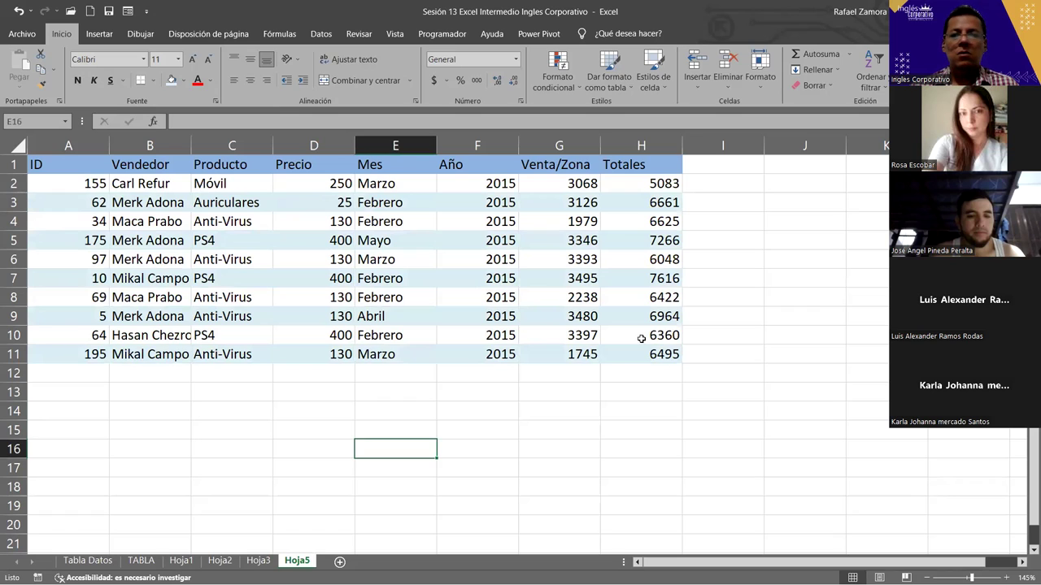
left_click(564, 488)
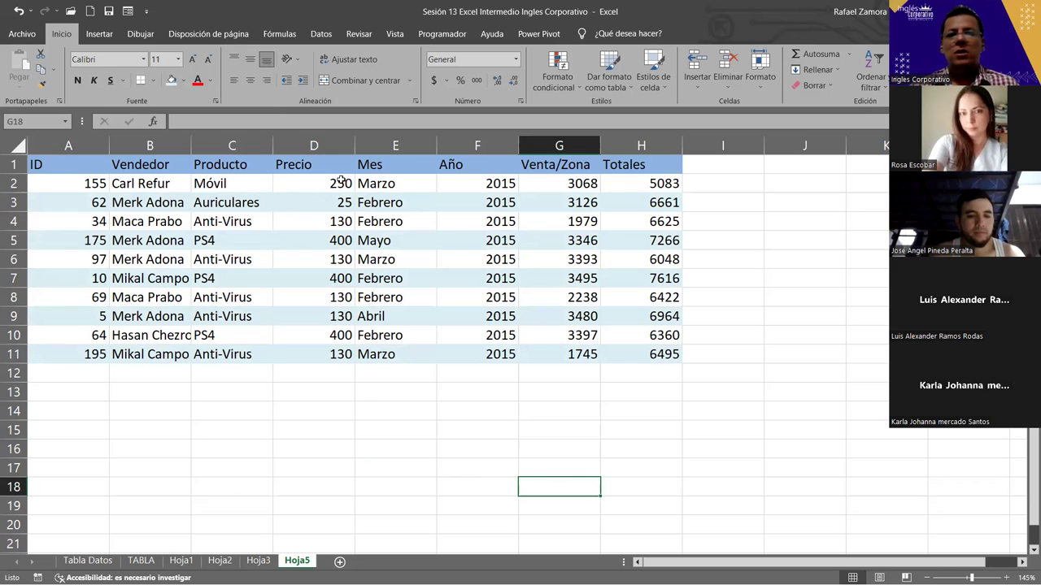
Format the Precio, Venta/Zona and Totales values as $ accounting amounts.
left_click_drag(338, 181, 340, 353)
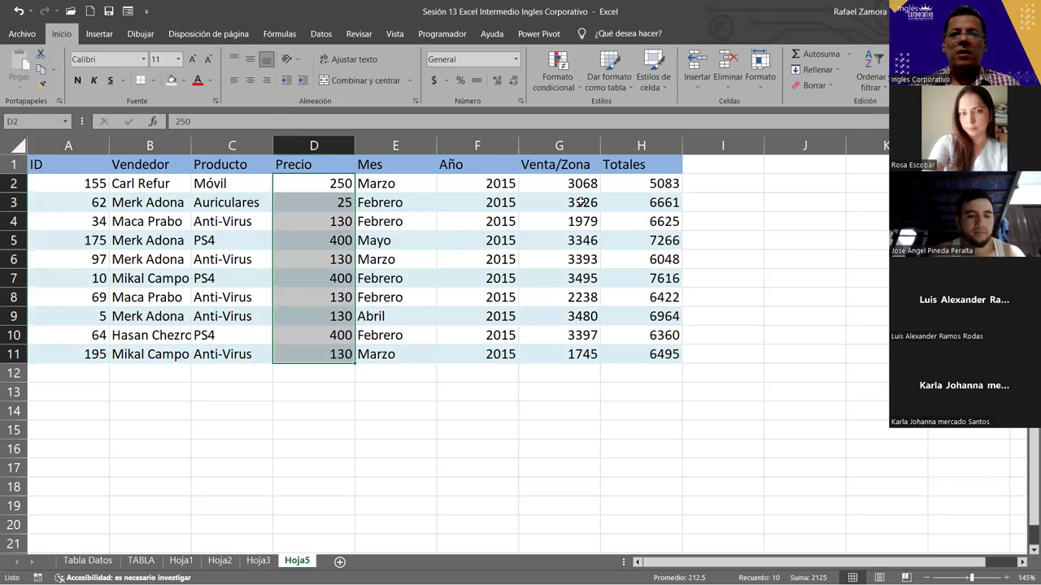
left_click_drag(587, 170, 633, 330, "ctrl")
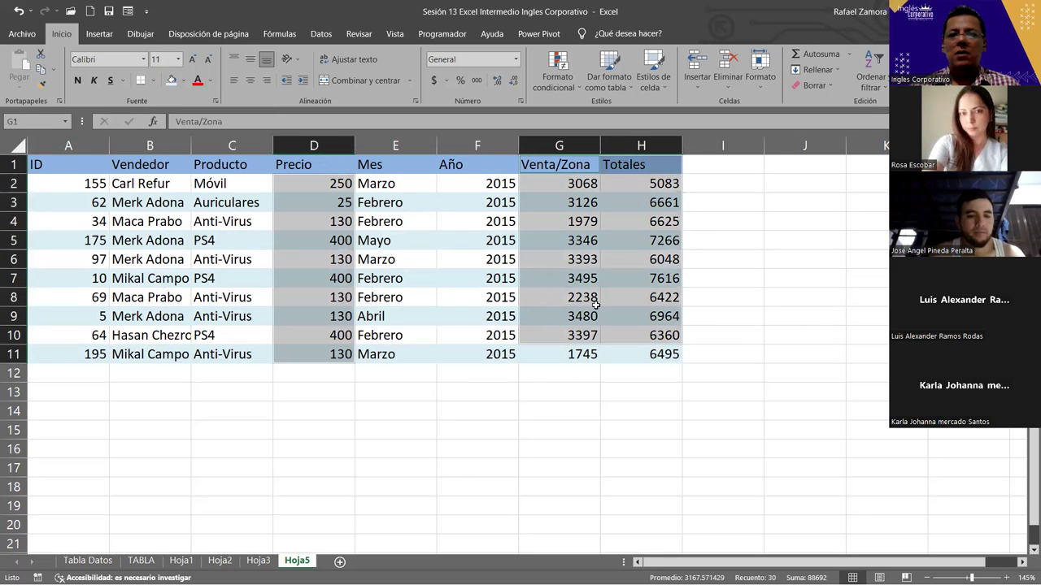
left_click_drag(318, 182, 317, 350)
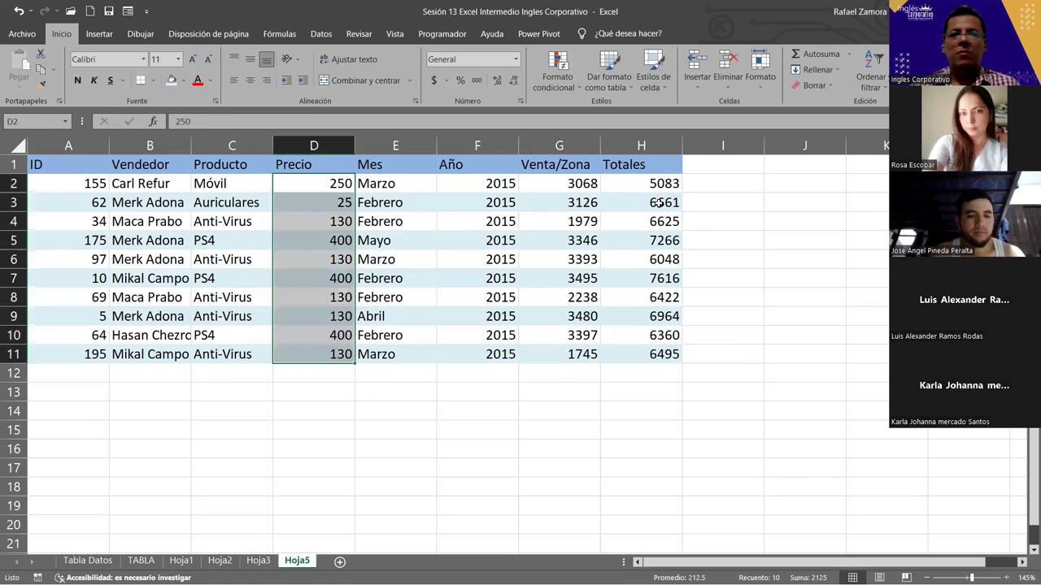
left_click_drag(569, 184, 654, 354, "ctrl")
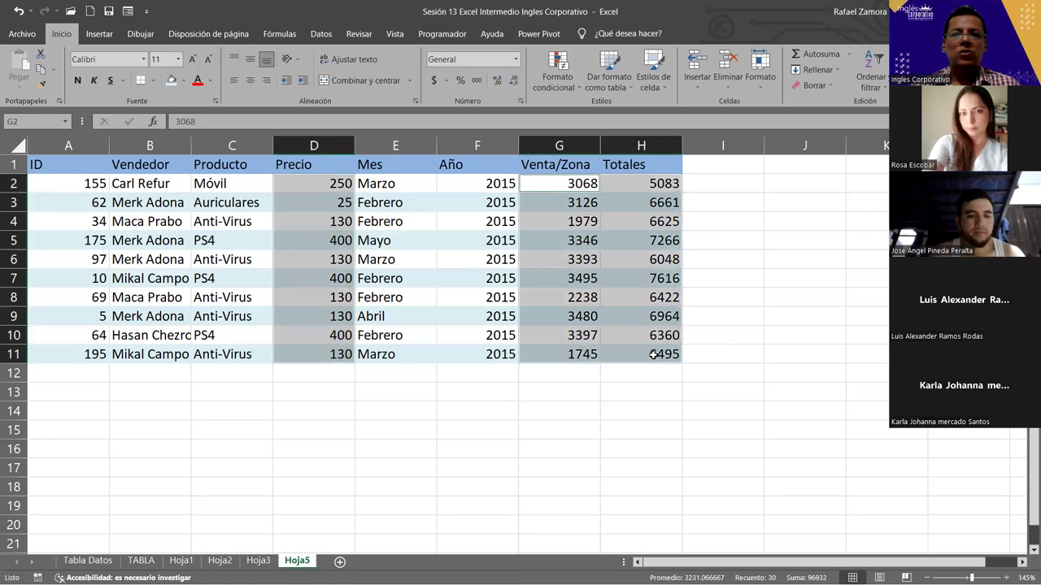
left_click(432, 83)
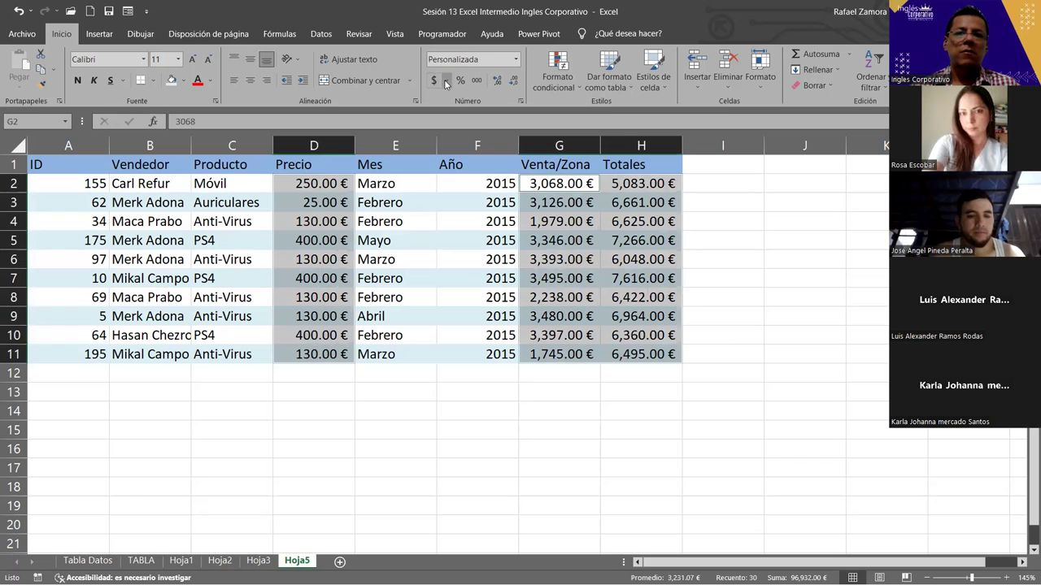
left_click(446, 81)
left_click(492, 100)
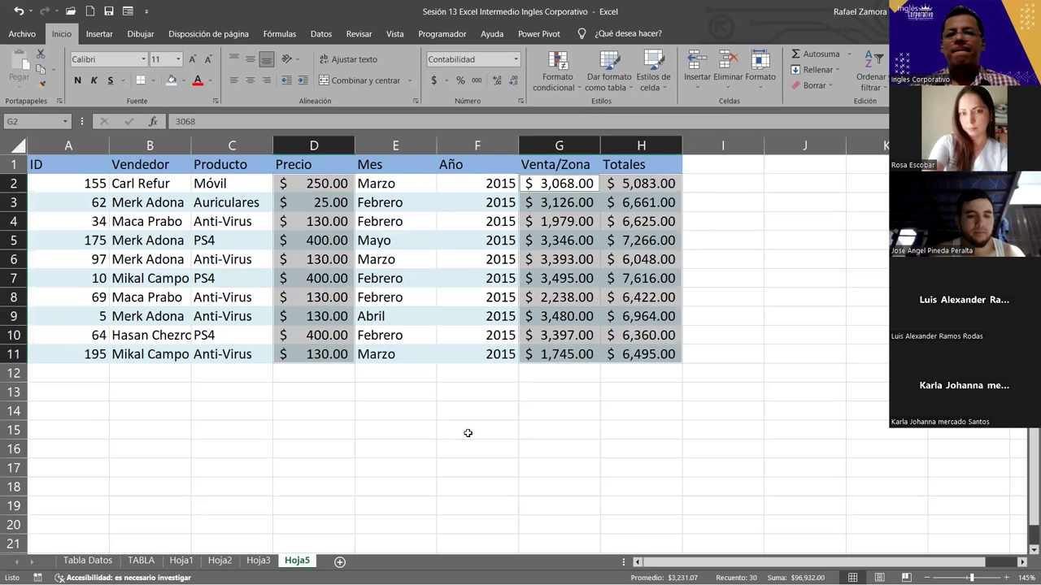
left_click(468, 431)
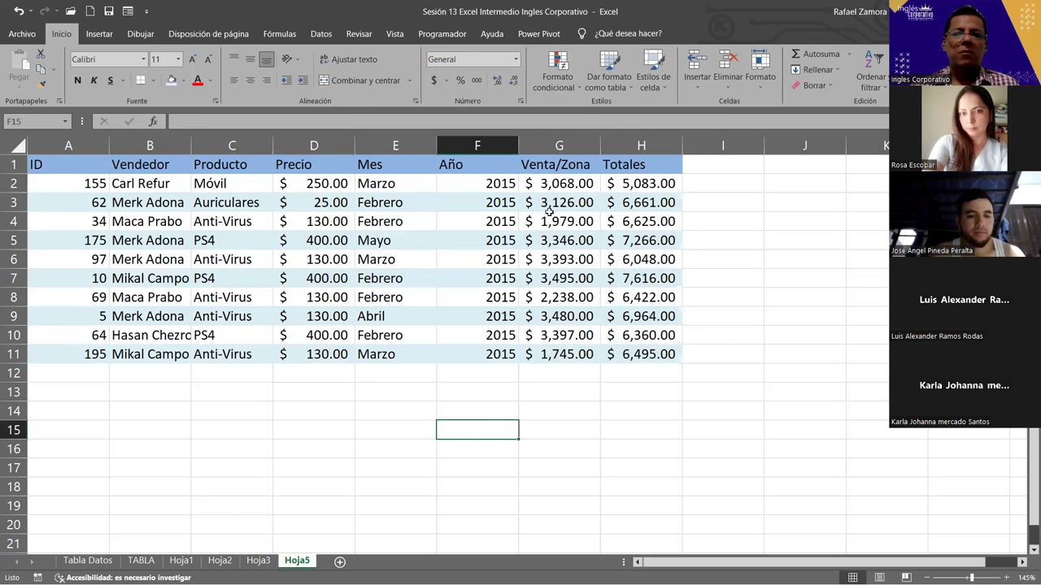
Centre the Año years in column F and widen the Vendedor column.
left_click(483, 139)
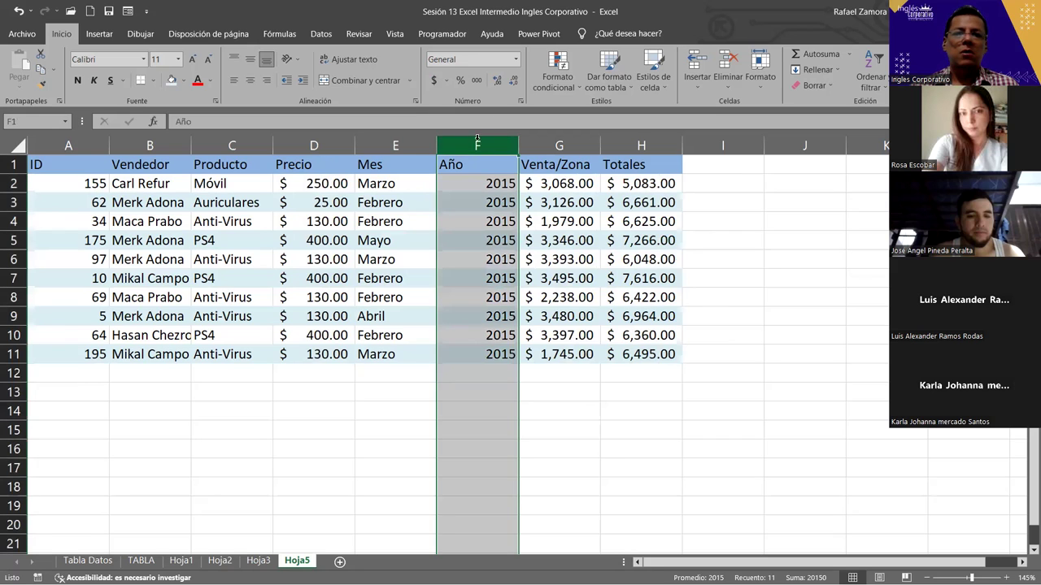
left_click(249, 80)
left_click(605, 387)
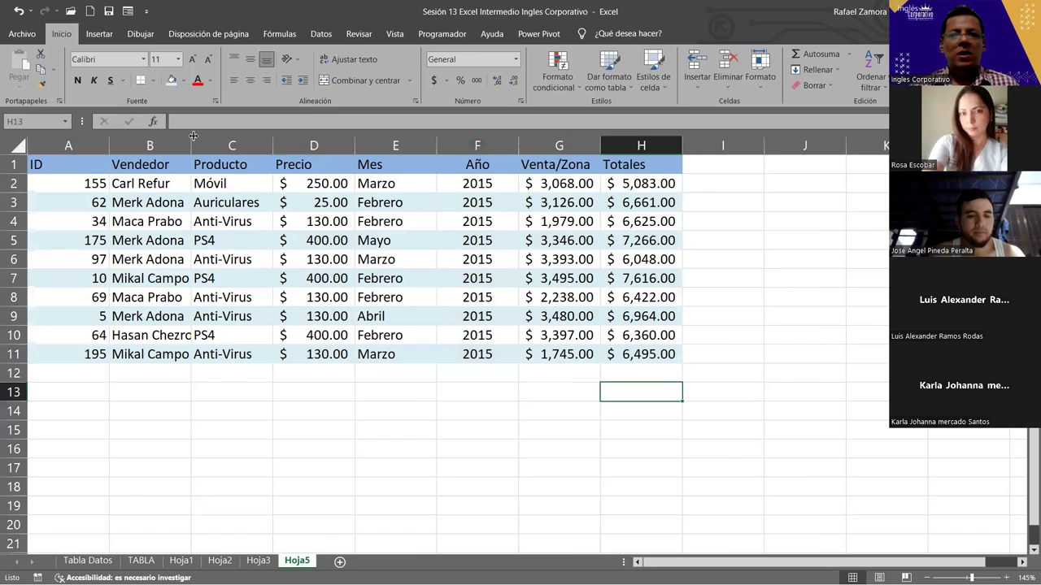
left_click_drag(191, 135, 243, 142)
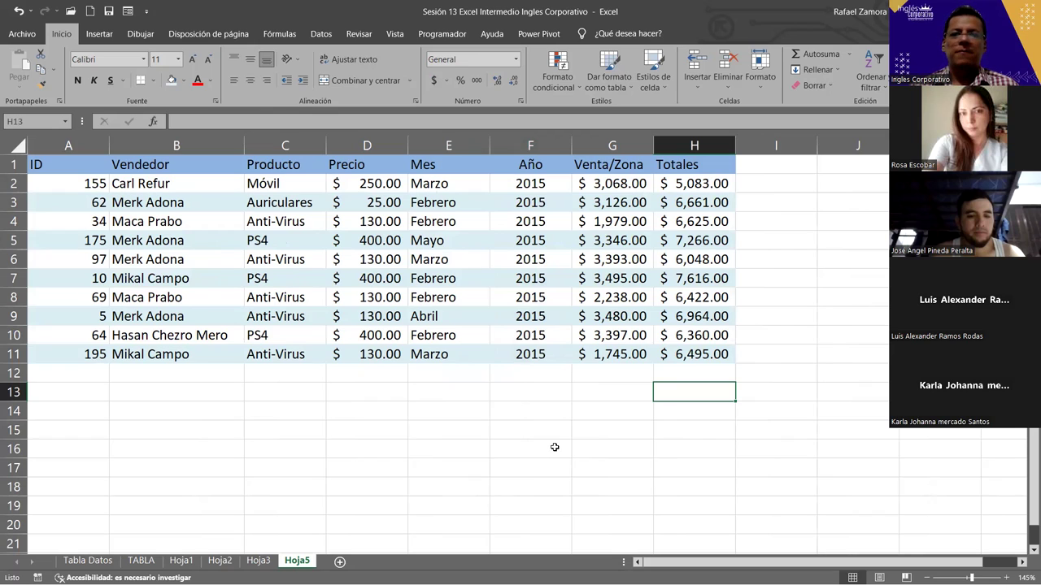
Select row 6, then bring up the context menu for row 7's header.
left_click(560, 311)
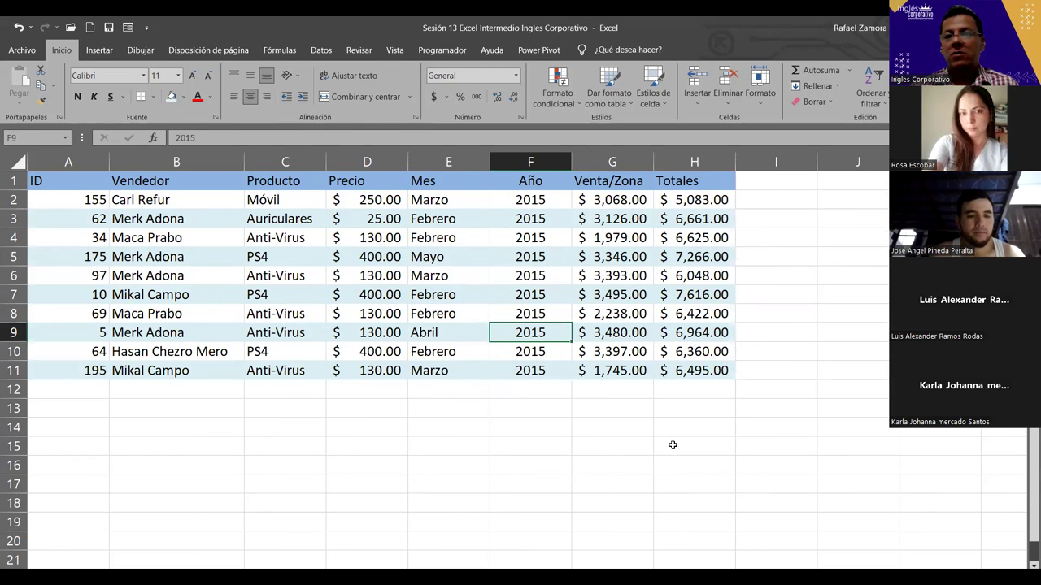
left_click(671, 446)
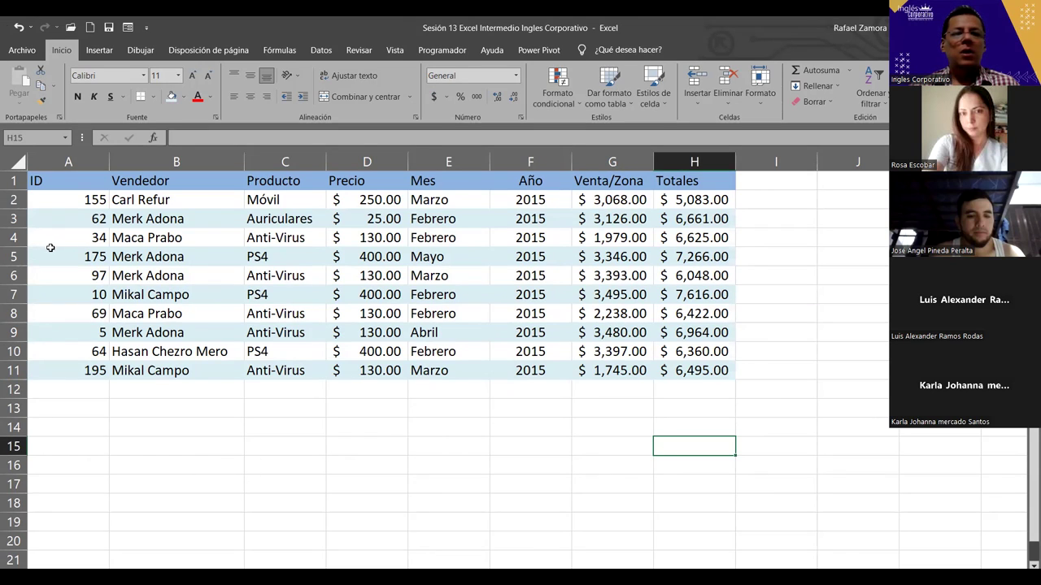
left_click(13, 275)
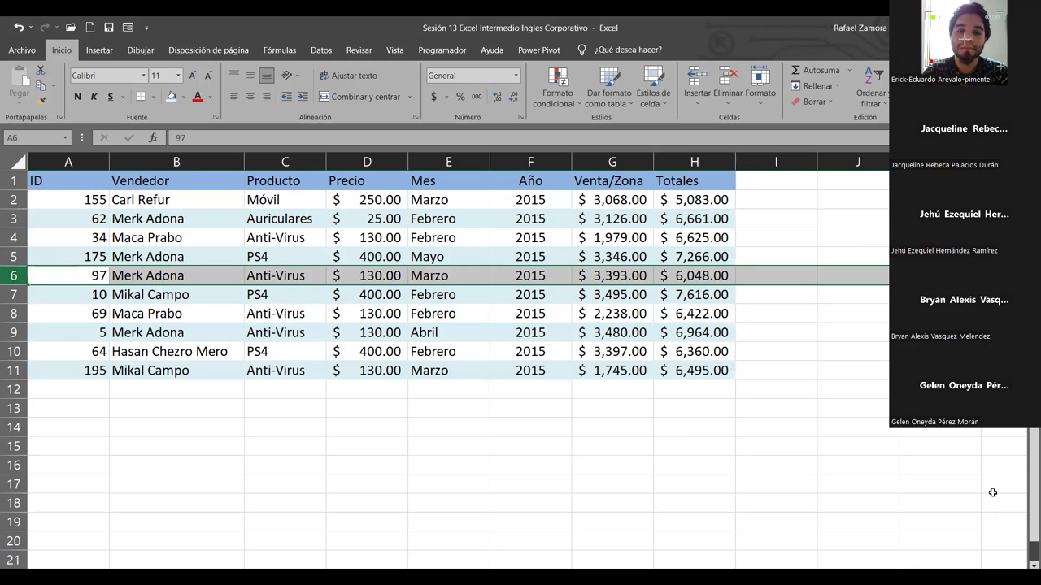
left_click(967, 486)
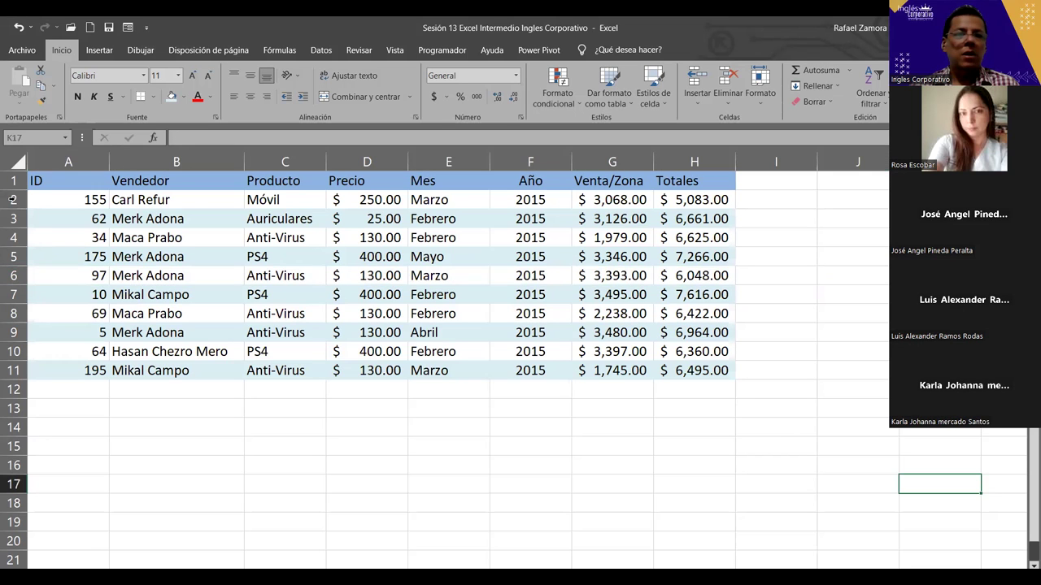
right_click(12, 295)
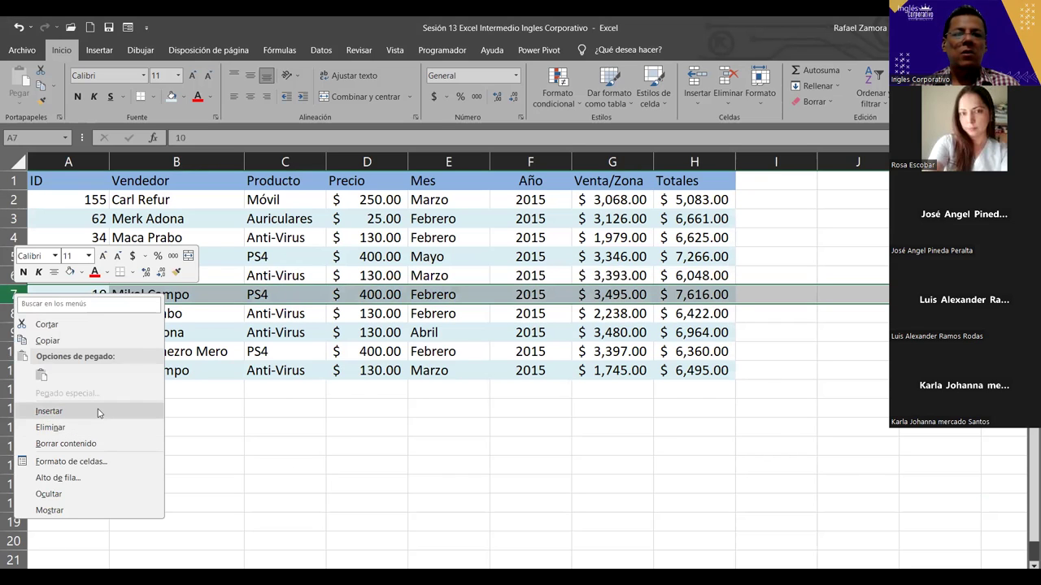
left_click(49, 411)
left_click(172, 450)
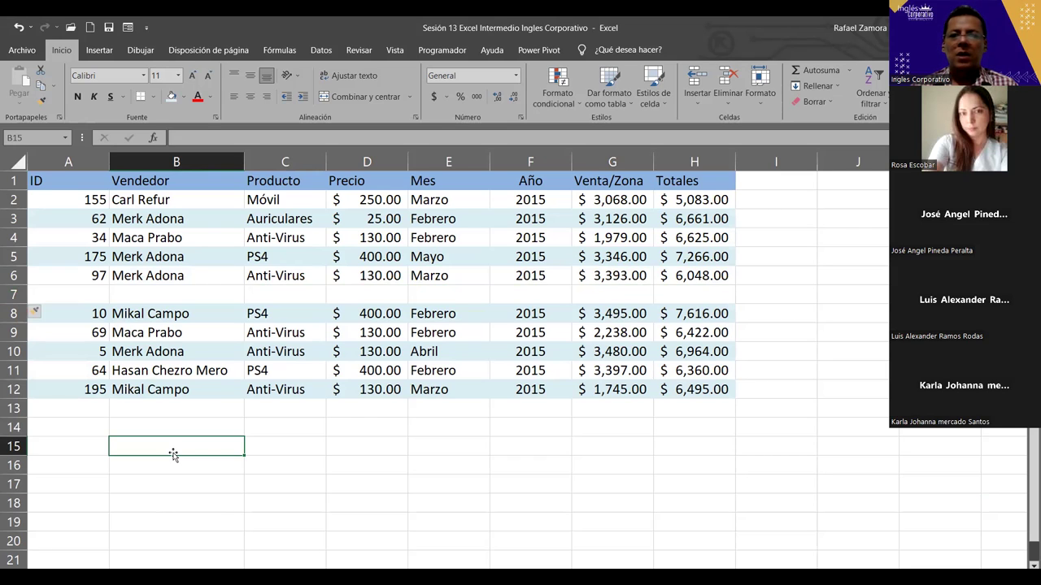
left_click(630, 162)
right_click(631, 165)
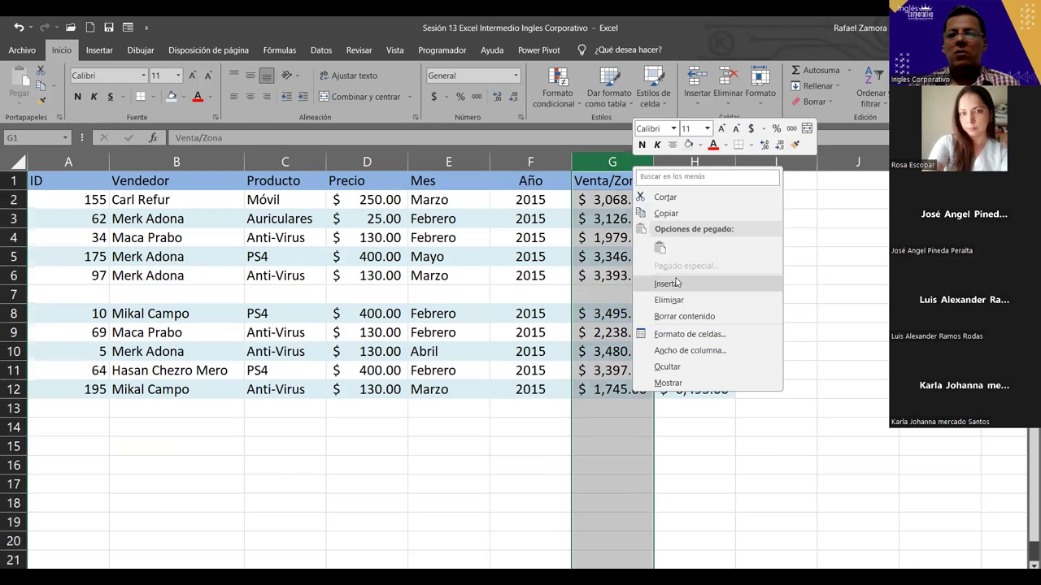
left_click(667, 283)
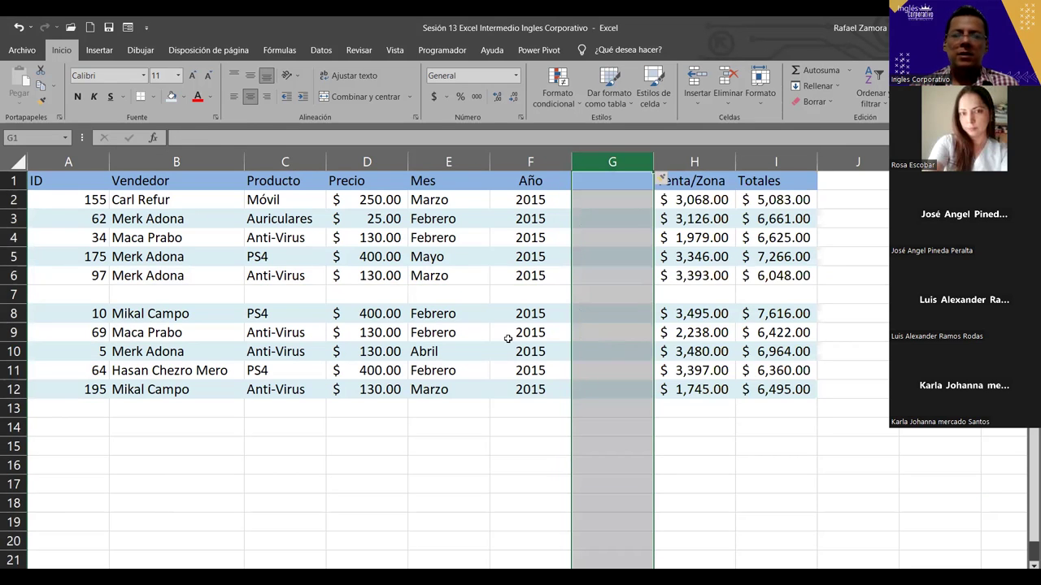
key("ctrl+z")
key("ctrl+z")
left_click(254, 394)
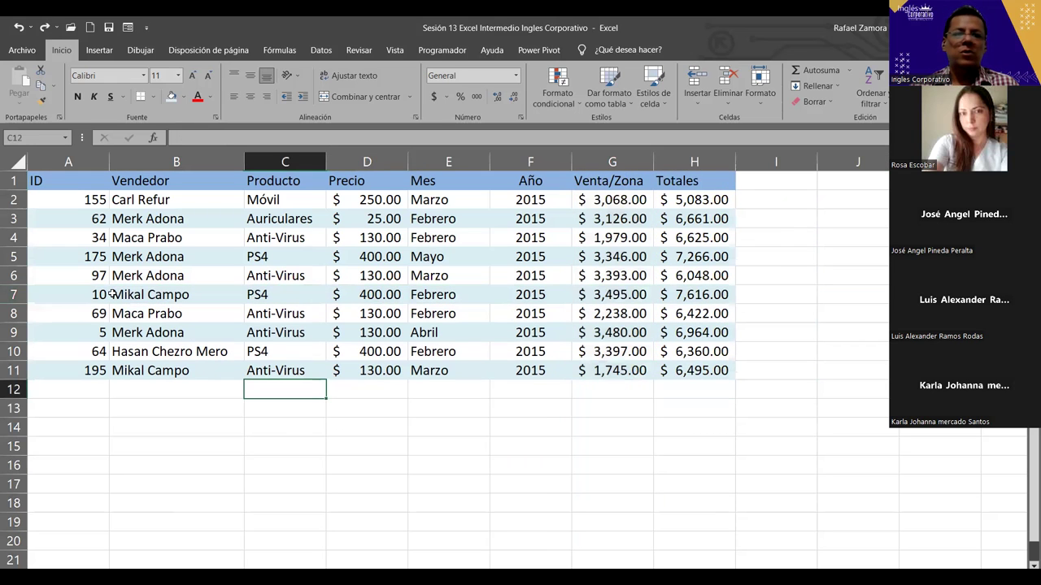
left_click_drag(11, 276, 9, 339)
right_click(15, 276)
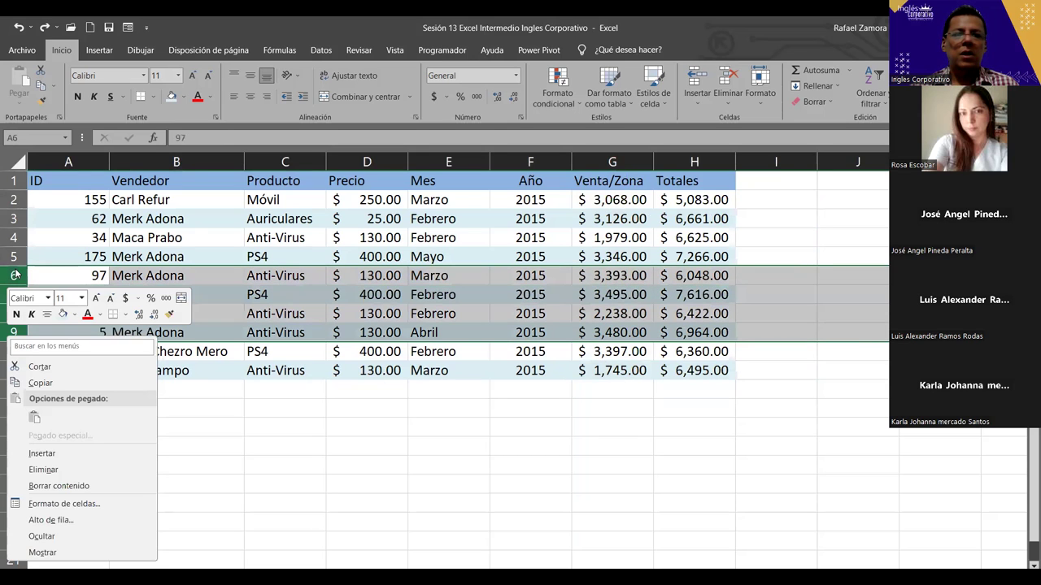
key("Escape")
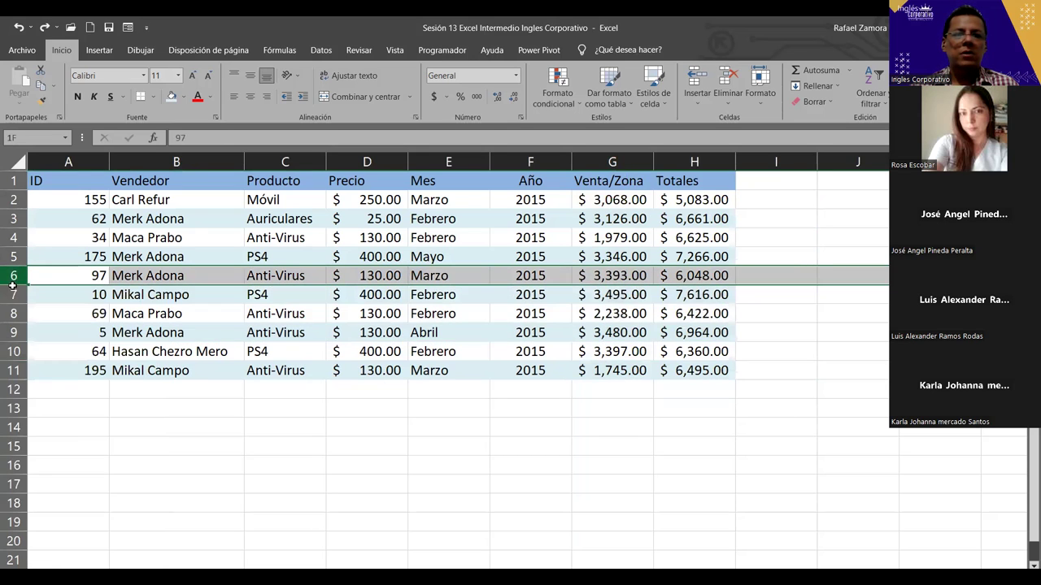
key("ctrl+plus")
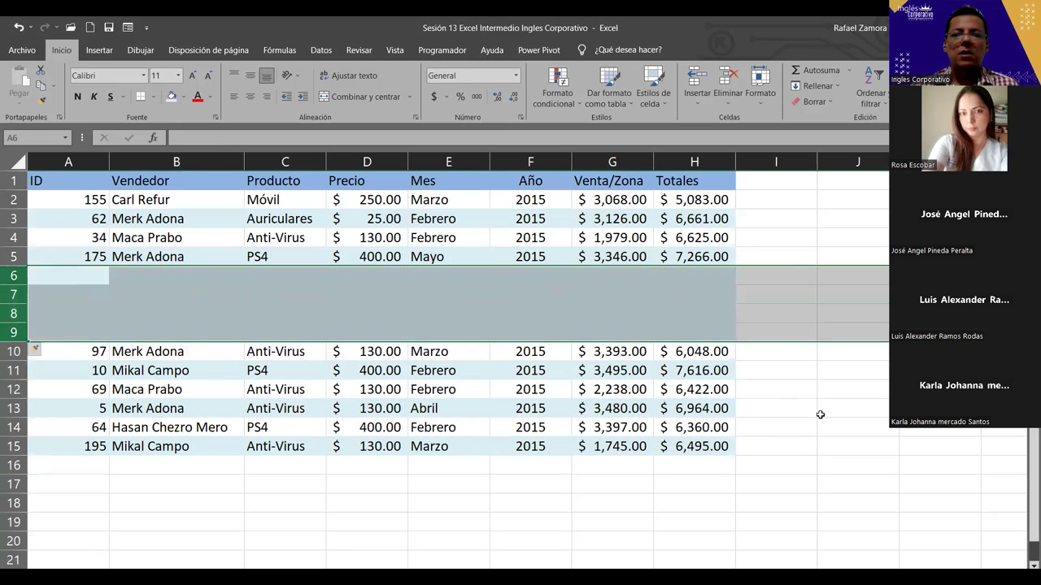
left_click(747, 486)
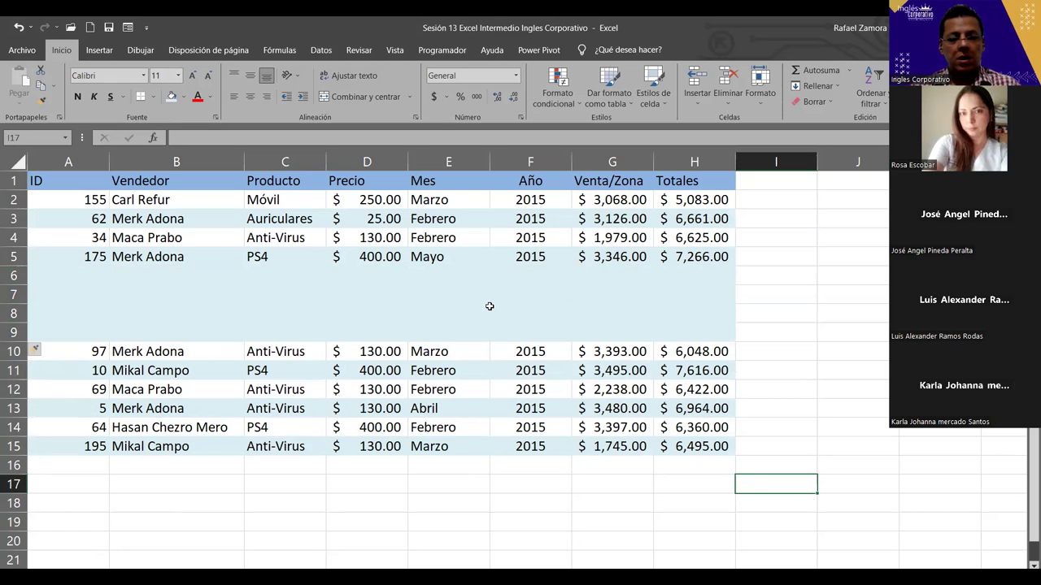
key("ctrl+z")
left_click(298, 394)
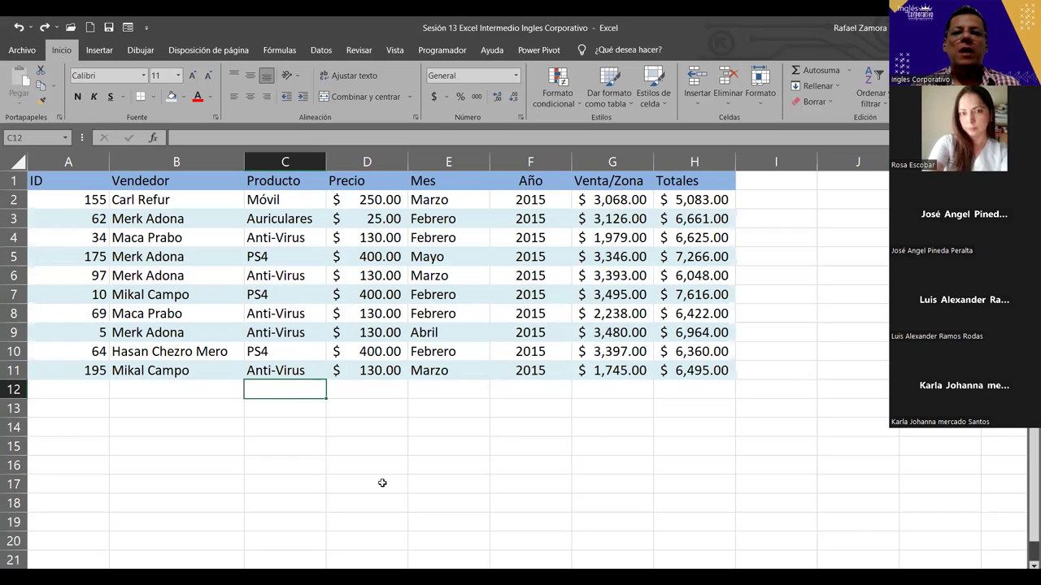
Enter a record in row 12: ID 234, an autocompleted seller, product PS4.
left_click(67, 387)
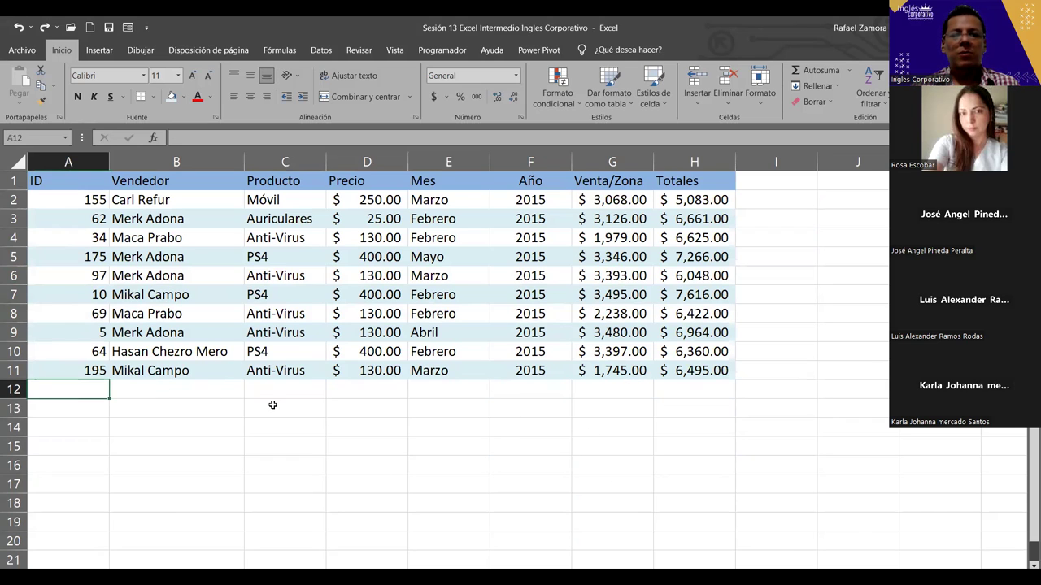
type("234")
left_click(159, 389)
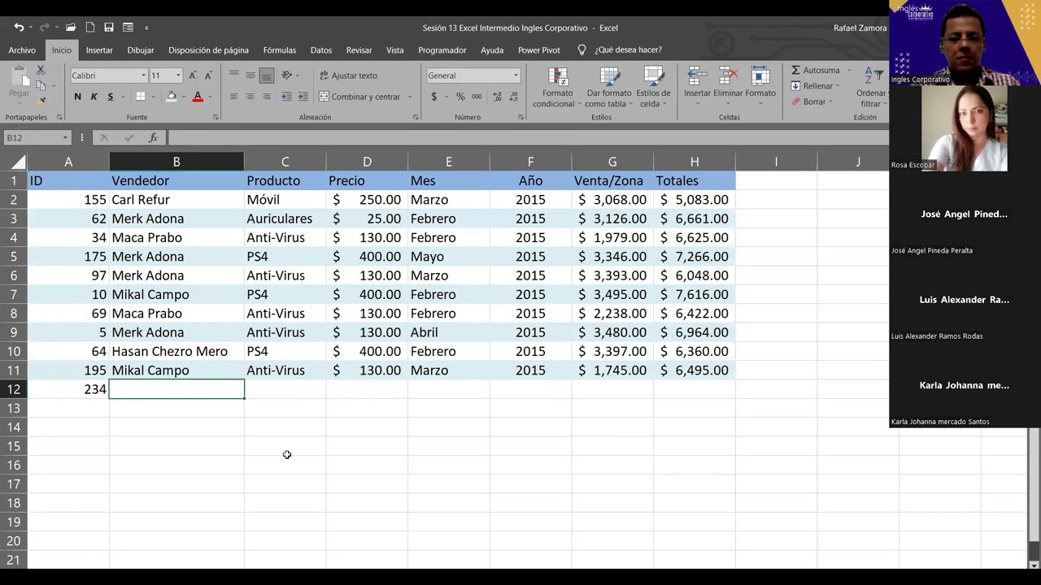
type("ma")
key("Tab")
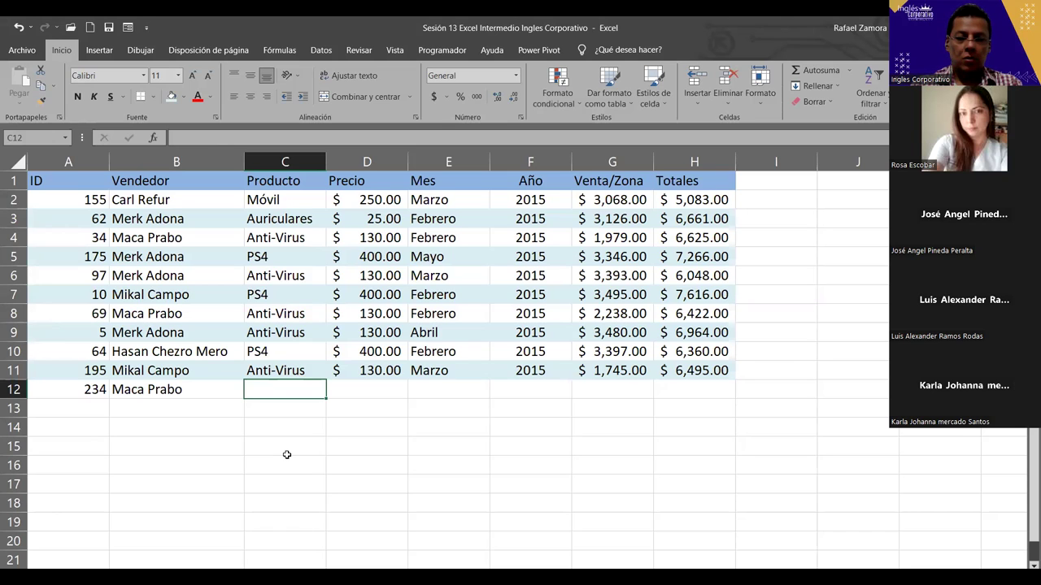
type("ps4")
key("Return")
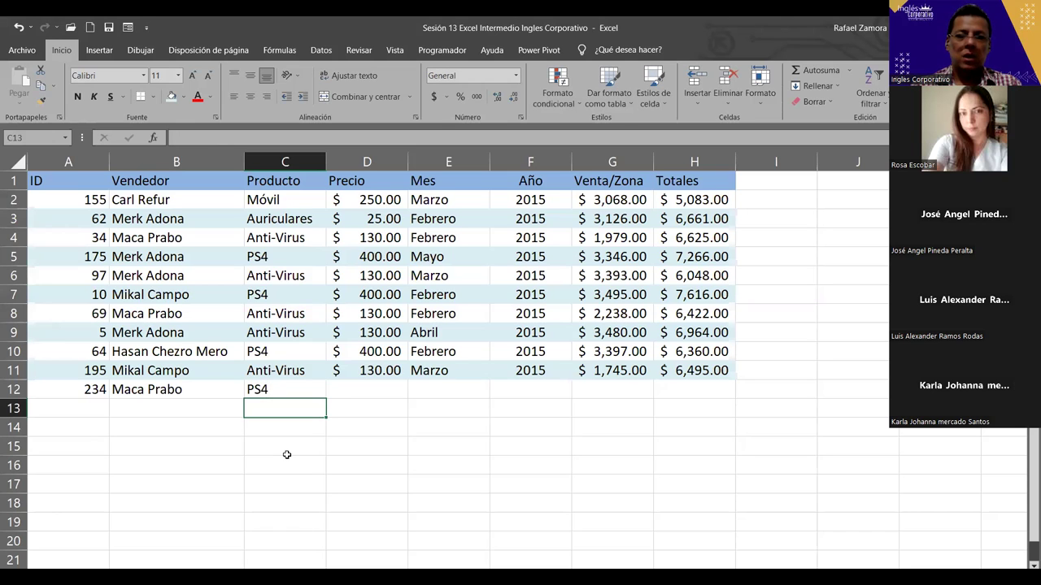
Enter a record in row 13: ID 45, an autocompleted seller, product Anti-Virus.
left_click(91, 408)
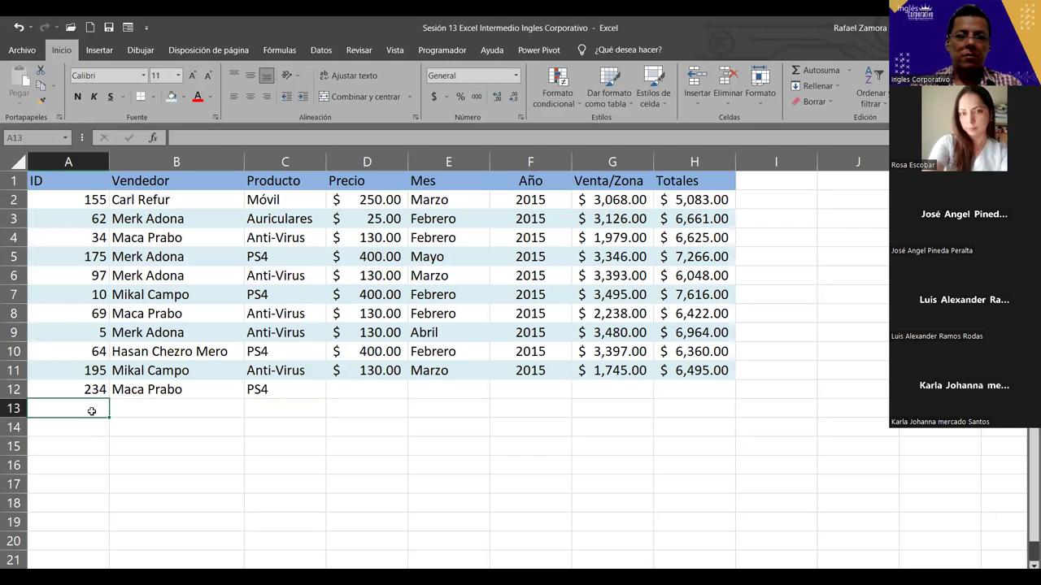
type("45")
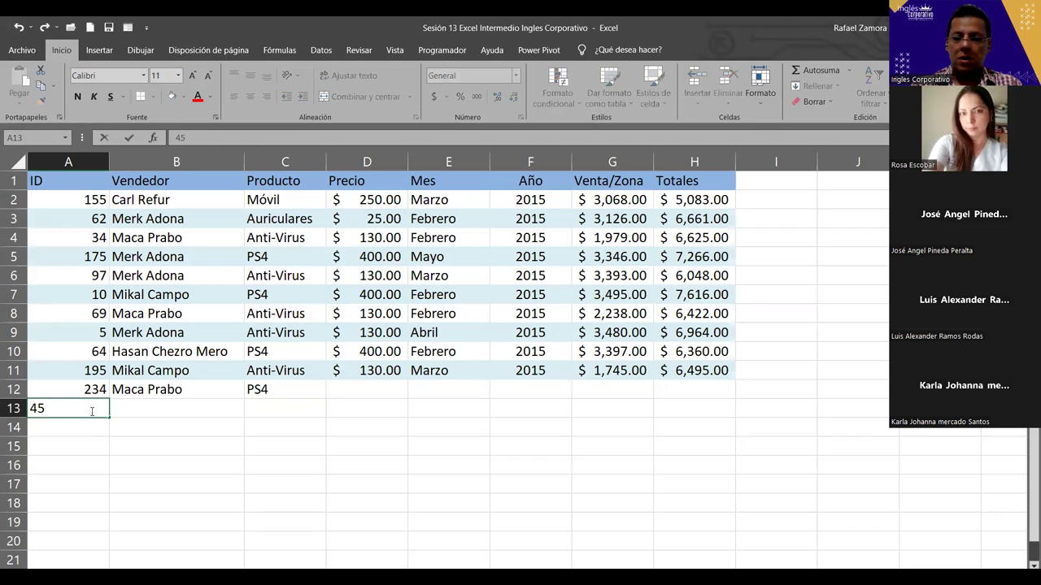
key("Tab")
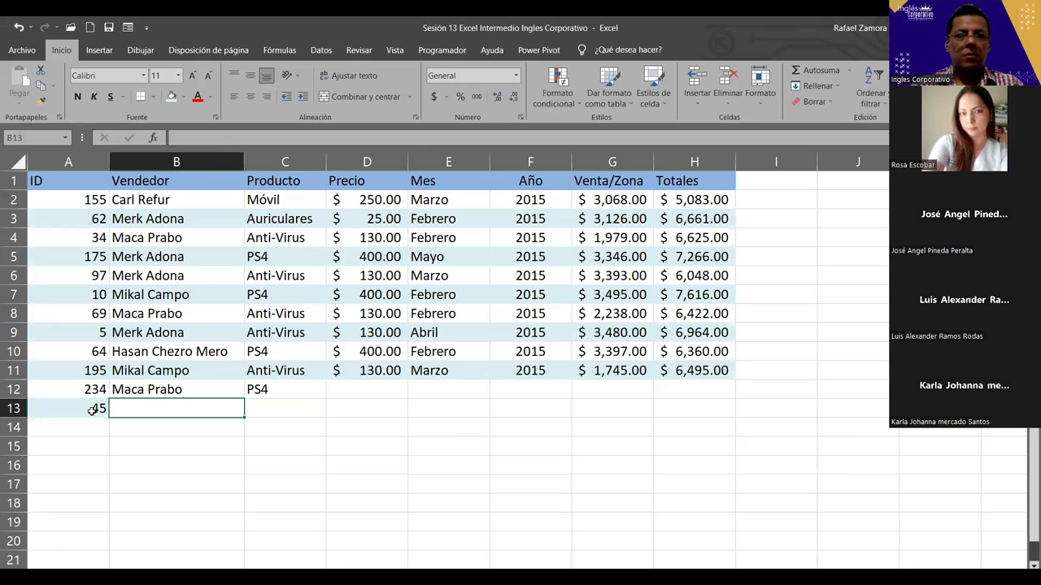
type("mikal Campo")
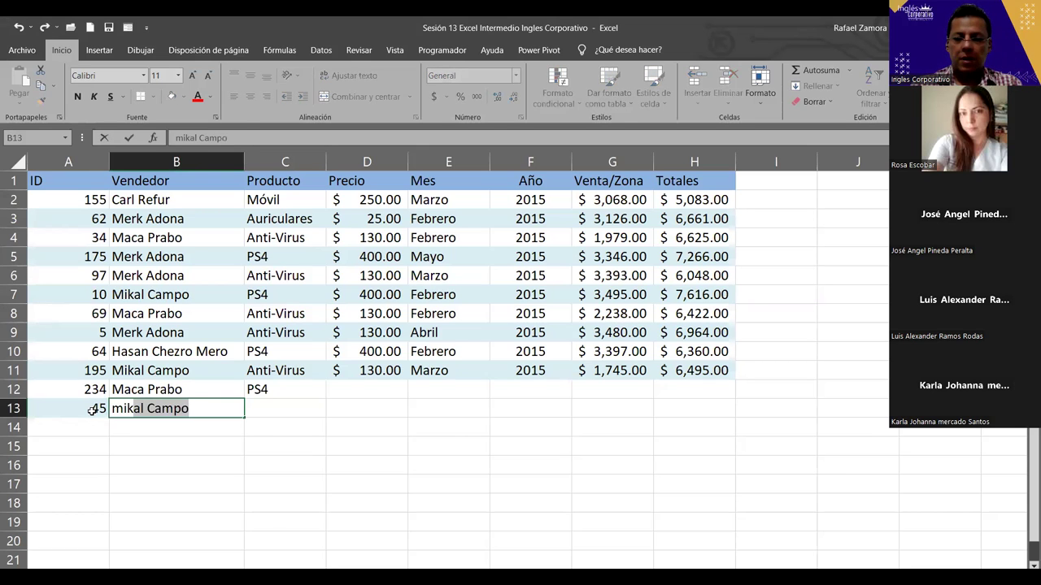
key("Tab")
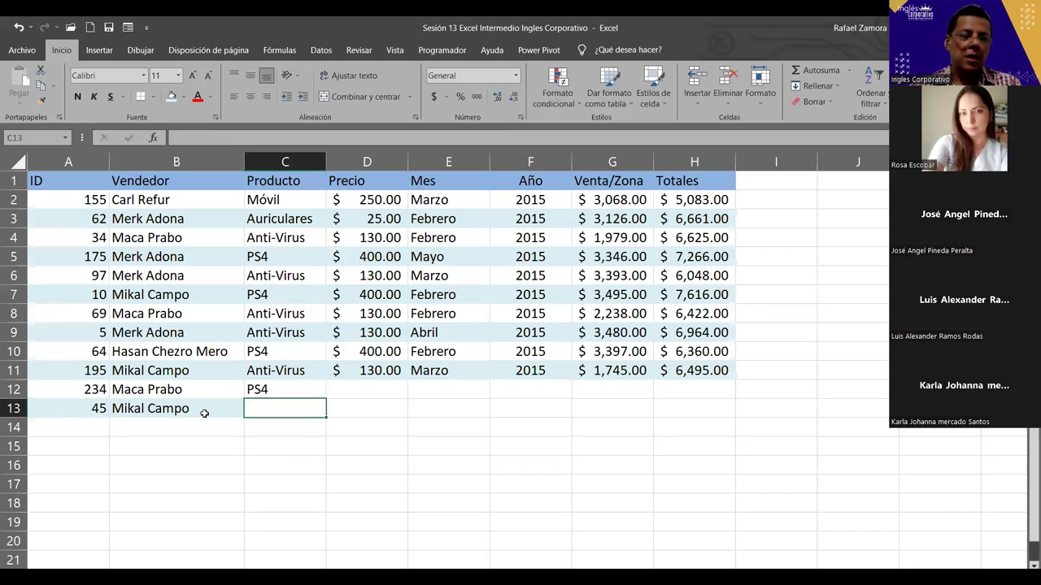
type("anti-Virus")
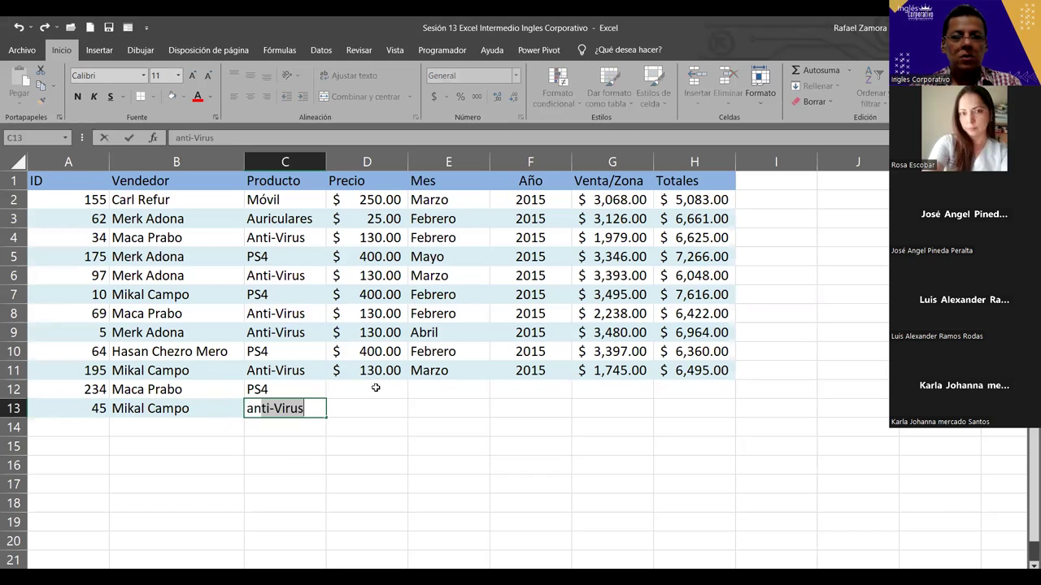
key("Tab")
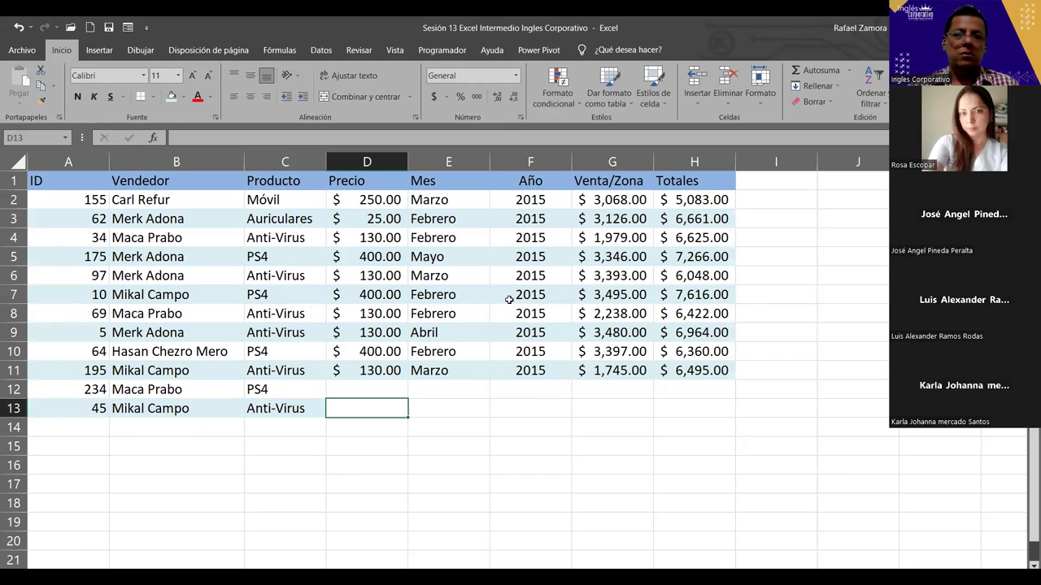
Clear the contents of rows 12 and 13.
left_click_drag(14, 389, 11, 408)
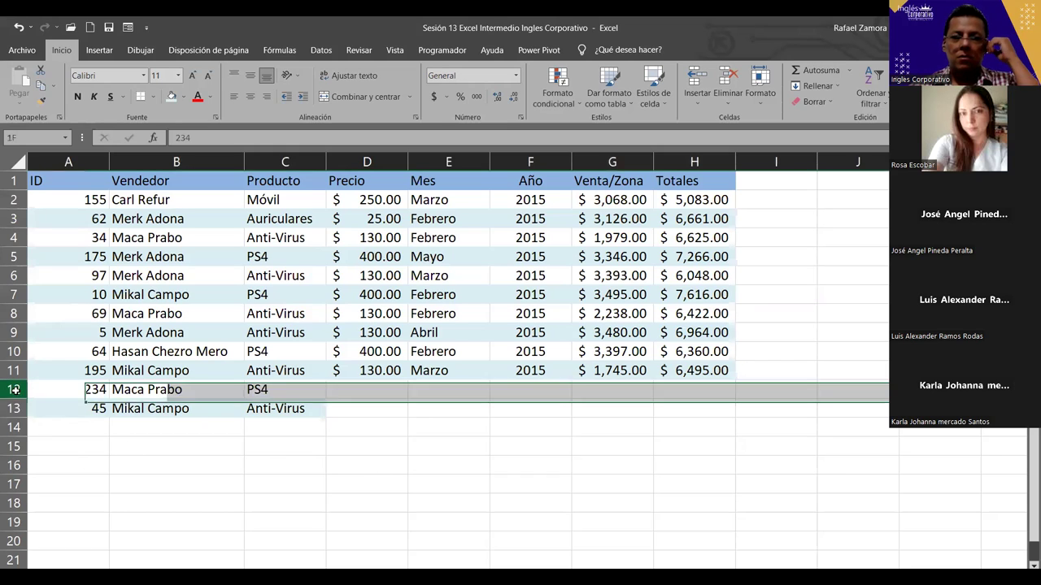
key("Delete")
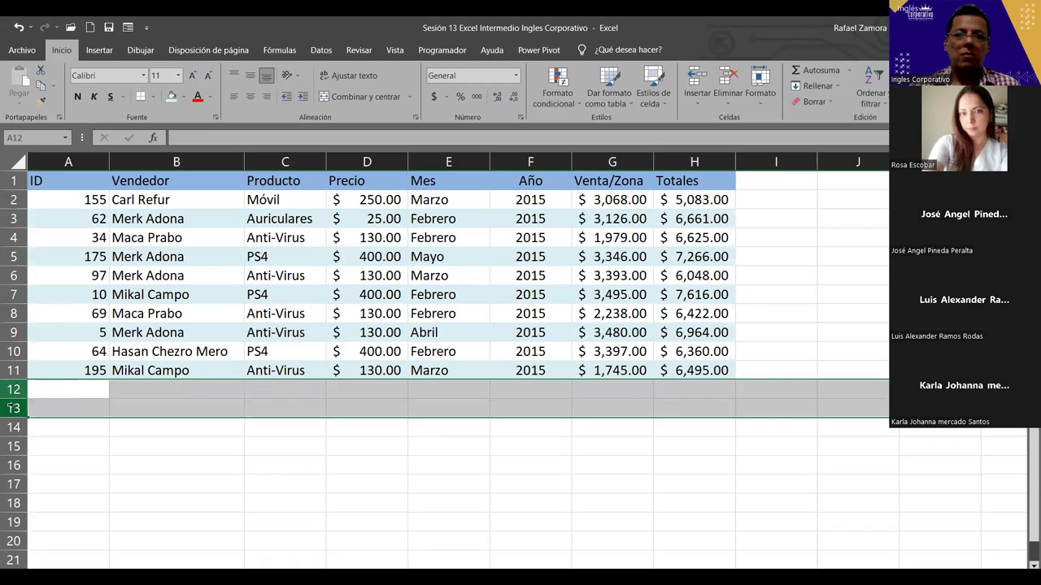
left_click(657, 525)
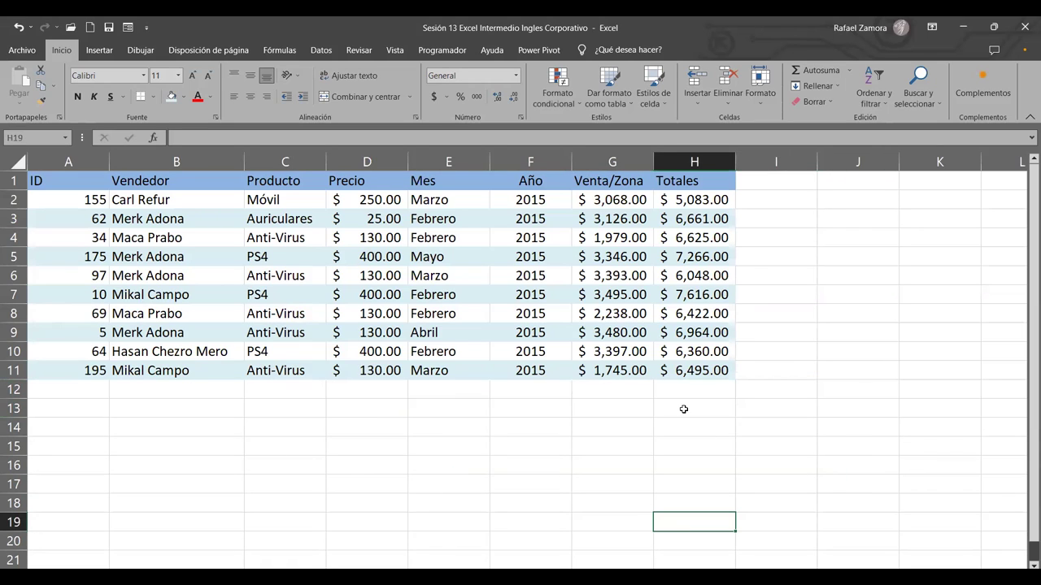
left_click(575, 461)
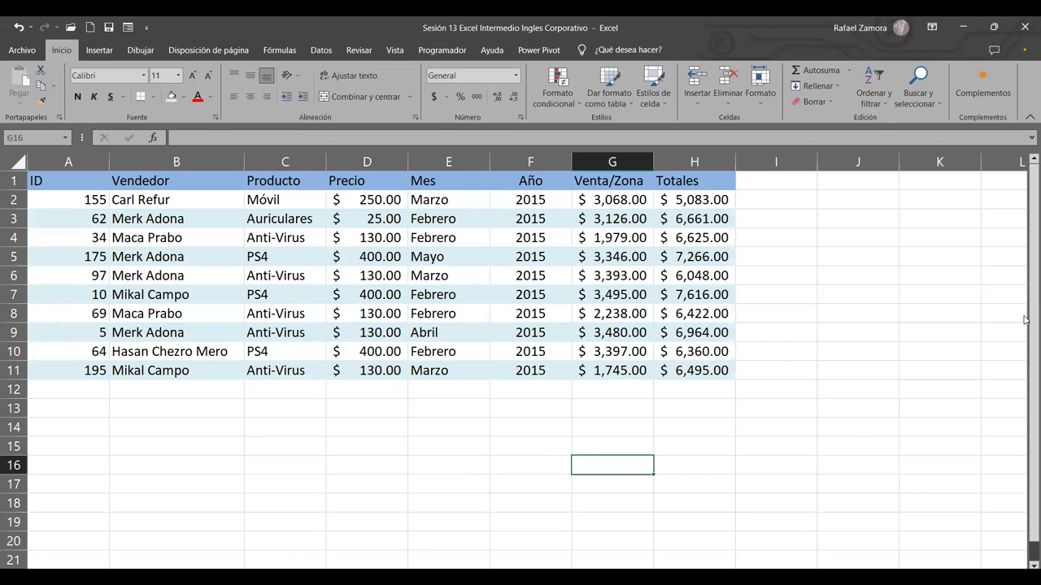
left_click(179, 263)
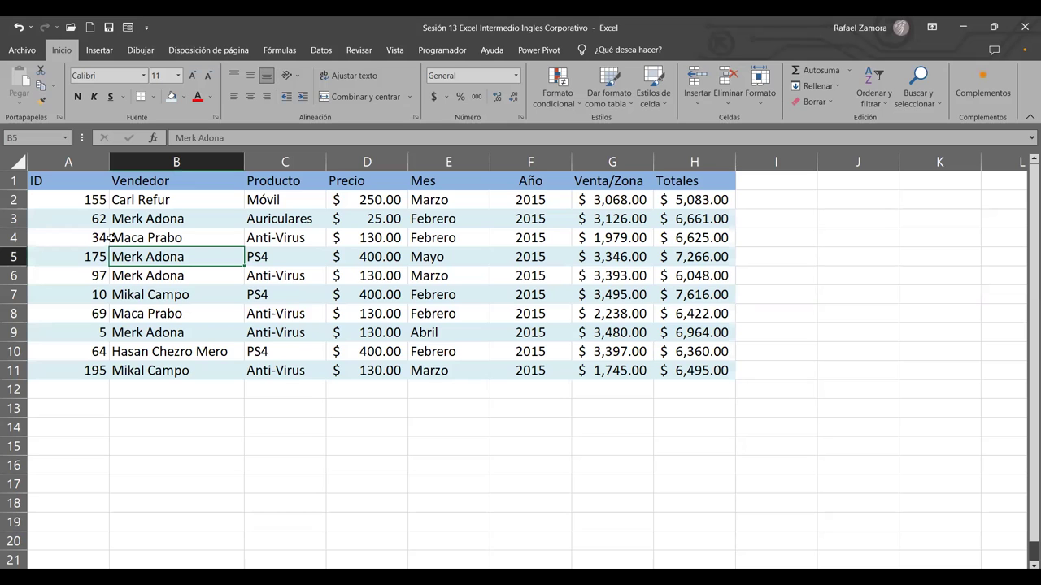
mouse_move(85, 184)
left_mouse_down()
mouse_move(736, 370)
mouse_move(713, 367)
left_mouse_up()
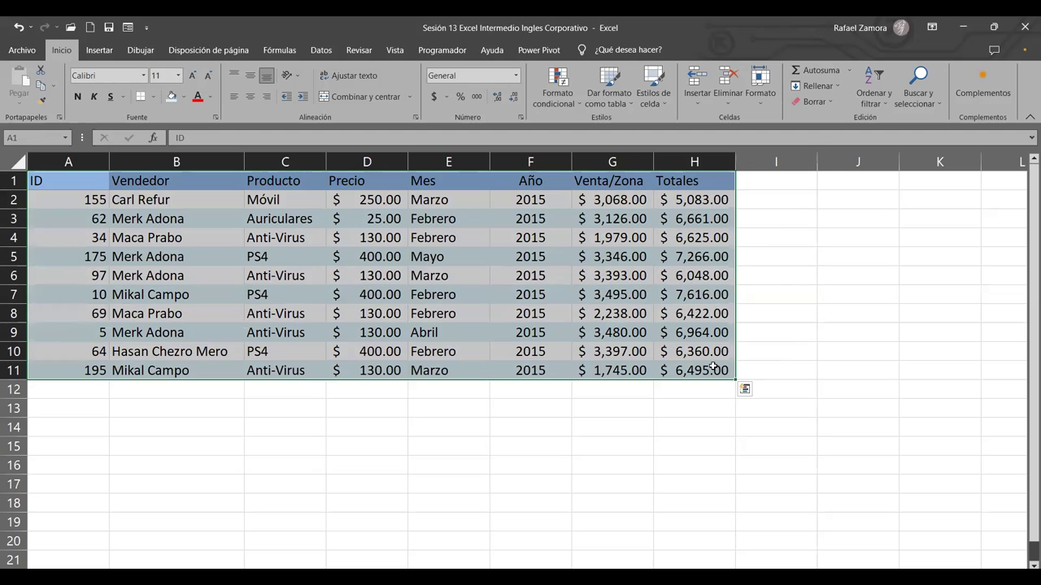
left_click(447, 315)
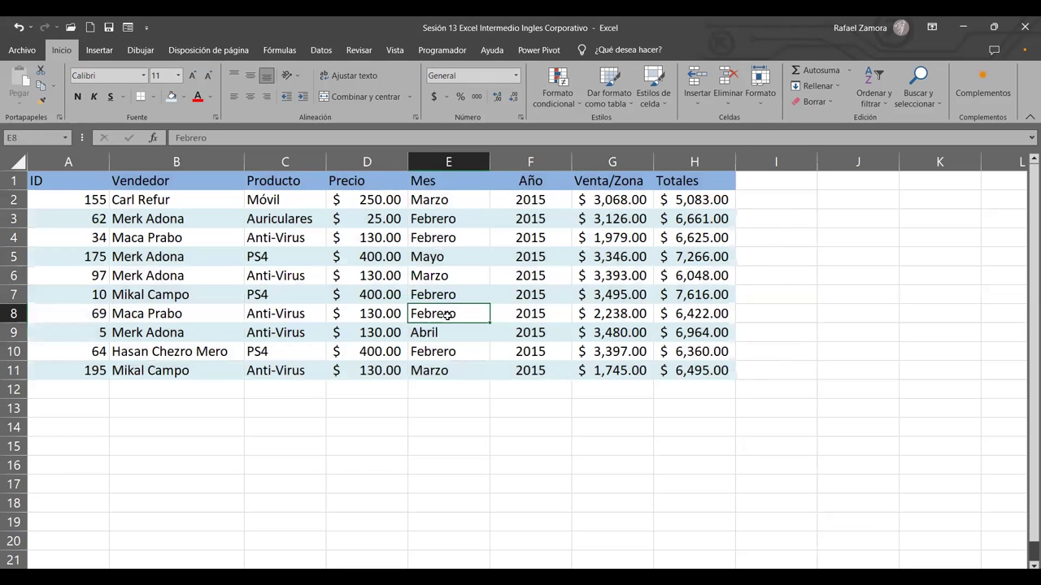
left_click(229, 279)
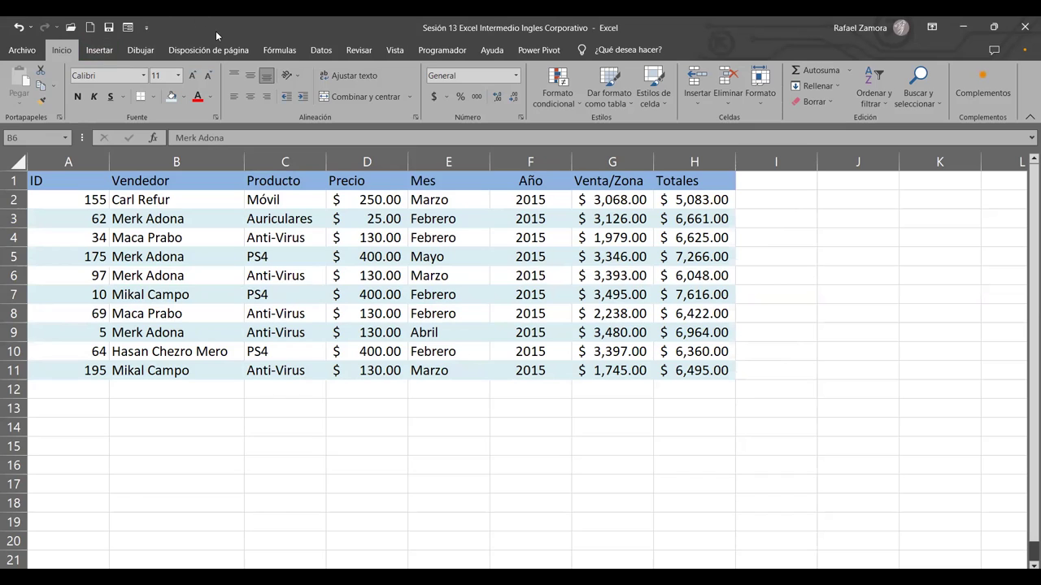
Convert A1:H11 into a table with headers, then undo the conversion.
left_click(98, 51)
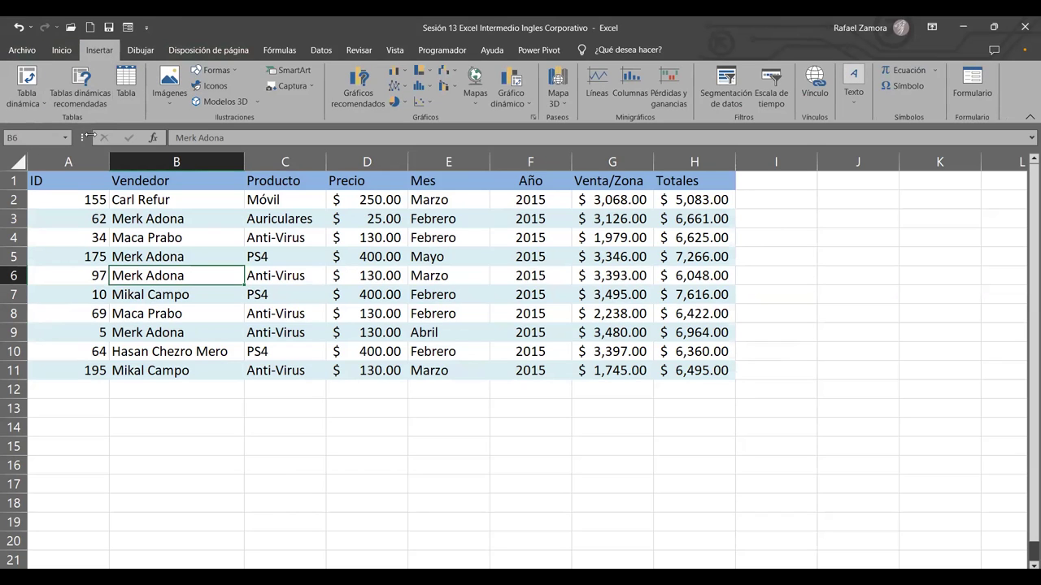
left_click(122, 97)
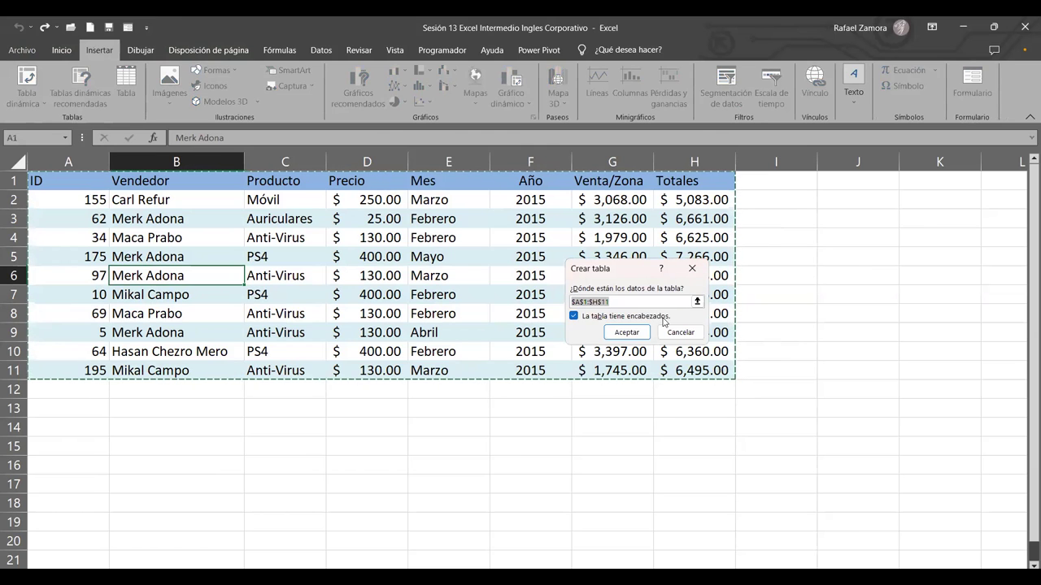
left_click(624, 334)
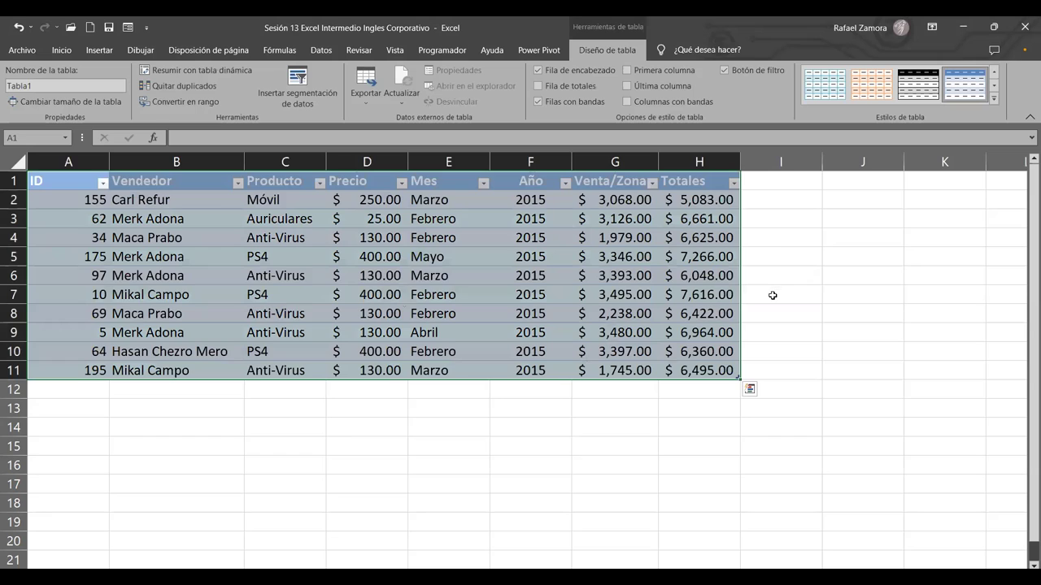
left_click(770, 298)
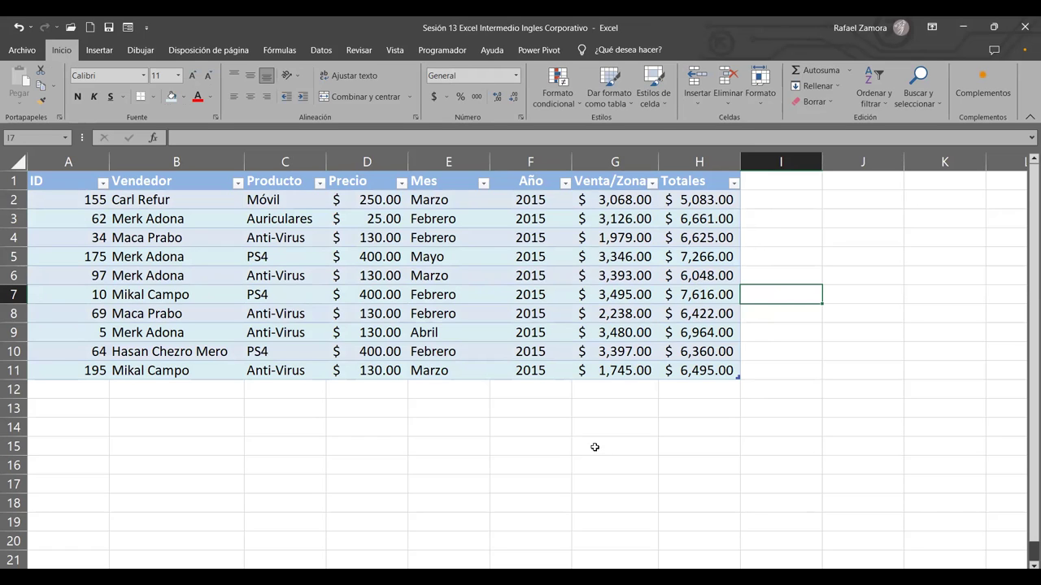
left_click(679, 455)
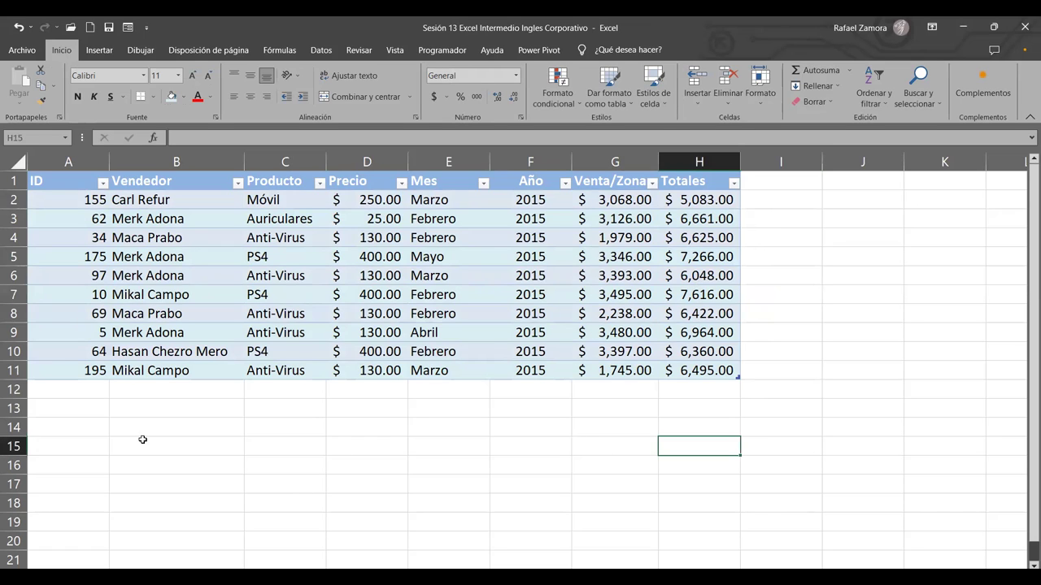
key("ctrl+z")
key("ctrl+z")
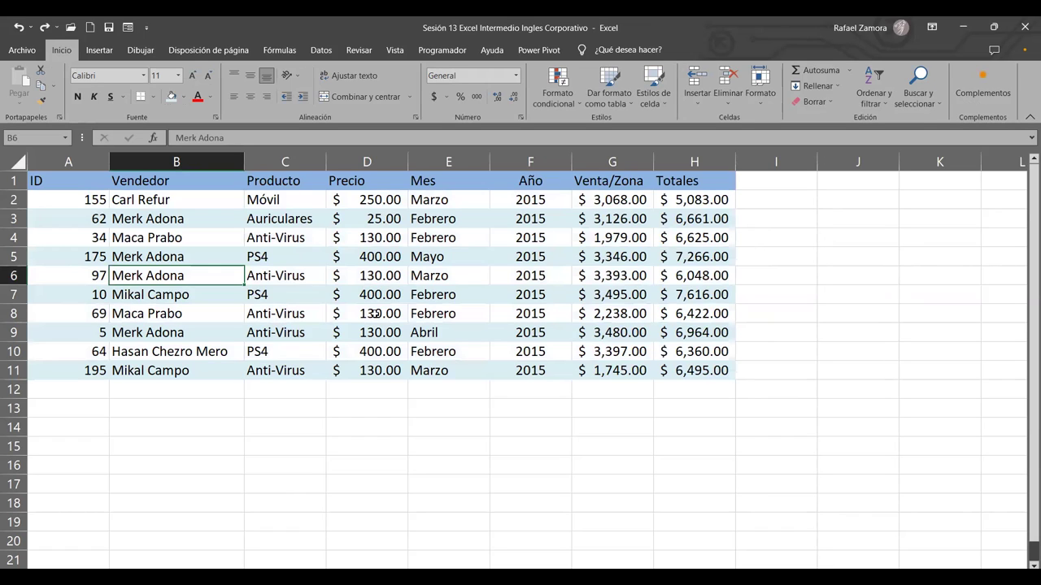
Select cells in the sales data (B5, C3:D5, C3:C4, B6) and open the Insertar ribbon.
left_click(206, 257)
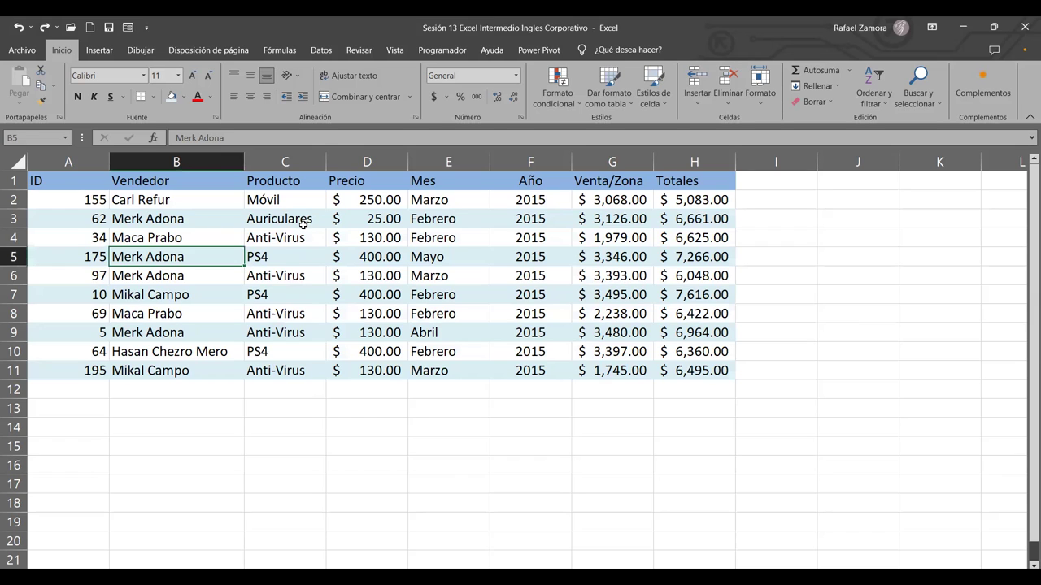
left_click_drag(302, 223, 370, 256)
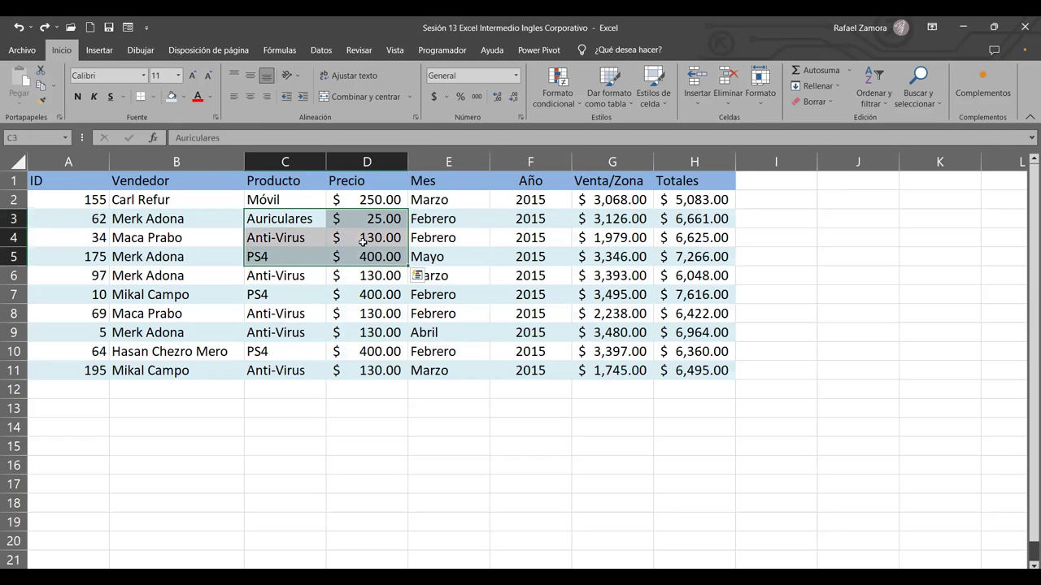
left_click_drag(290, 220, 295, 237)
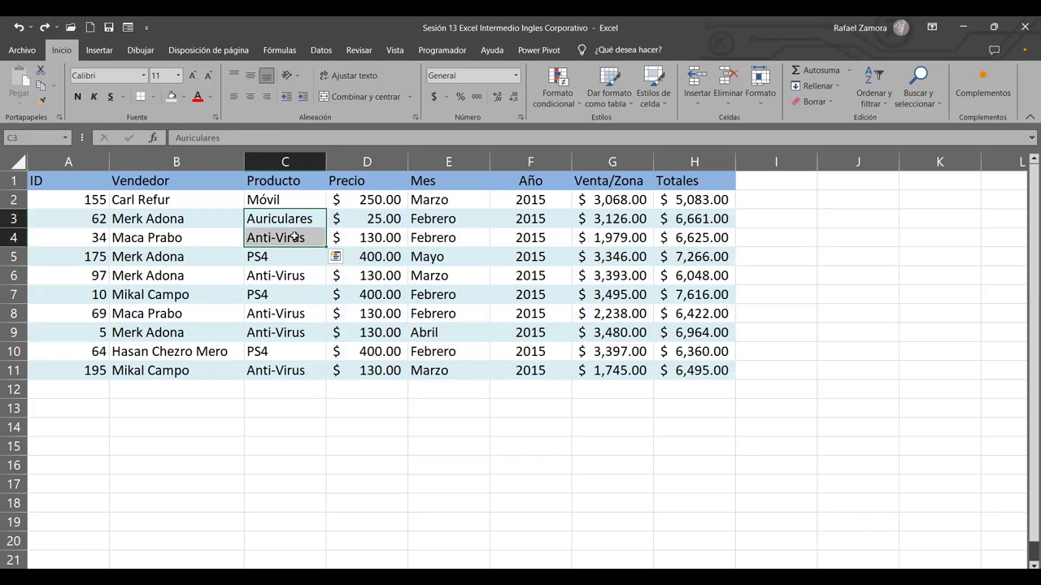
left_click(190, 290)
left_click(196, 277)
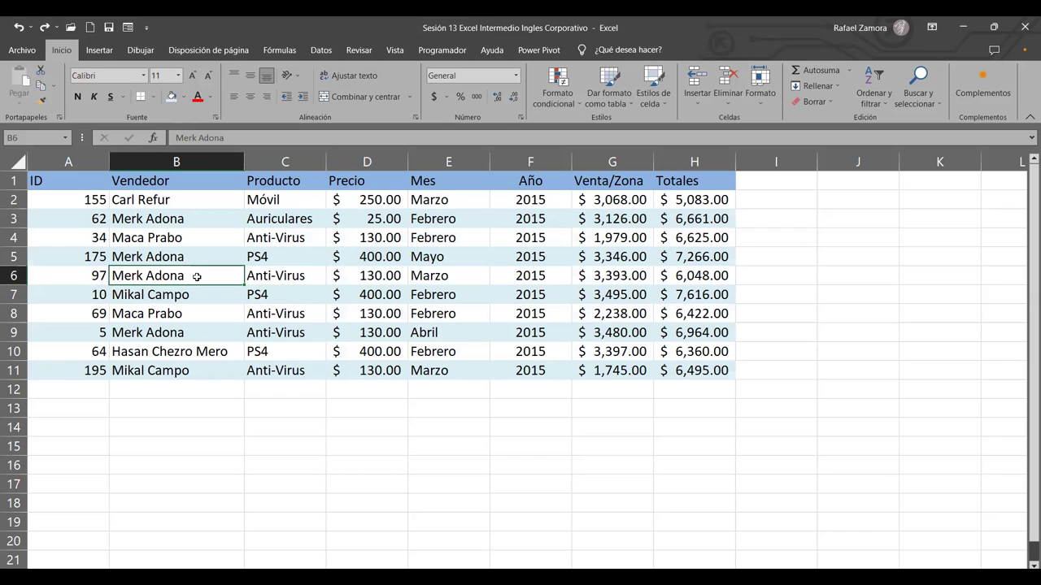
left_click(98, 50)
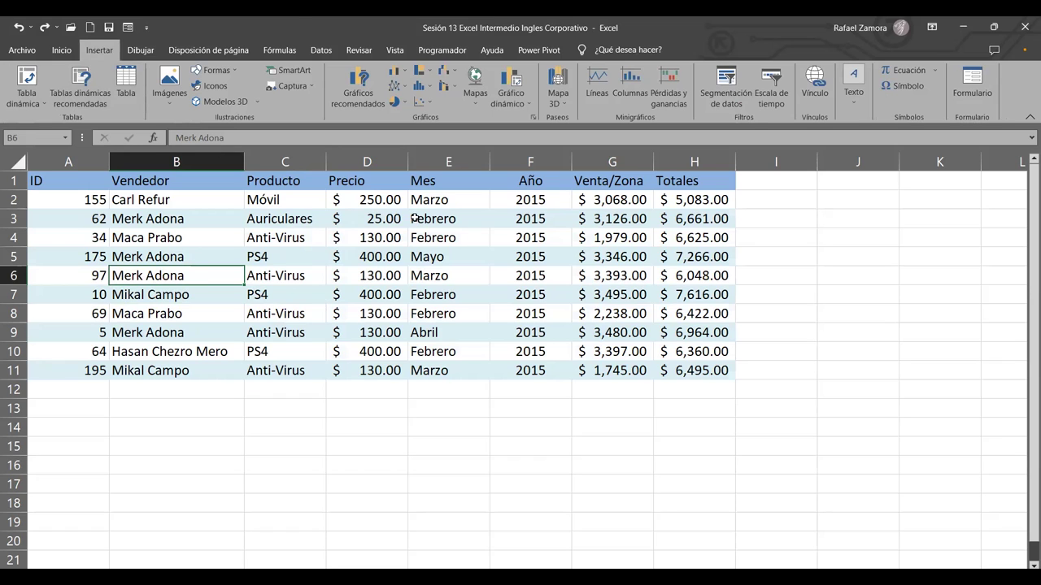
Format the sales data as a styled table with headers from the table style gallery.
left_click(68, 53)
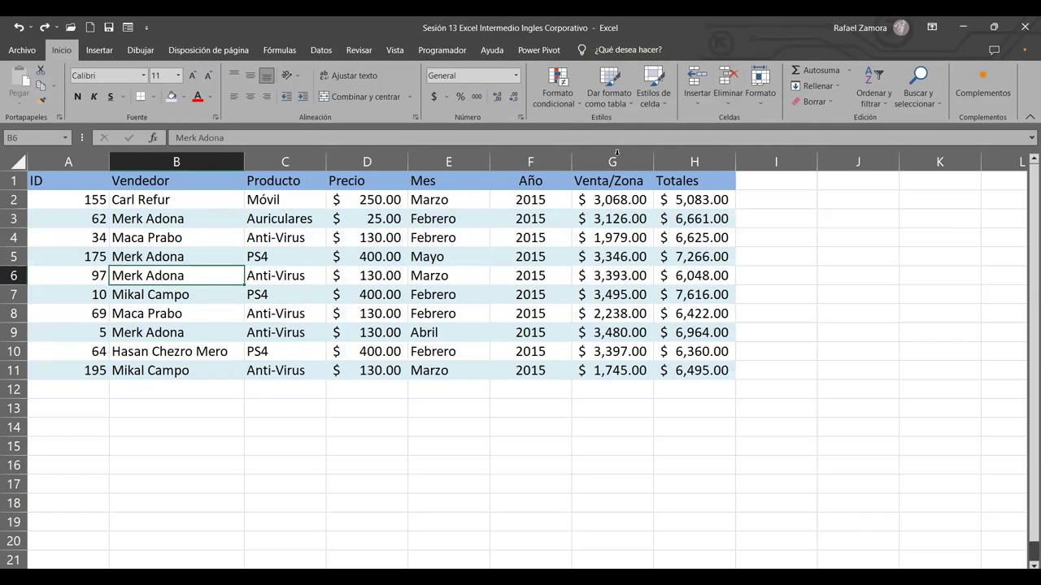
left_click(608, 106)
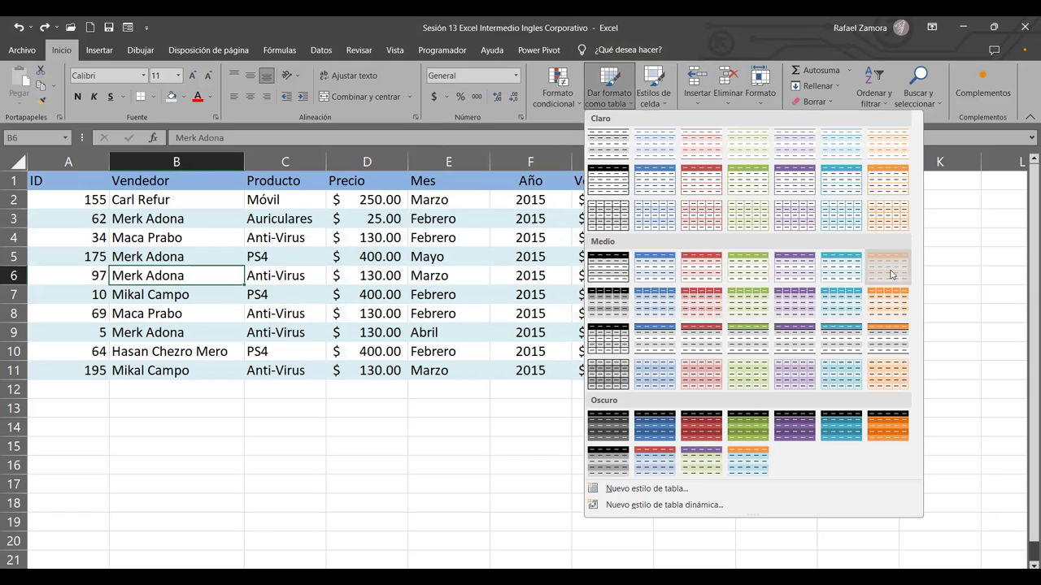
left_click(828, 282)
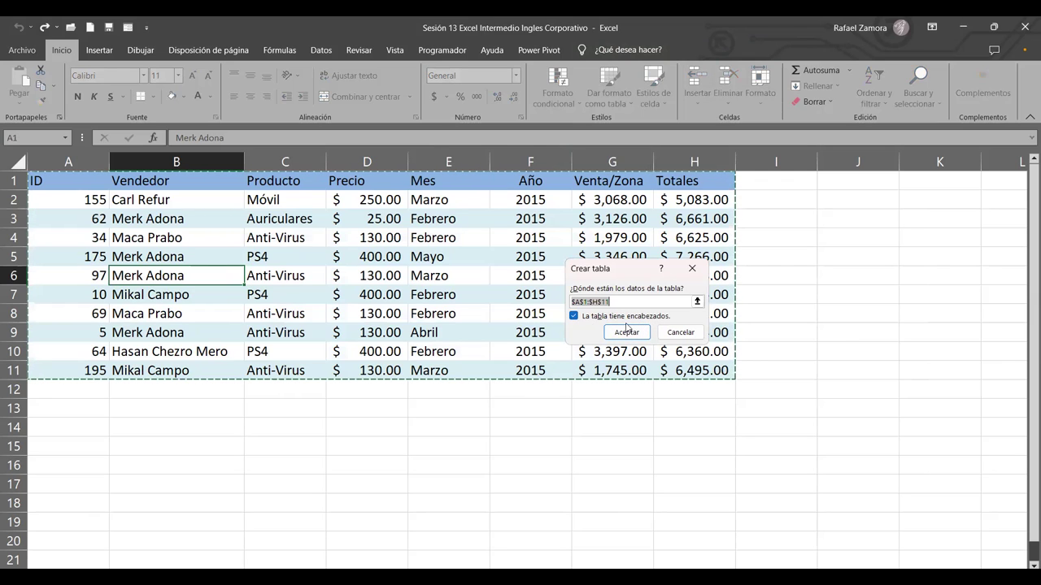
left_click(625, 334)
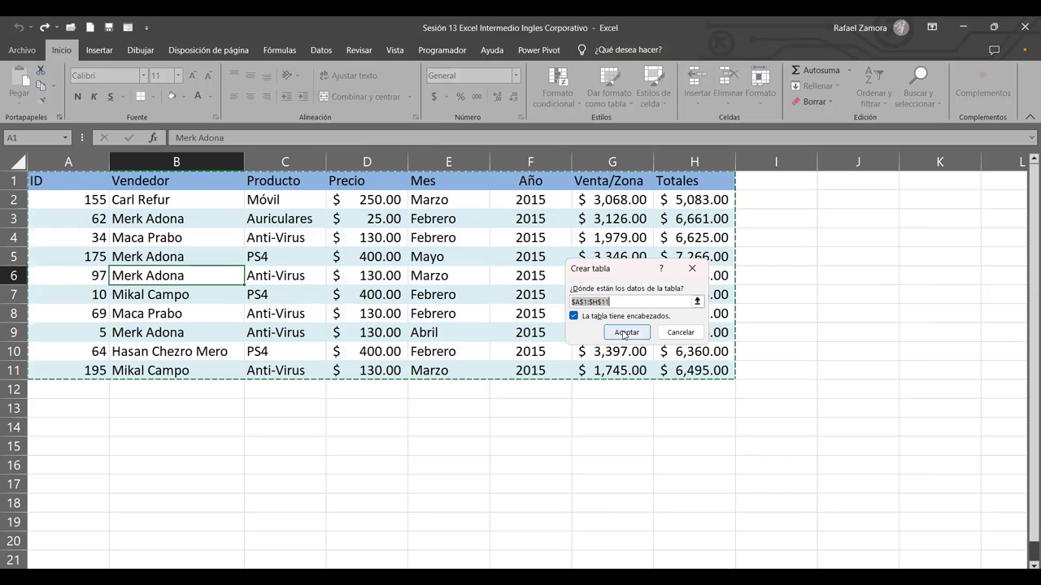
left_click(947, 377)
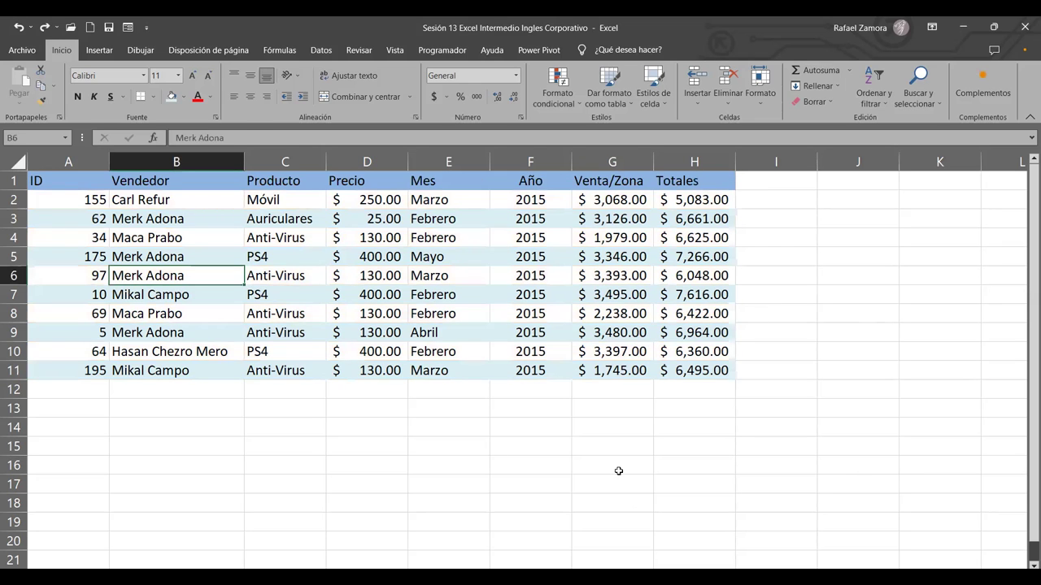
Recreate the table from the sales data with Ctrl+T, then undo it.
left_click(620, 463)
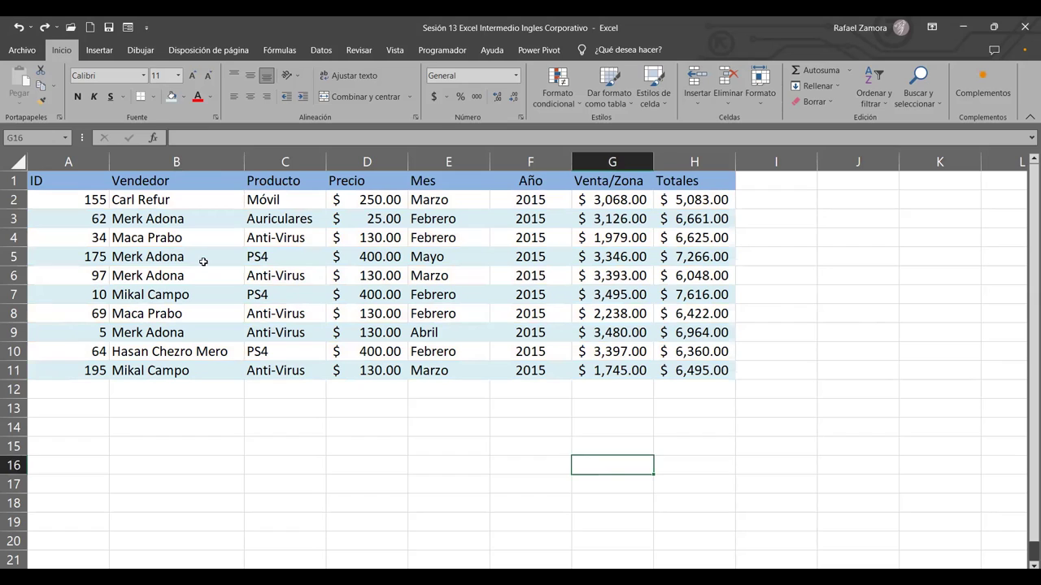
left_click(203, 261)
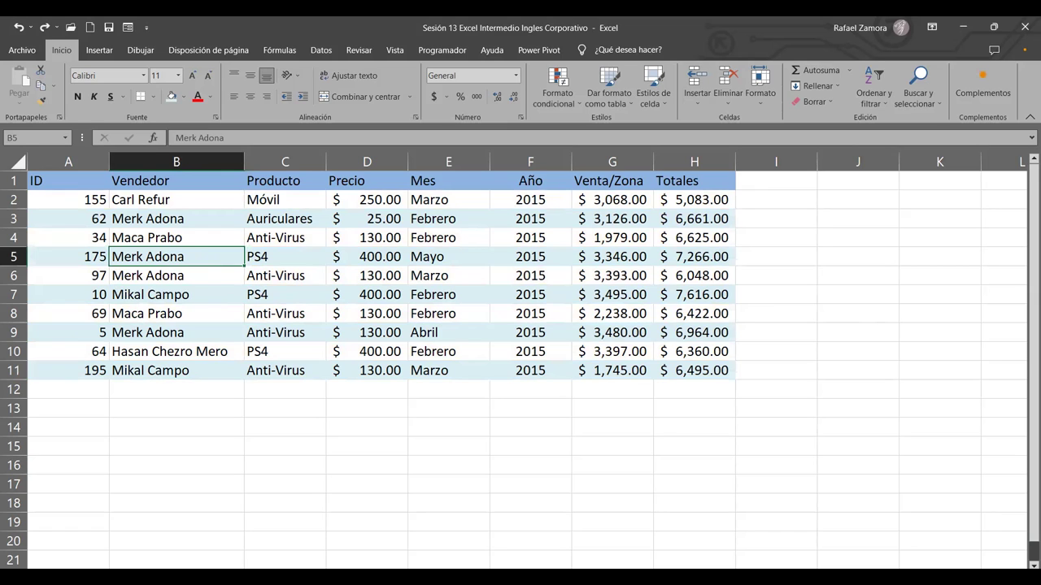
left_click(810, 391)
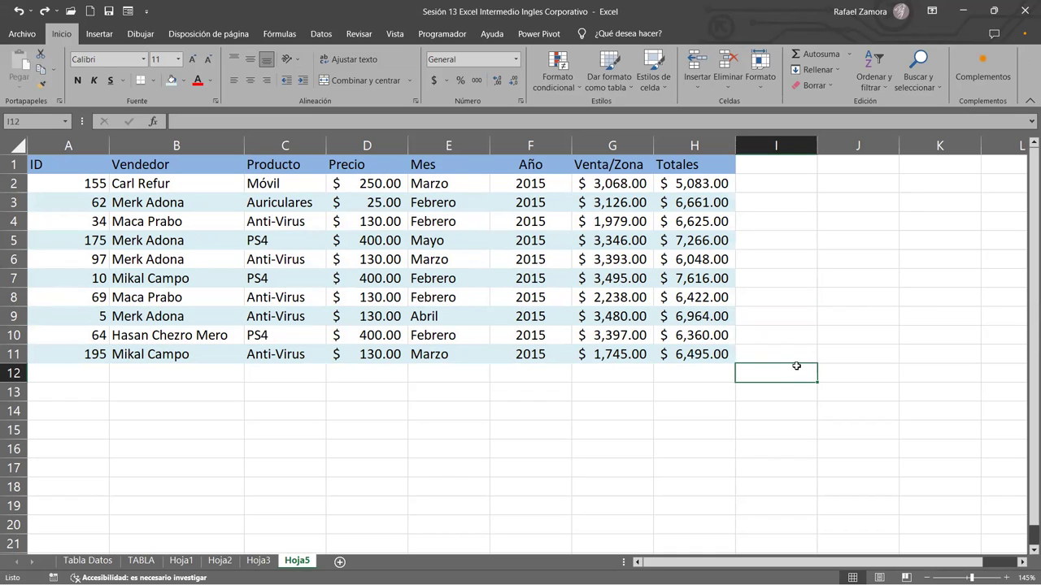
left_click(258, 262)
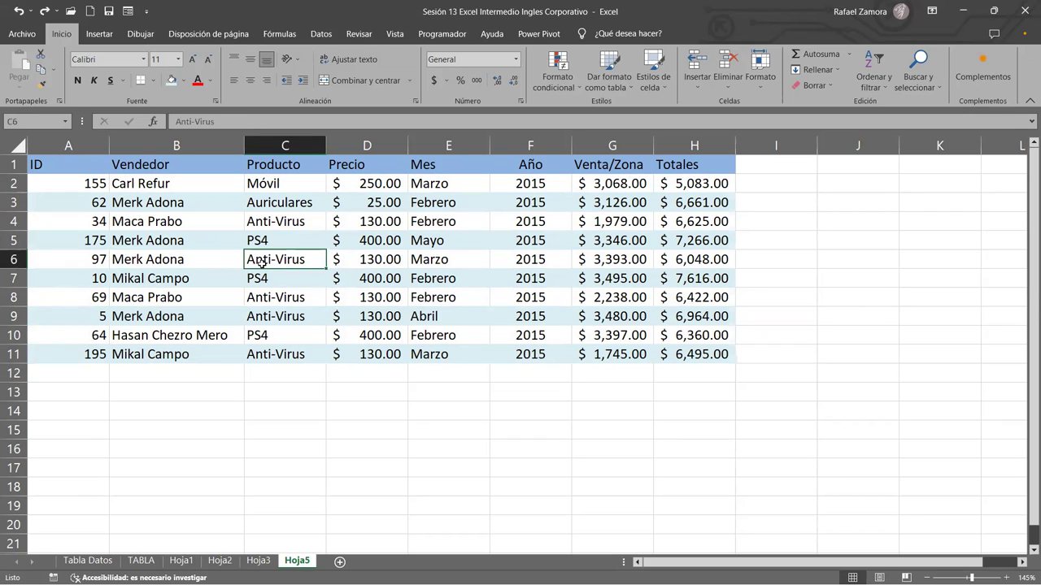
key("ctrl+t")
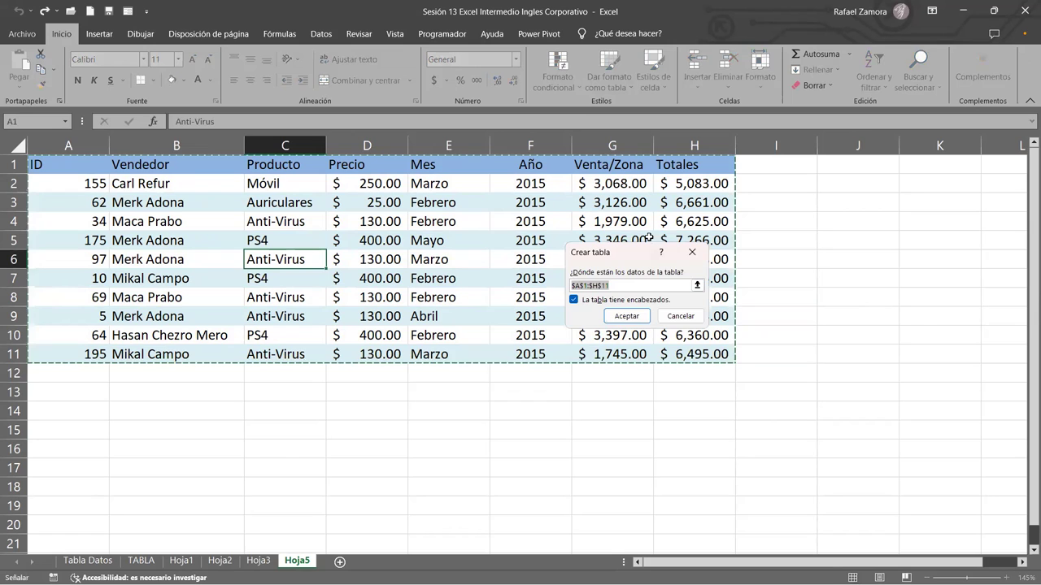
left_click(638, 321)
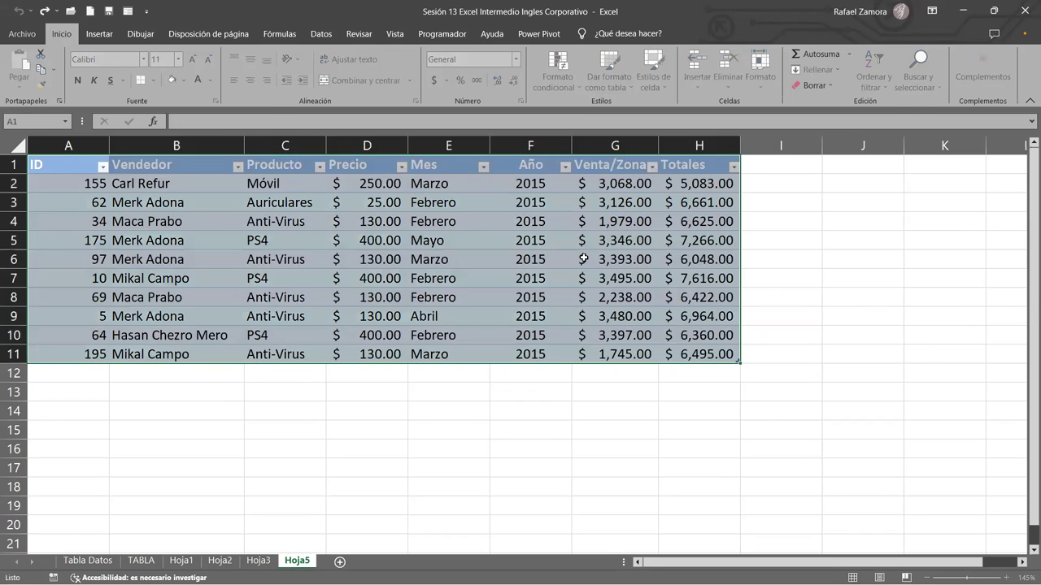
left_click(517, 275)
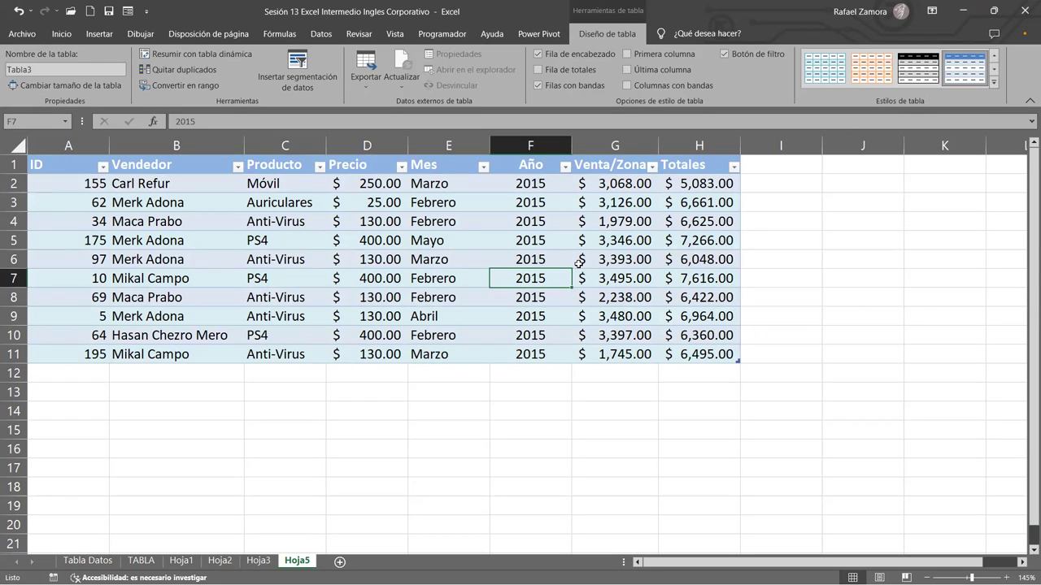
key("ctrl+z")
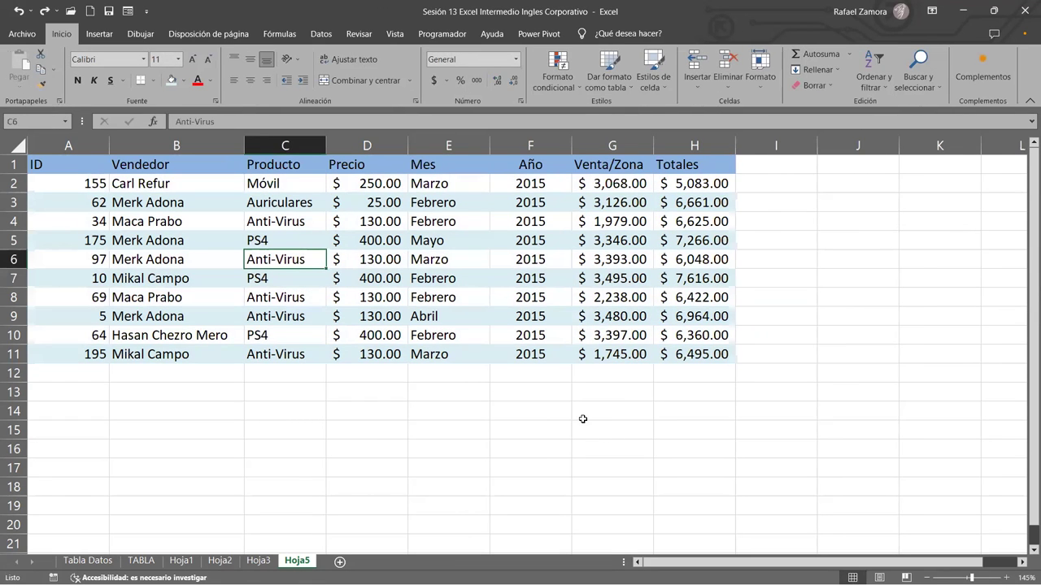
Convert A1:H11 into a table once more and undo it, leaving a plain range.
left_click(452, 278)
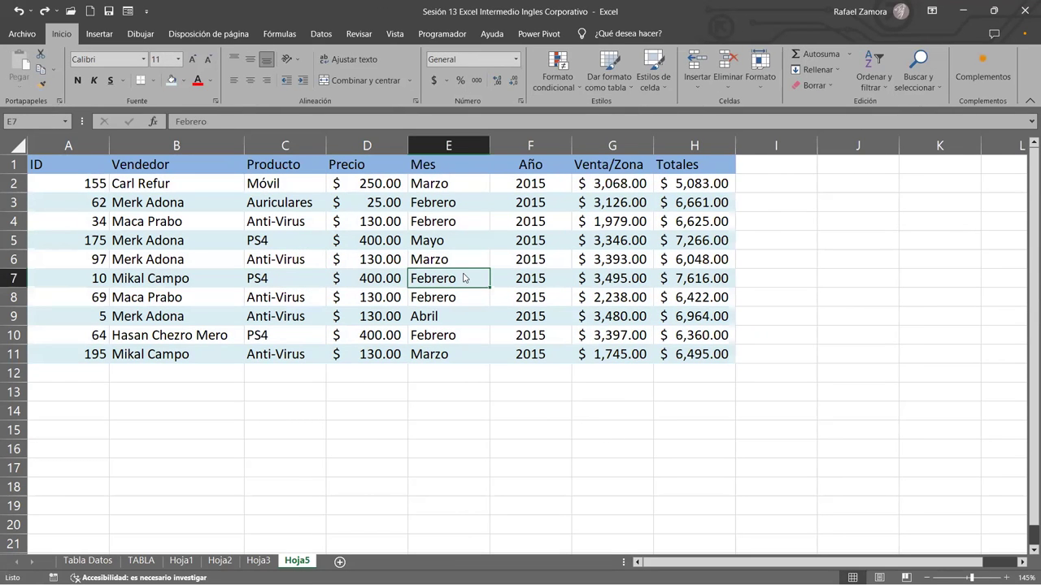
key("ctrl+t")
left_click(626, 316)
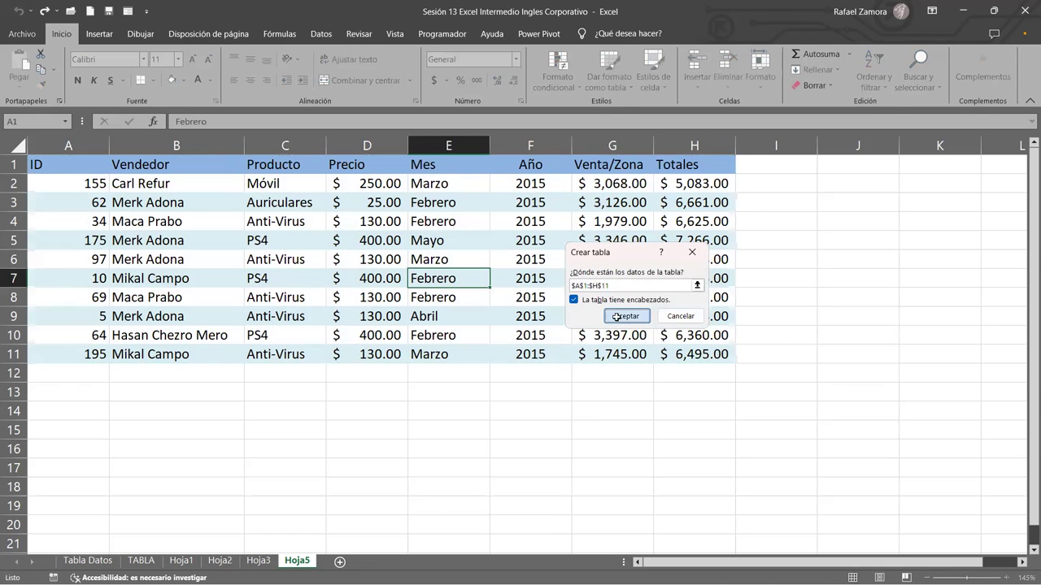
left_click(522, 262)
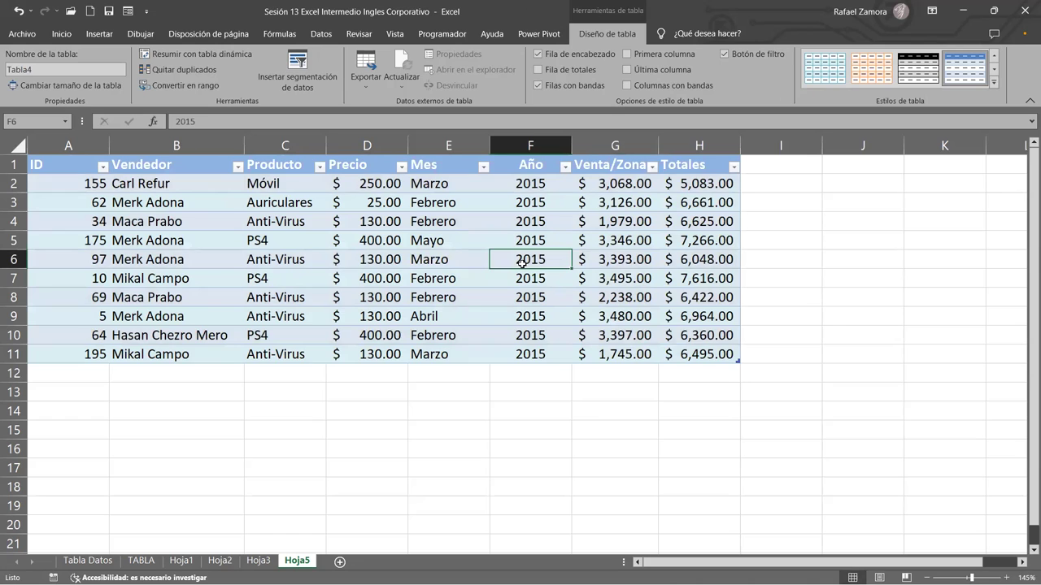
key("ctrl+z")
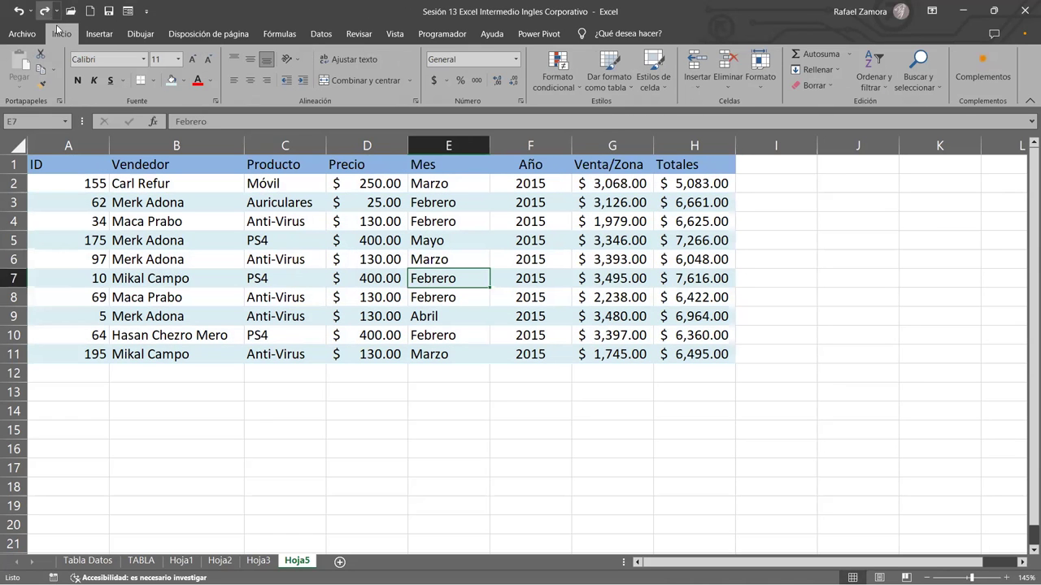
left_click(98, 34)
left_click(64, 36)
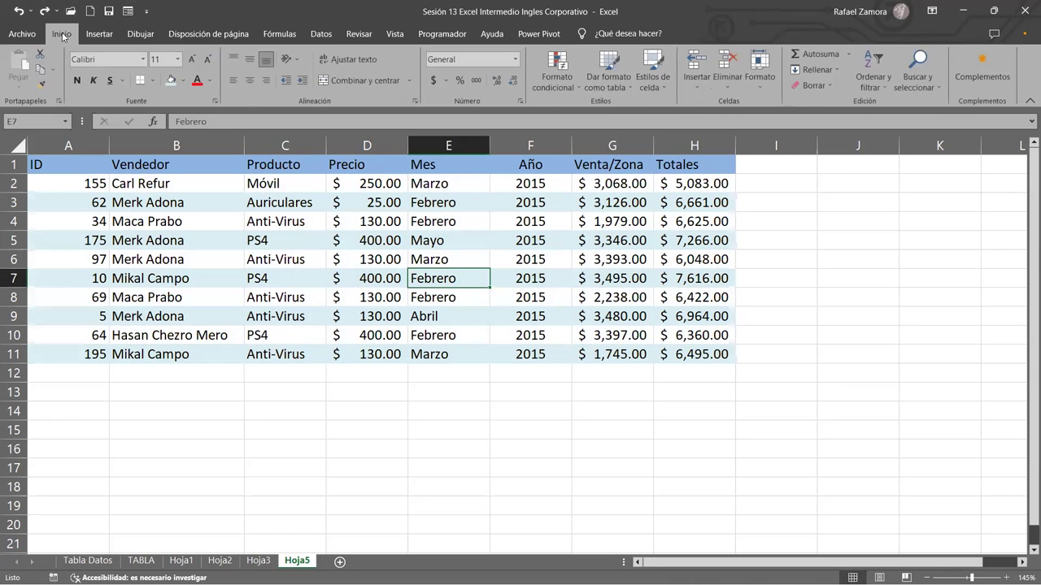
left_click(558, 253)
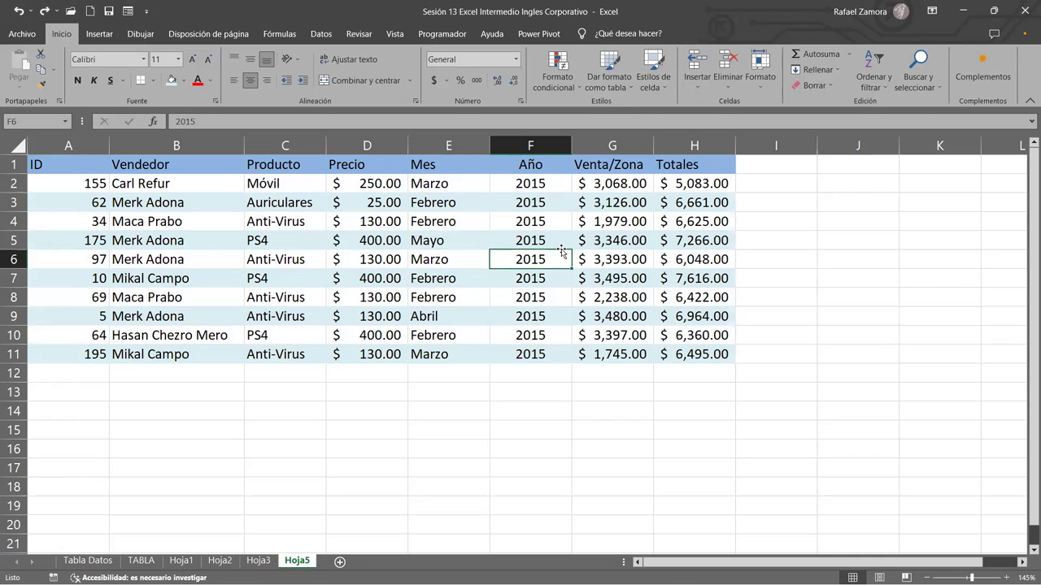
Format the sales data with the red medium table style, then undo it.
left_click(411, 275)
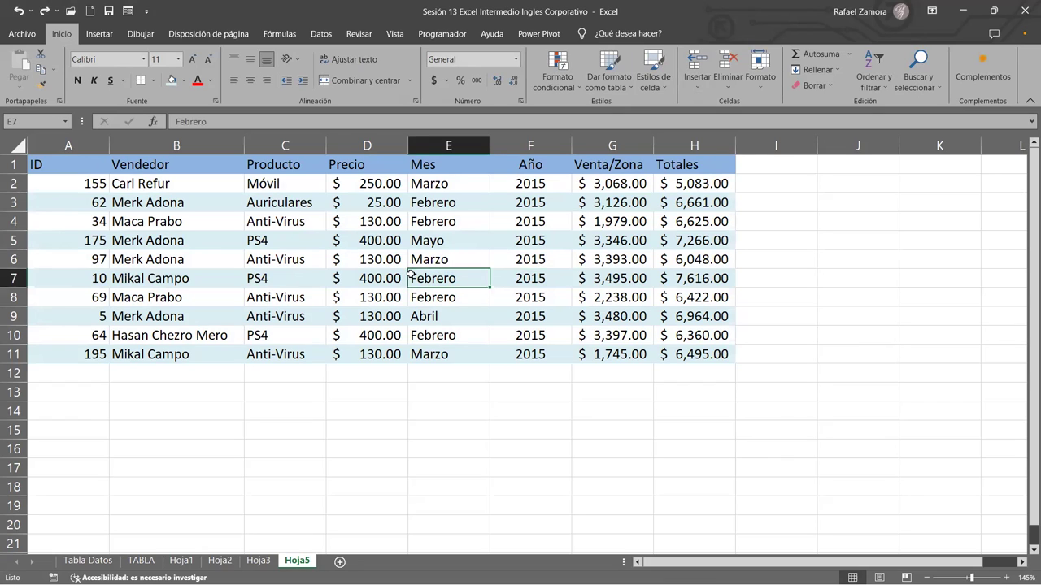
left_click(625, 244)
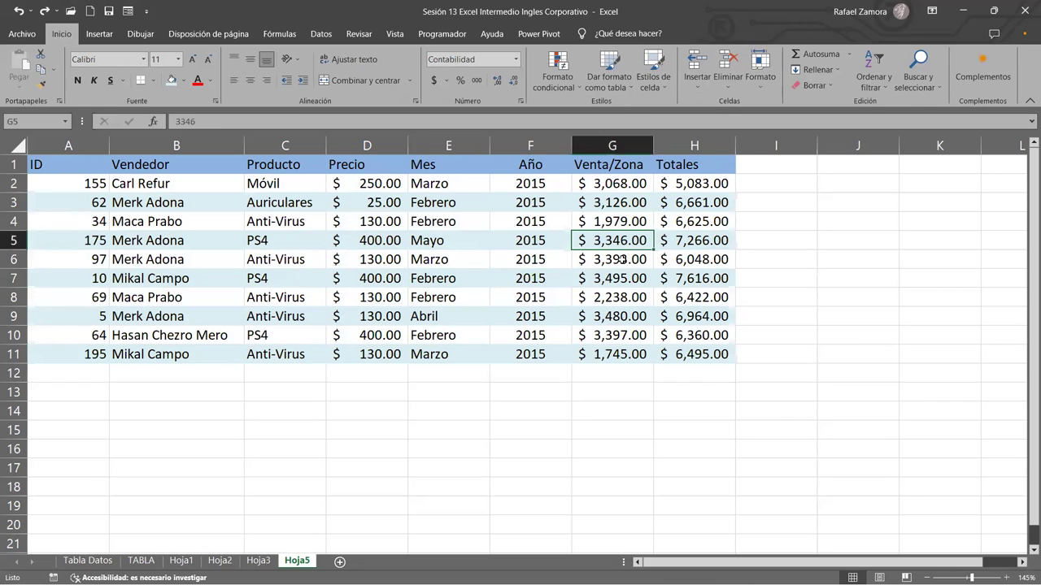
left_click(524, 229)
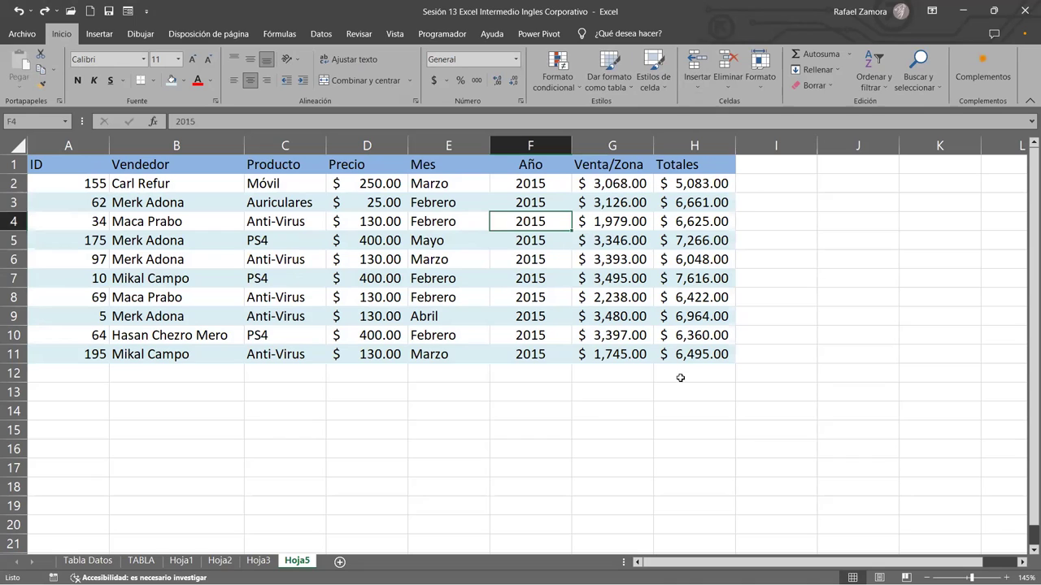
left_click(557, 73)
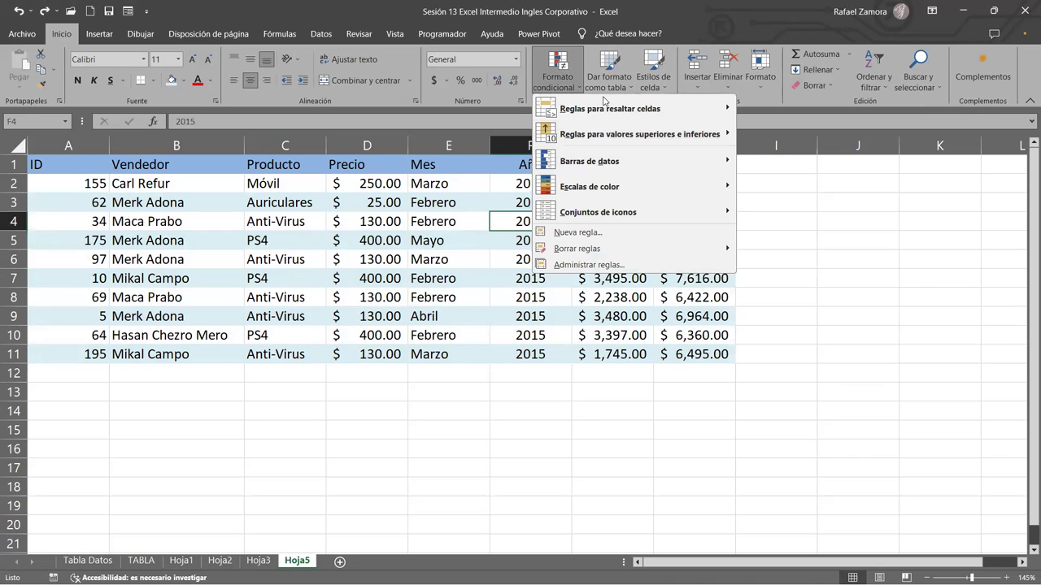
left_click(618, 88)
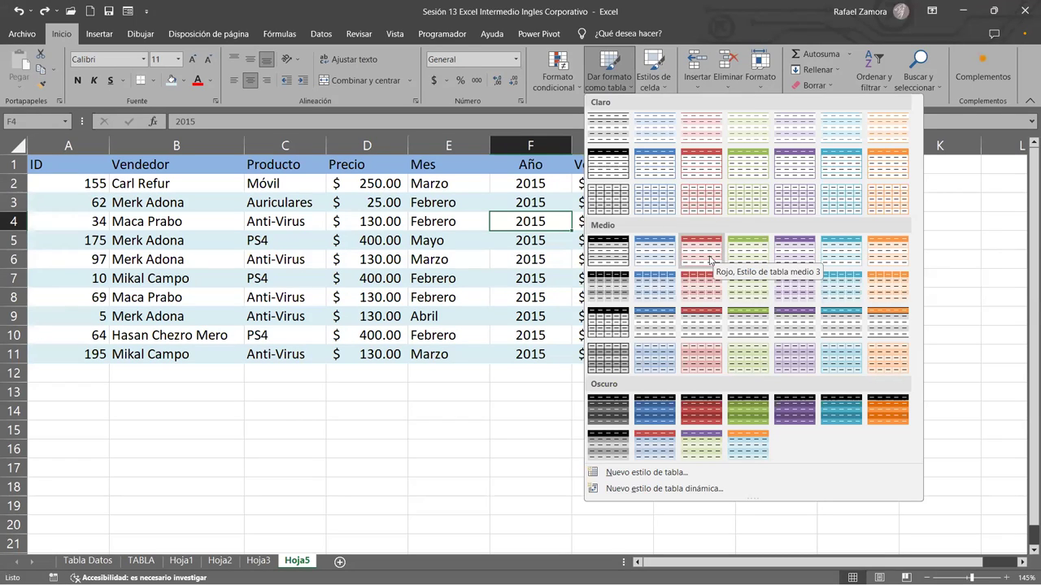
left_click(709, 260)
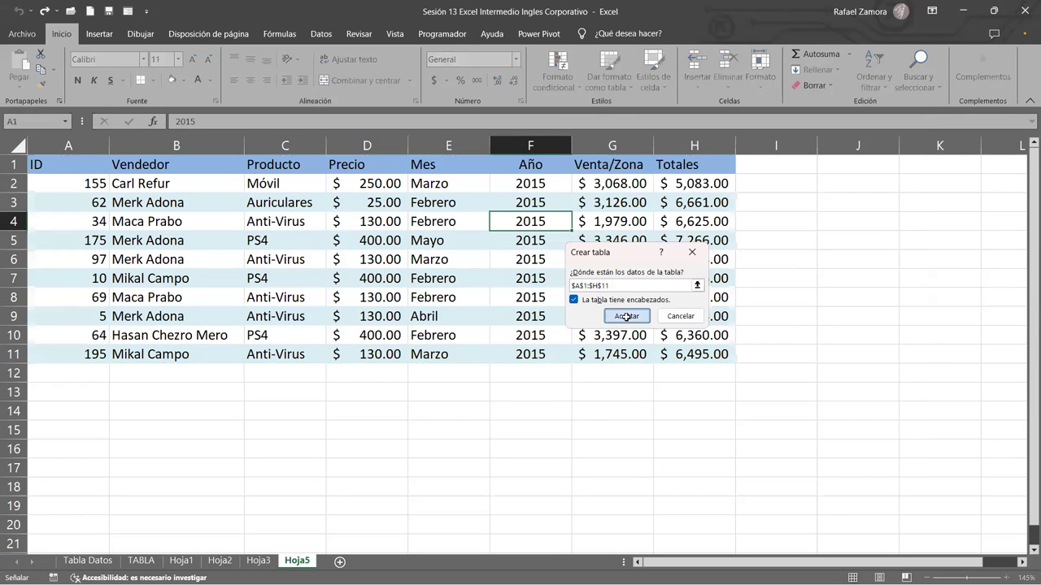
left_click(626, 316)
left_click(521, 278)
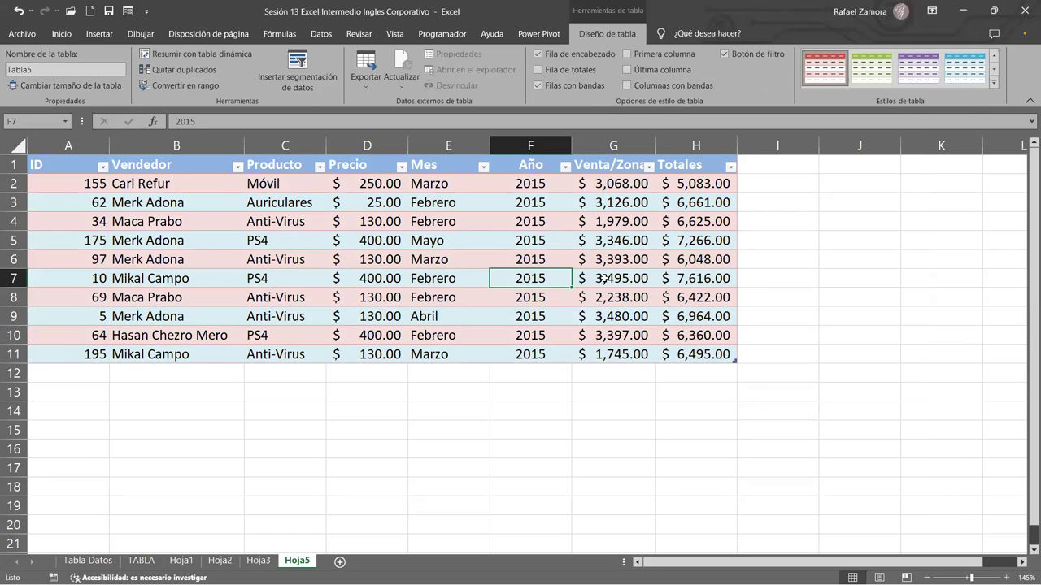
key("ctrl+z")
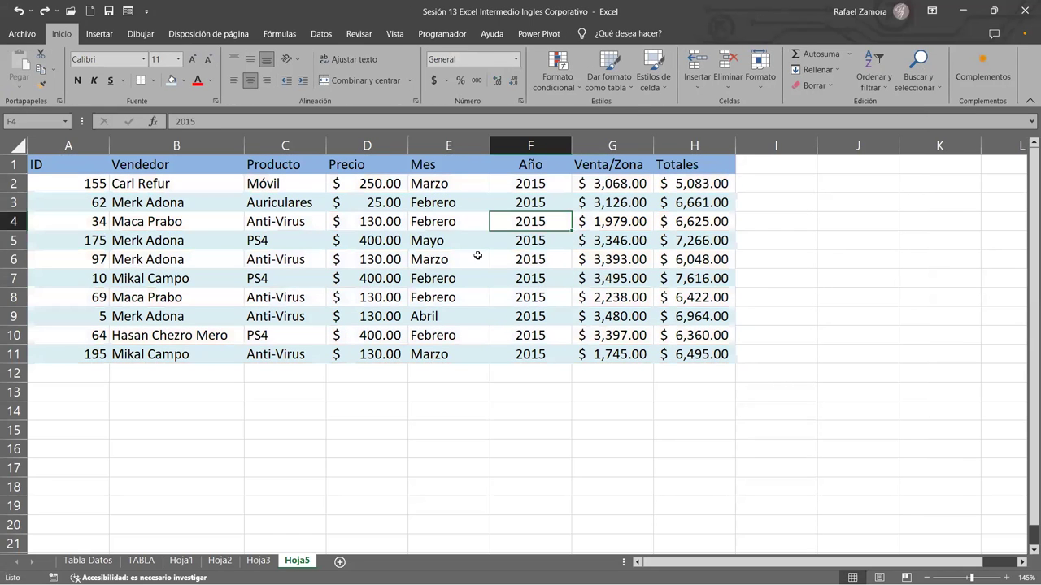
Make A1:H11 a table in Rojo Estilo de tabla medio 3, clearing the old formatting.
left_click(609, 87)
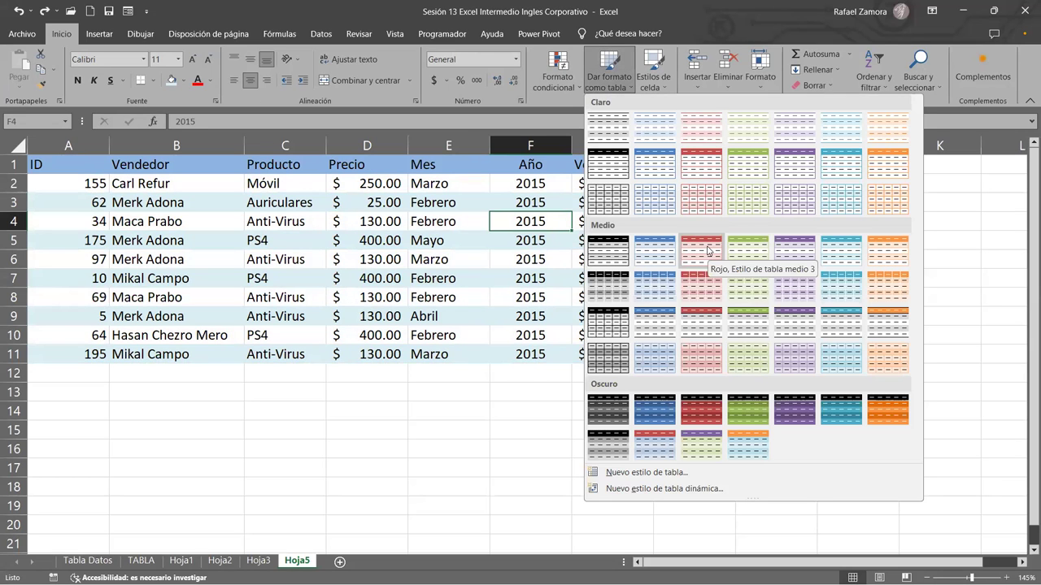
right_click(707, 251)
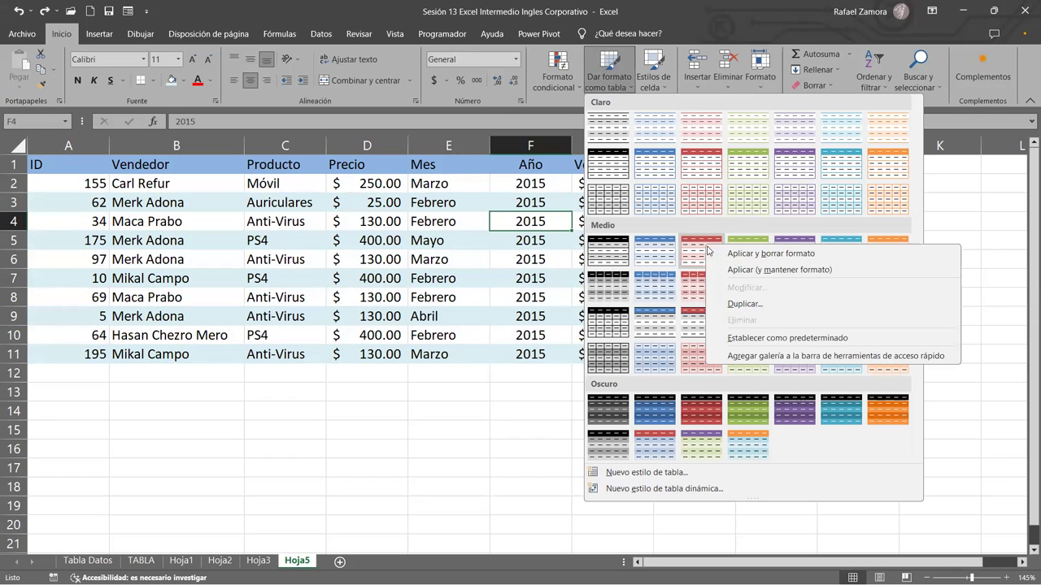
left_click(757, 253)
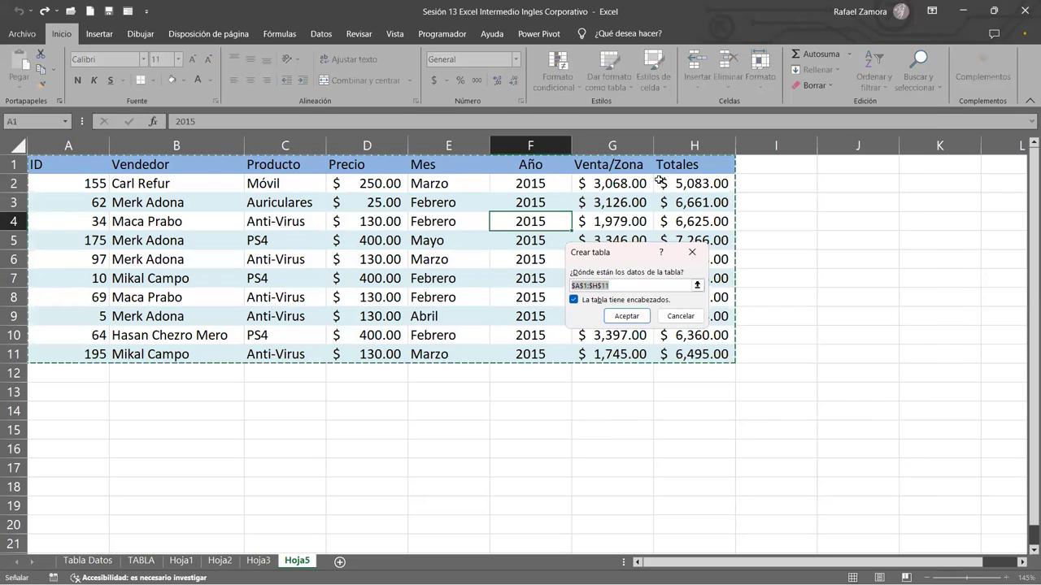
left_click(649, 316)
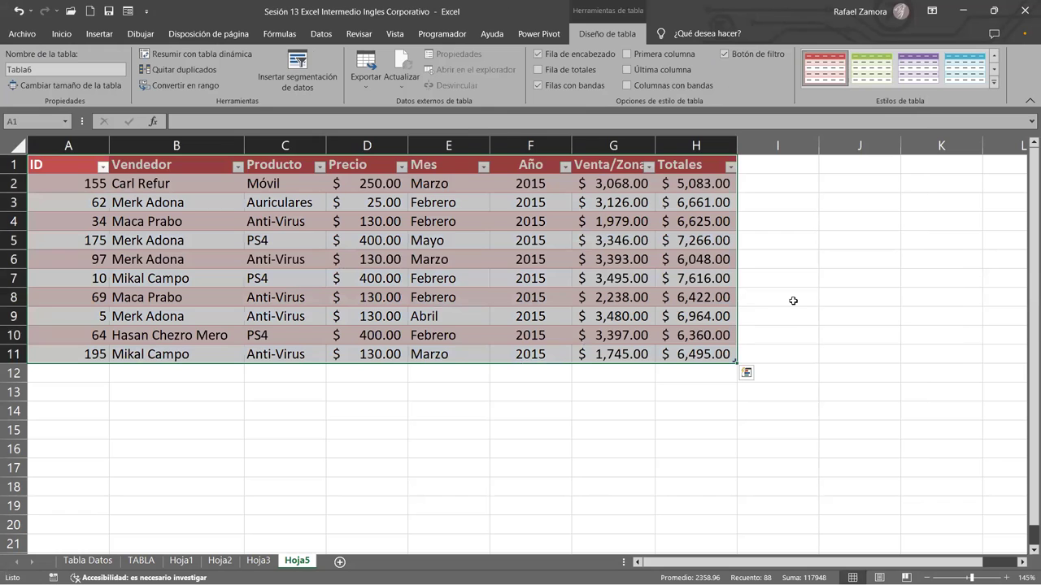
left_click(782, 299)
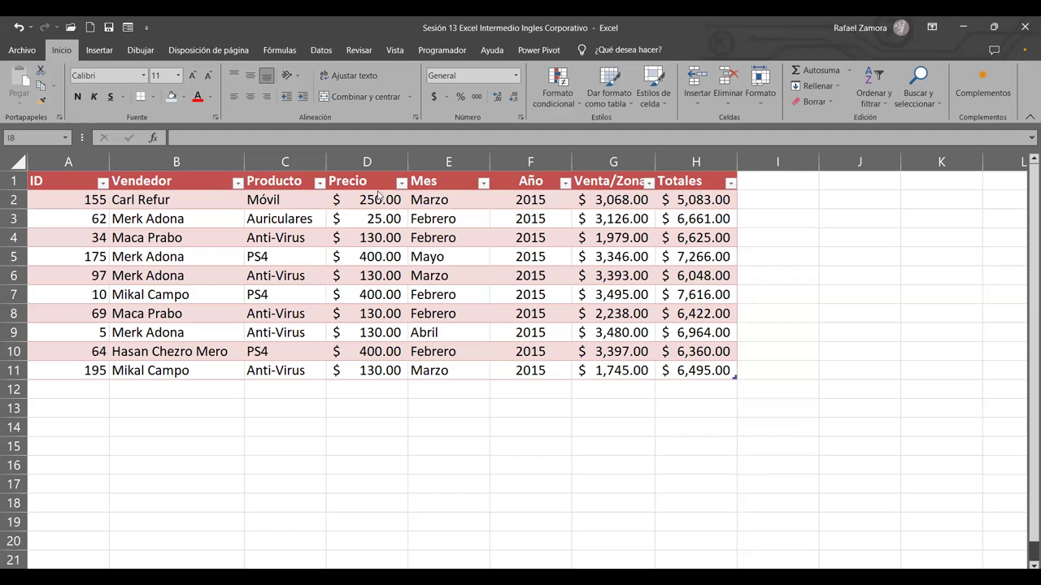
left_click(341, 505)
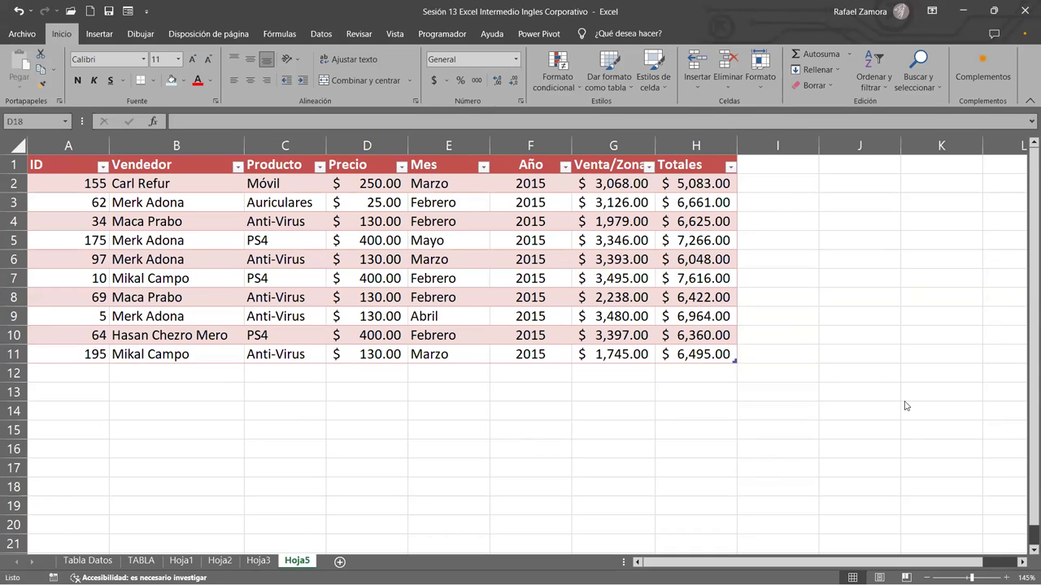
left_click(474, 221)
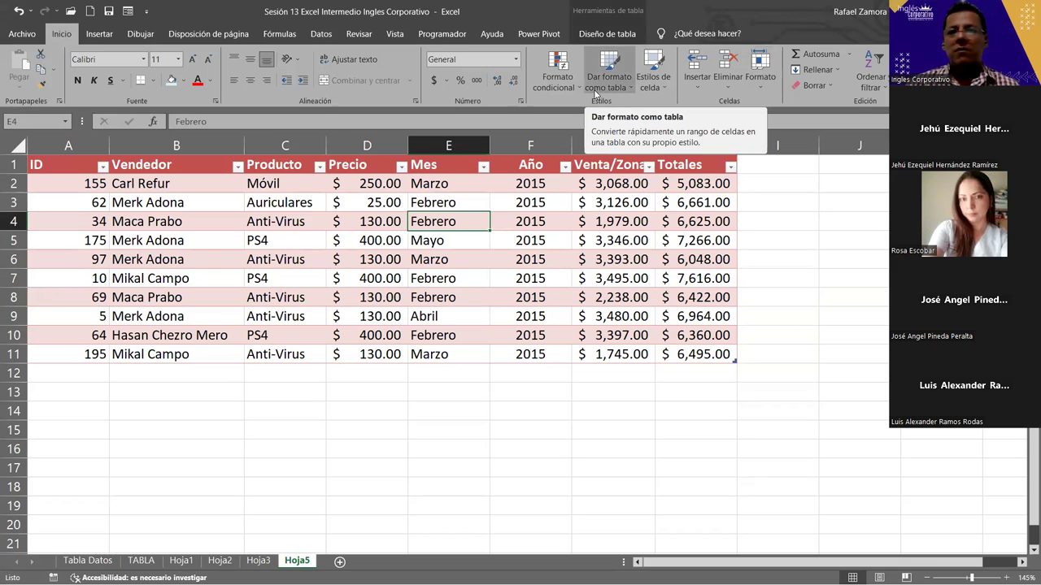
left_click(594, 93)
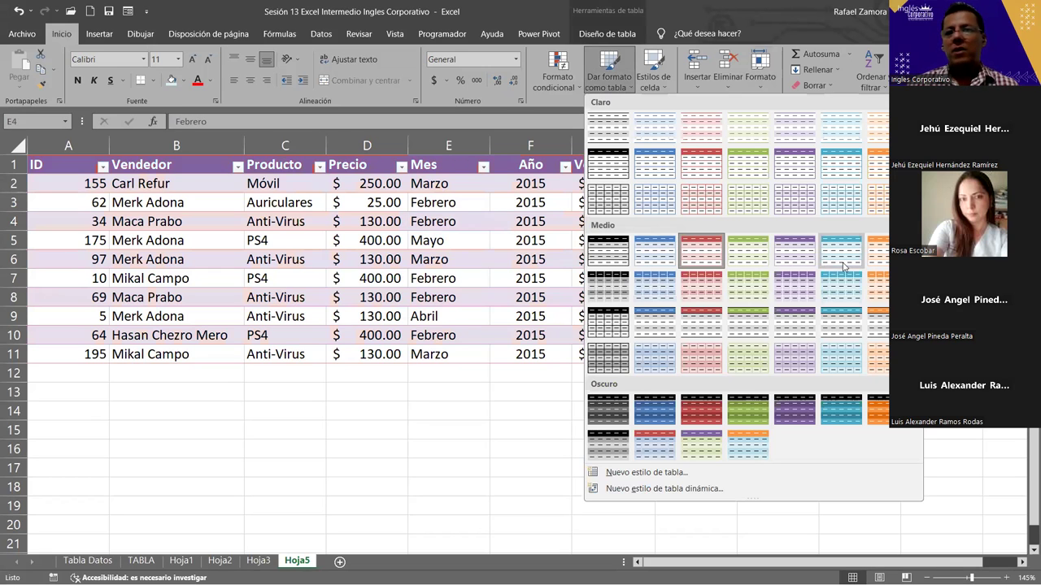
left_click(772, 252)
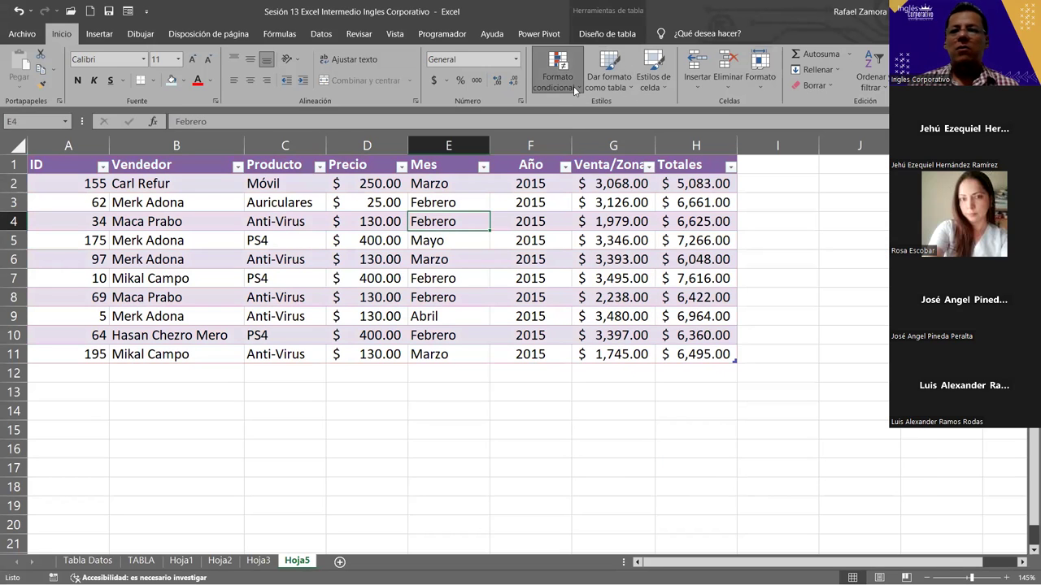
left_click(573, 87)
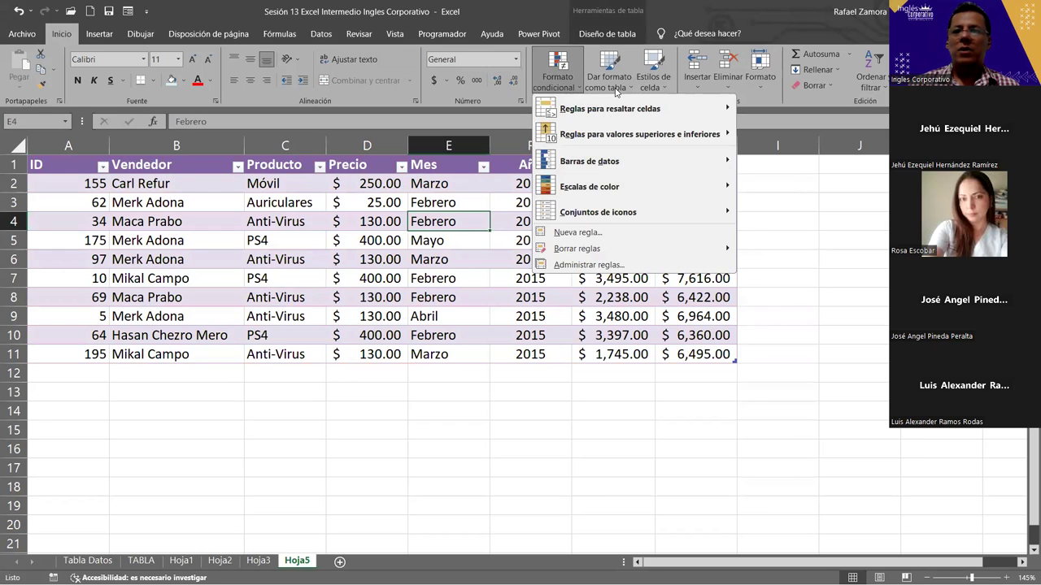
left_click(609, 78)
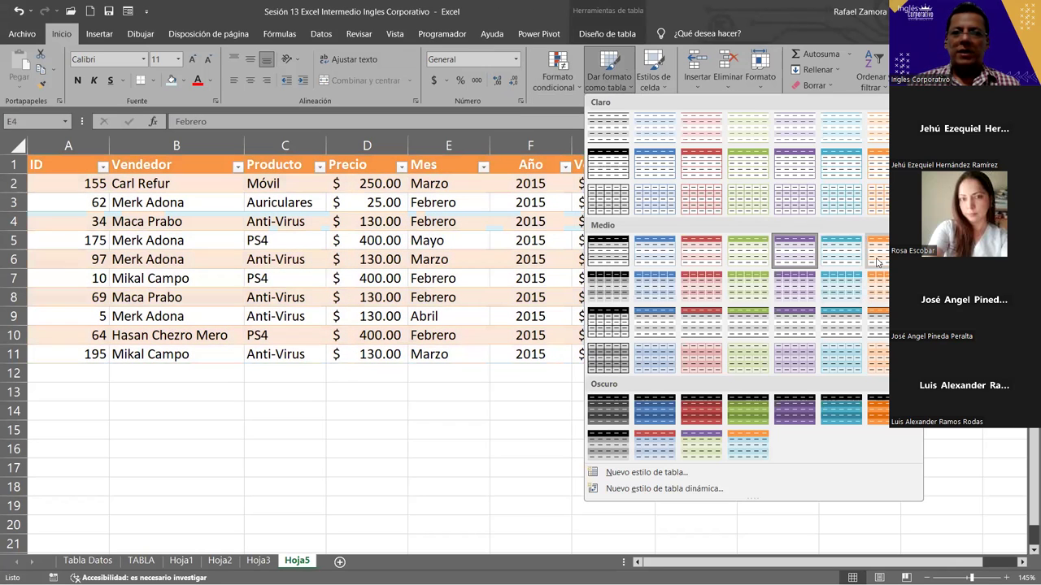
left_click(504, 443)
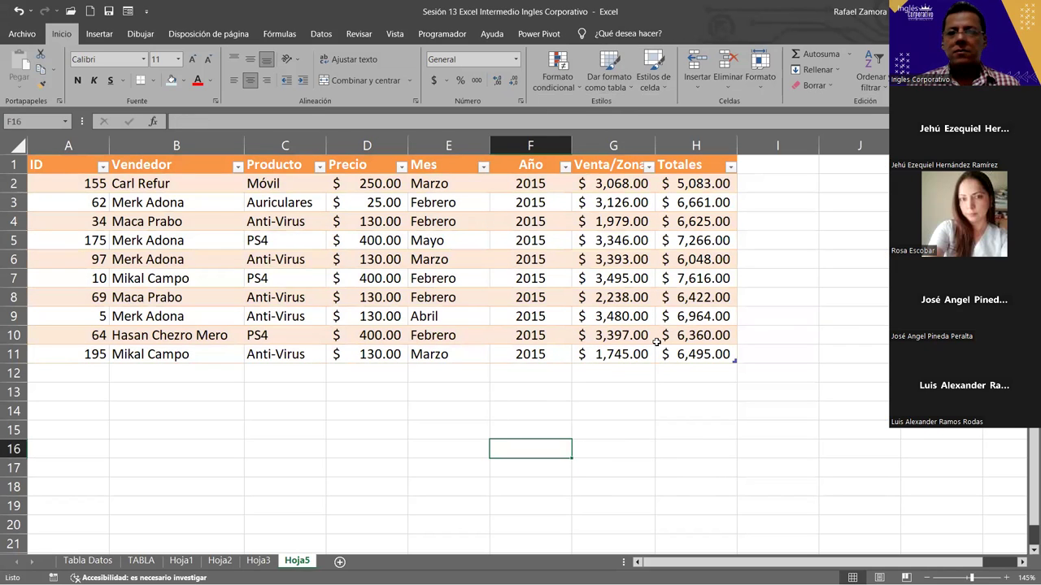
left_click(652, 463)
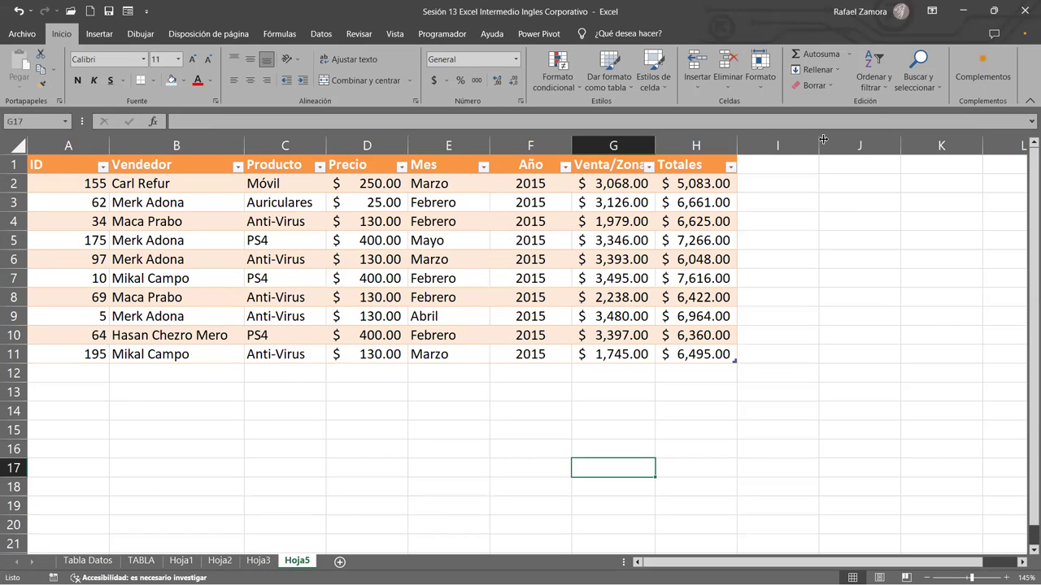
left_click(774, 296)
left_click(582, 257)
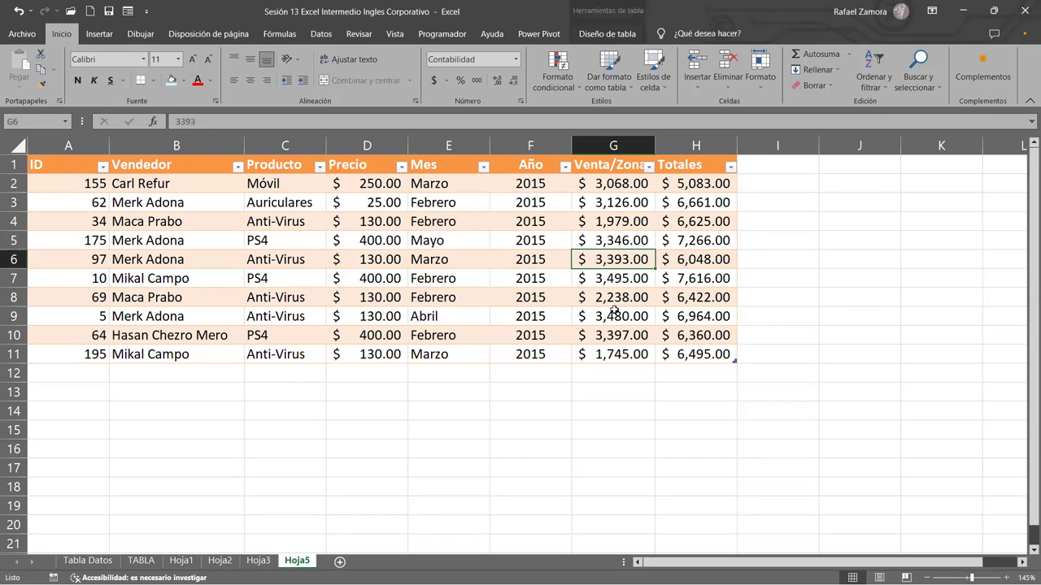
key("ctrl+z")
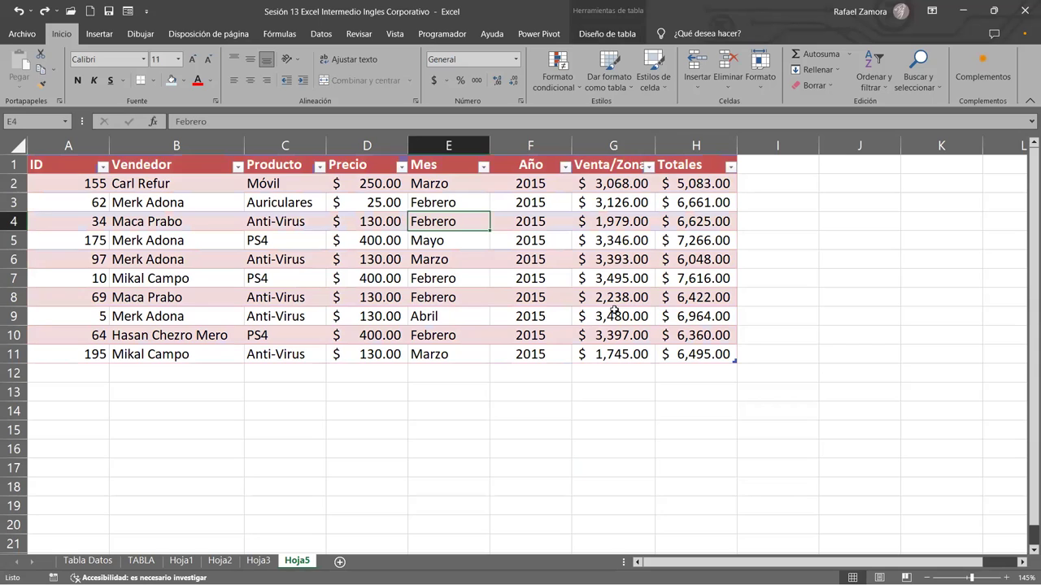
key("ctrl+z")
left_click(651, 424)
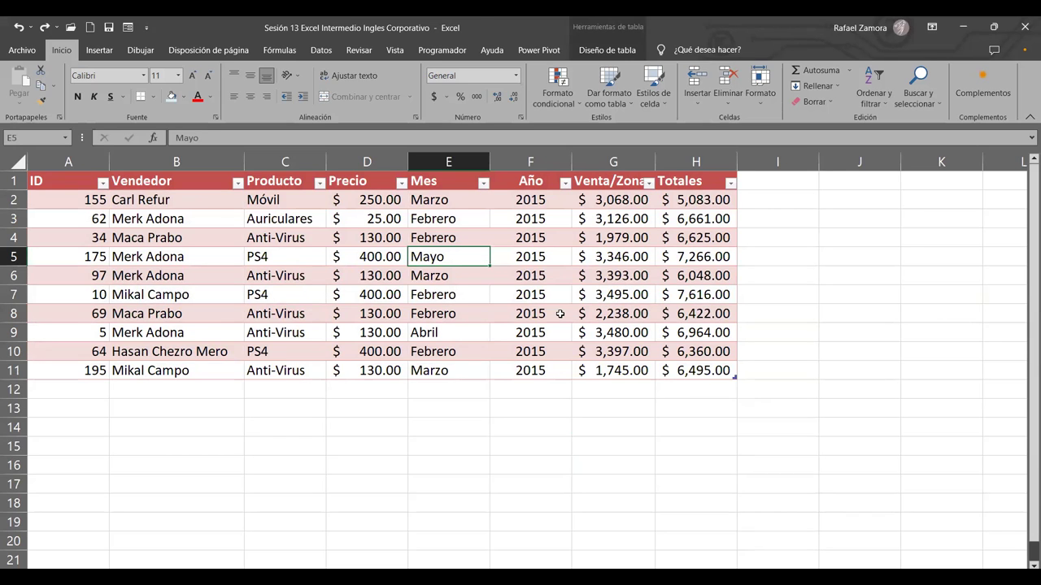
Undo the red table formatting and redo it, checking cells such as G7's 3,495.00.
key("ctrl+z")
left_click(434, 485)
left_click(439, 314)
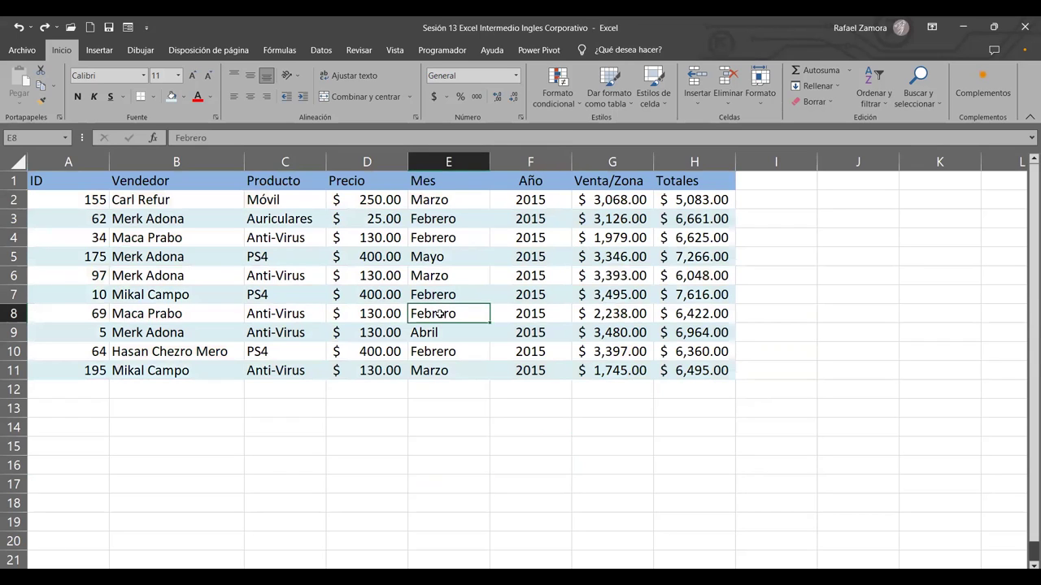
key("ctrl+y")
left_click(647, 294)
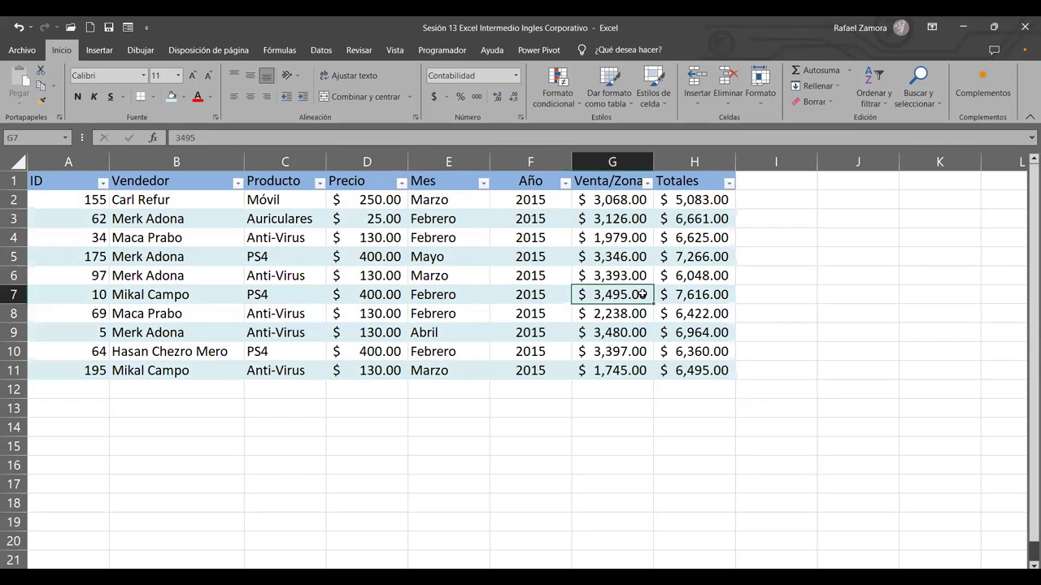
left_click(536, 258)
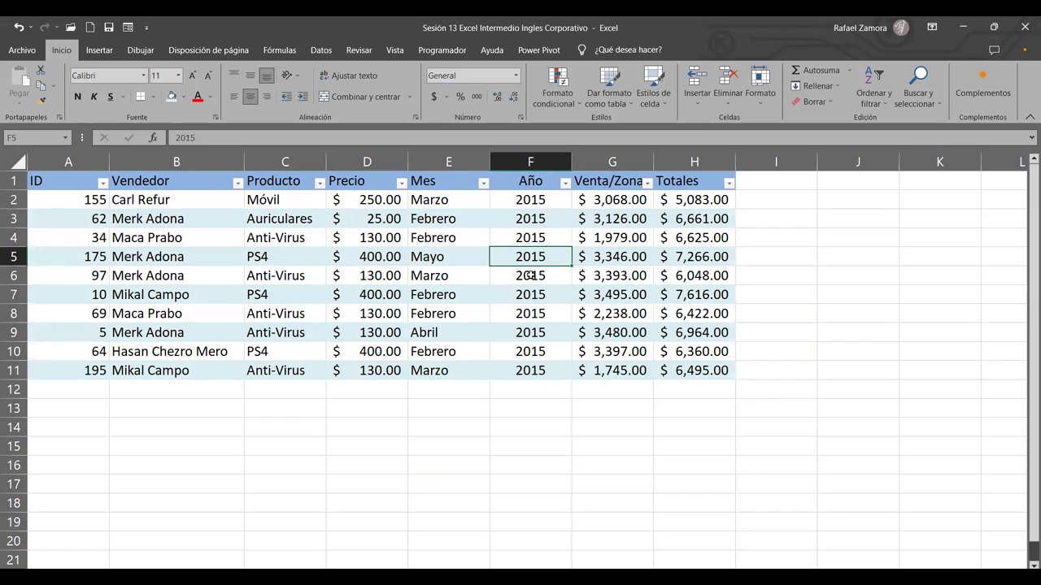
left_click(584, 296)
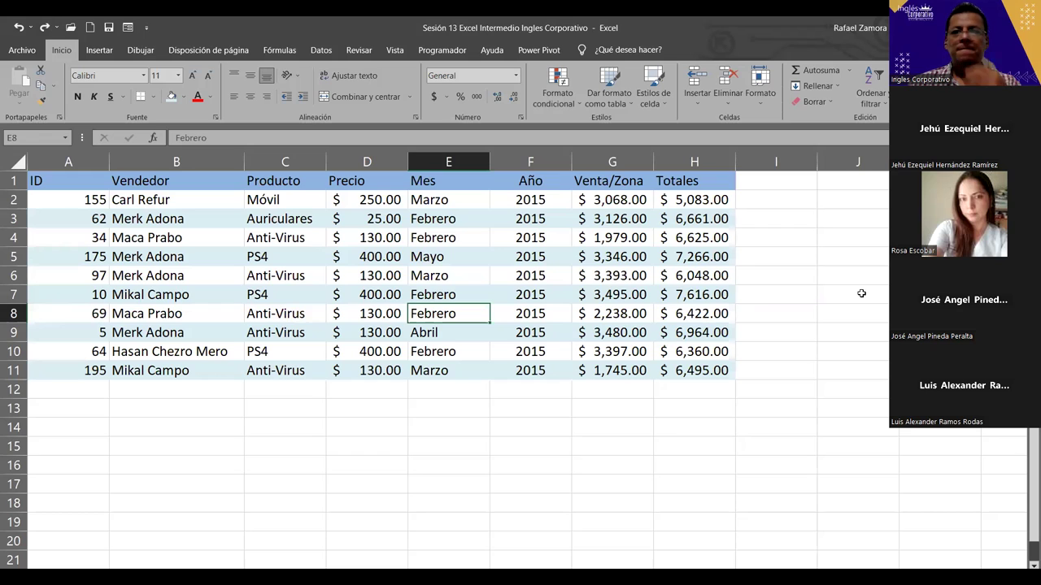
left_click(772, 258)
left_click(587, 291)
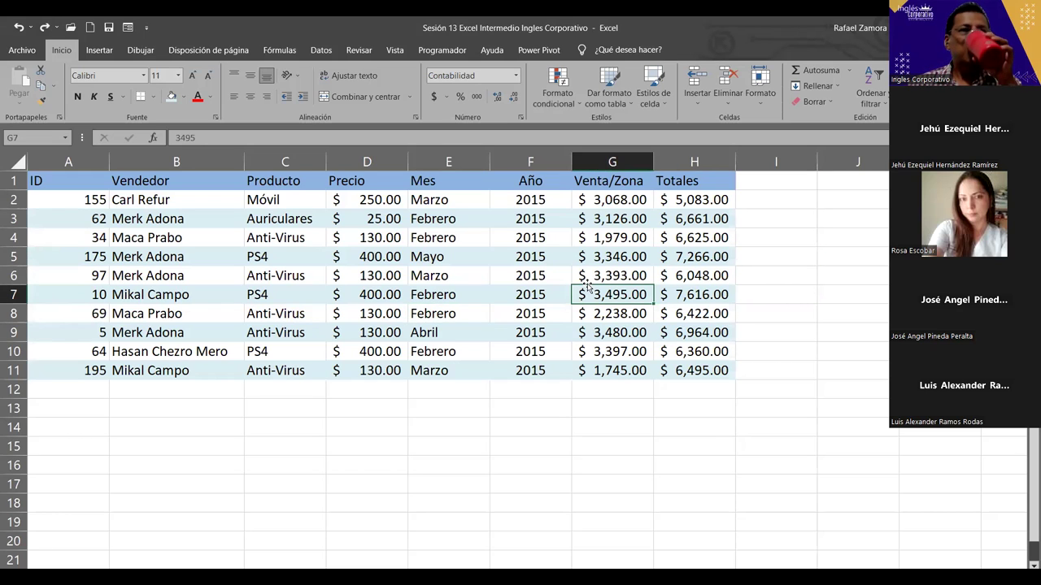
left_click(747, 280)
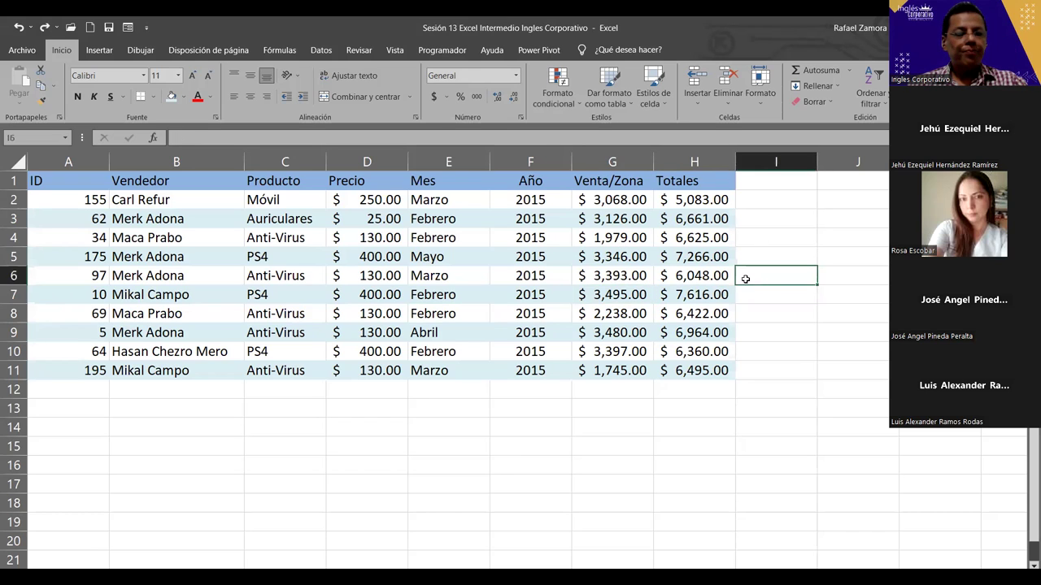
left_click(515, 294)
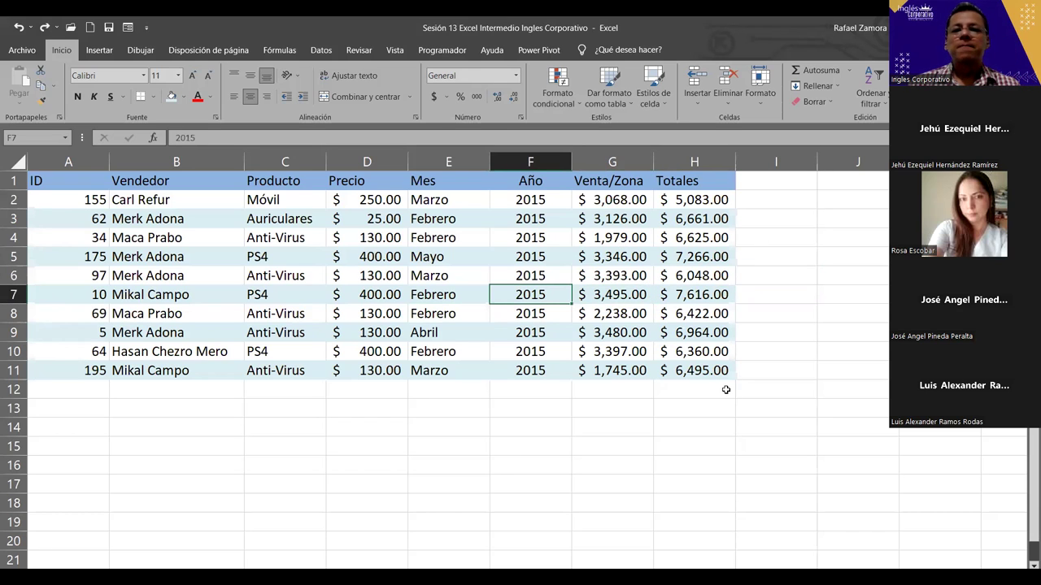
Convert A1:H11 into a formatted table, then undo the conversion.
left_click(615, 103)
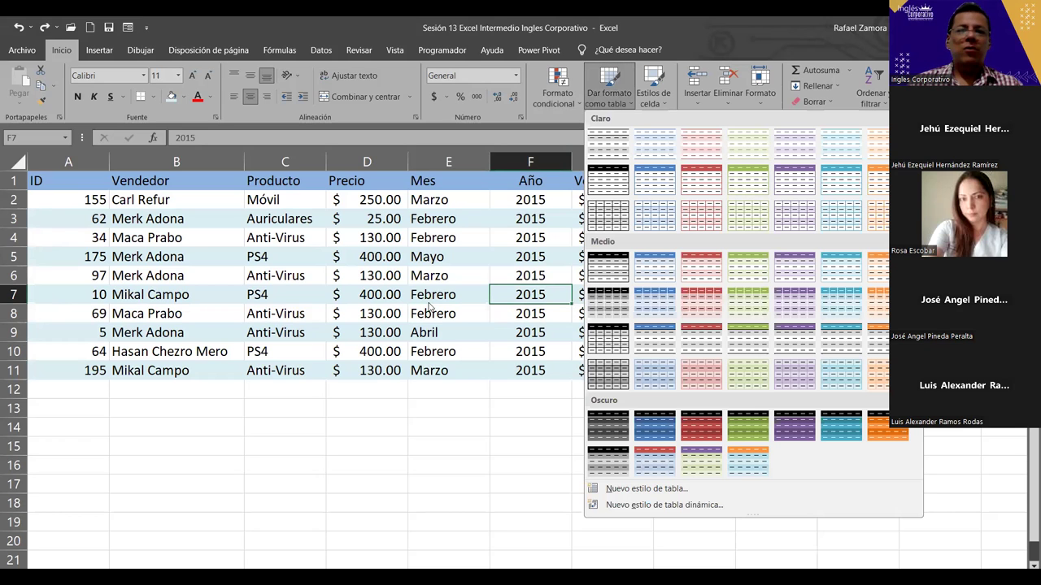
left_click(382, 274)
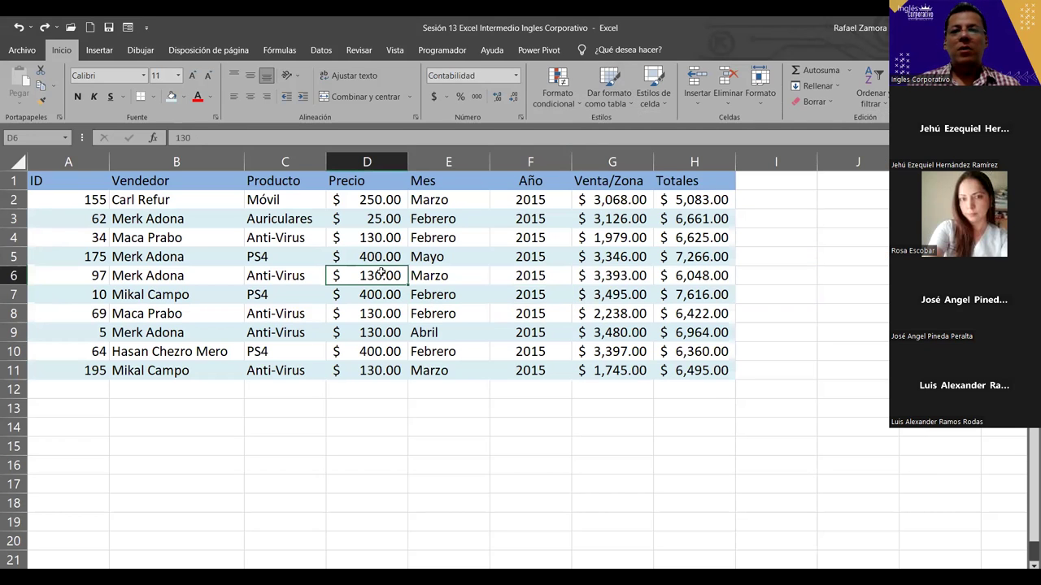
left_click(623, 330)
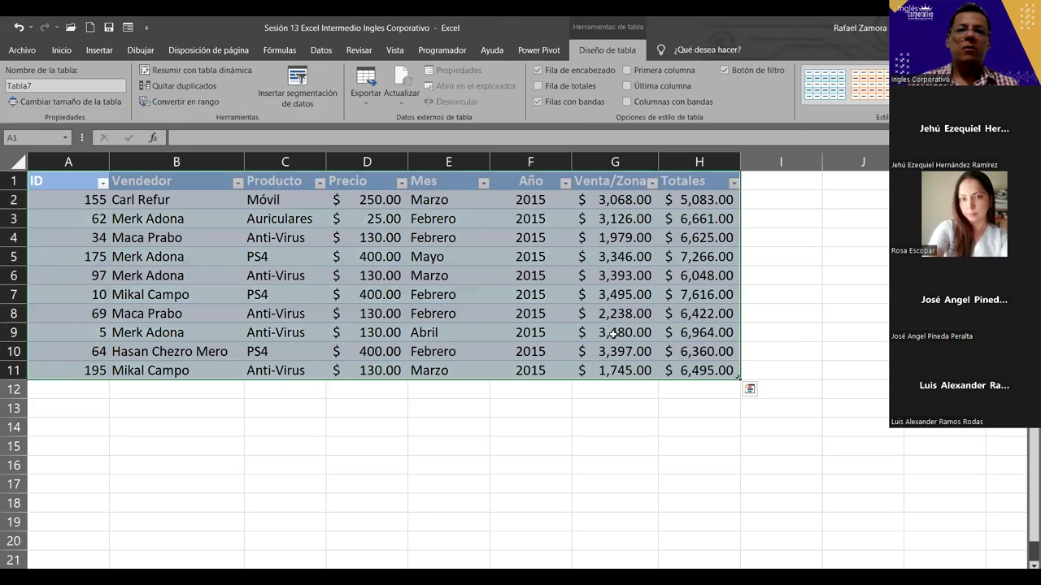
key("ctrl+z")
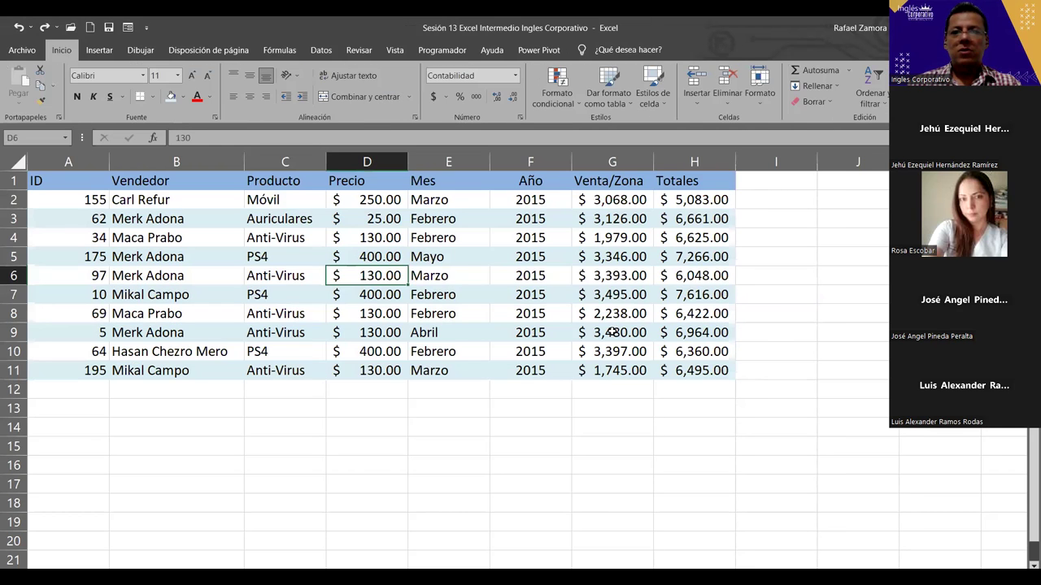
left_click(578, 257)
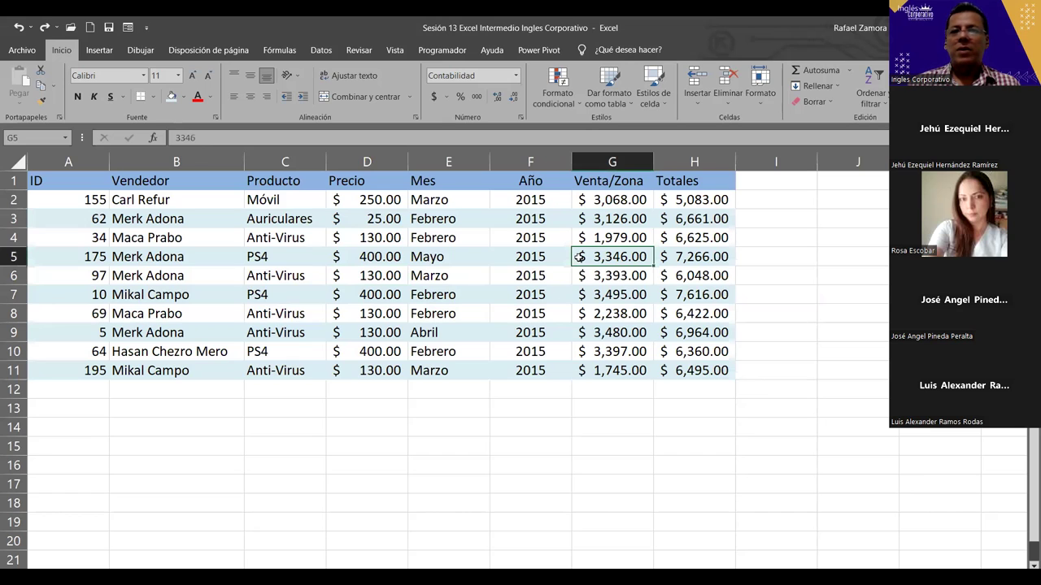
Apply a purple Medium table style with cleared formatting and remove the header filter buttons.
left_click(618, 109)
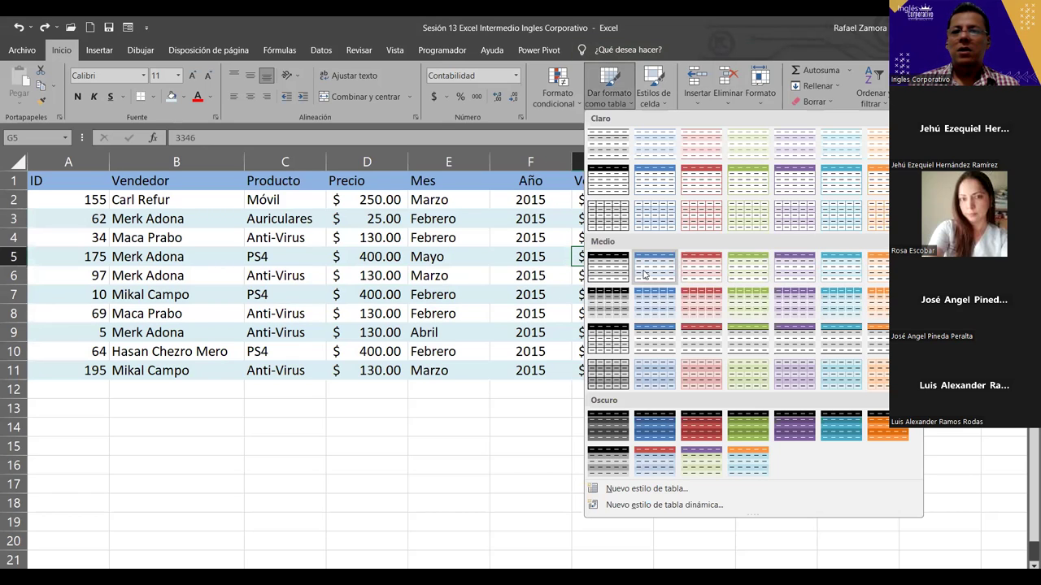
right_click(782, 272)
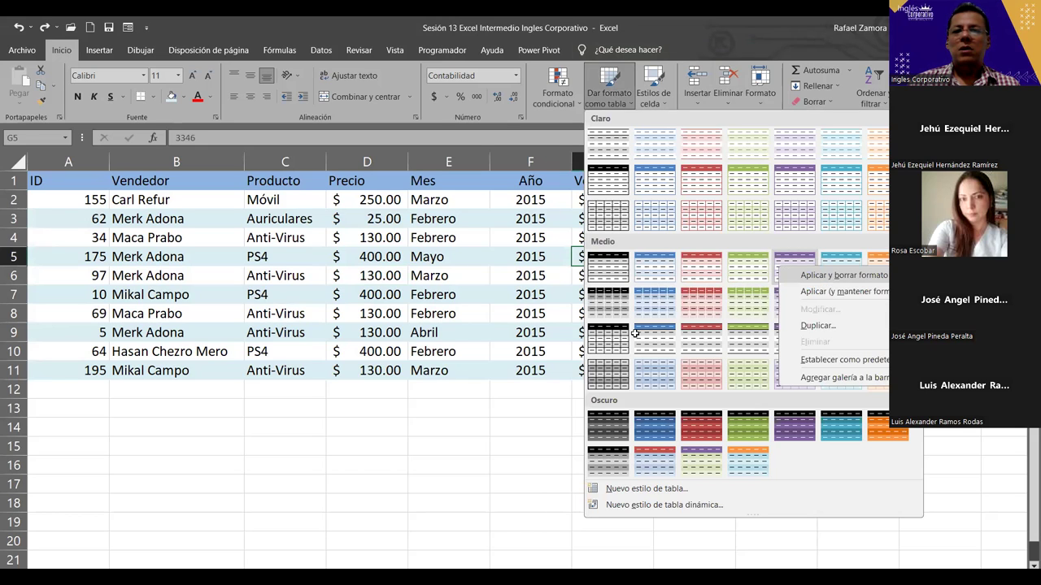
key("Return")
left_click(577, 309)
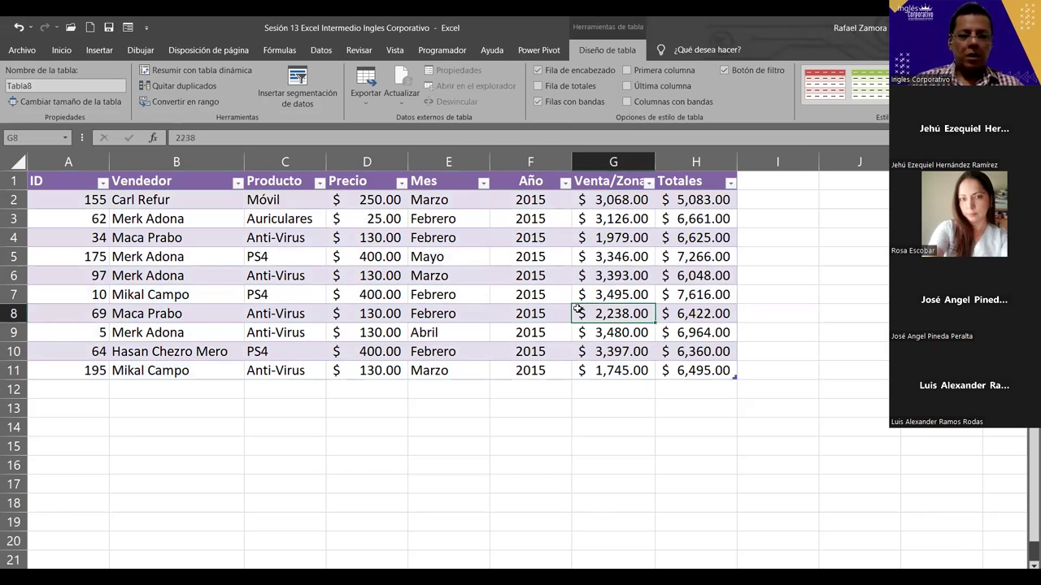
left_click(668, 274)
key("ctrl+shift+l")
left_click(470, 468)
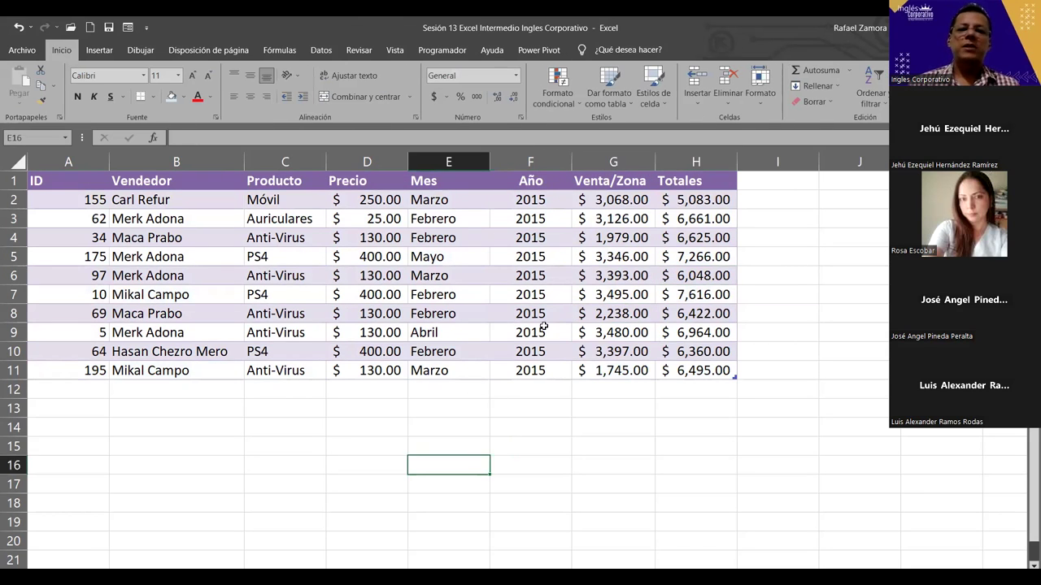
left_click(430, 252)
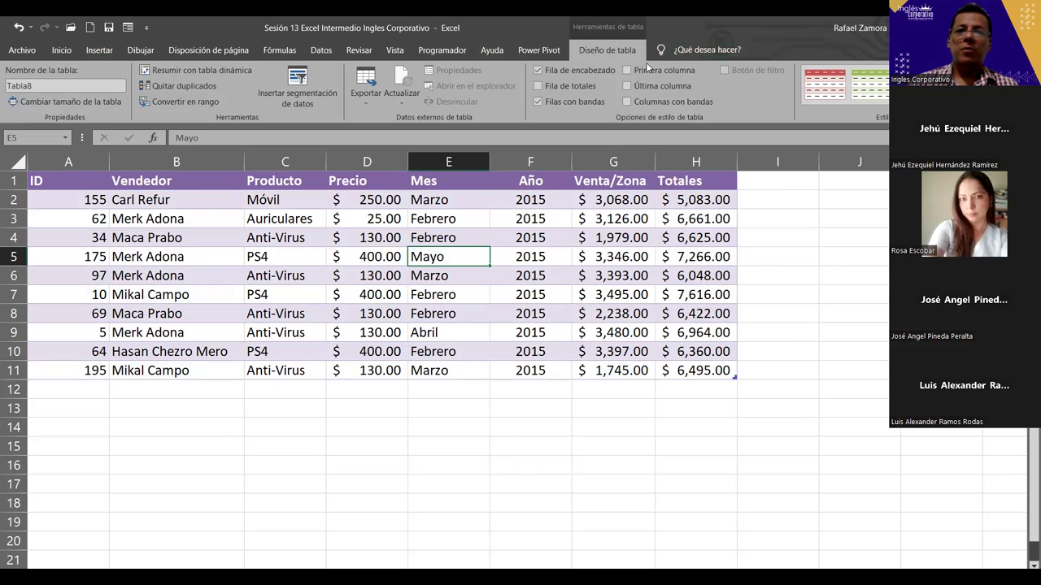
left_click(806, 289)
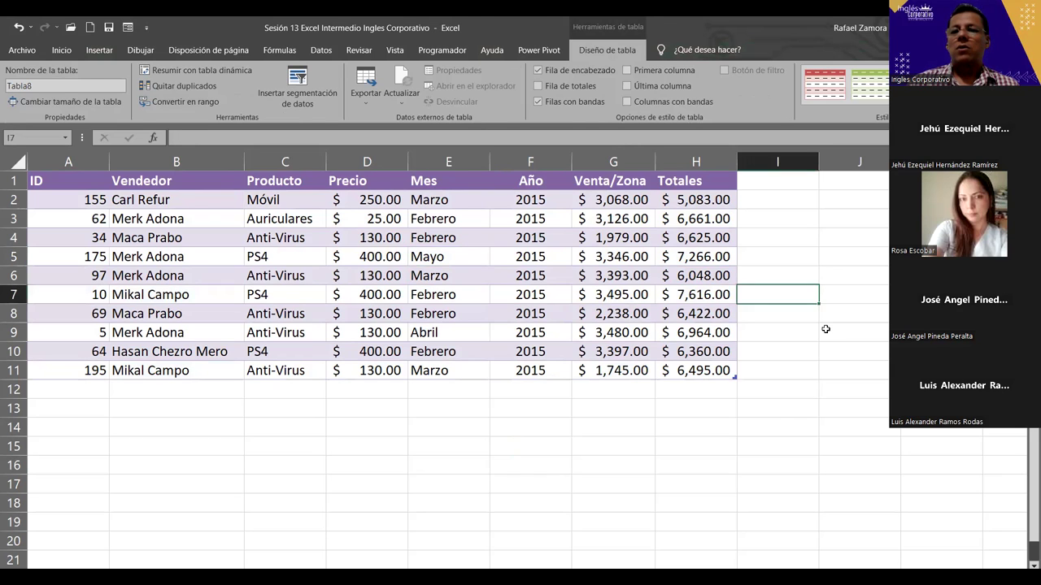
left_click(769, 427)
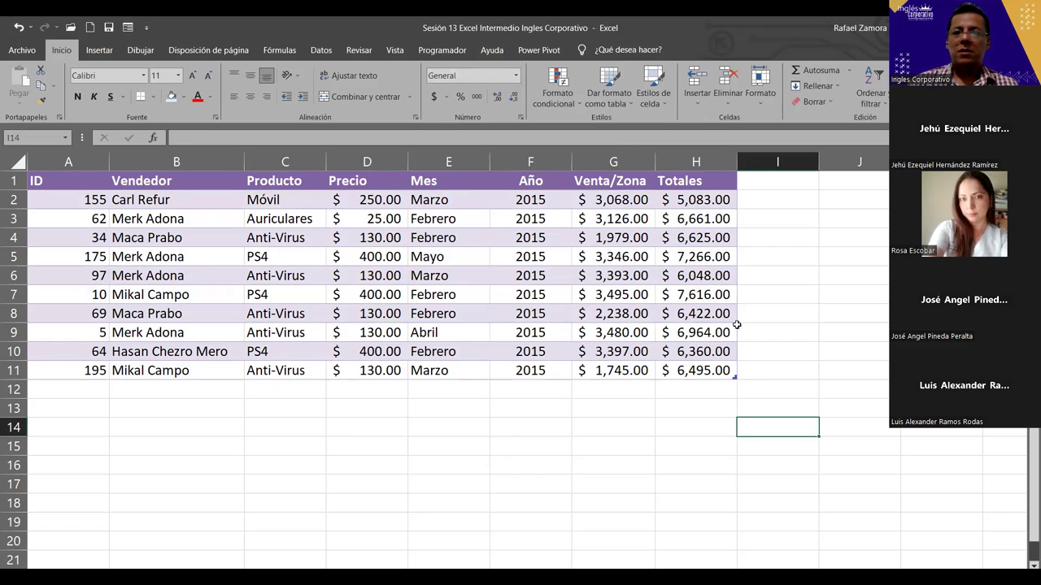
left_click(610, 275)
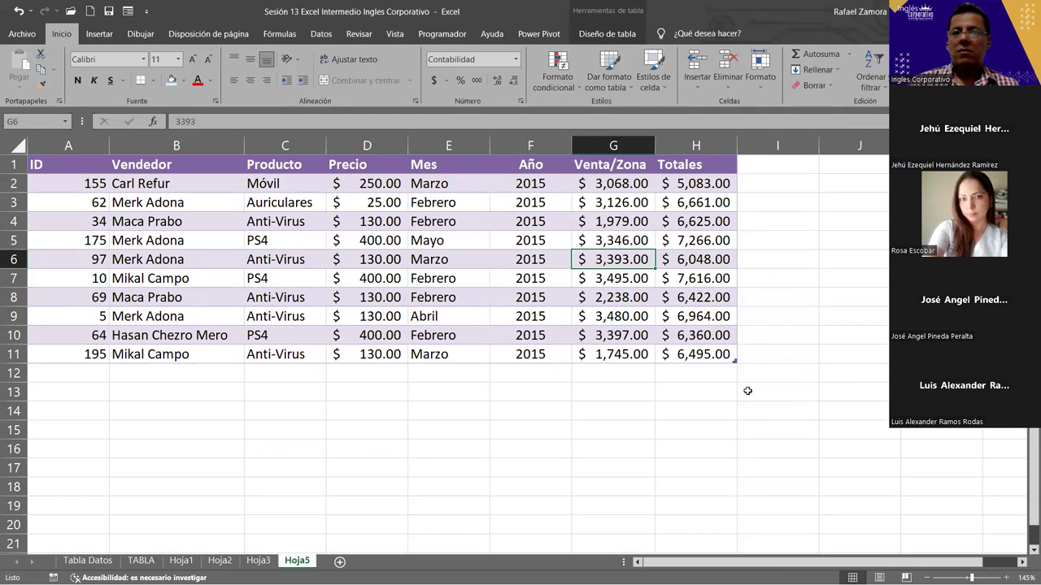
left_click(748, 388)
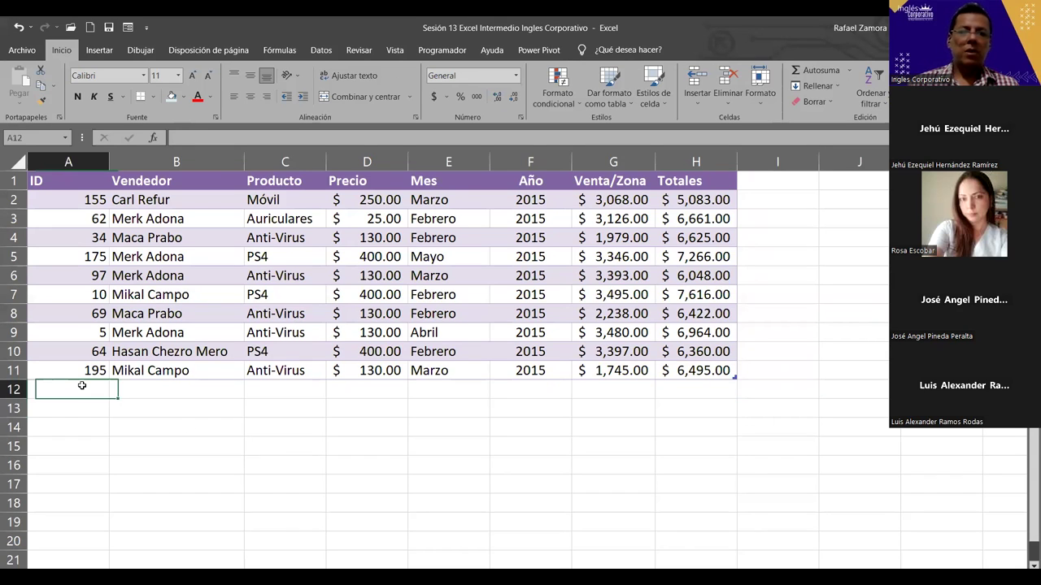
left_click(80, 387)
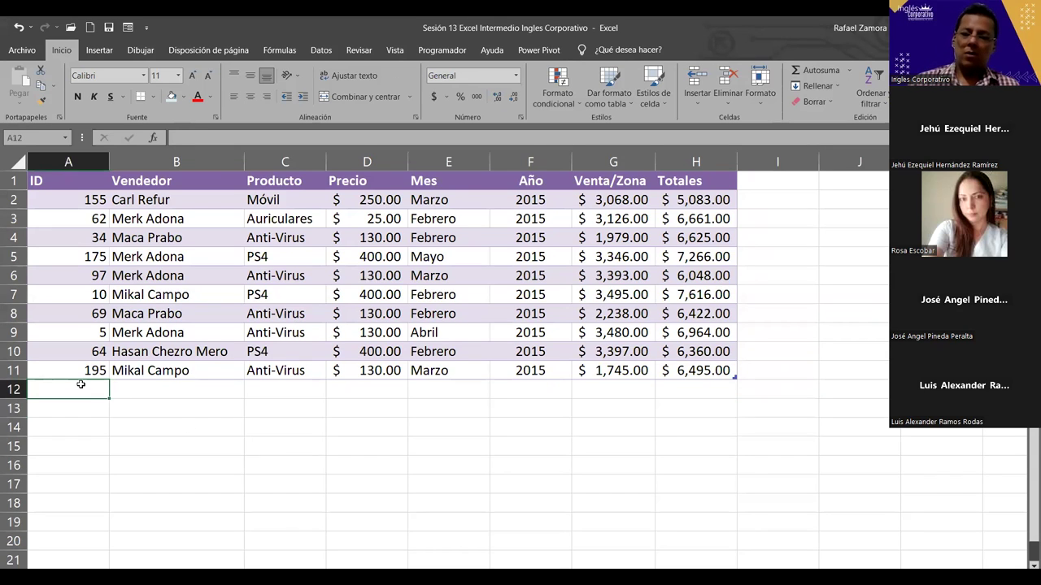
type("85")
key("Return")
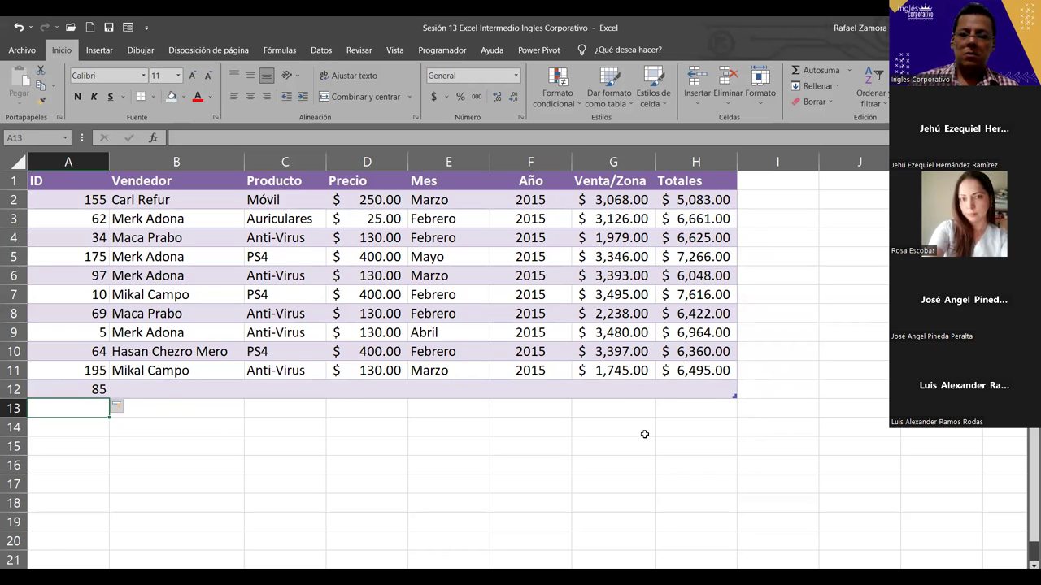
type("85")
key("Return")
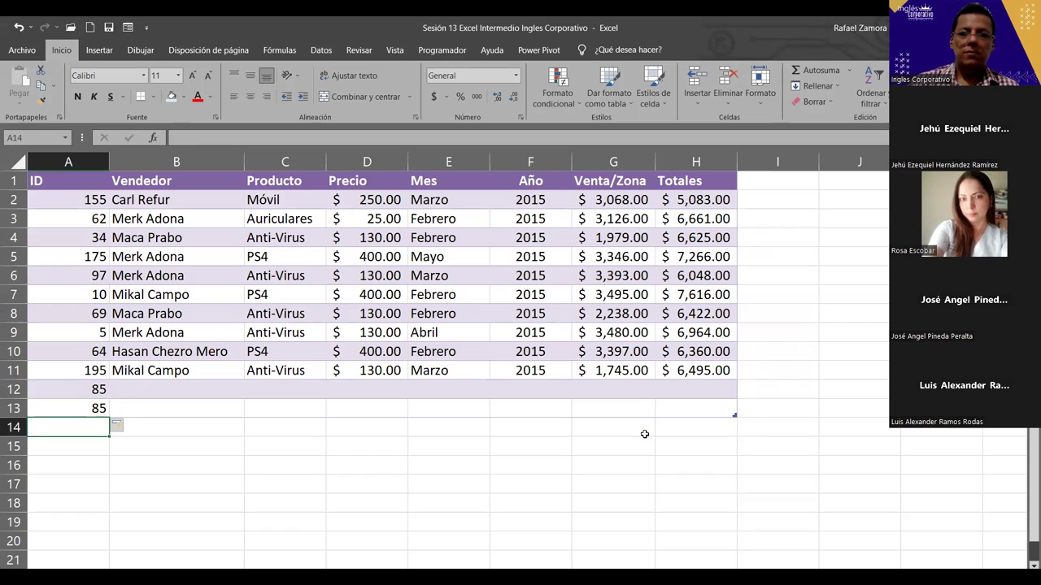
left_click(197, 412)
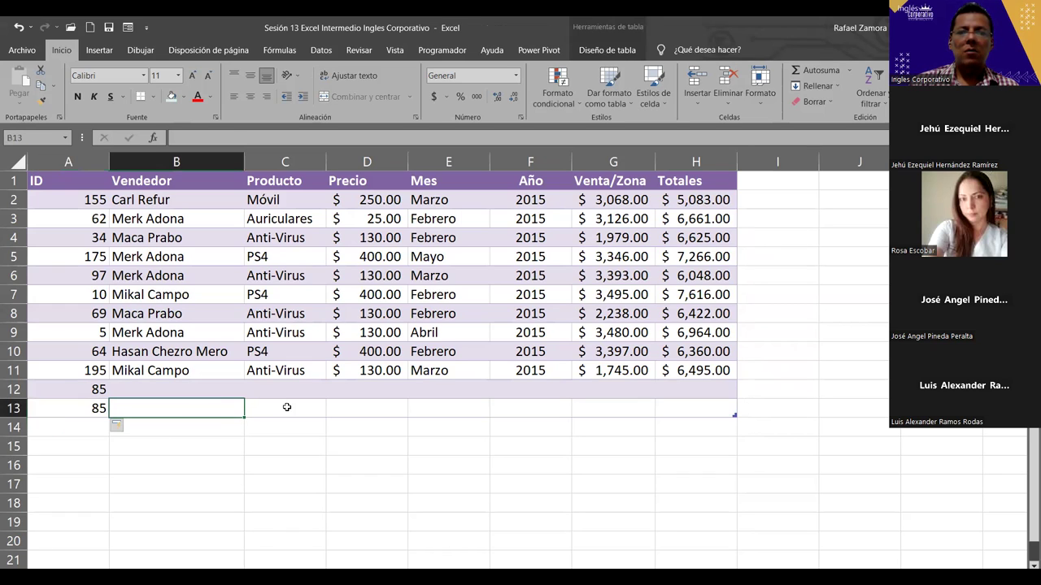
key("ctrl+z")
key("ctrl+z")
key("ctrl+z")
left_click(437, 461)
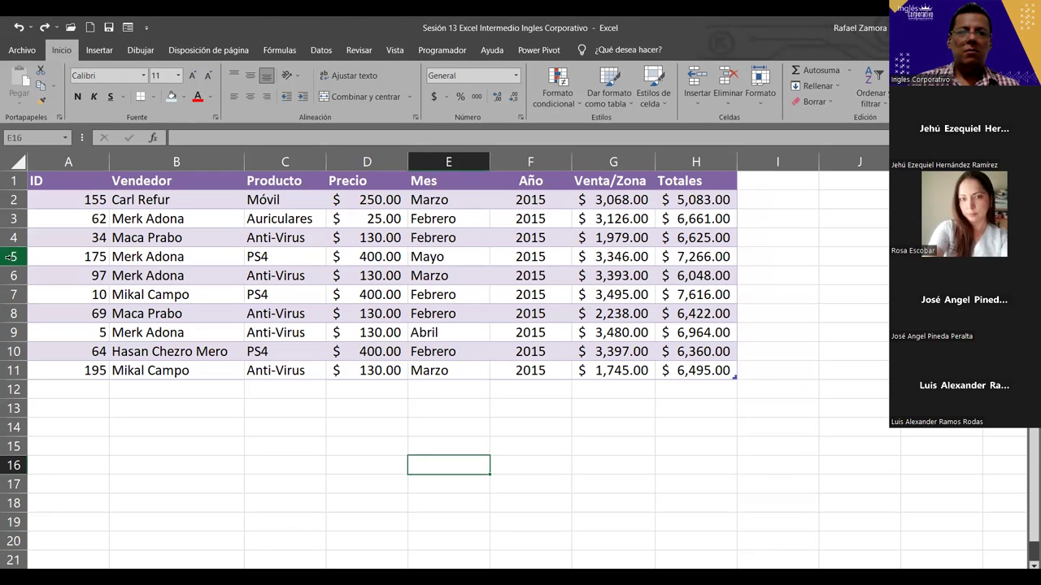
Insert a blank row above record 175 in row 5, then revert it.
left_click(11, 256)
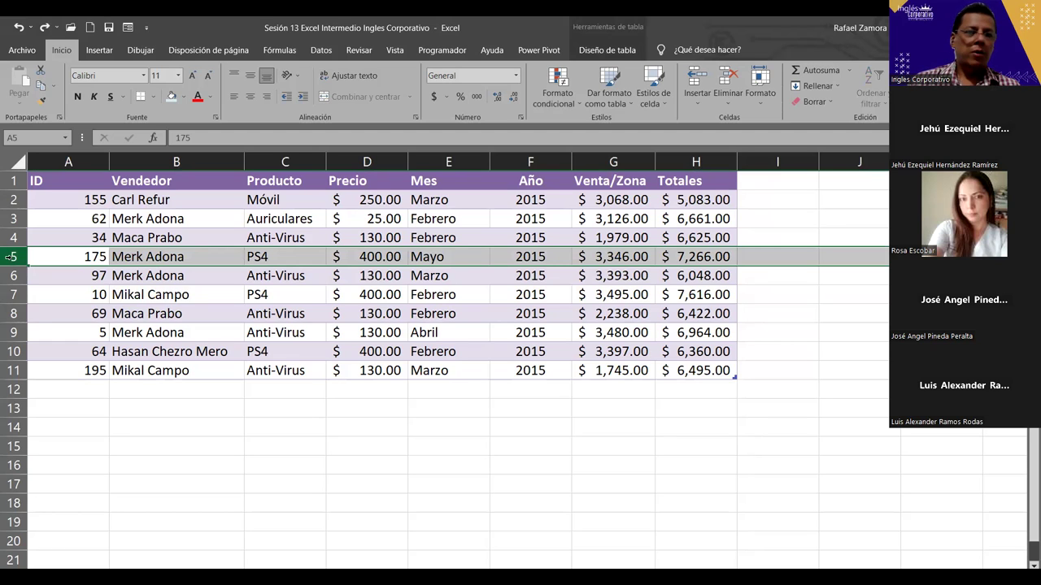
right_click(12, 258)
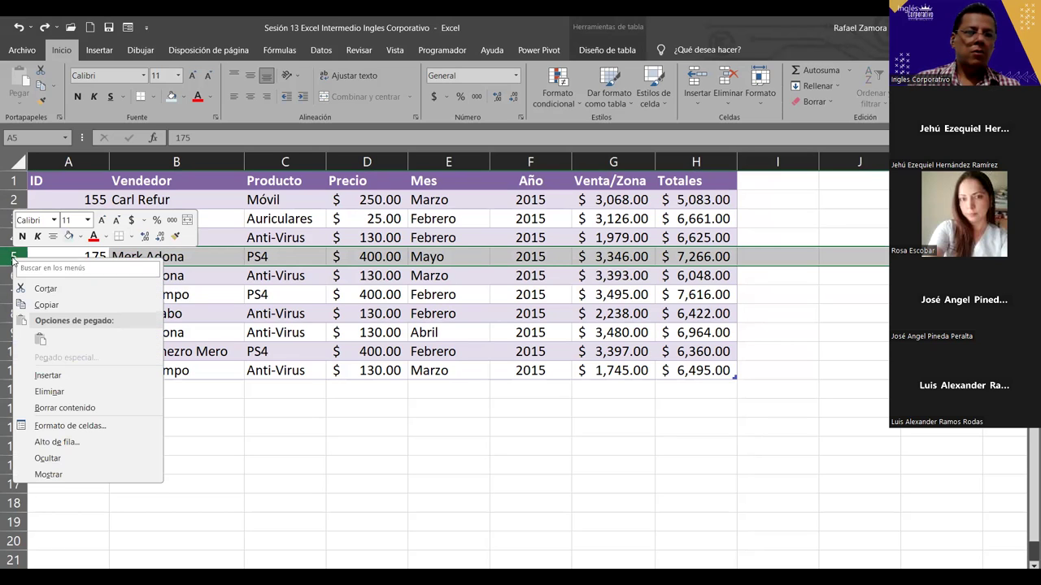
left_click(72, 375)
left_click(535, 500)
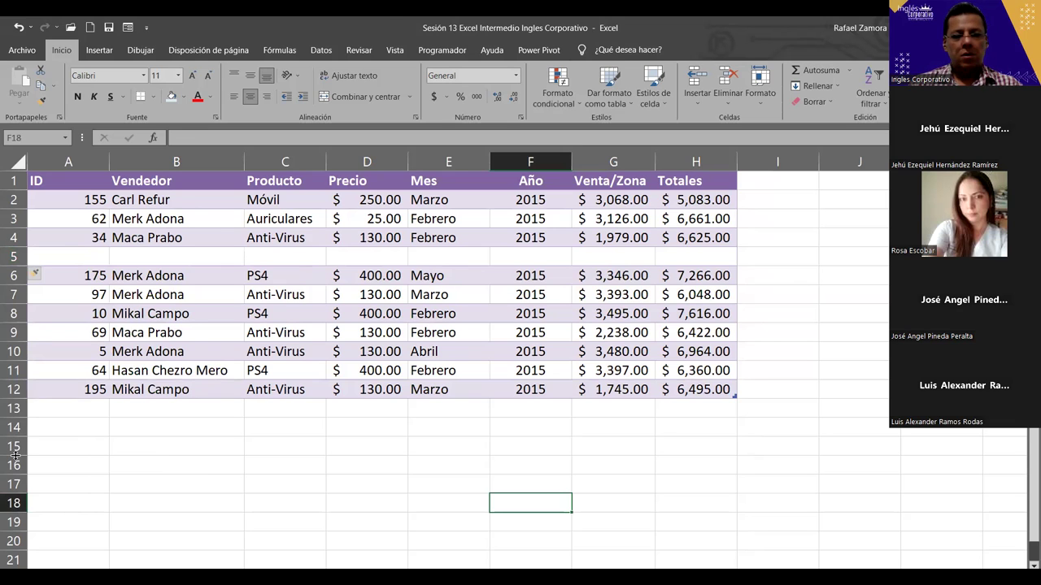
key("ctrl+y")
left_click(181, 502)
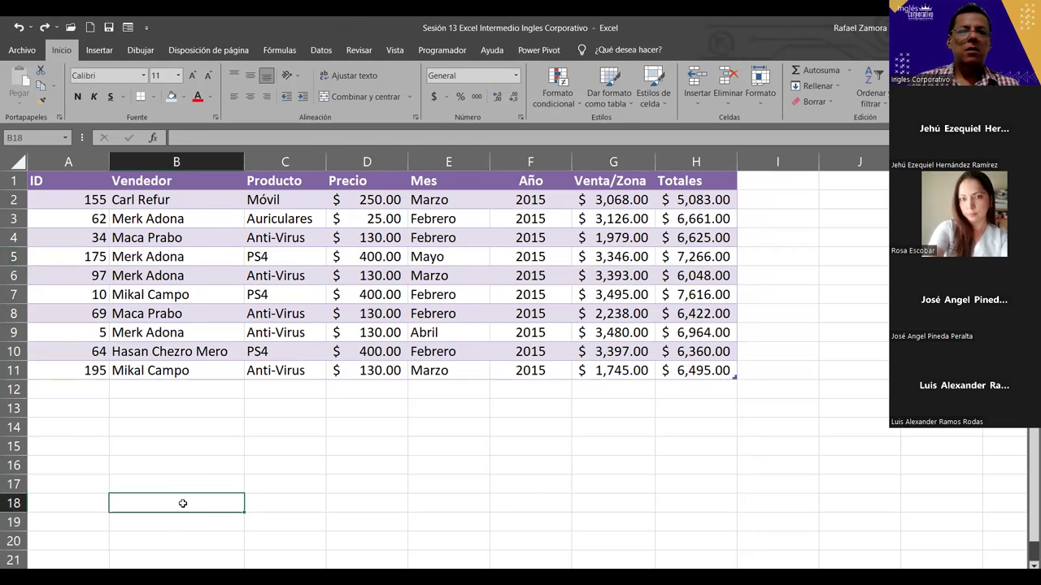
Insert four blank rows at rows 5–8, then undo them and deselect.
left_click_drag(13, 256, 10, 313)
key("ctrl+plus")
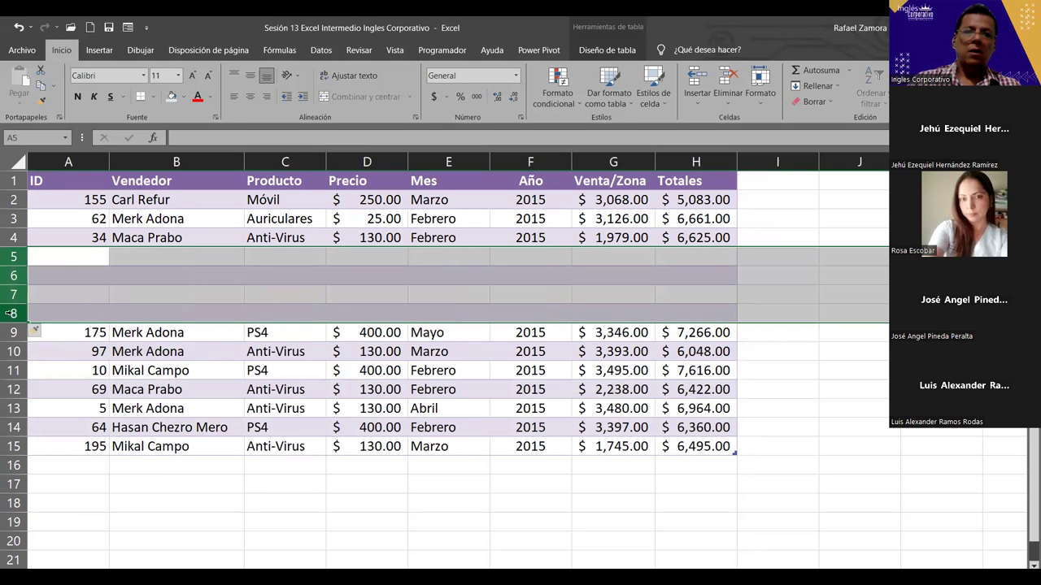
left_click(478, 527)
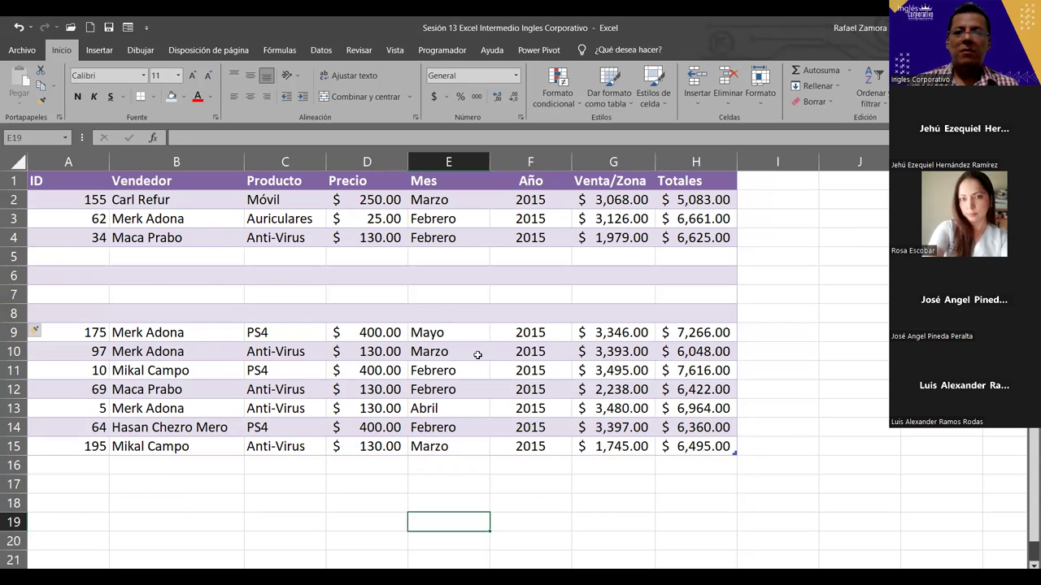
key("ctrl+z")
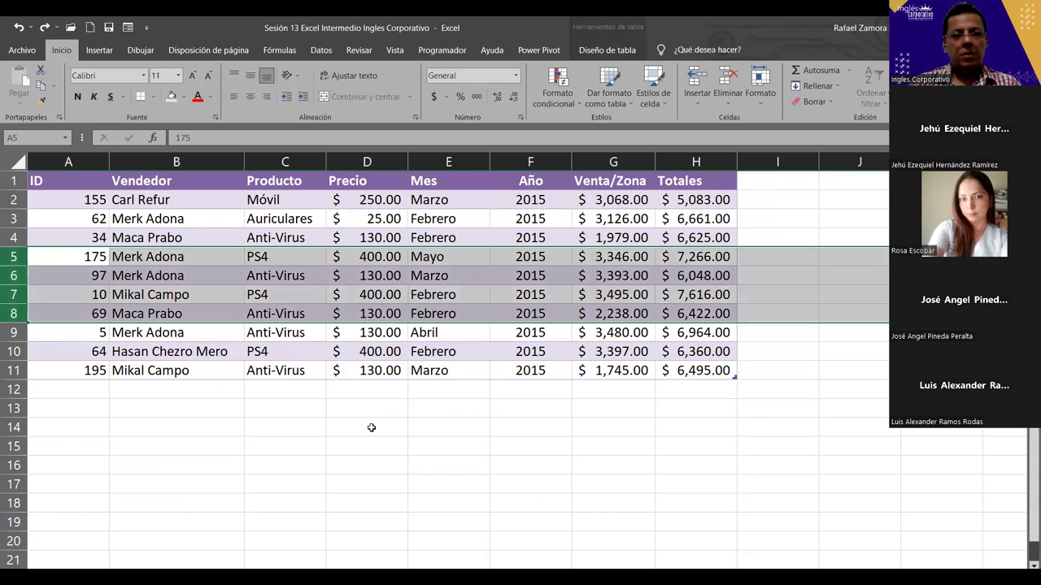
left_click(453, 482)
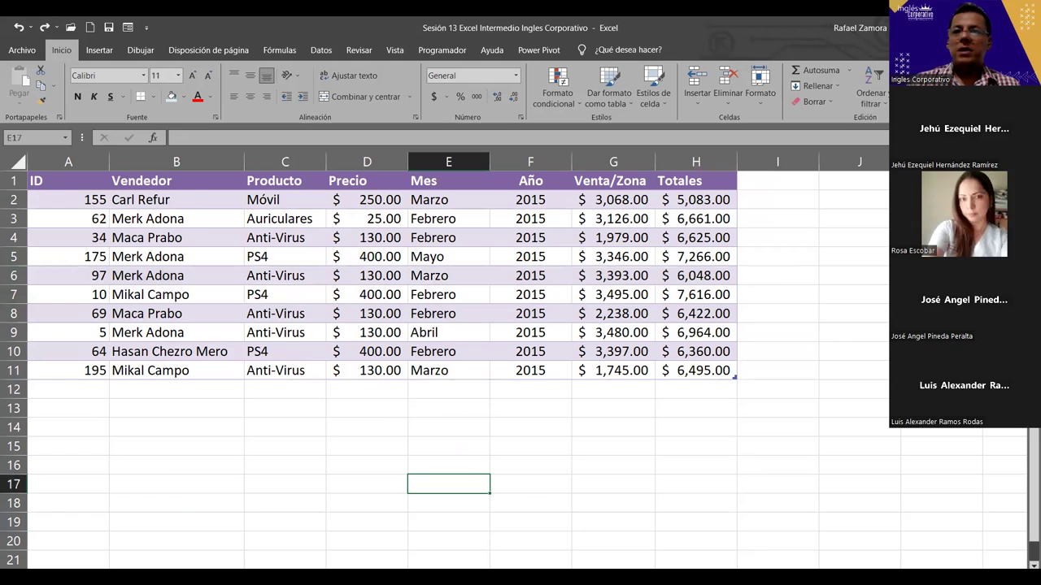
Copy records A4:H8 and paste them as values (Pegar valores) starting at J4.
mouse_move(72, 234)
left_mouse_down()
mouse_move(650, 327)
mouse_move(702, 314)
left_mouse_up()
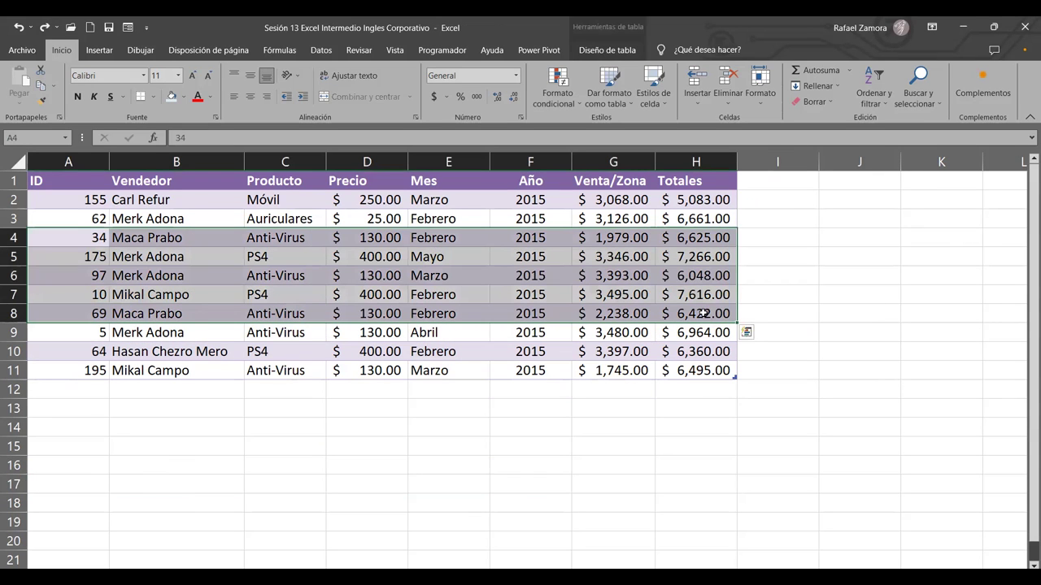
scroll(611, 389, "down", 2, "ctrl")
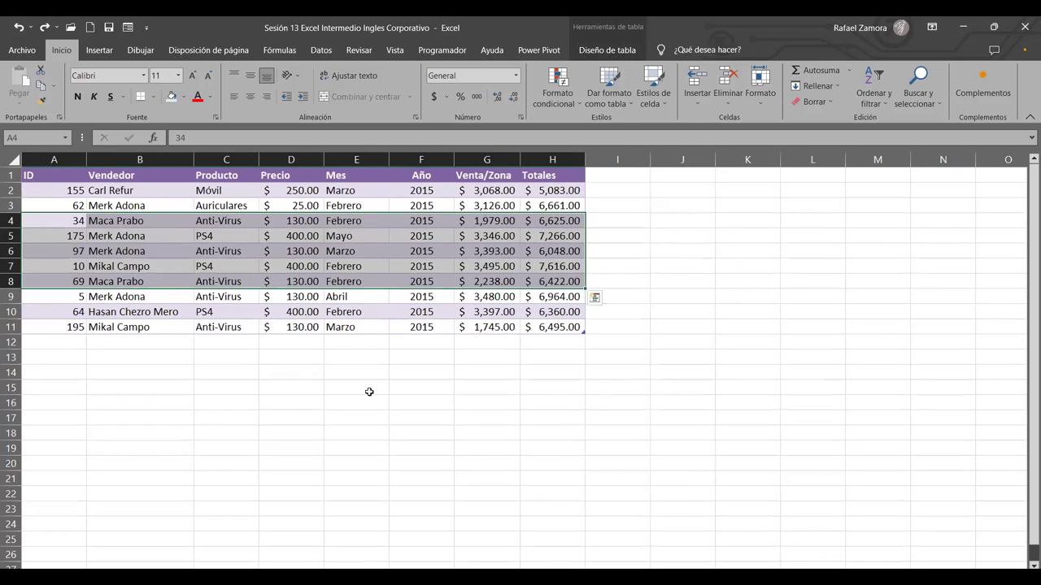
key("ctrl+q")
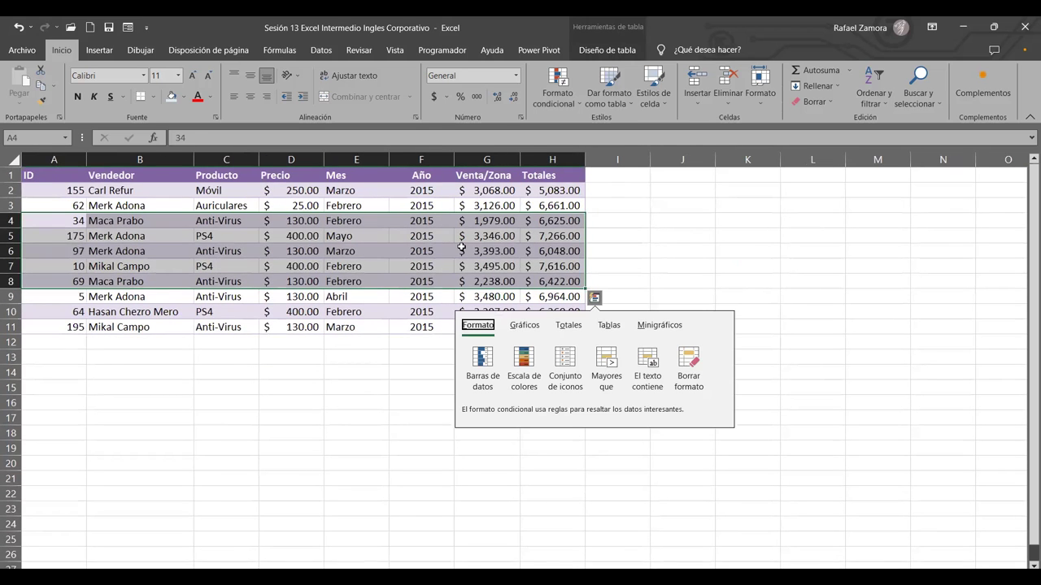
left_click(461, 247)
left_click_drag(65, 222, 587, 289)
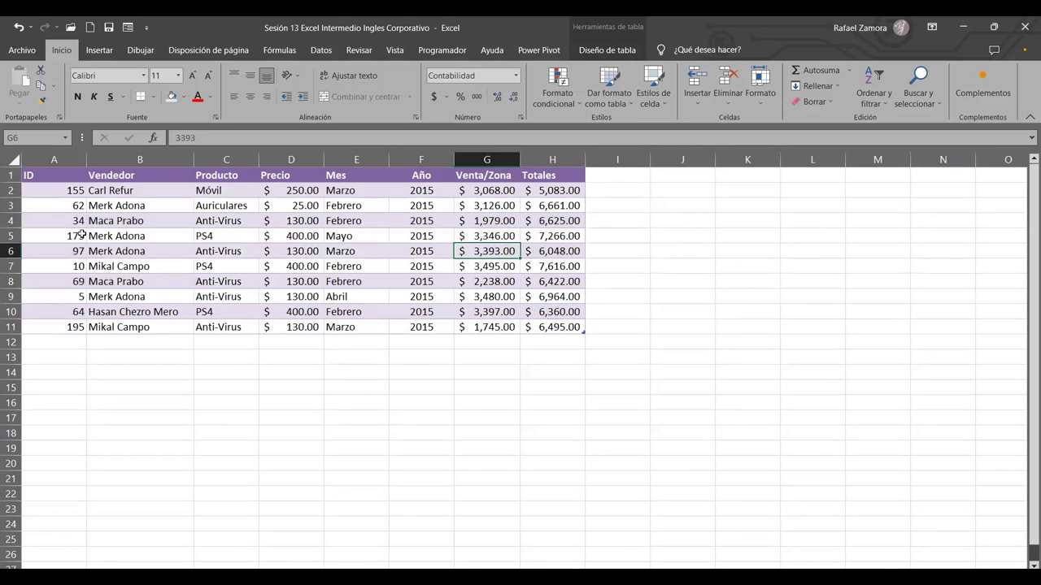
key("ctrl+c")
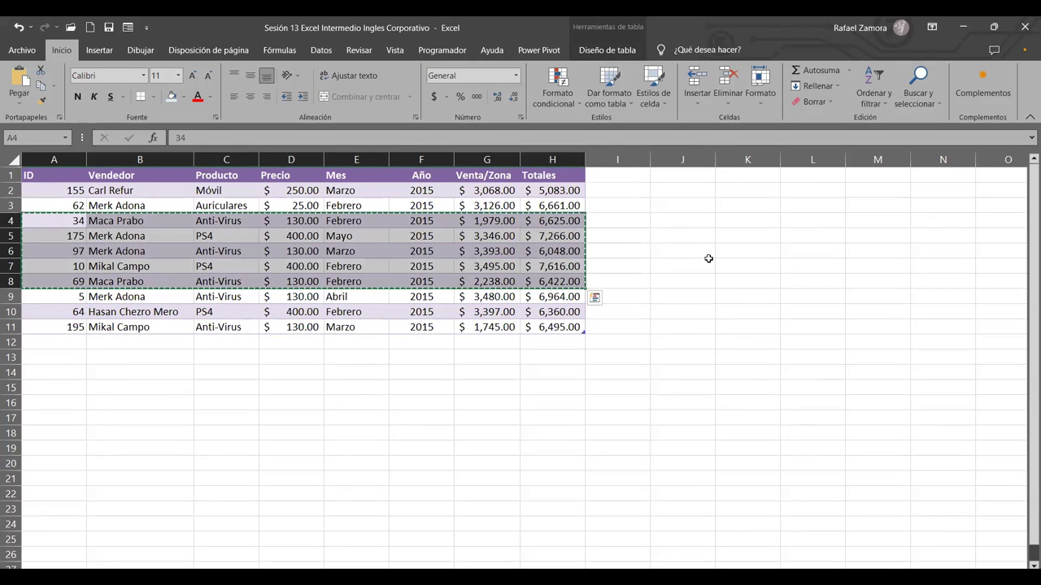
left_click(669, 219)
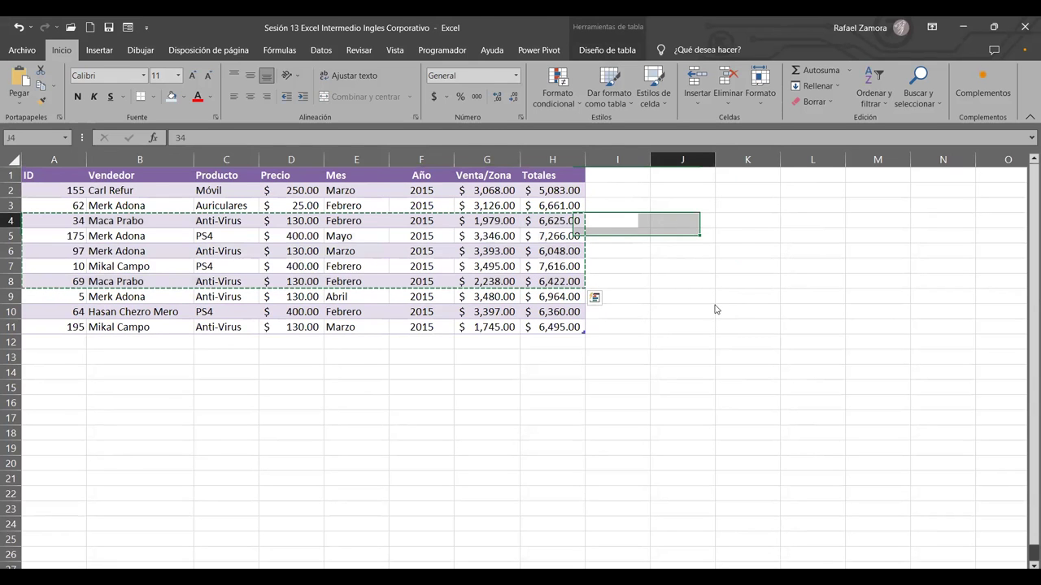
right_click(669, 219)
left_click(720, 310)
left_click(618, 417)
Insert four blank rows at rows 5–8 with Ctrl++, then undo the insertion.
key("Escape")
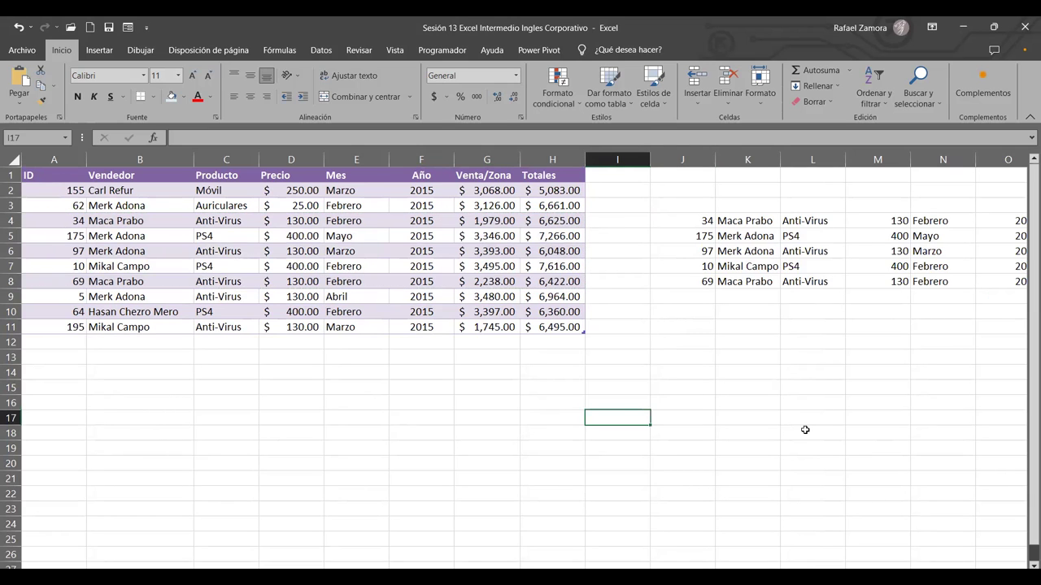
left_click(804, 431)
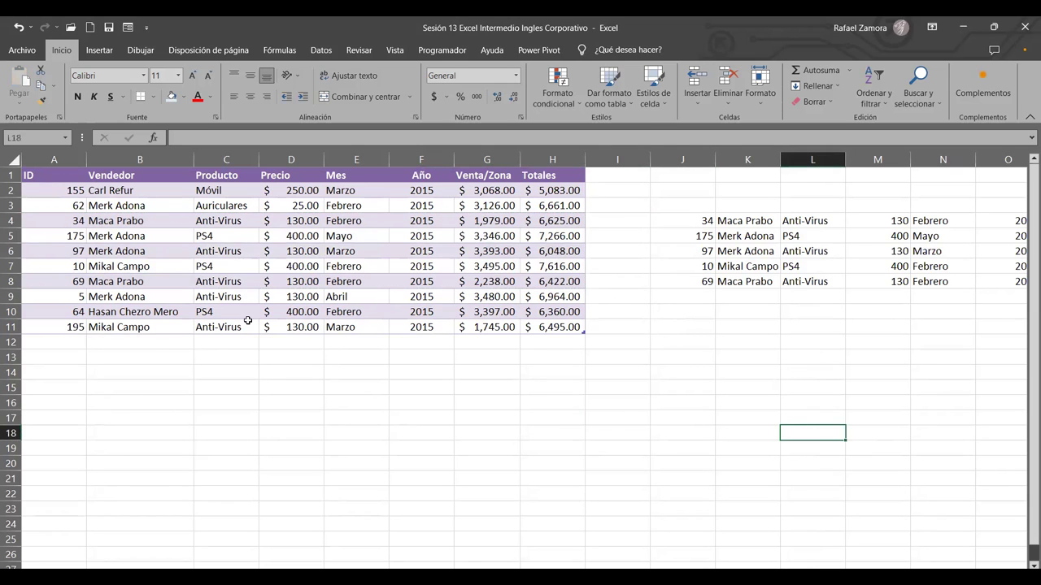
left_click(9, 237)
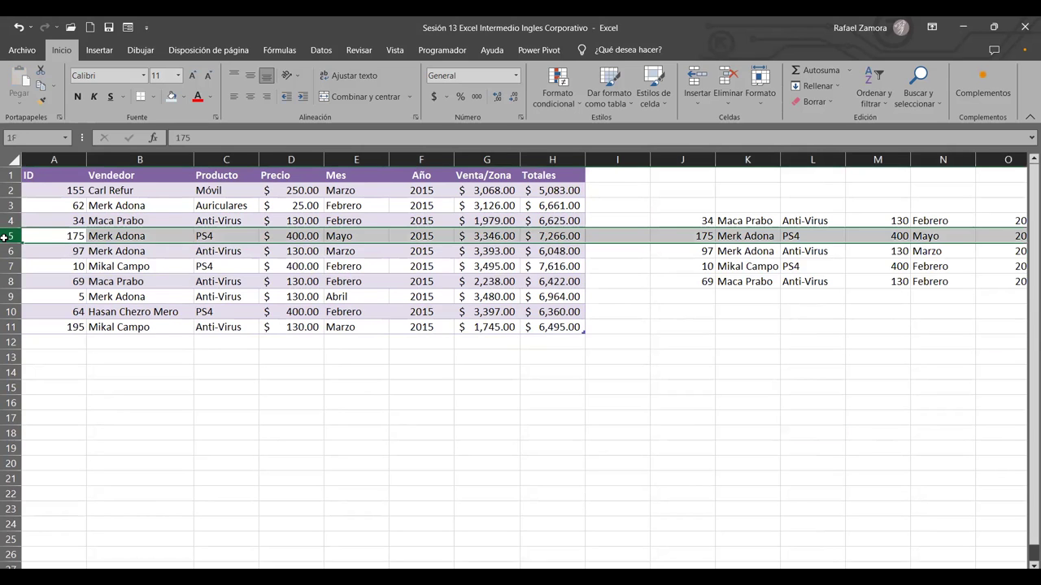
left_click_drag(4, 237, 10, 280)
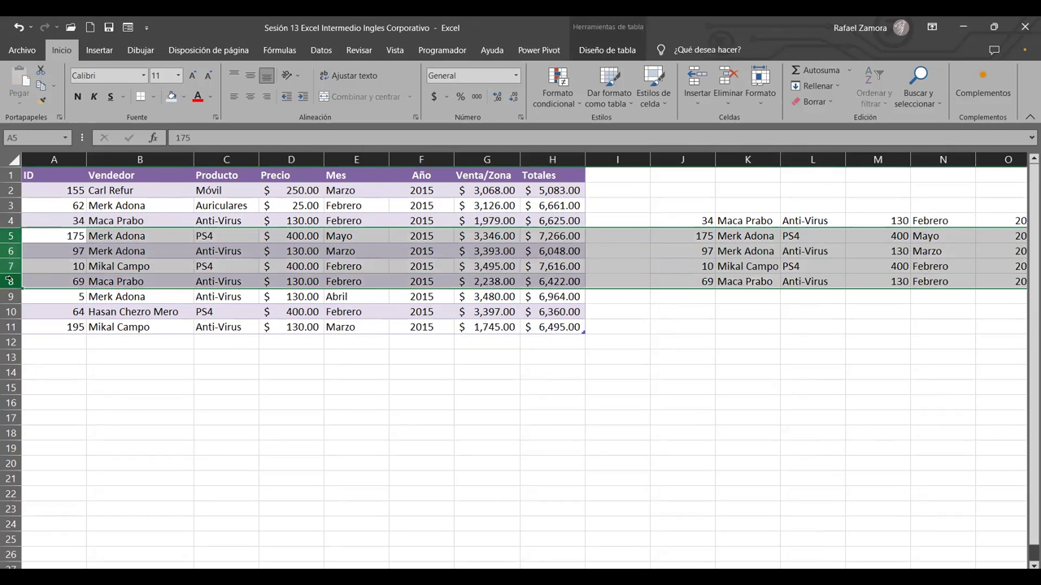
key("ctrl+plus")
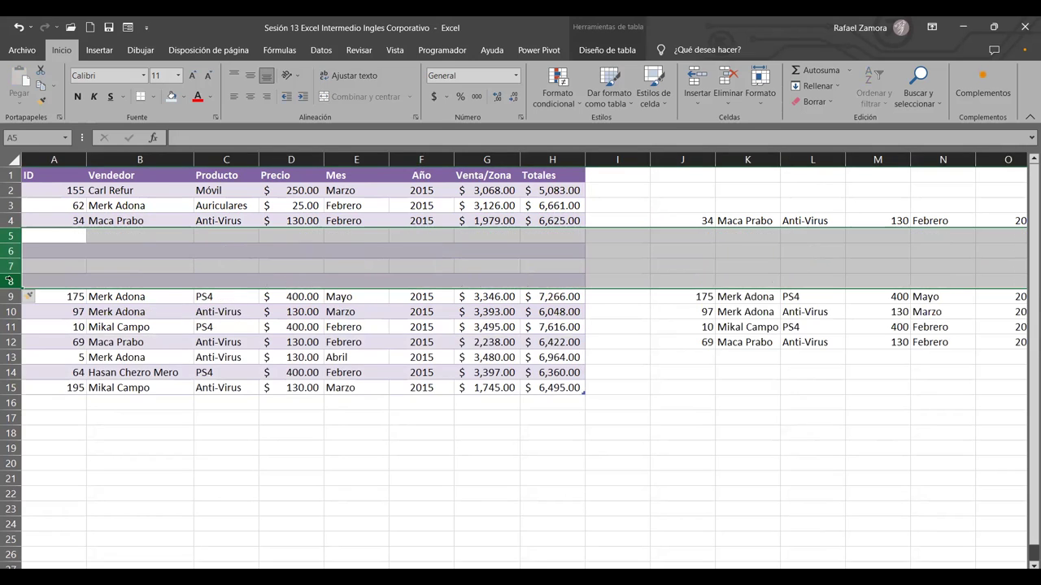
left_click(812, 404)
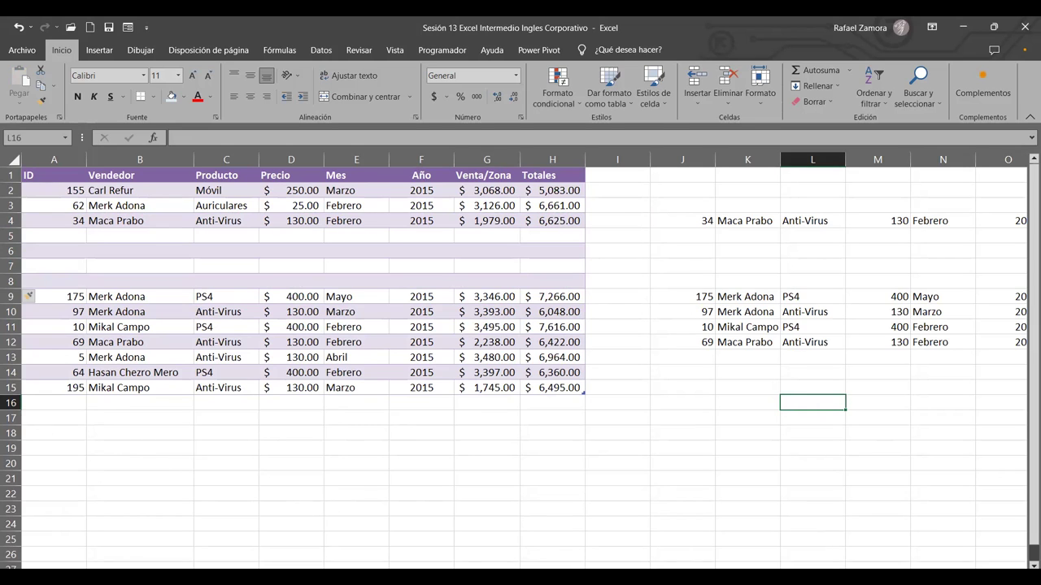
key("Down")
key("Right")
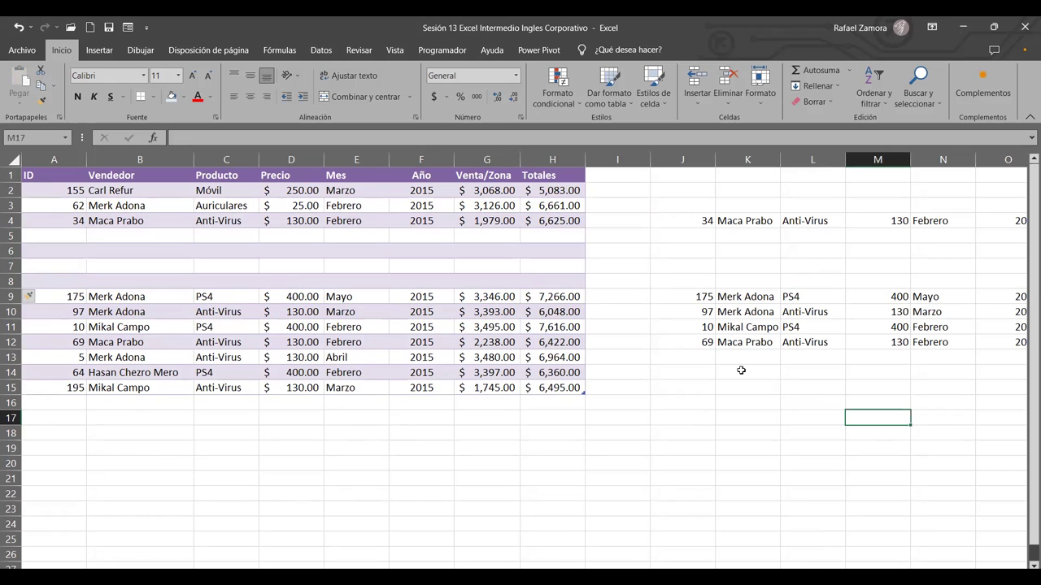
key("ctrl+z")
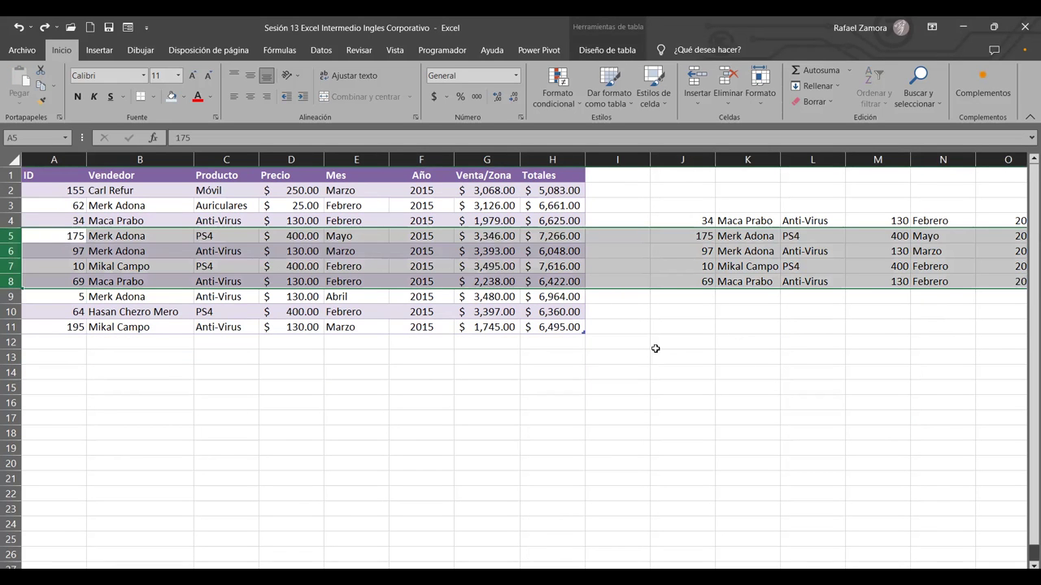
key("ctrl+z")
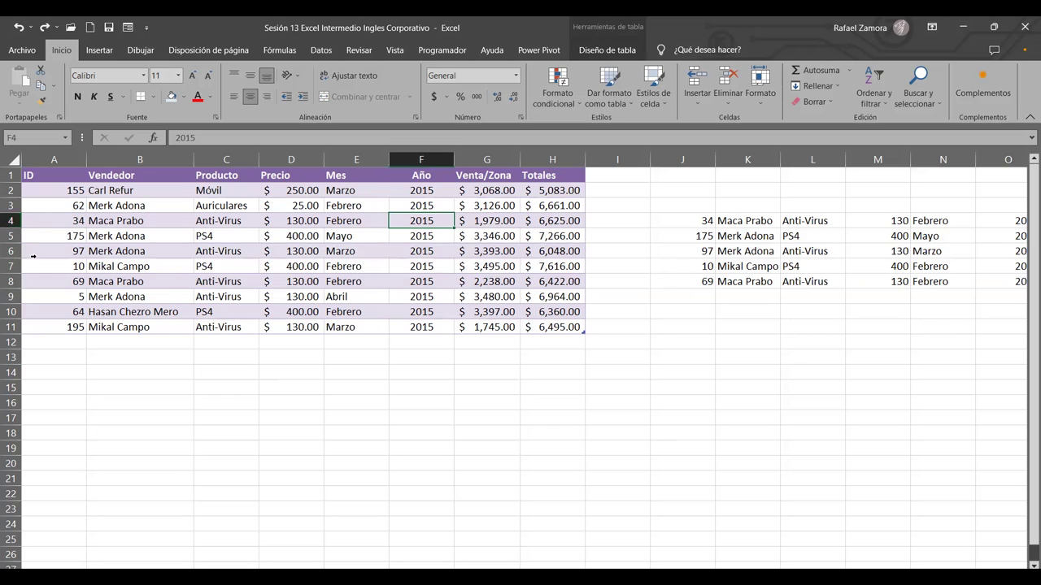
Insert a blank table row above table row 4, then undo it.
left_click(49, 359)
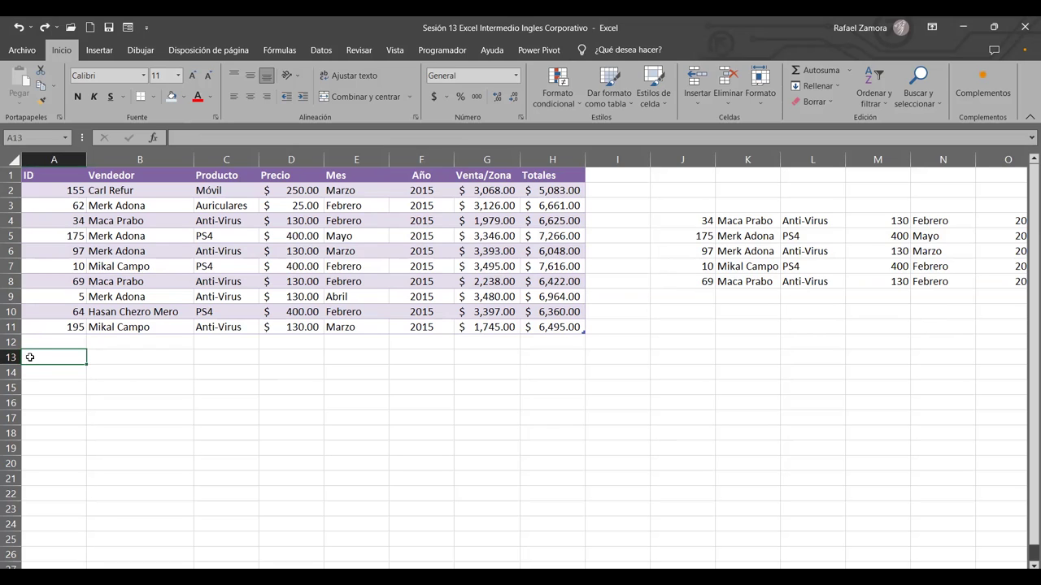
left_click(34, 219)
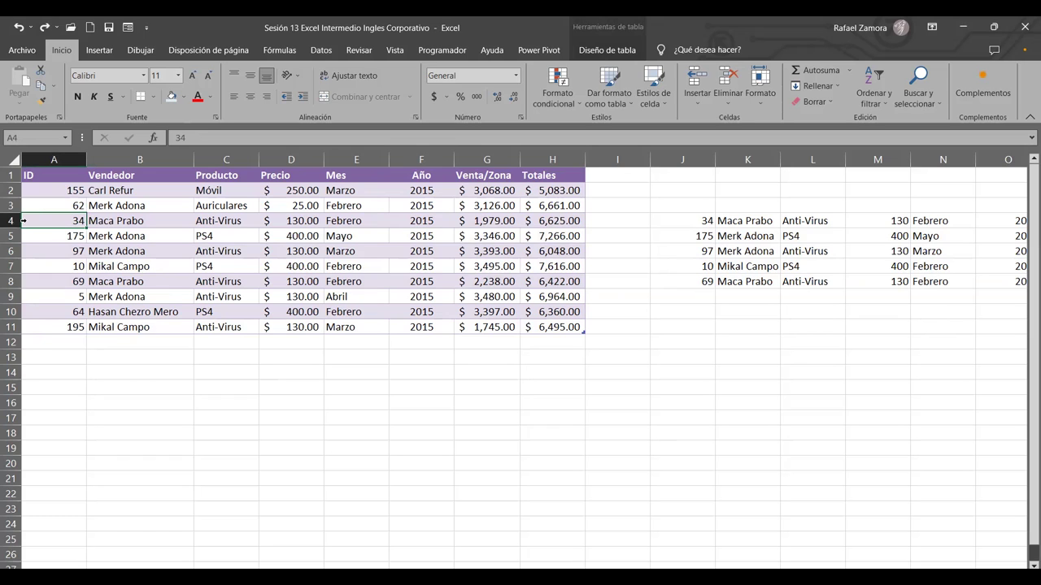
left_click(26, 220)
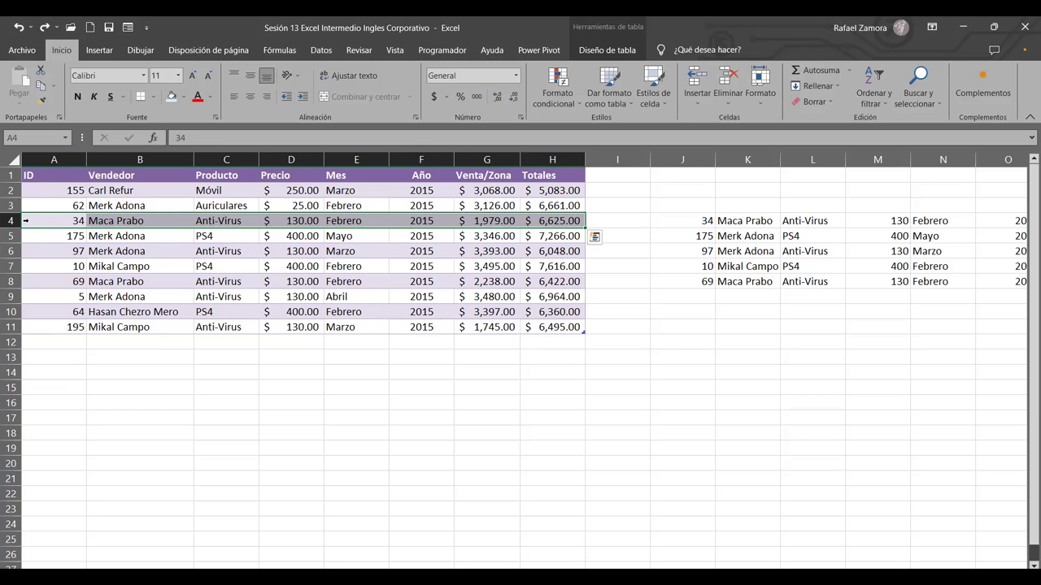
right_click(25, 221)
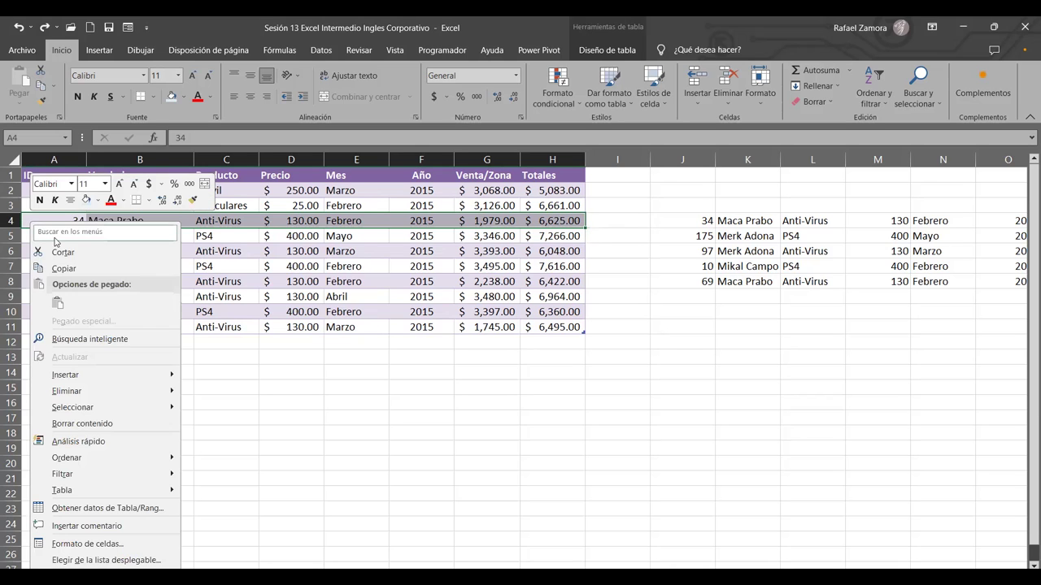
mouse_move(89, 375)
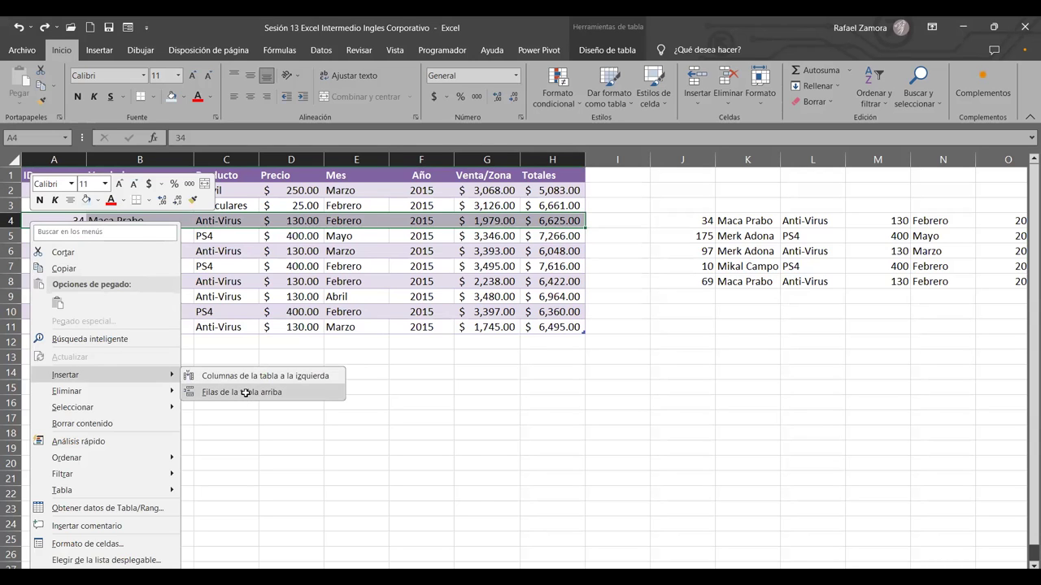
left_click(246, 393)
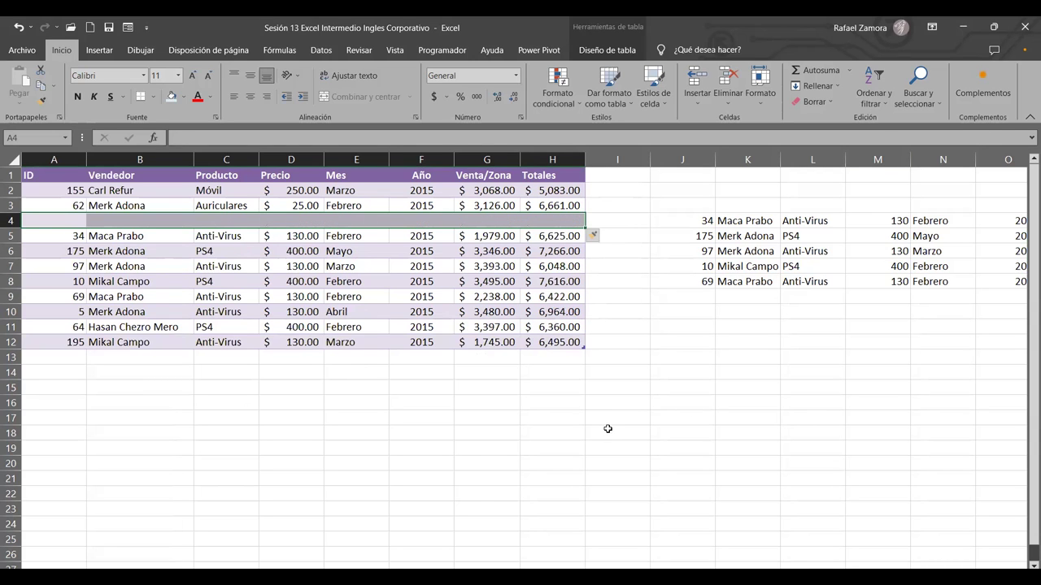
key("ctrl+z")
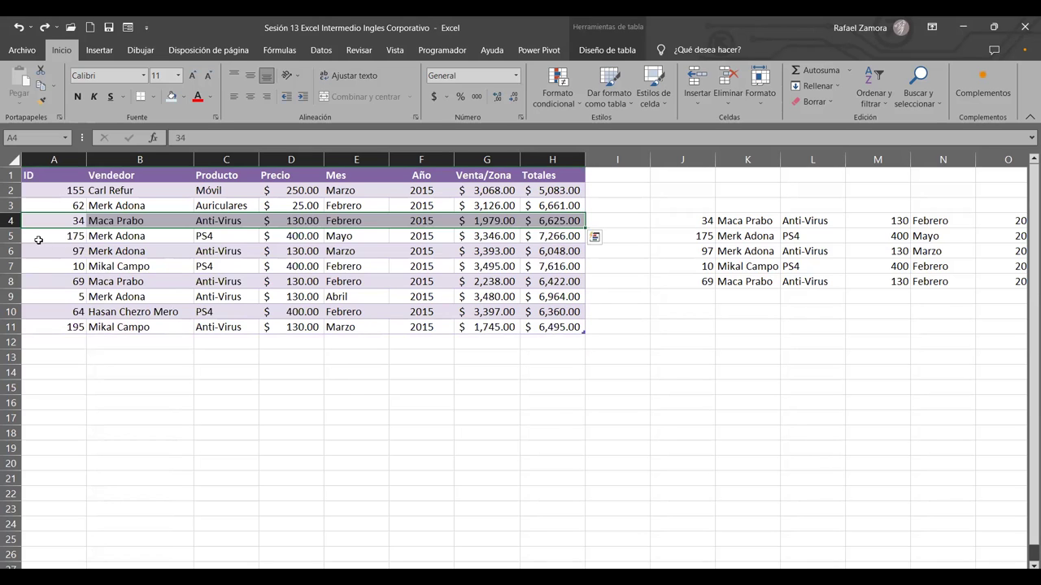
Insert four blank table rows at rows 5–8 again, then undo them.
left_click_drag(34, 236, 22, 290)
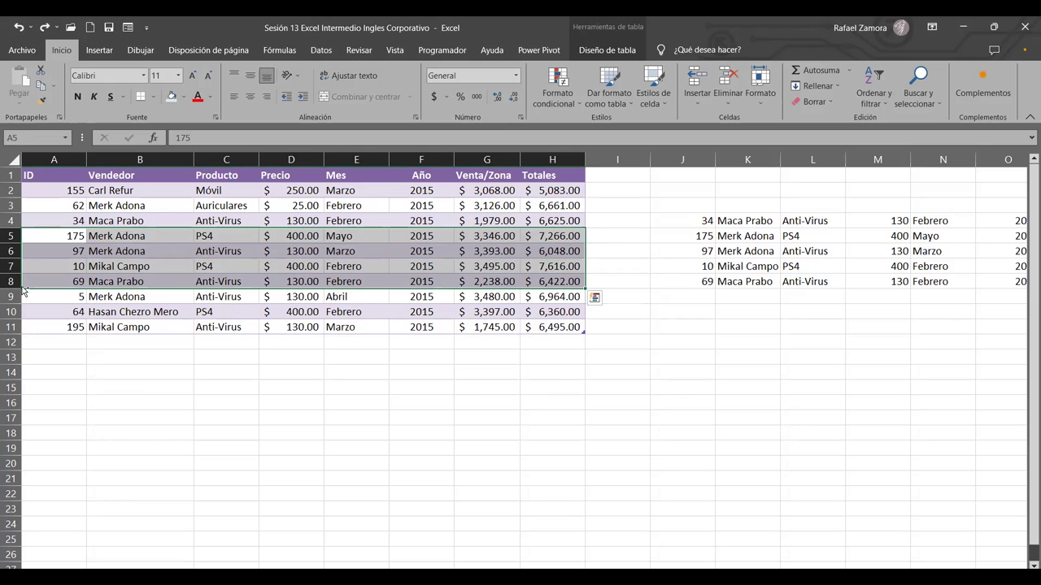
key("ctrl+plus")
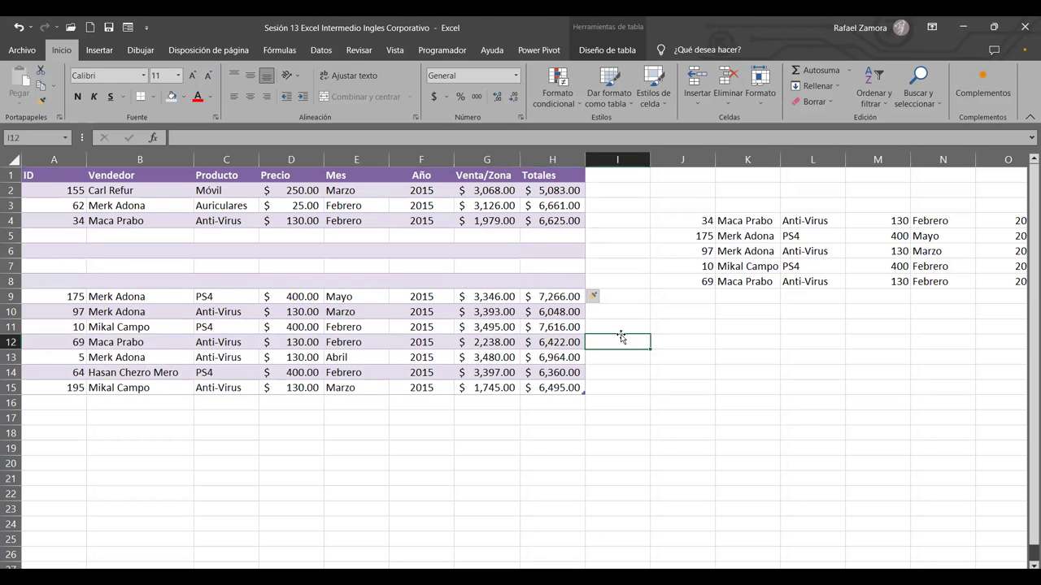
left_click(620, 340)
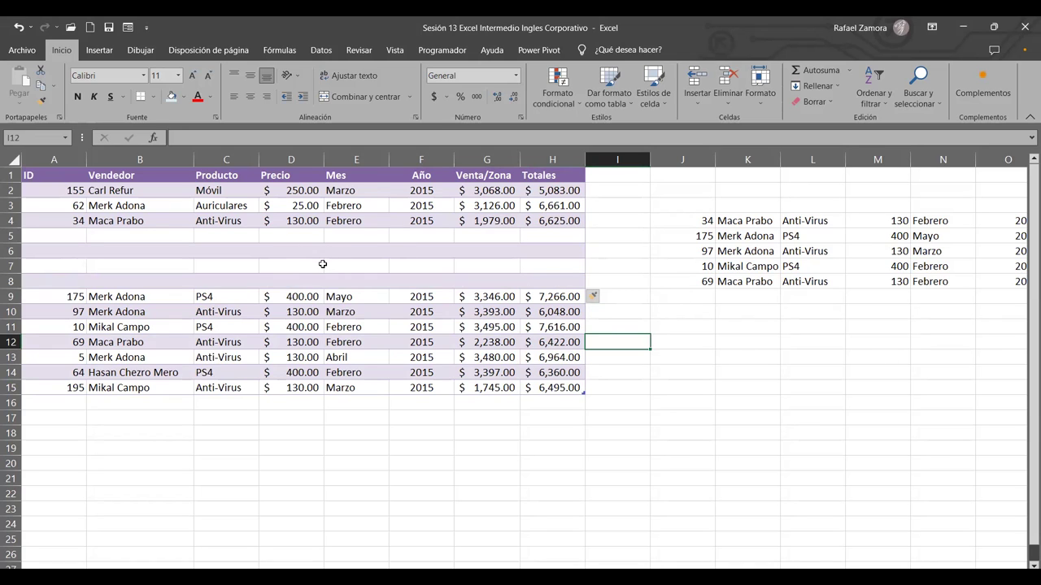
key("ctrl+z")
Extend the purple table down to row 24 by dragging from a table cell.
left_click(464, 399)
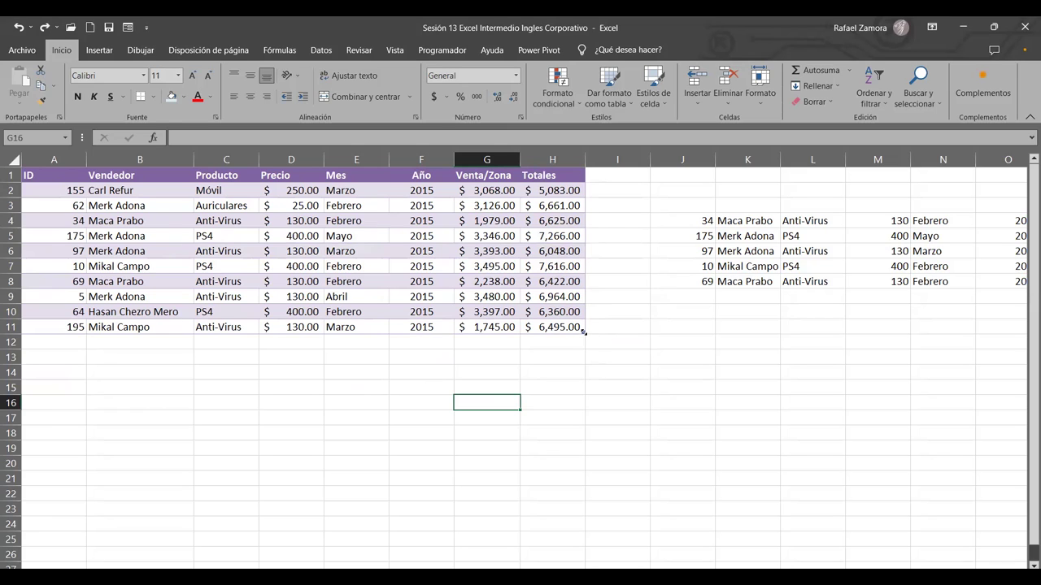
left_click(583, 332)
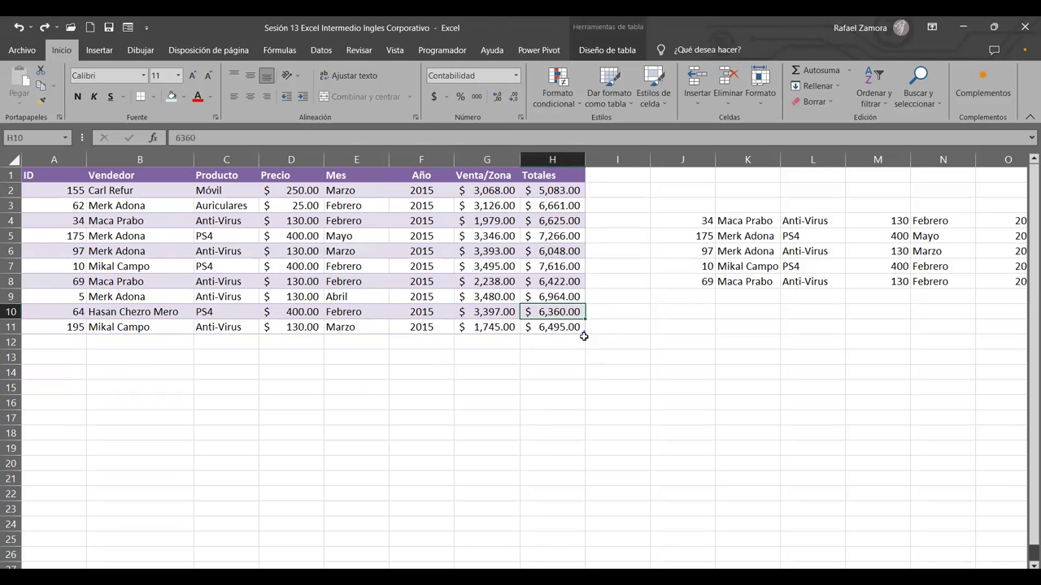
left_click_drag(582, 332, 587, 528)
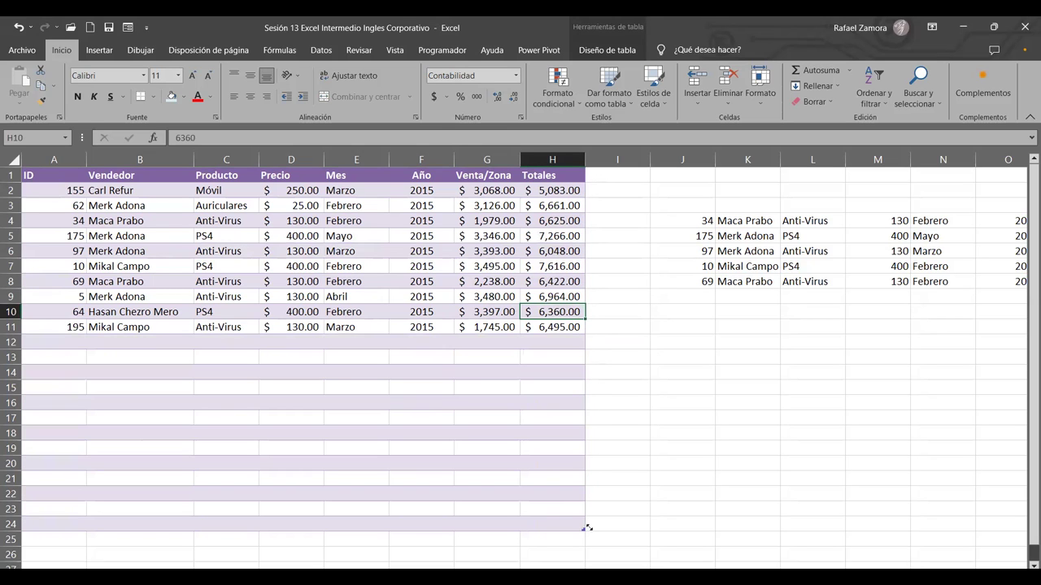
Check the cells around H24, then undo the extension so the table ends at row 11.
scroll(643, 501, "down", 4)
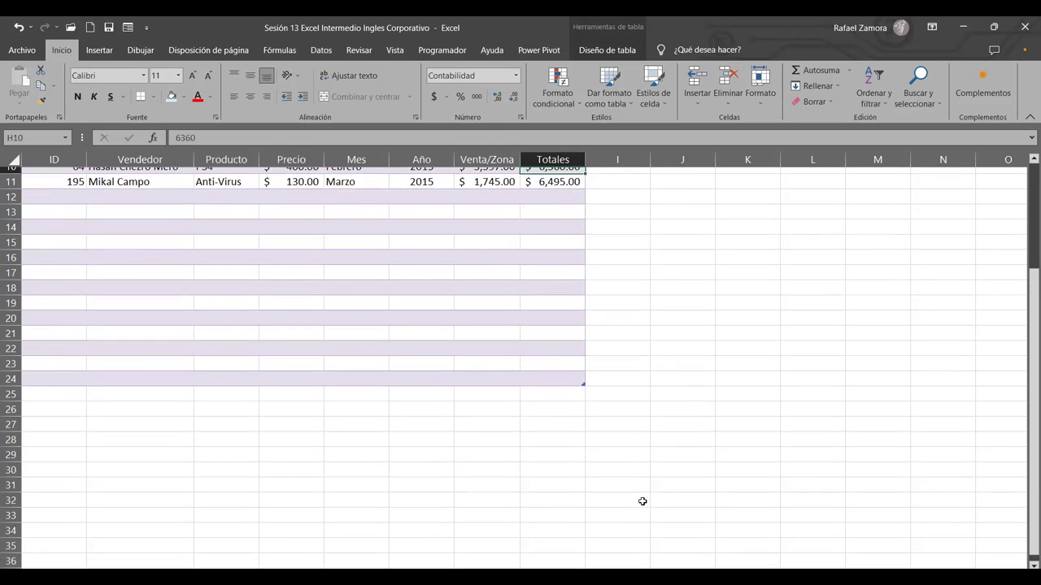
left_click(623, 431)
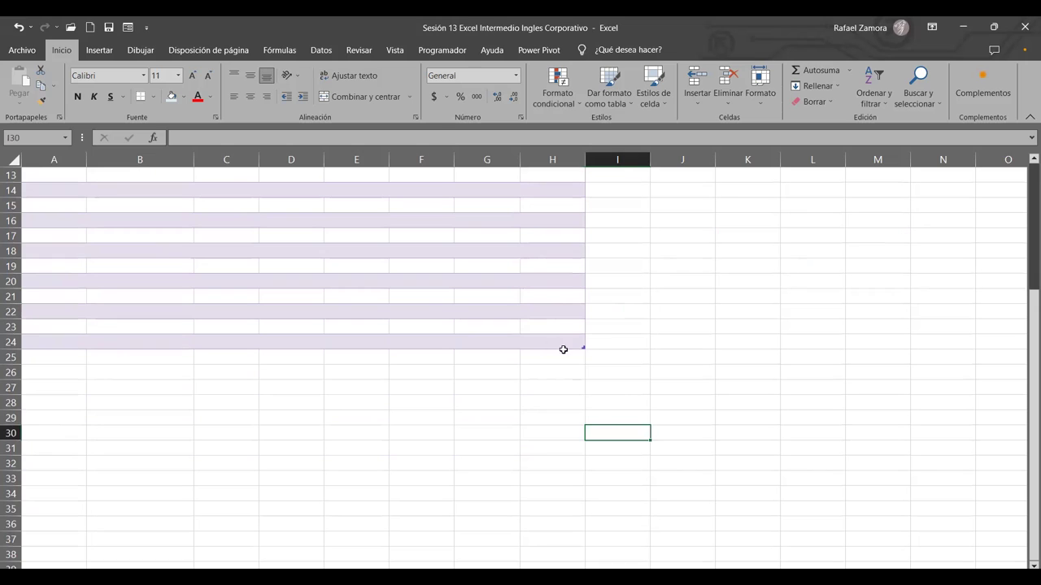
left_click(617, 343)
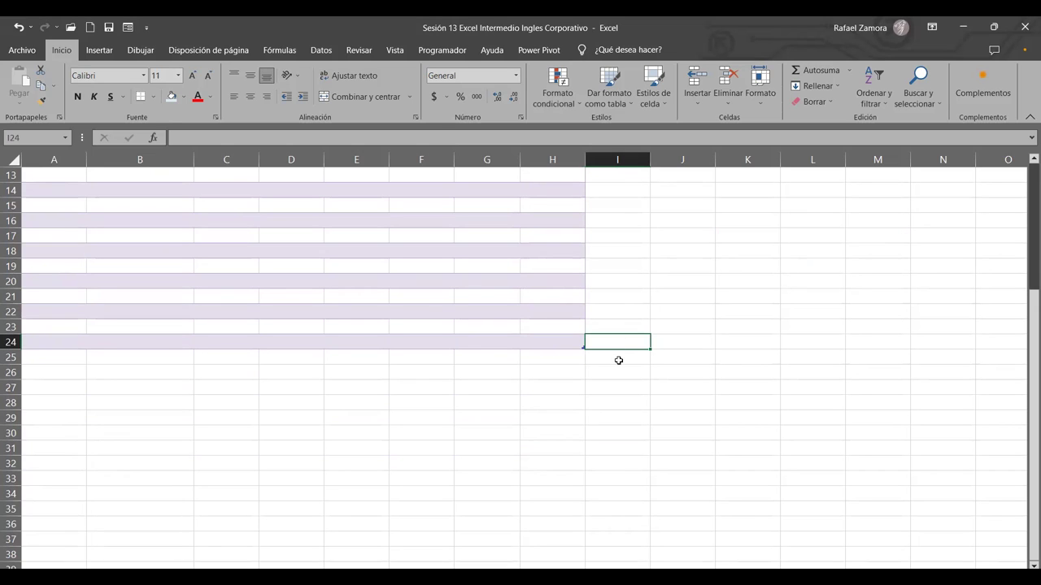
left_click(619, 357)
left_click(560, 360)
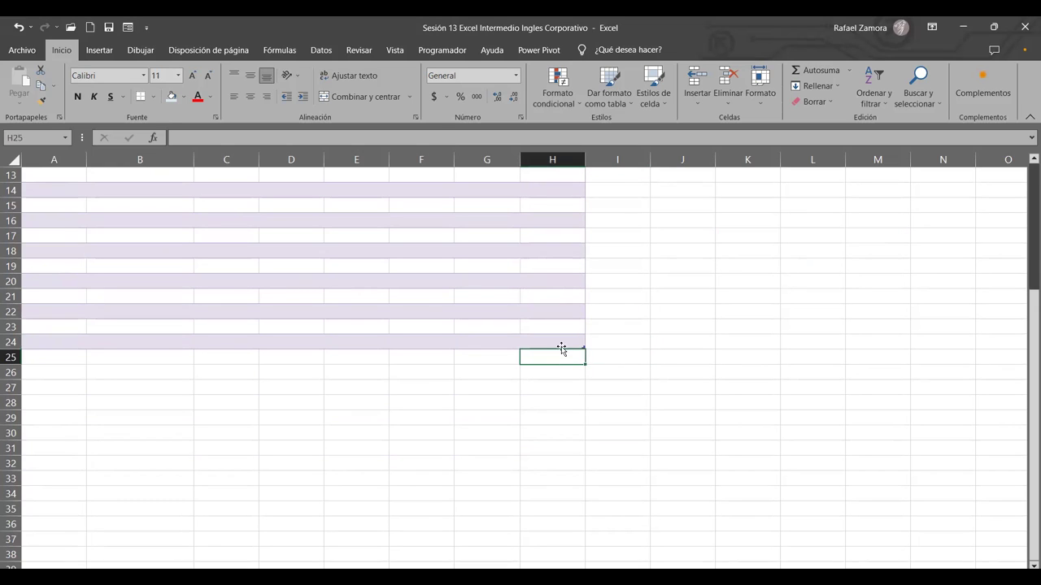
left_click(561, 341)
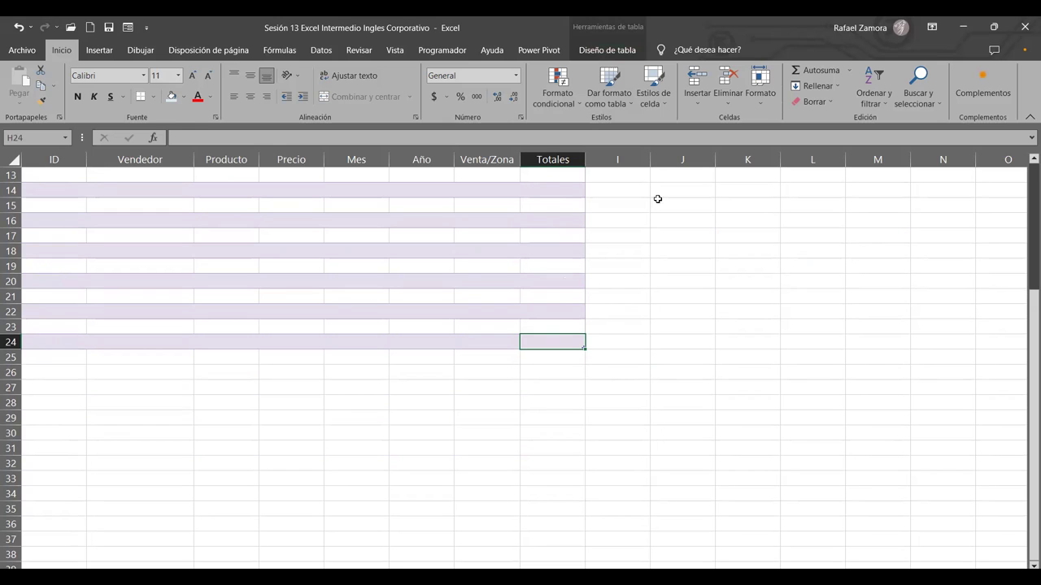
scroll(655, 374, "up", 4)
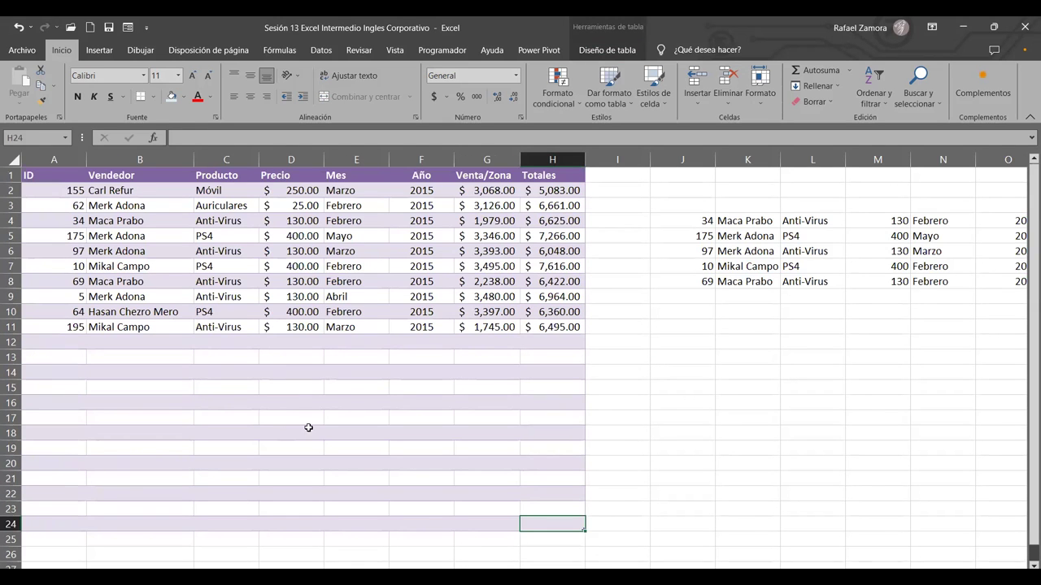
key("ctrl+z")
left_click(534, 426)
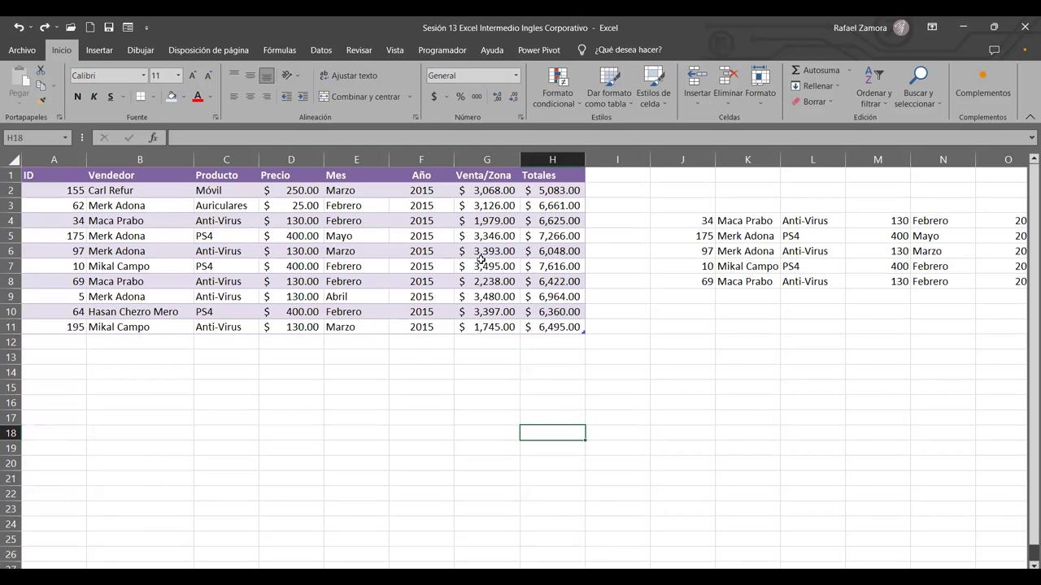
left_click(480, 261)
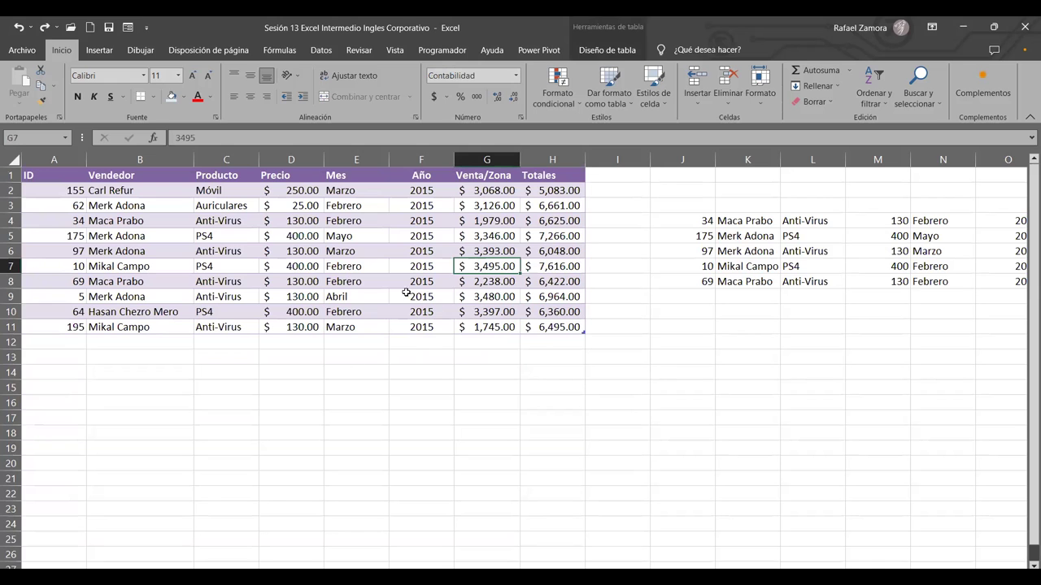
left_click(970, 494)
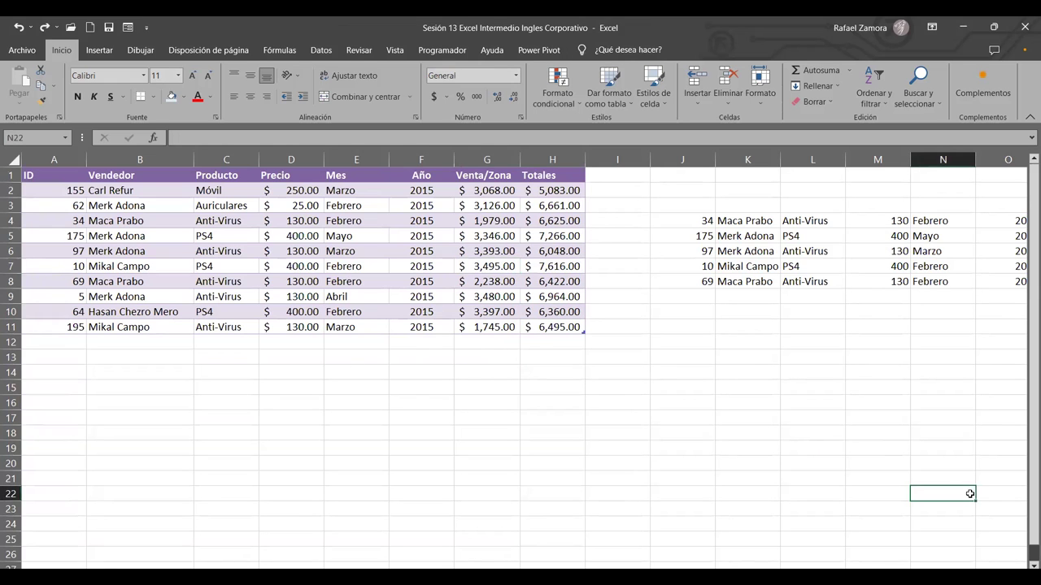
key("Right")
key("Right")
key("Right")
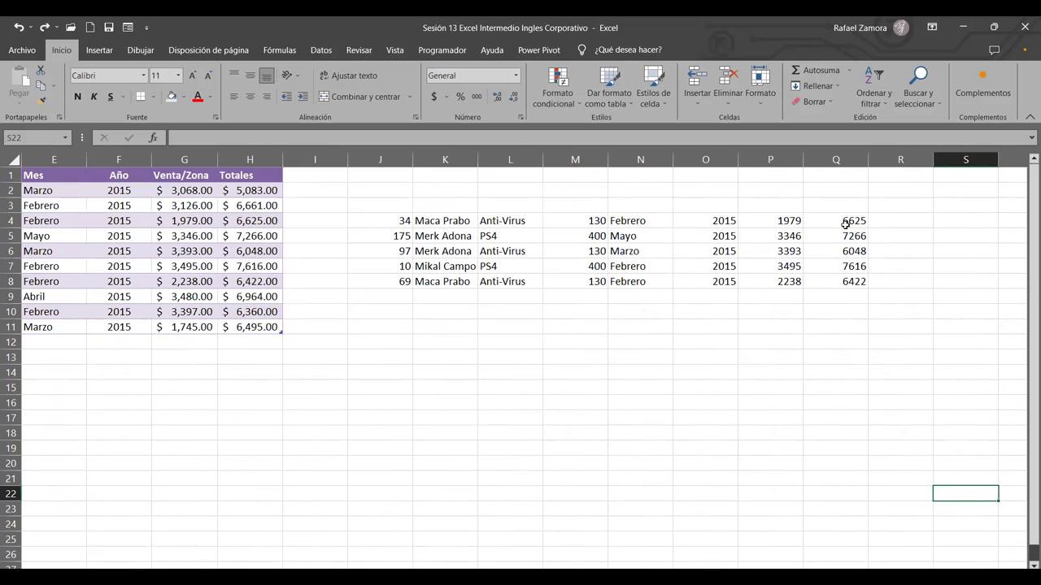
left_click(855, 300)
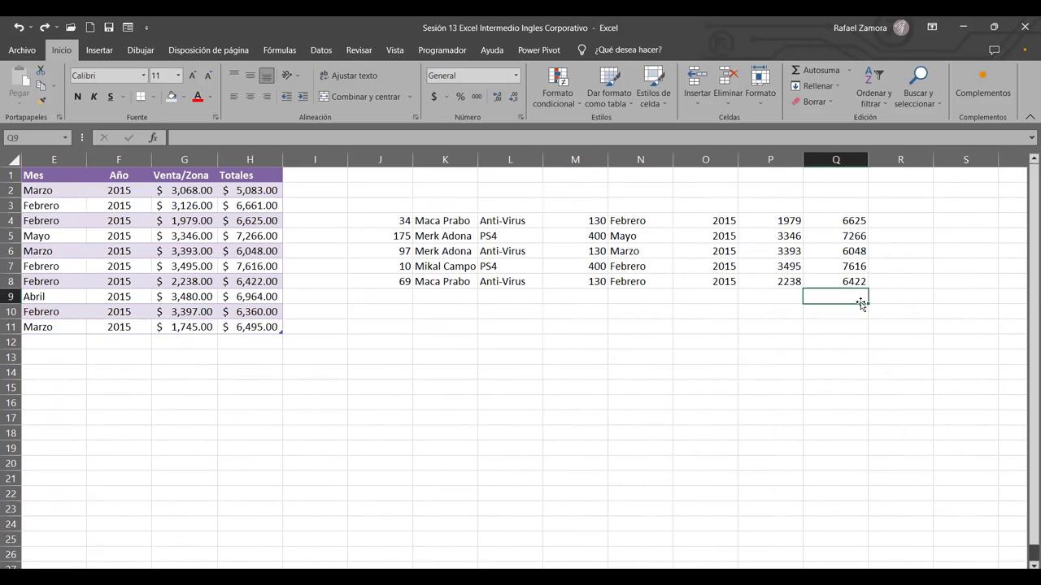
left_click(815, 78)
key("BackSpace")
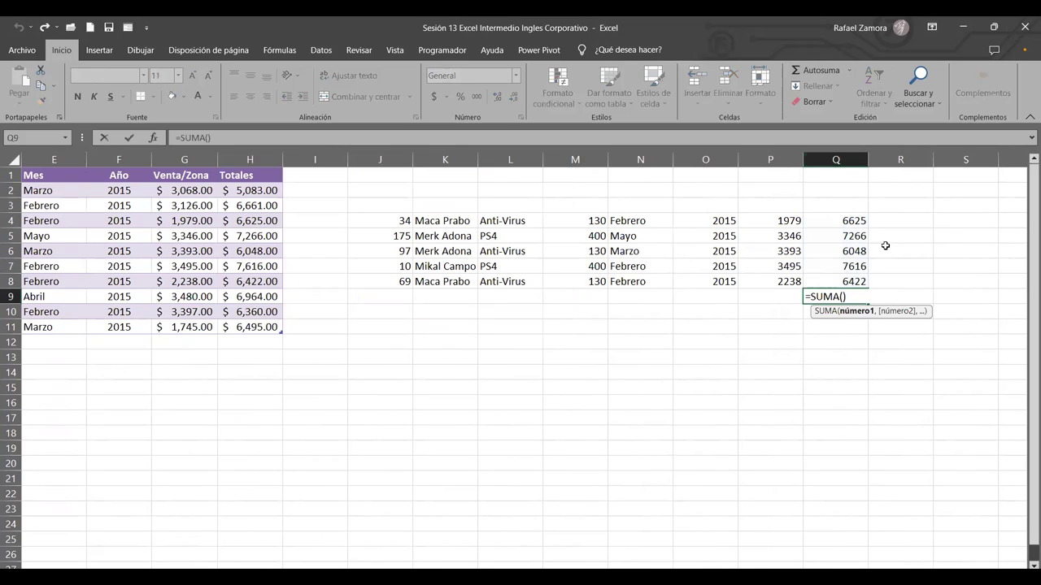
key("Escape")
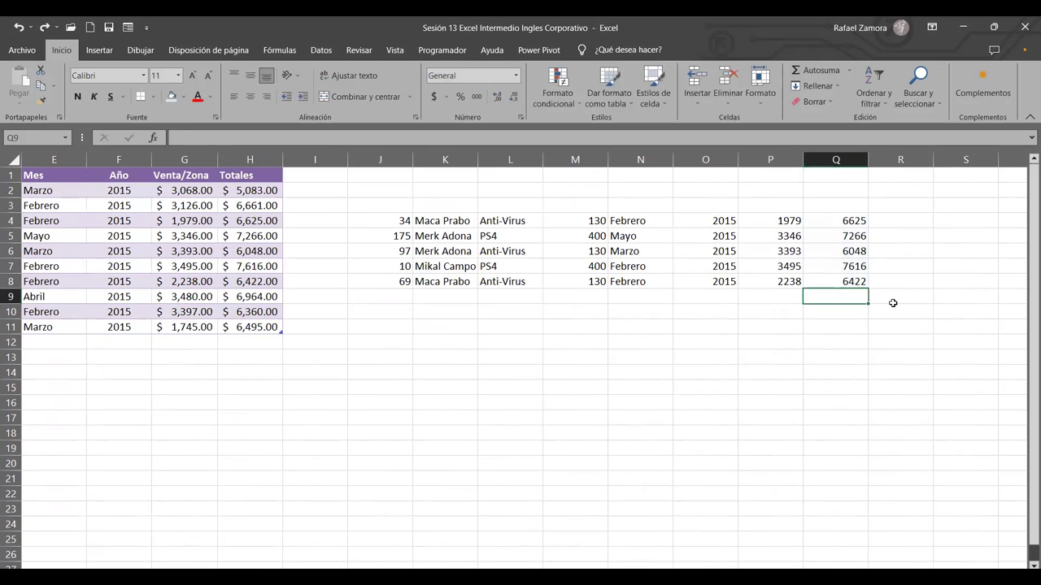
key("alt+equal")
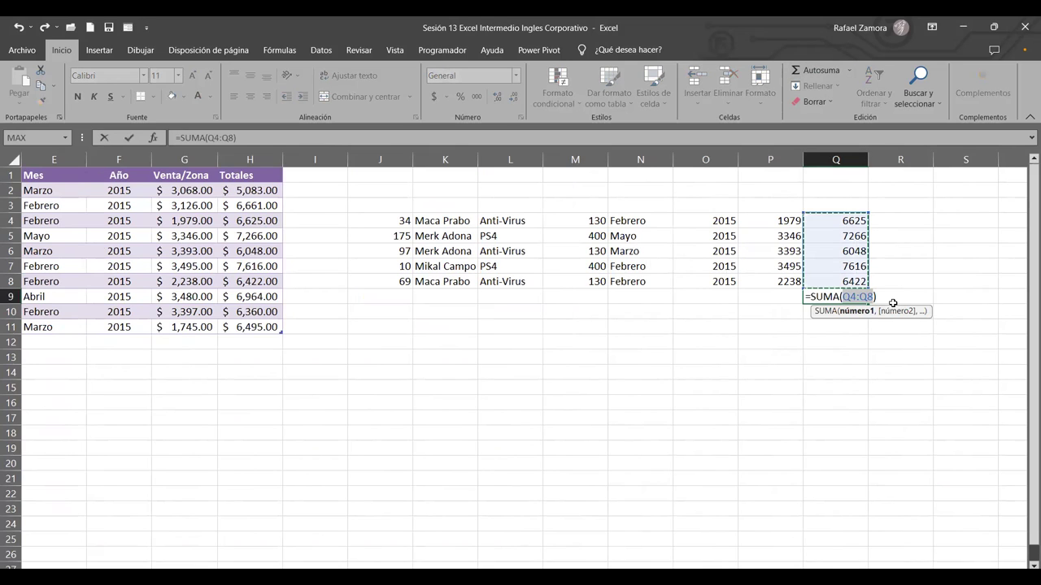
key("Return")
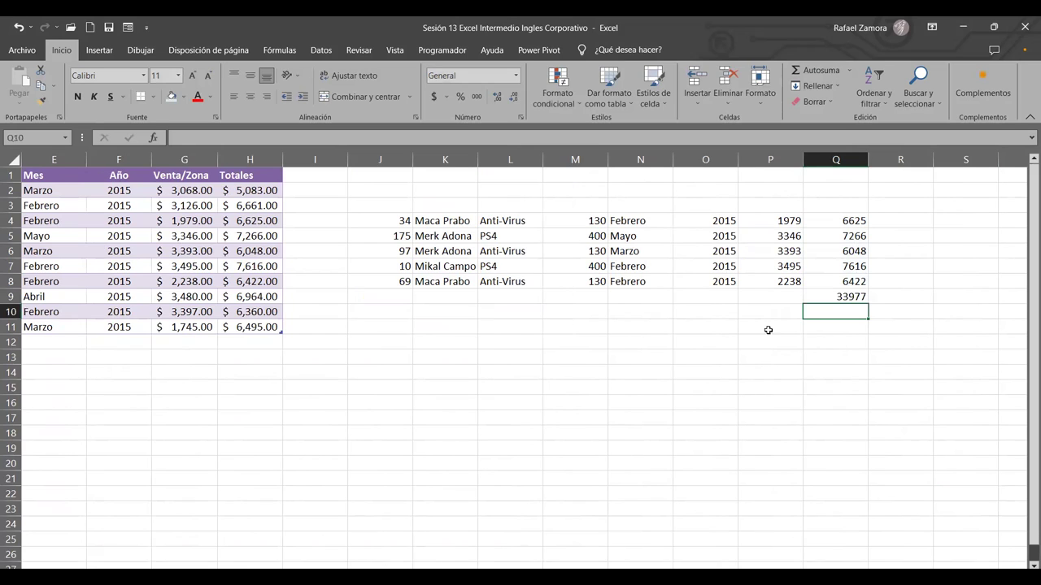
key("ctrl+z")
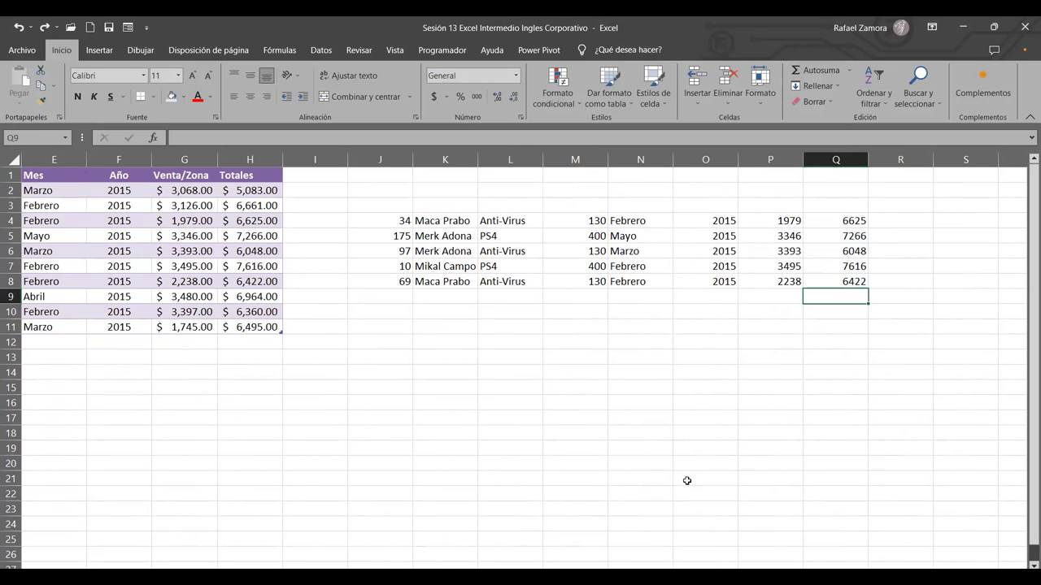
left_click(480, 462)
key("Left")
key("Left")
key("Home")
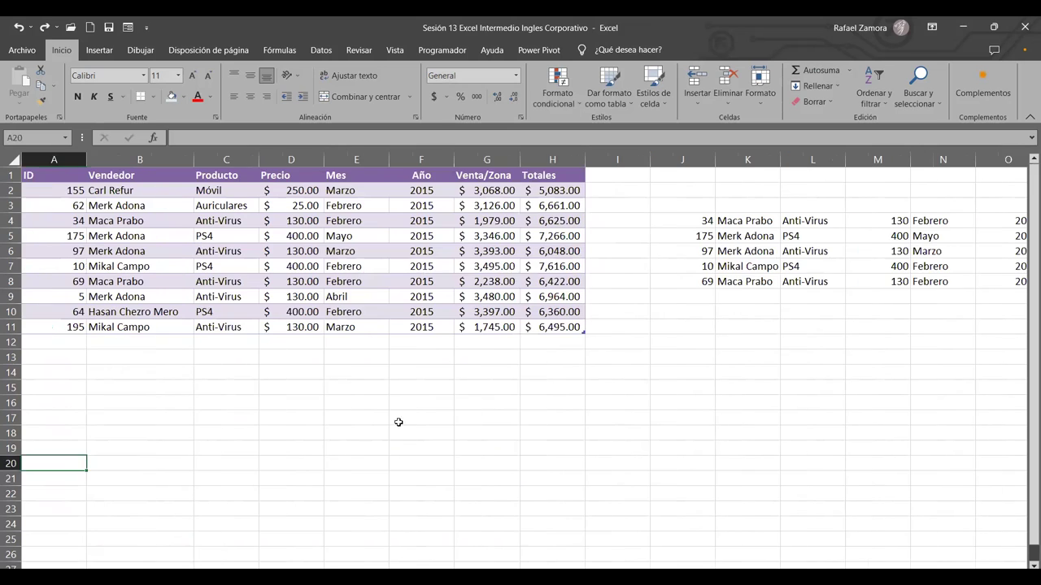
left_click(504, 269)
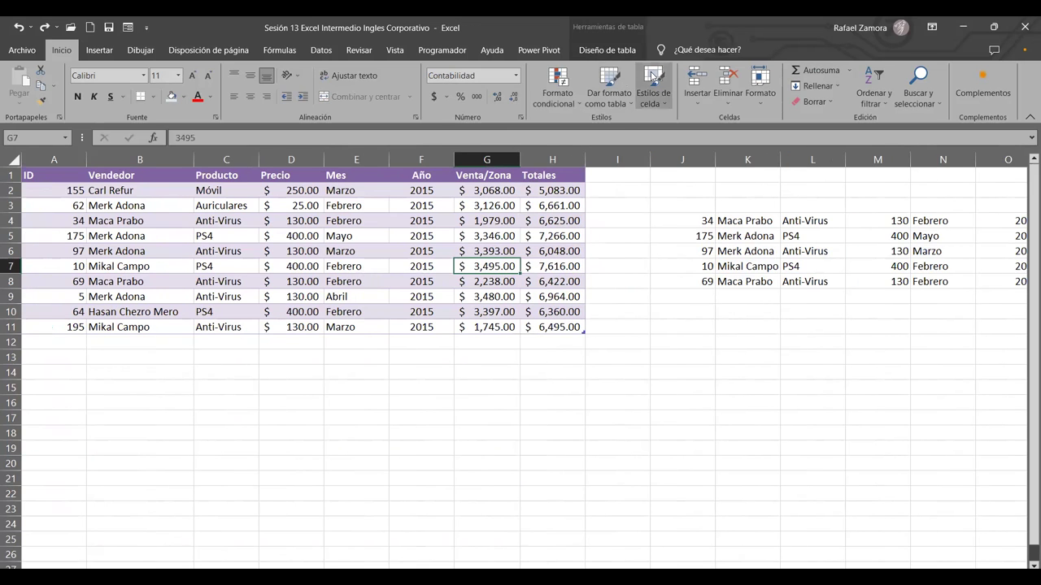
Set Total row 12 to Promedio for Totales and Máx for Venta/Zona.
left_click(615, 52)
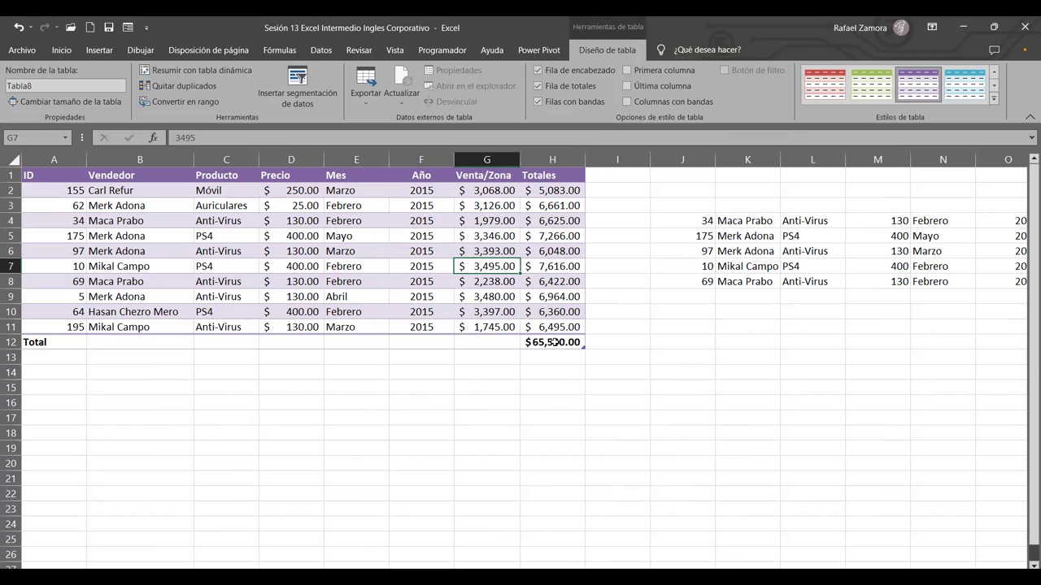
left_click(553, 342)
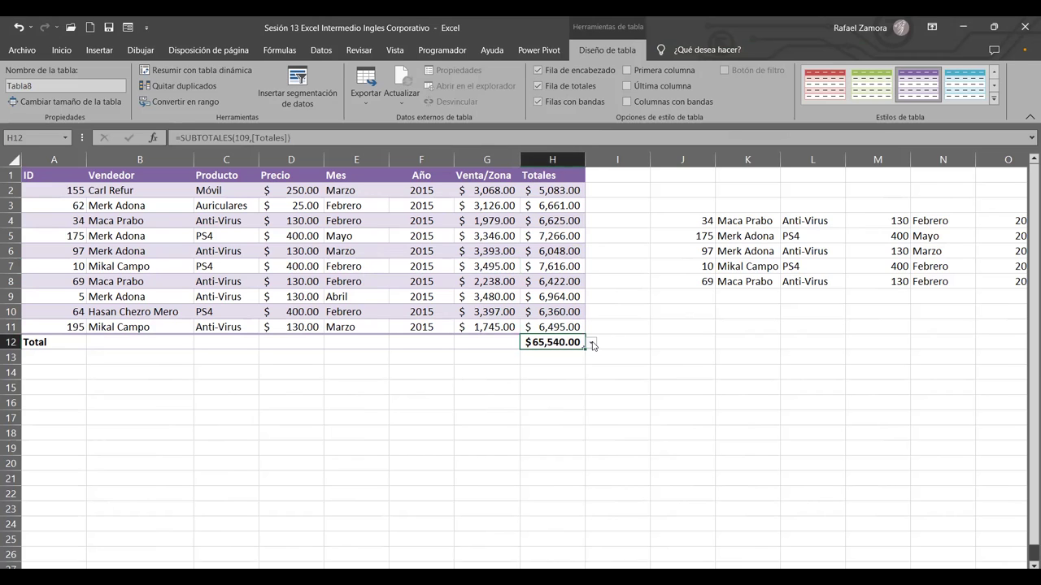
left_click(592, 343)
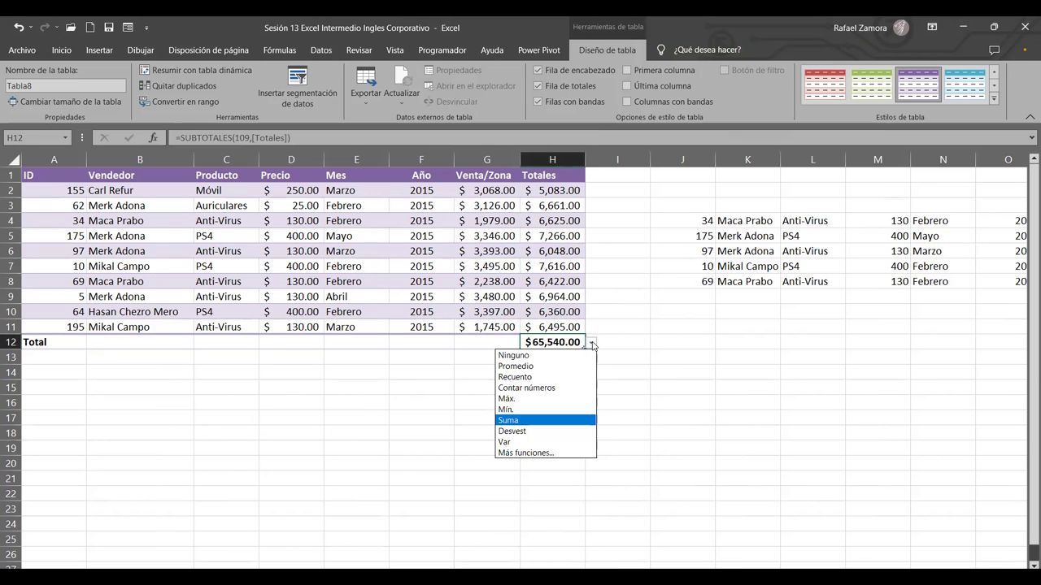
left_click(521, 366)
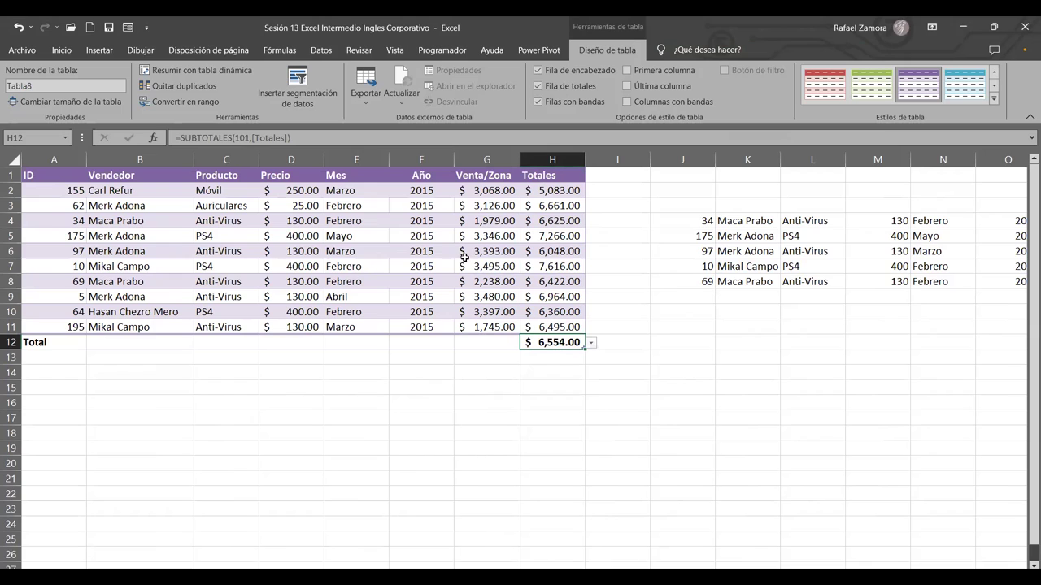
left_click(488, 339)
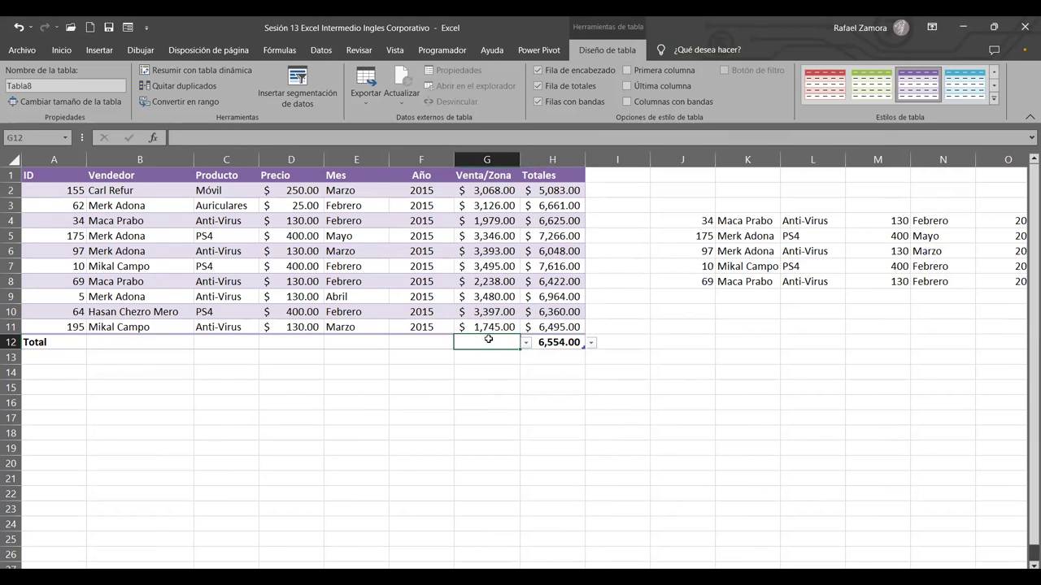
left_click(526, 342)
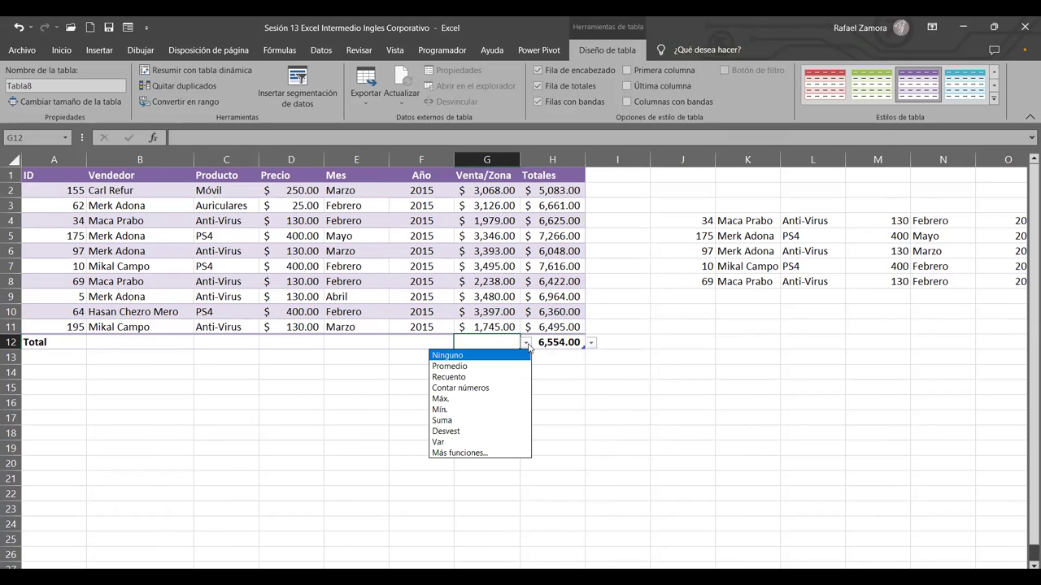
left_click(461, 399)
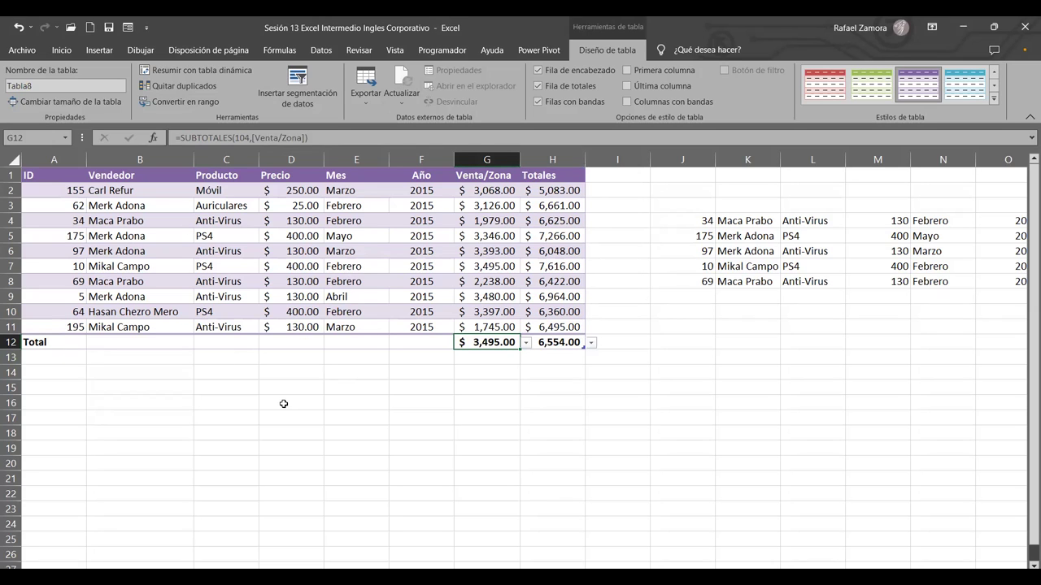
left_click(546, 464)
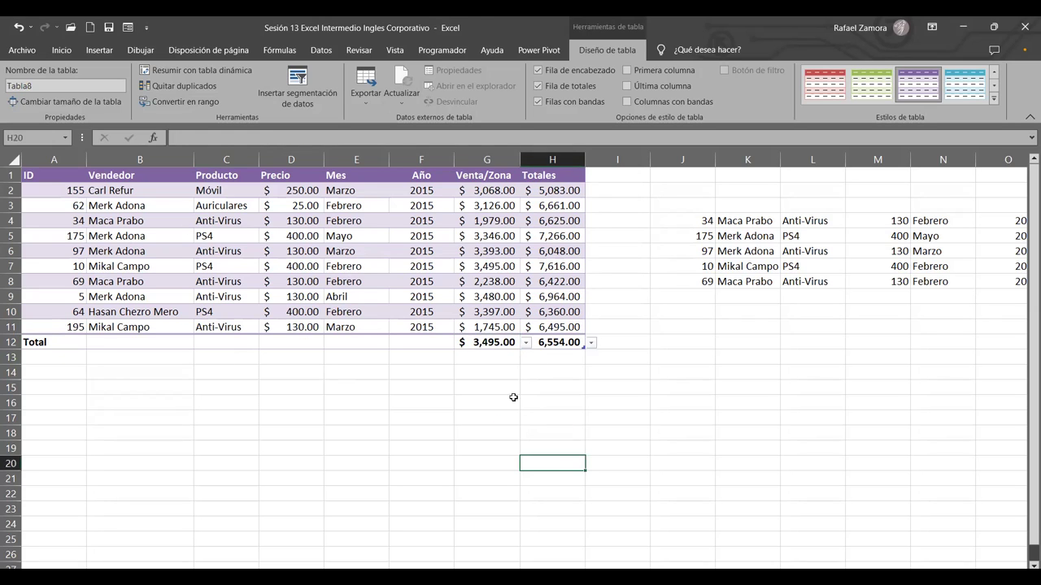
left_click(270, 265)
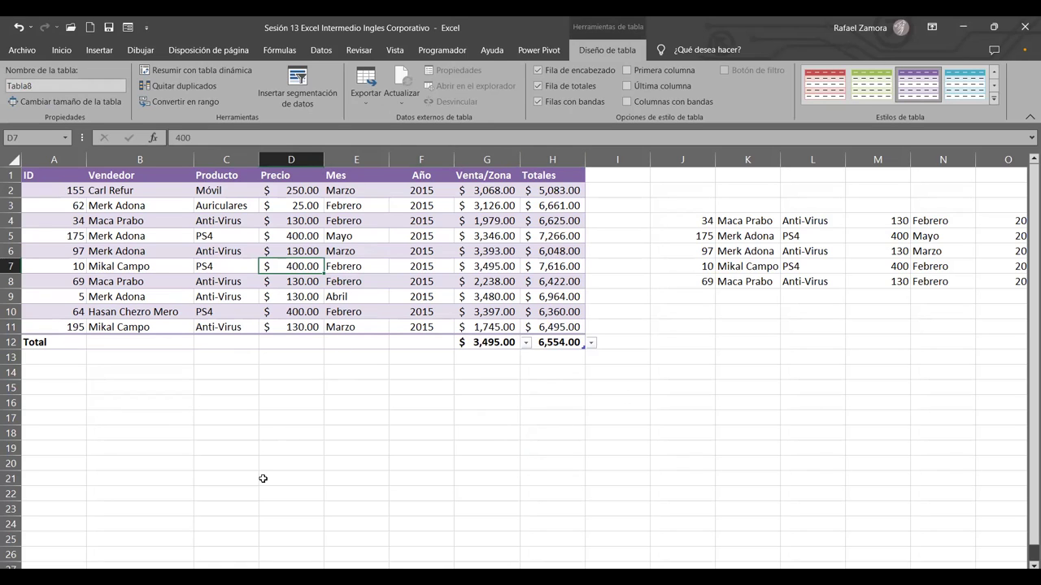
left_click(421, 401)
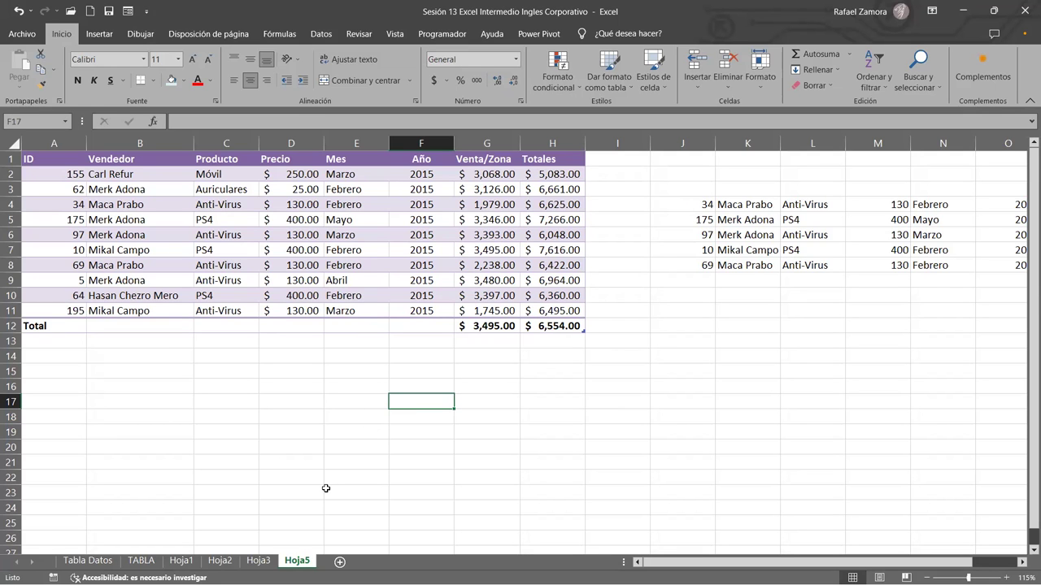
key("ctrl+Page_Up")
key("ctrl+Page_Down")
key("ctrl+Page_Up")
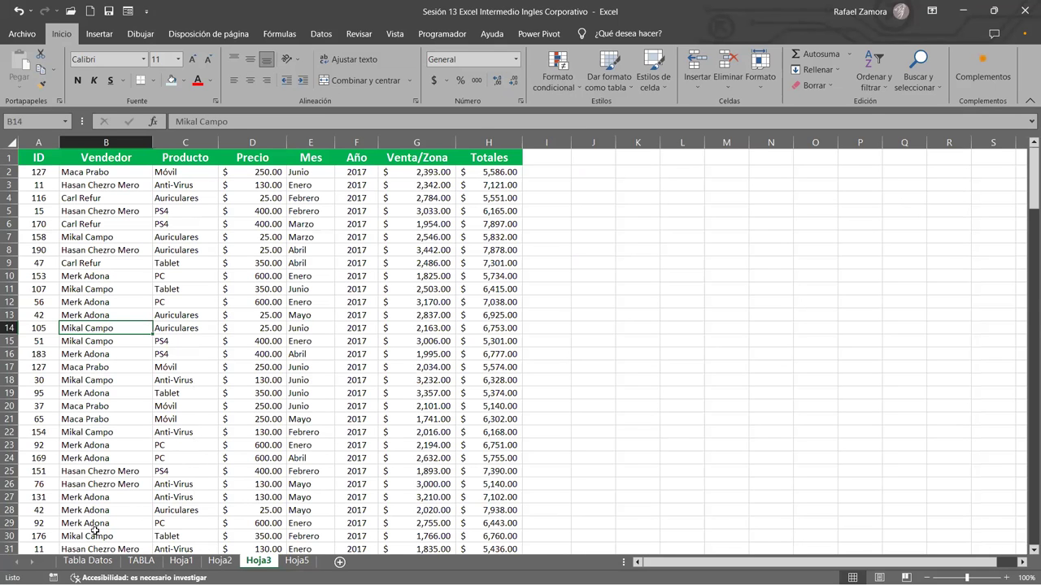
left_click(94, 509)
left_click(99, 523)
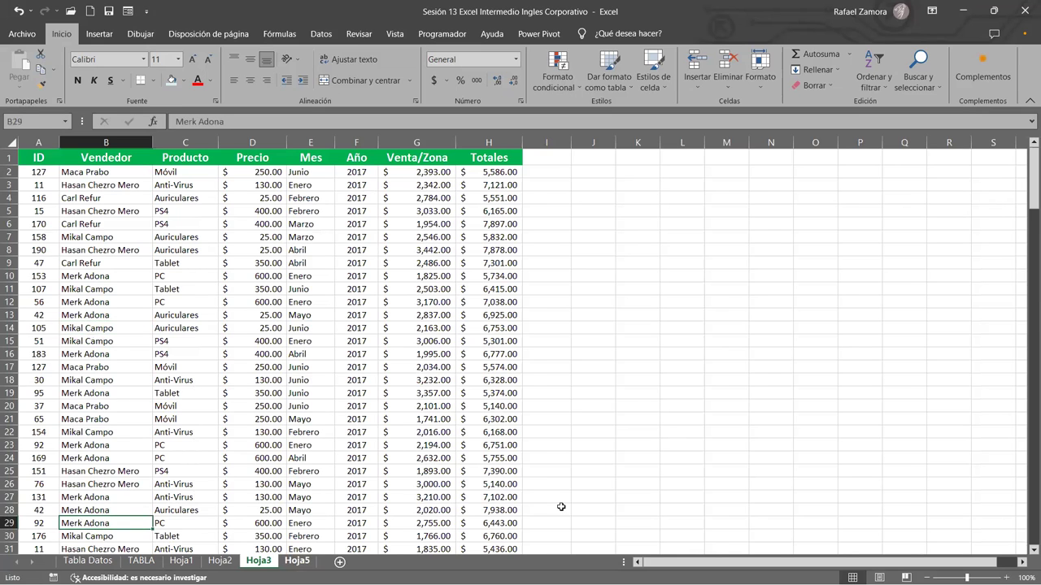
key("ctrl+Page_Down")
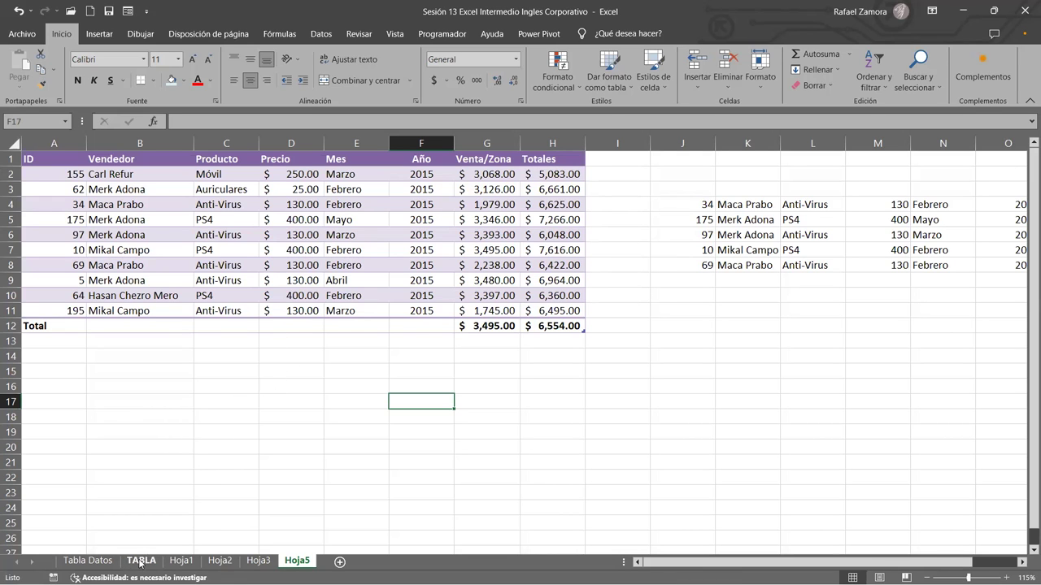
Switch to the TABLA sheet and scroll down to the pivot table diagrams.
left_click(140, 561)
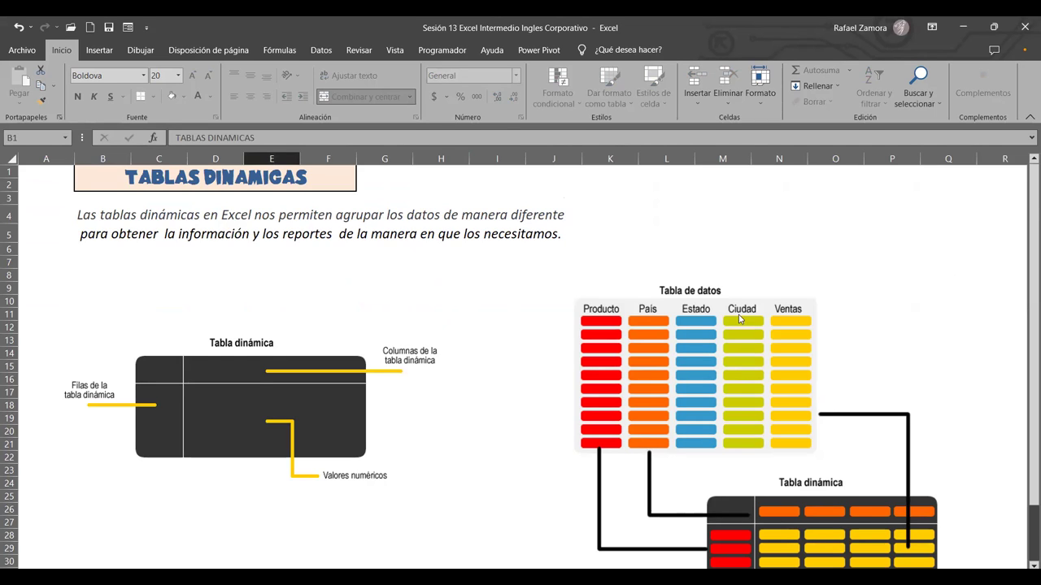
scroll(741, 319, "down", 2)
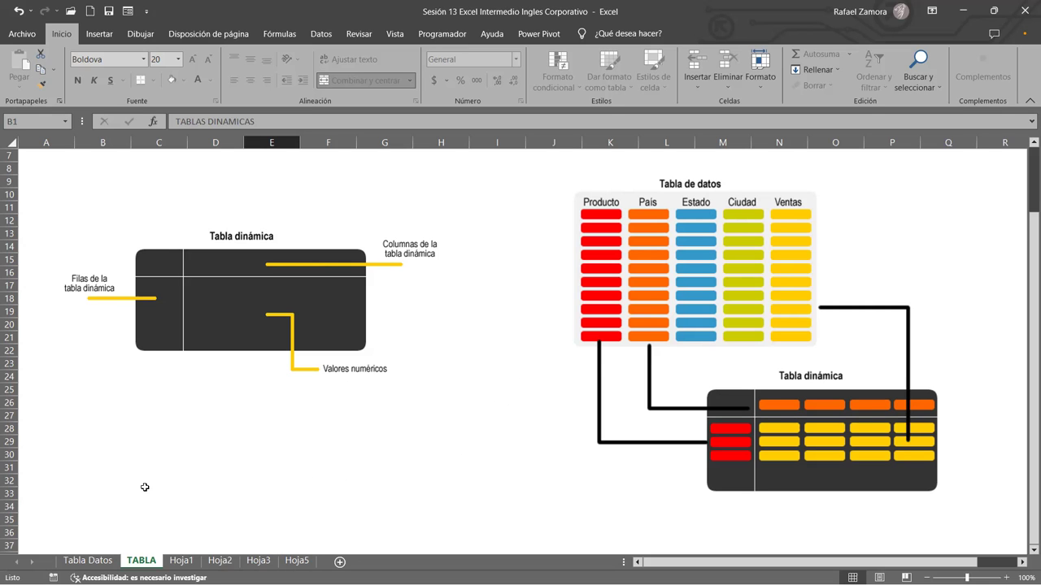
Delete the Hoja5 sheet, leaving Tabla Datos, TABLA, Hoja1, Hoja2, Hoja3, and return to Hoja1.
left_click(181, 561)
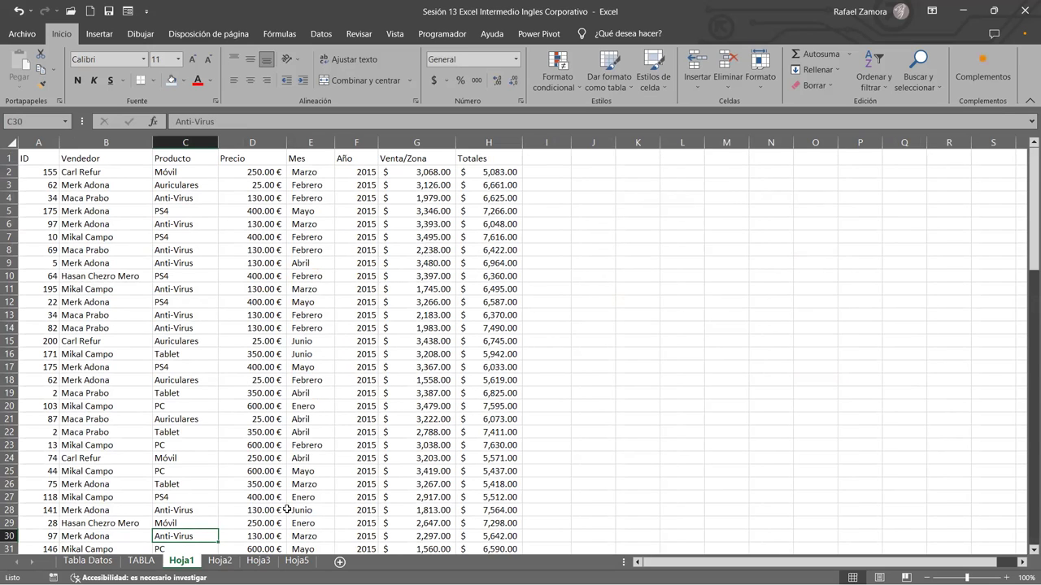
left_click(296, 561)
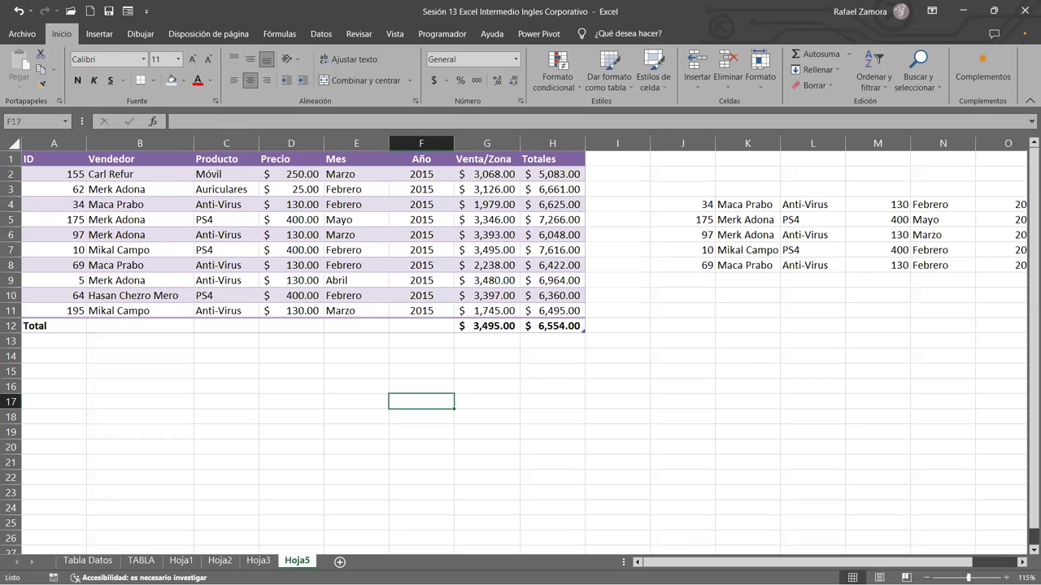
right_click(300, 561)
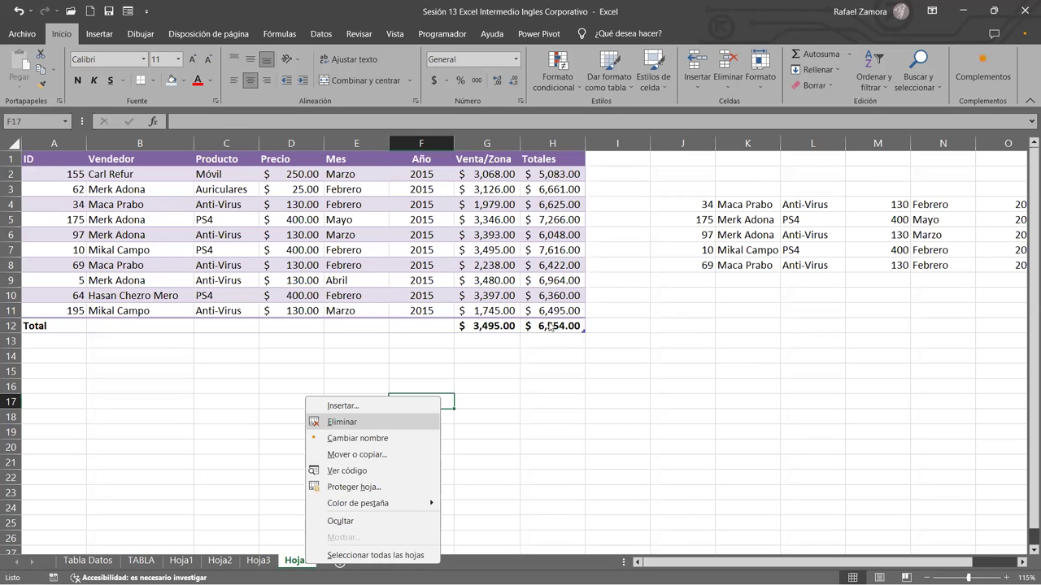
key("Return")
key("ctrl+Page_Up")
key("ctrl+Page_Down")
key("ctrl+Page_Up")
key("ctrl+Page_Up")
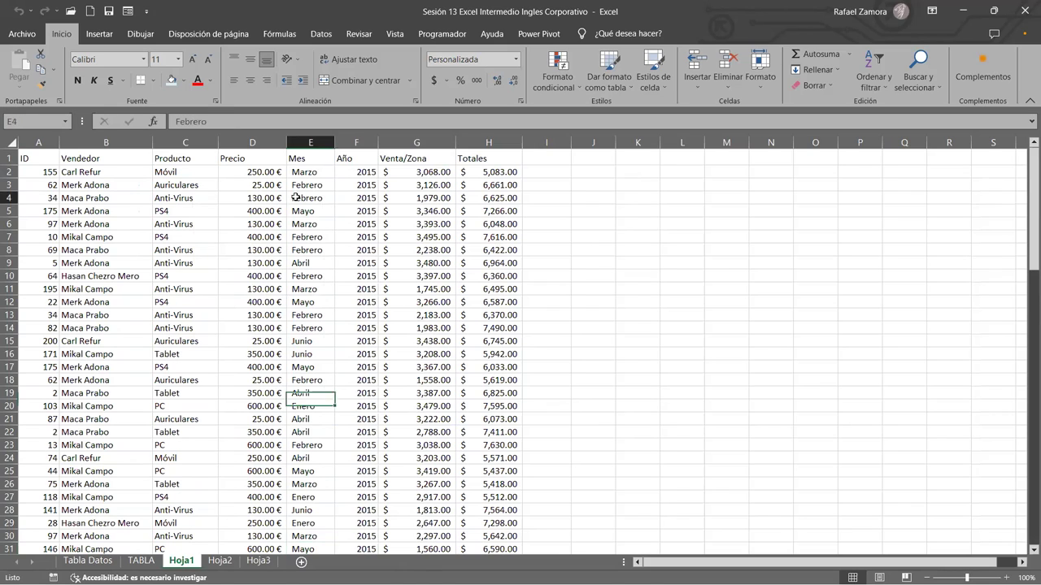
Set columns D, G and H (Precio, Venta/Zona, Totales) to General number format.
left_click(250, 172)
left_click(439, 209)
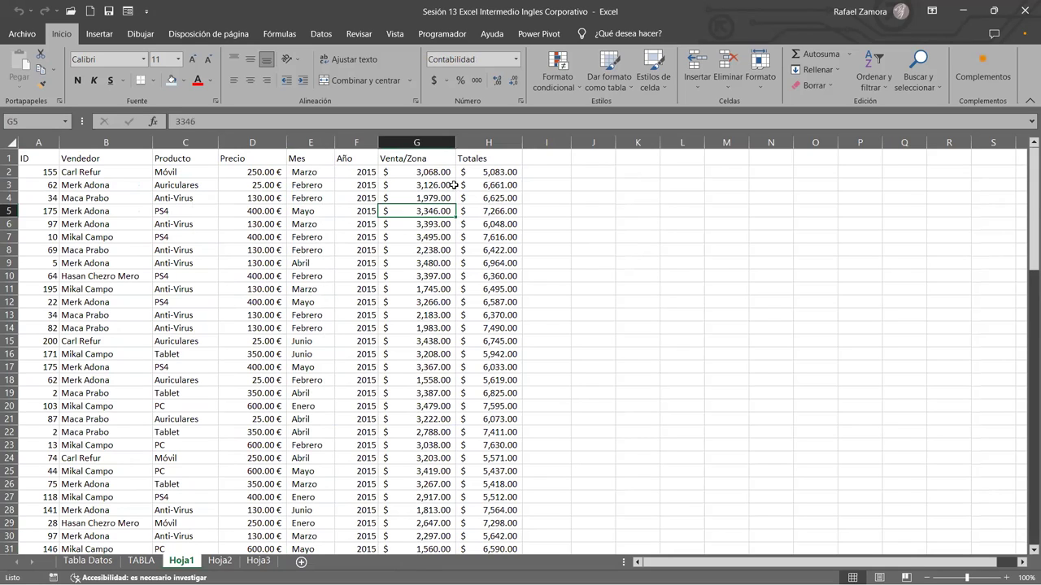
left_click(496, 185)
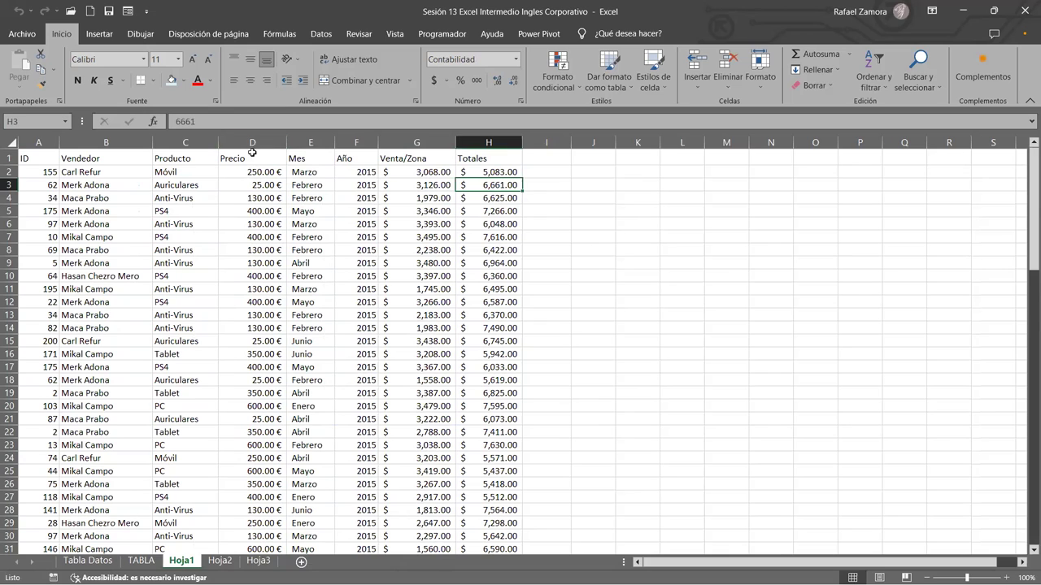
left_click(258, 143)
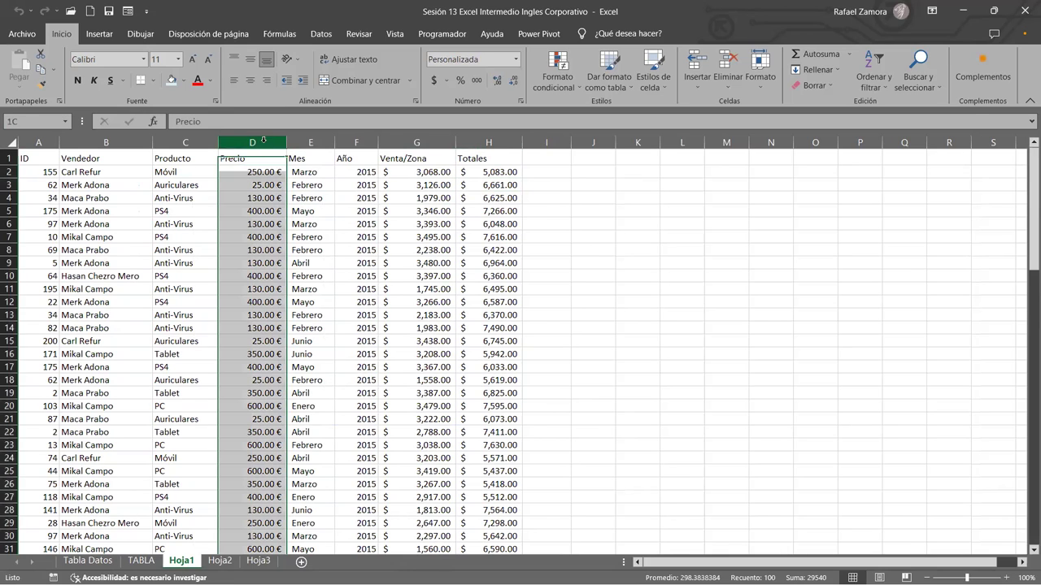
left_click_drag(405, 147, 488, 143, "ctrl")
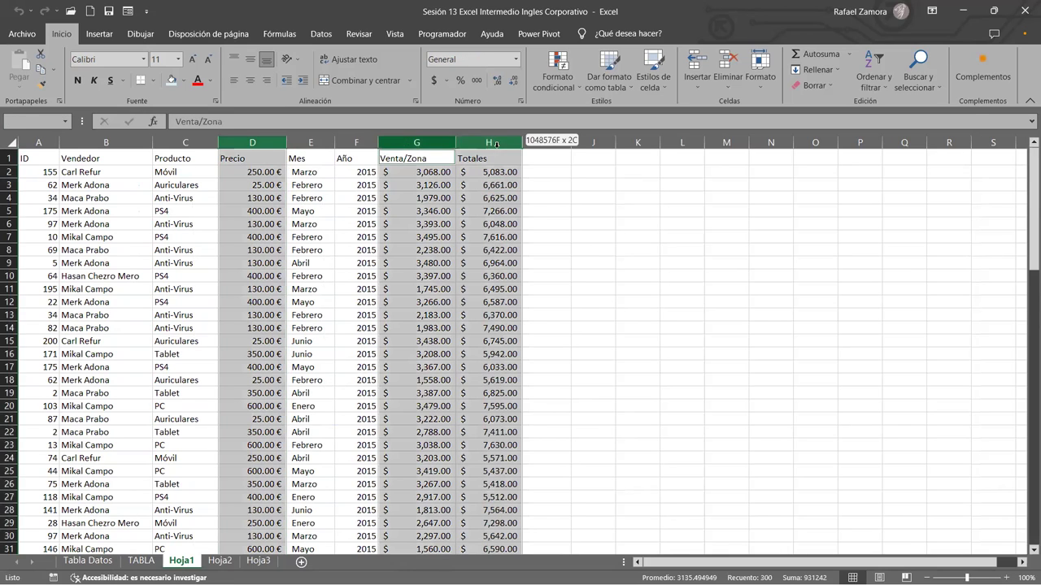
left_click(516, 60)
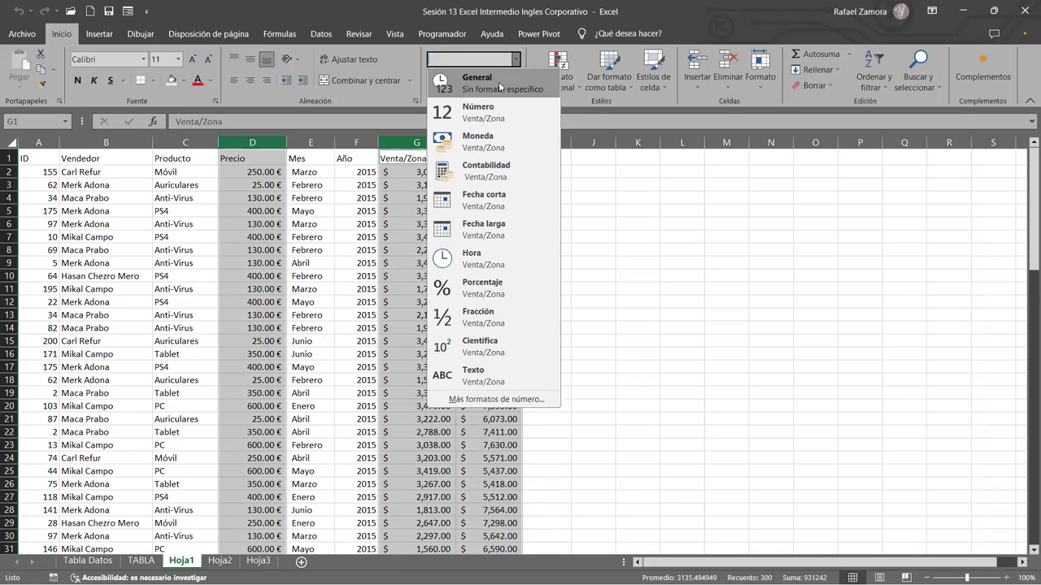
left_click(508, 82)
left_click(406, 336)
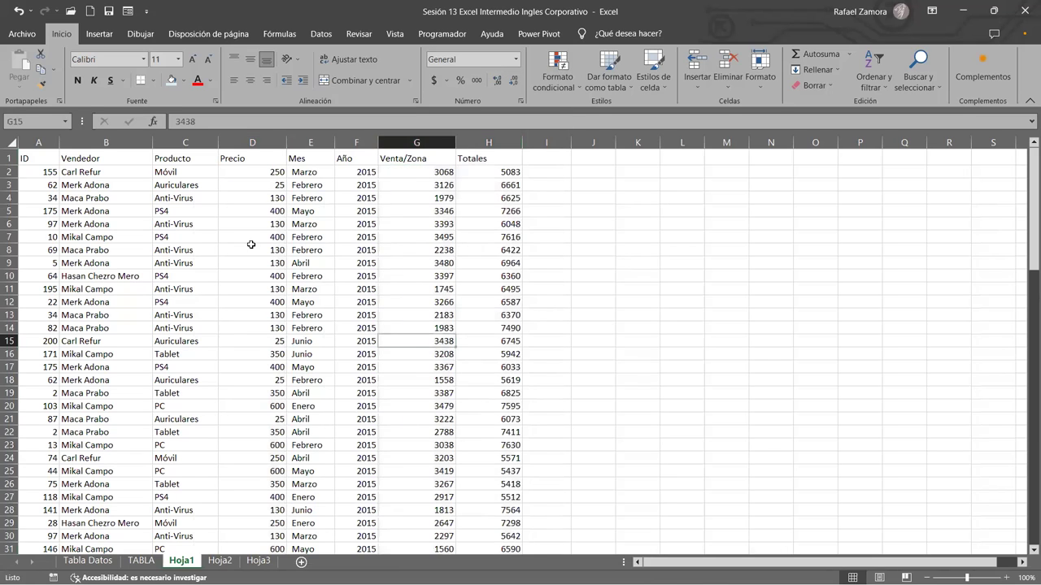
Center the values in the Precio, Venta/Zona and Totales columns.
left_click(255, 158)
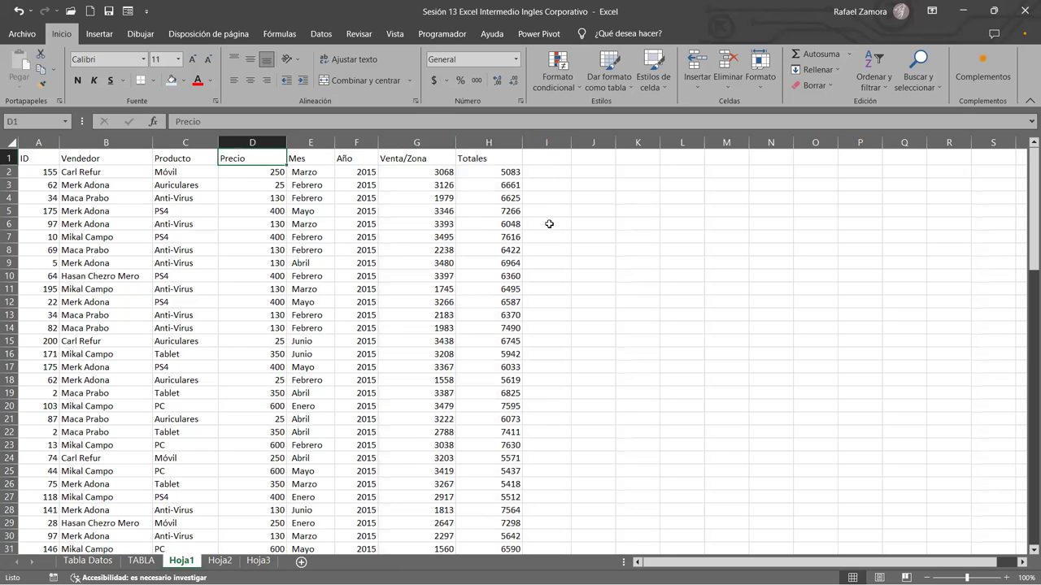
left_click(265, 140)
left_click(417, 141, "ctrl")
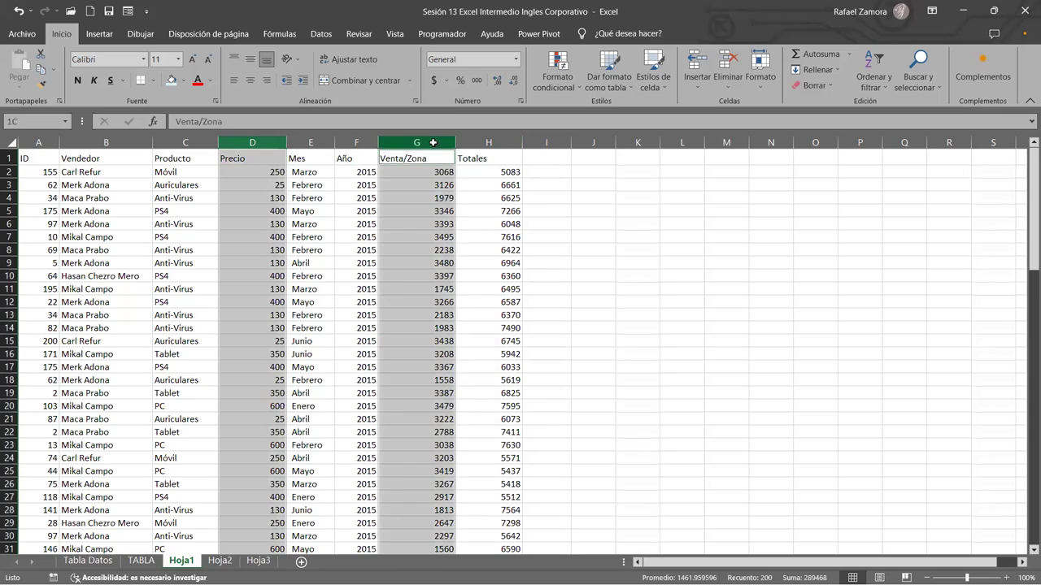
left_click(488, 142, "shift")
left_click(250, 81)
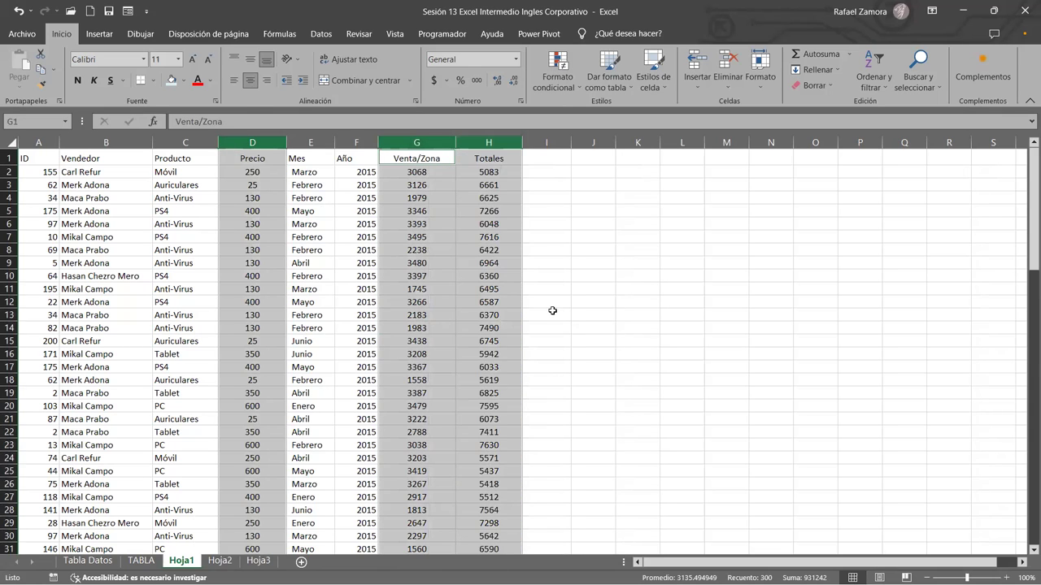
left_click(580, 330)
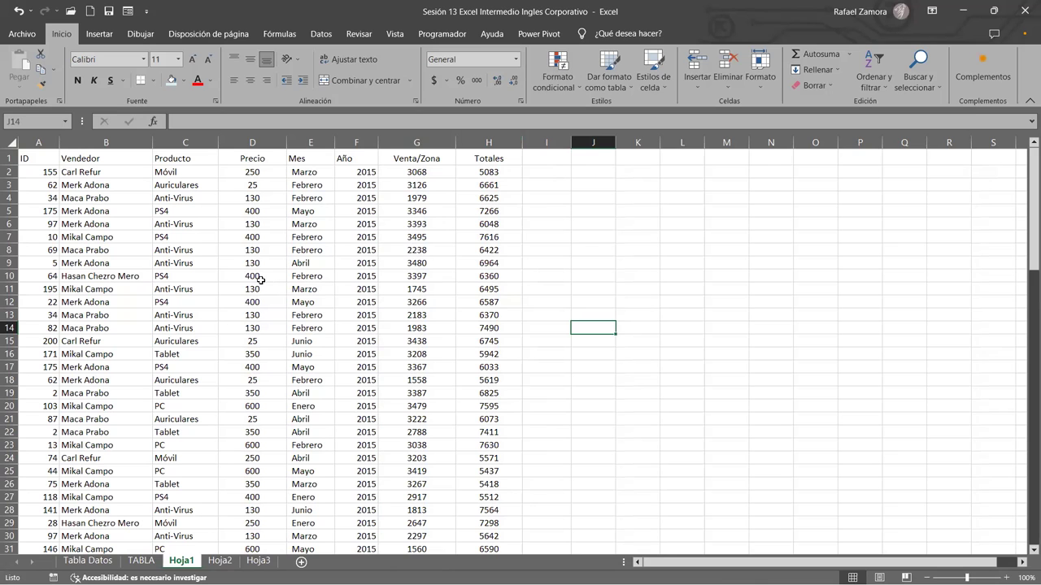
left_click(140, 168)
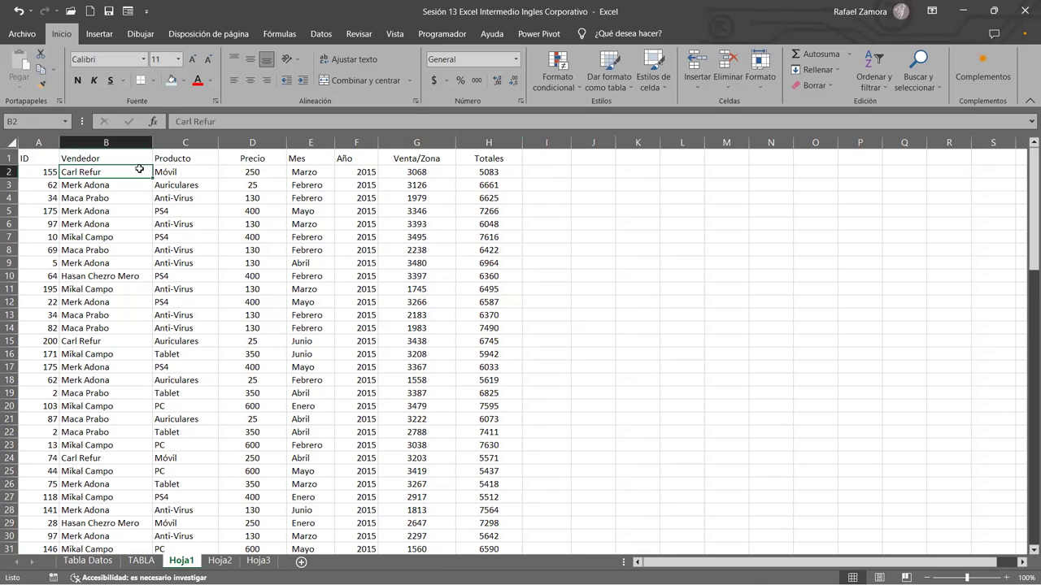
key("ctrl+Down")
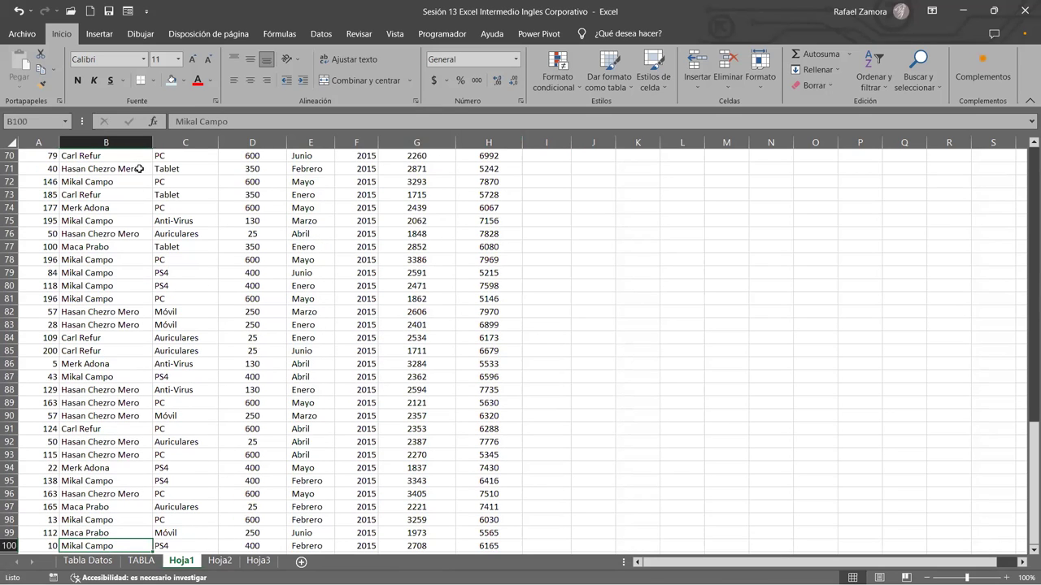
key("ctrl+Up")
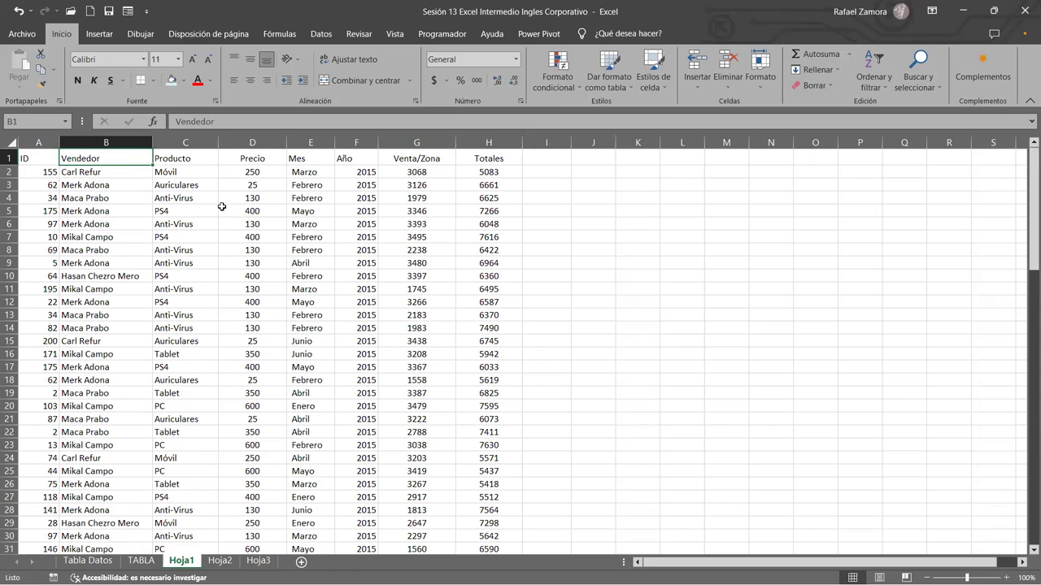
left_click(297, 298)
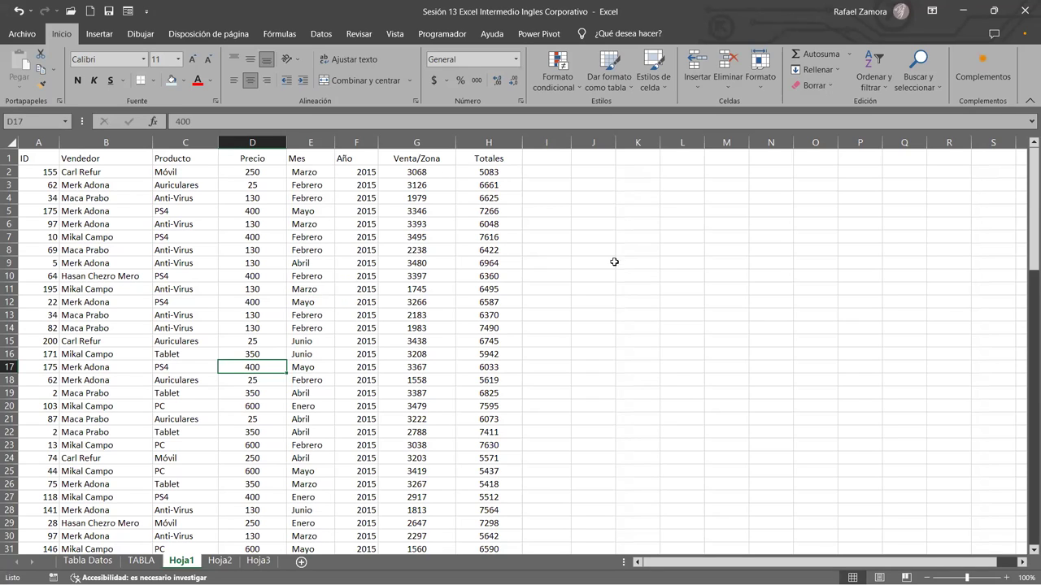
left_click(175, 273)
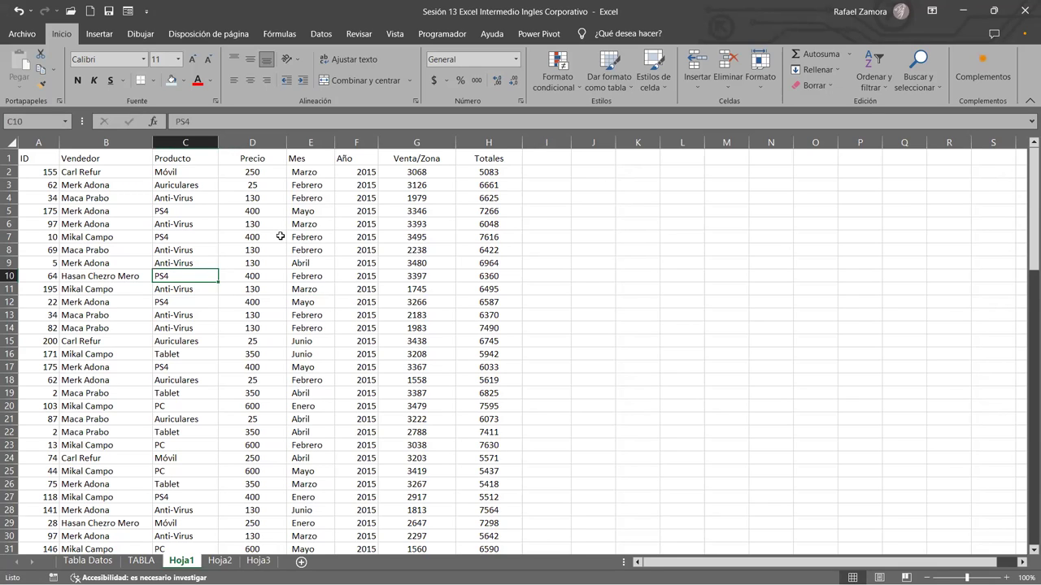
left_click(278, 236)
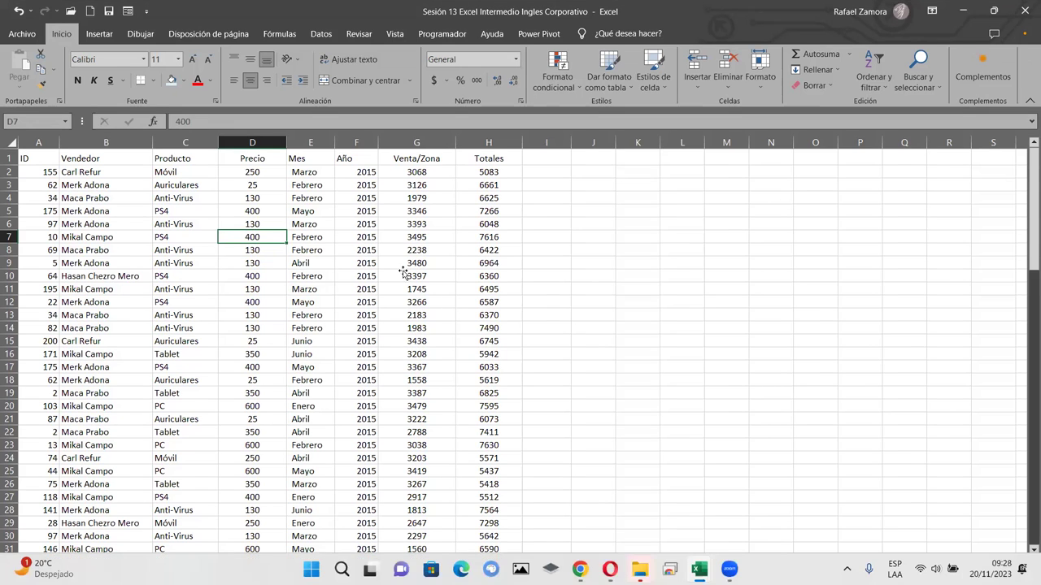
Place the active cell at D6 inside the sales data and show the Insertar ribbon commands.
left_click(411, 290)
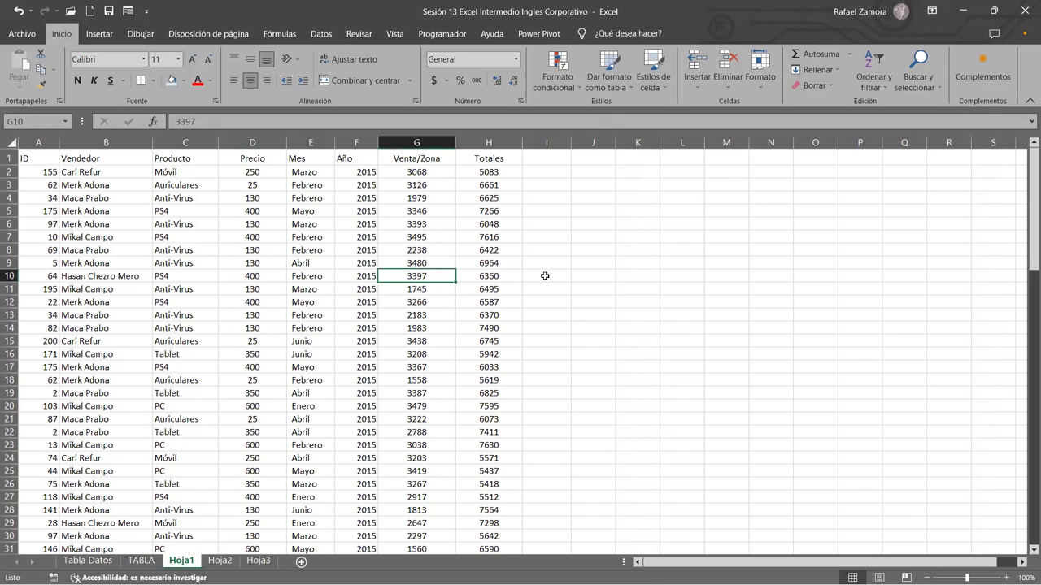
mouse_move(539, 198)
left_mouse_down()
mouse_move(548, 370)
mouse_move(541, 217)
left_mouse_up()
left_click(558, 341)
left_click(538, 200)
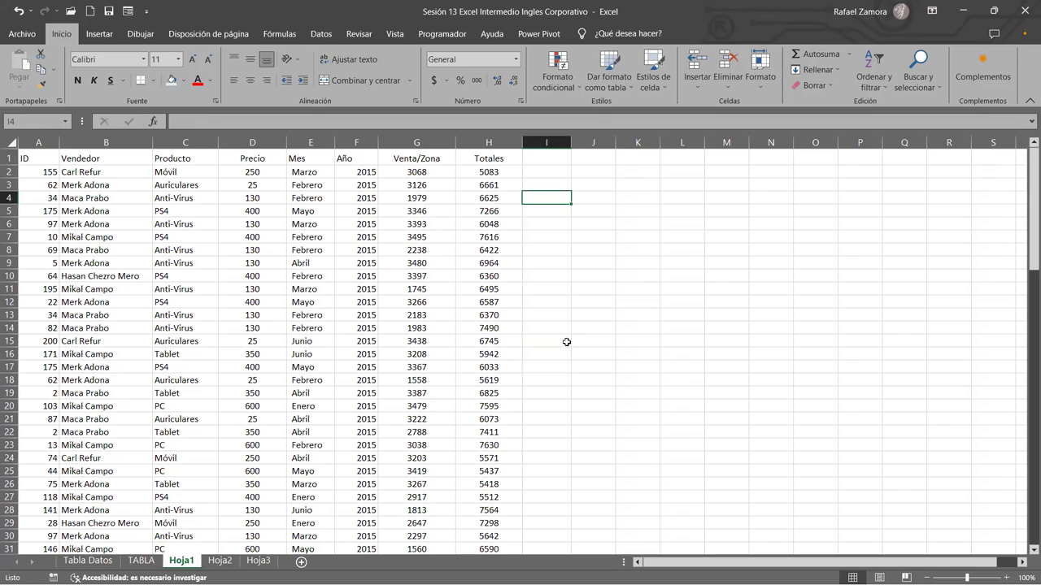
left_click(545, 299)
left_click(553, 236)
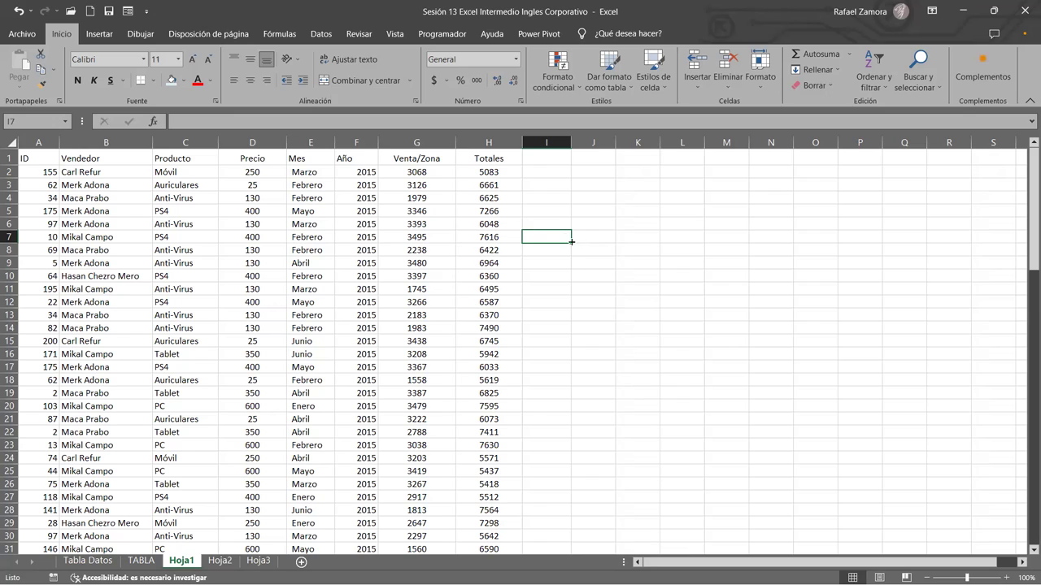
left_click(268, 229)
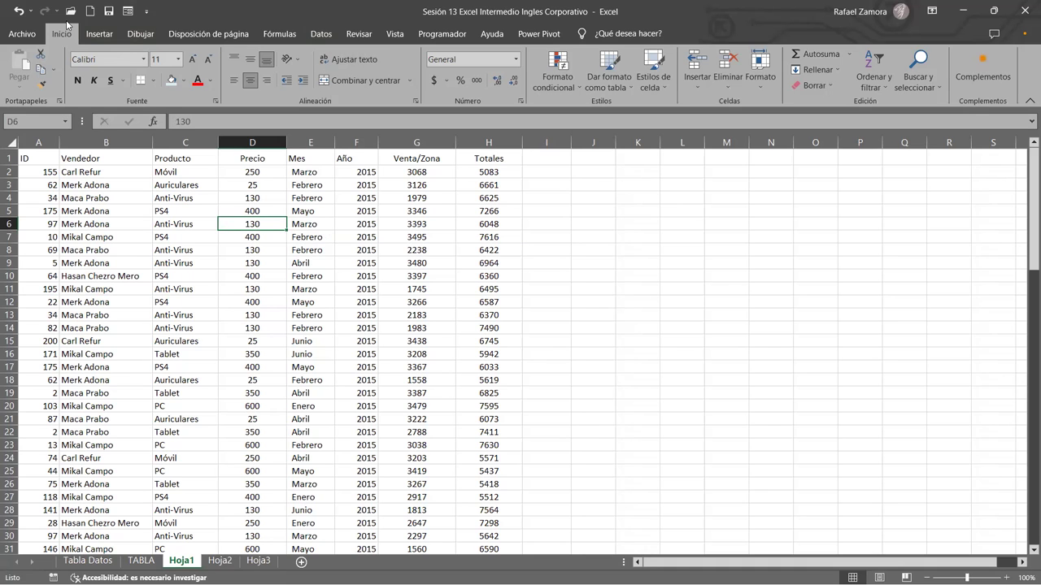
left_click(105, 38)
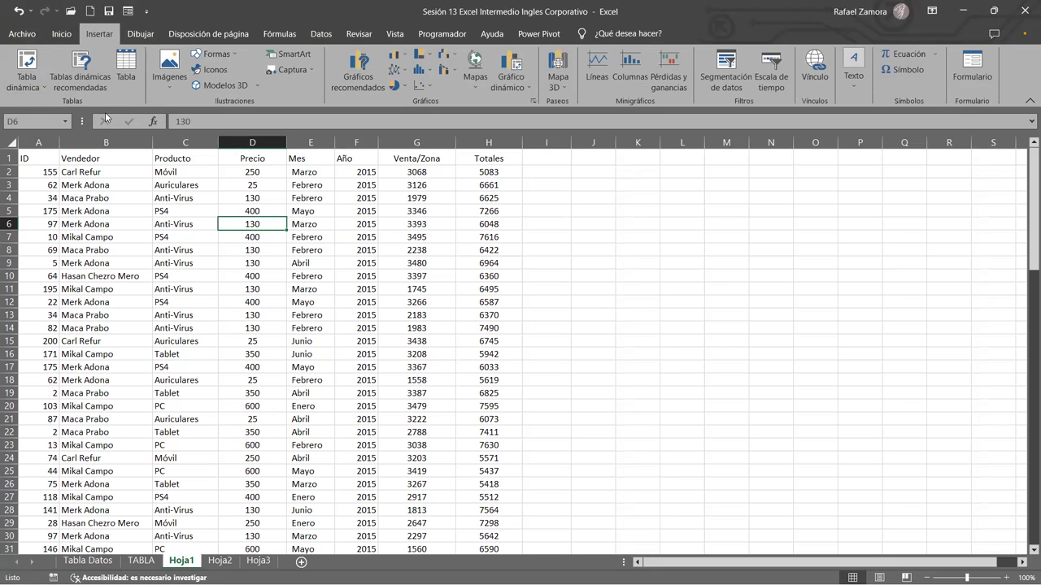
left_click(83, 62)
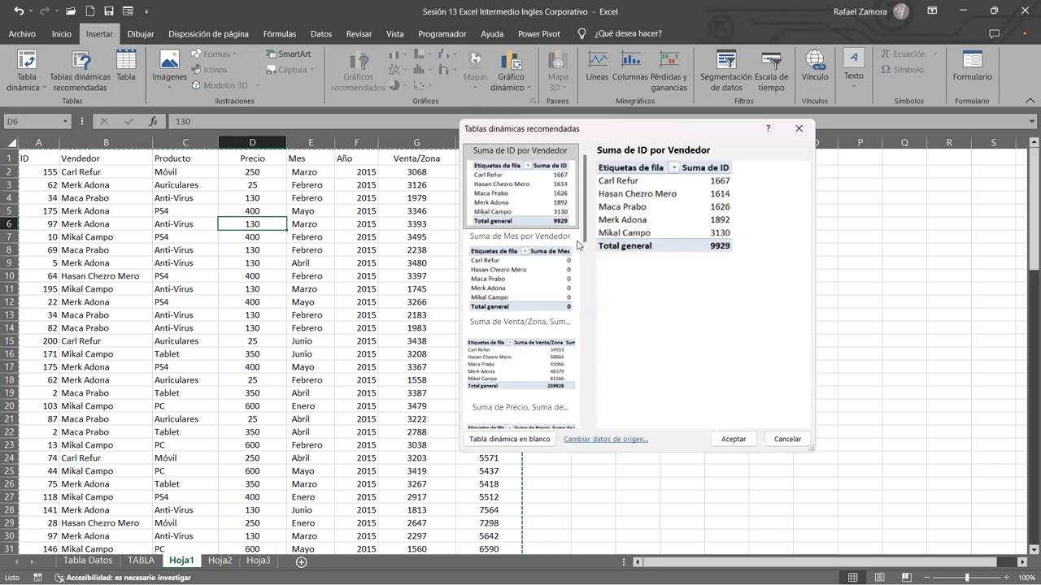
left_click(565, 260)
left_click(543, 363)
scroll(547, 358, "down", 3)
left_click(539, 305)
left_click(552, 396)
left_click(556, 219)
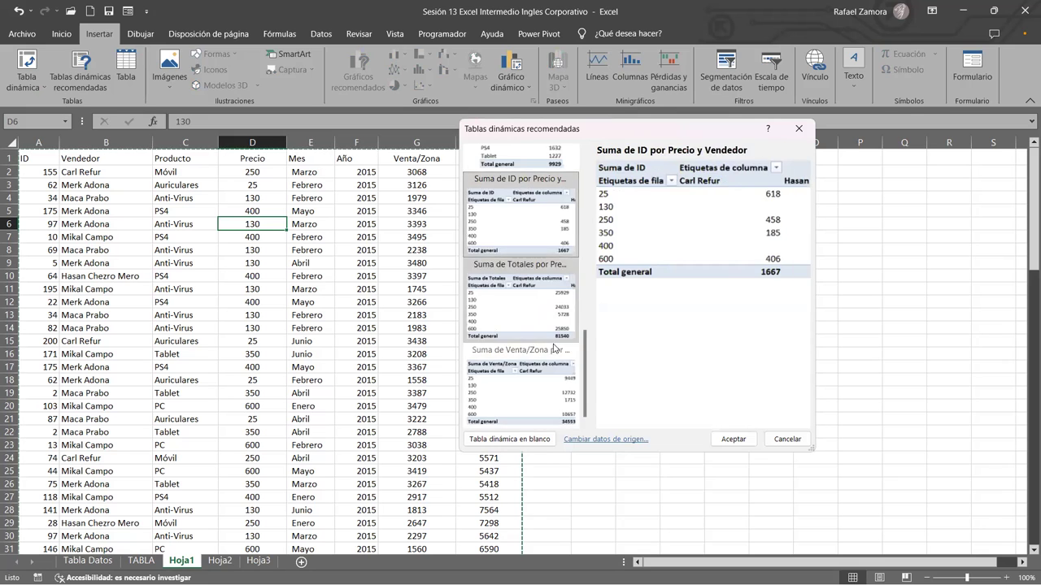
left_click(561, 388)
left_click(547, 301)
left_click(549, 216)
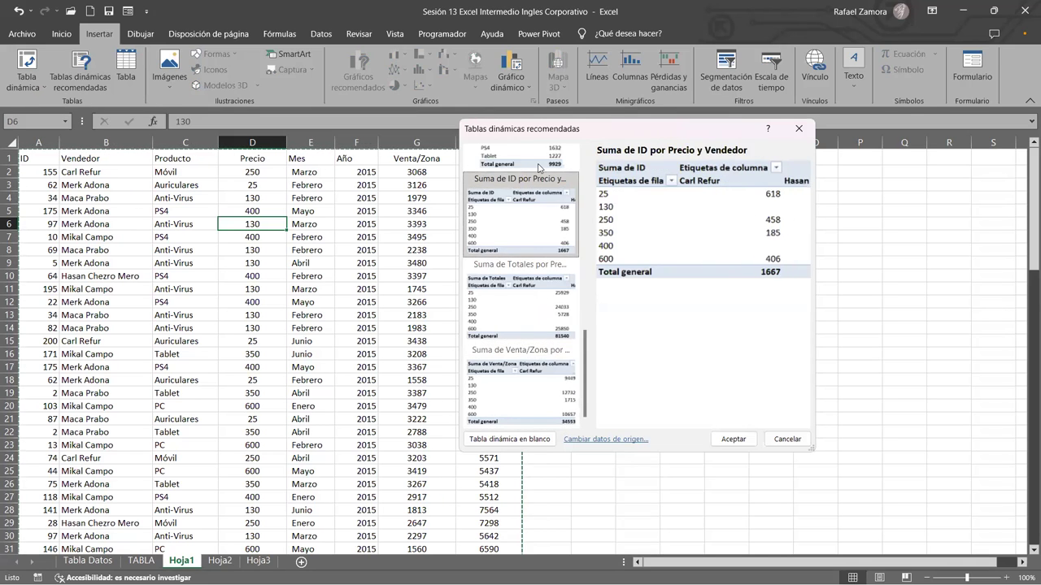
left_click(548, 159)
scroll(559, 272, "up", 10)
left_click(560, 276)
left_click(550, 210)
left_click(532, 295)
scroll(532, 313, "down", 3)
left_click(532, 333)
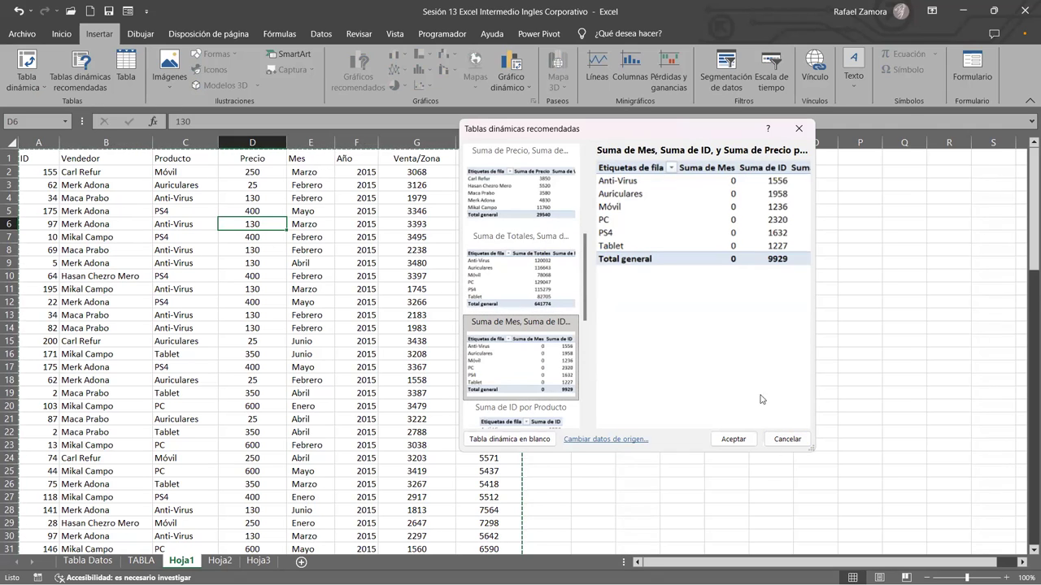
left_click(787, 439)
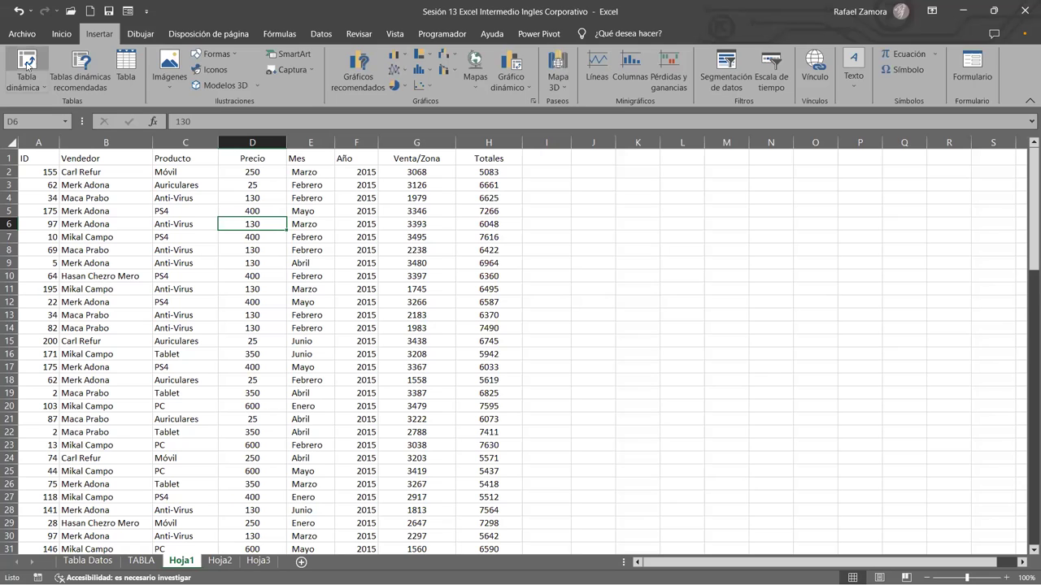
Create an empty pivot table from Hoja1!$A$1:$H$100 on the existing sheet at cell K4.
left_click(16, 62)
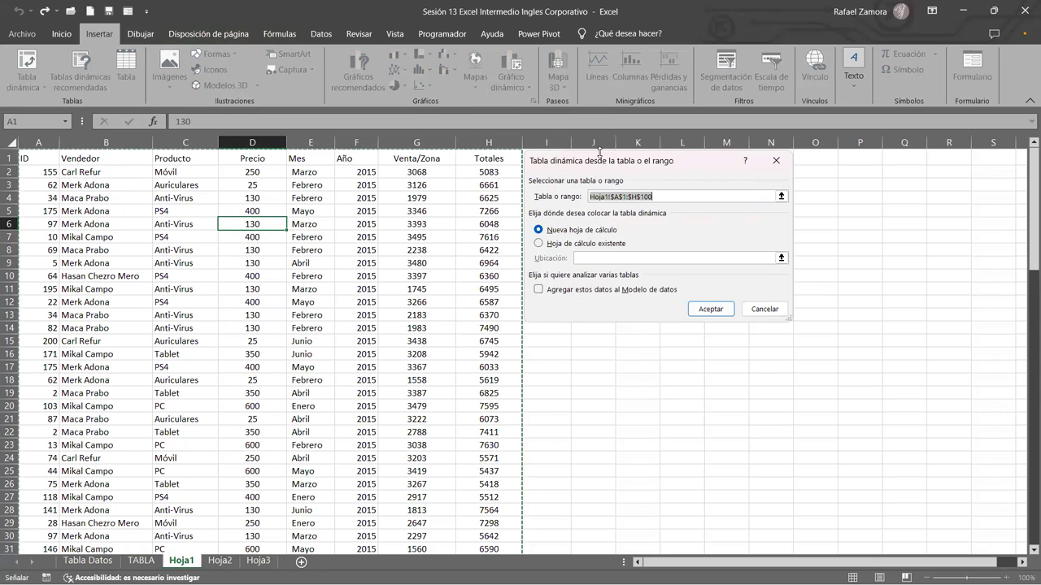
left_click_drag(611, 160, 632, 160)
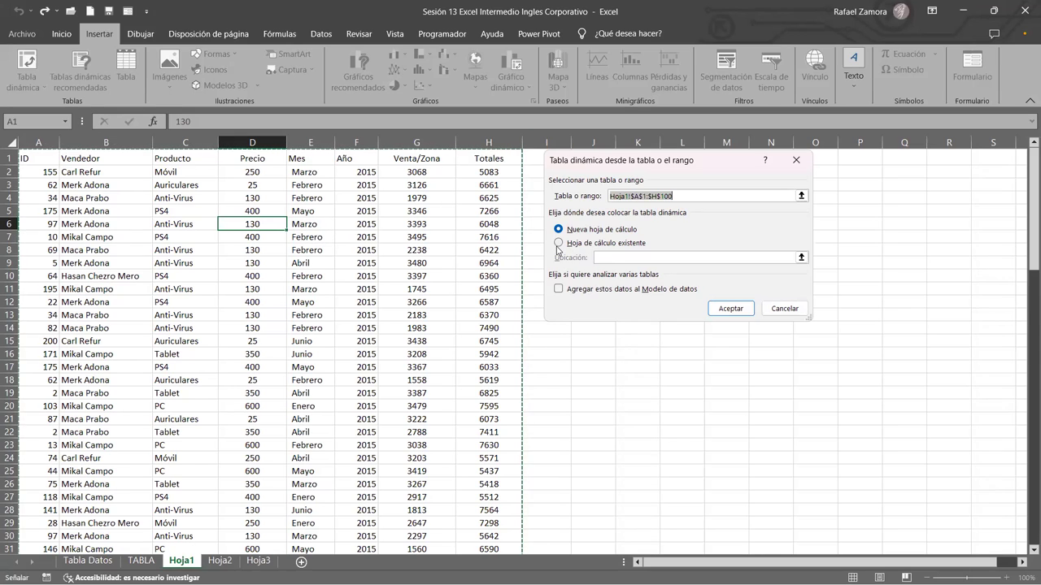
left_click(559, 244)
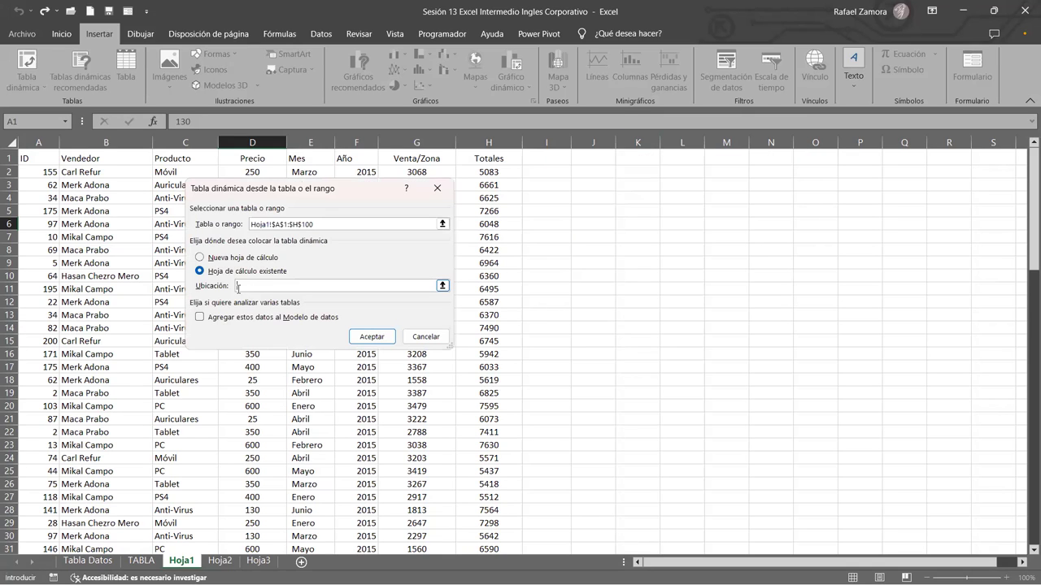
left_click_drag(347, 195, 330, 204)
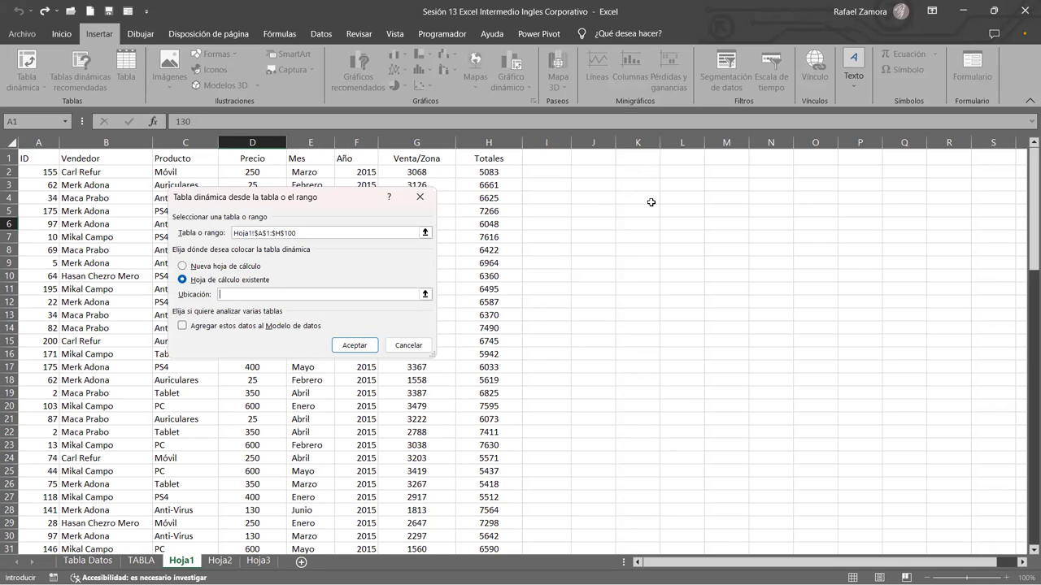
left_click(639, 197)
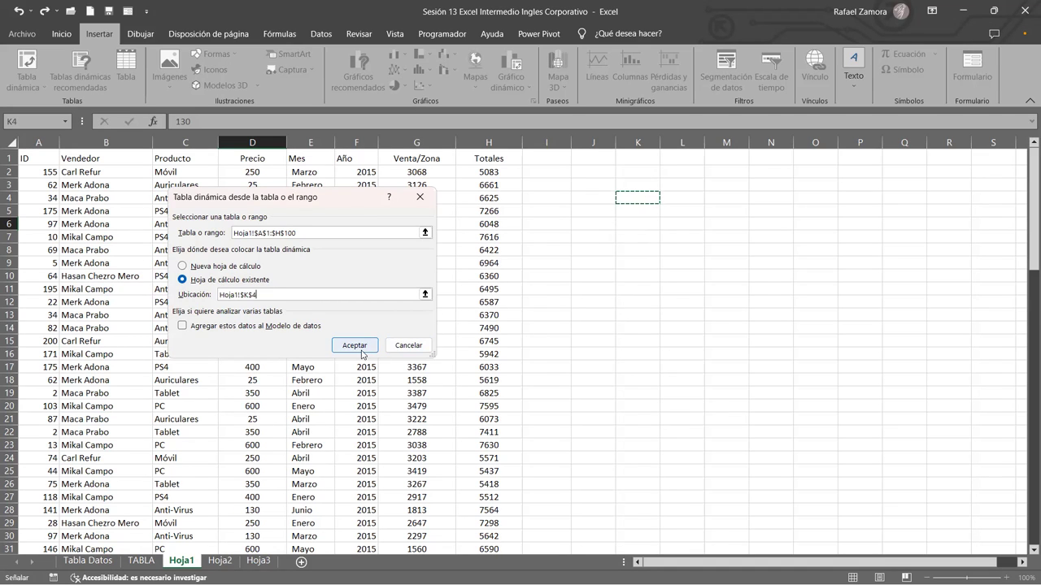
left_click(357, 346)
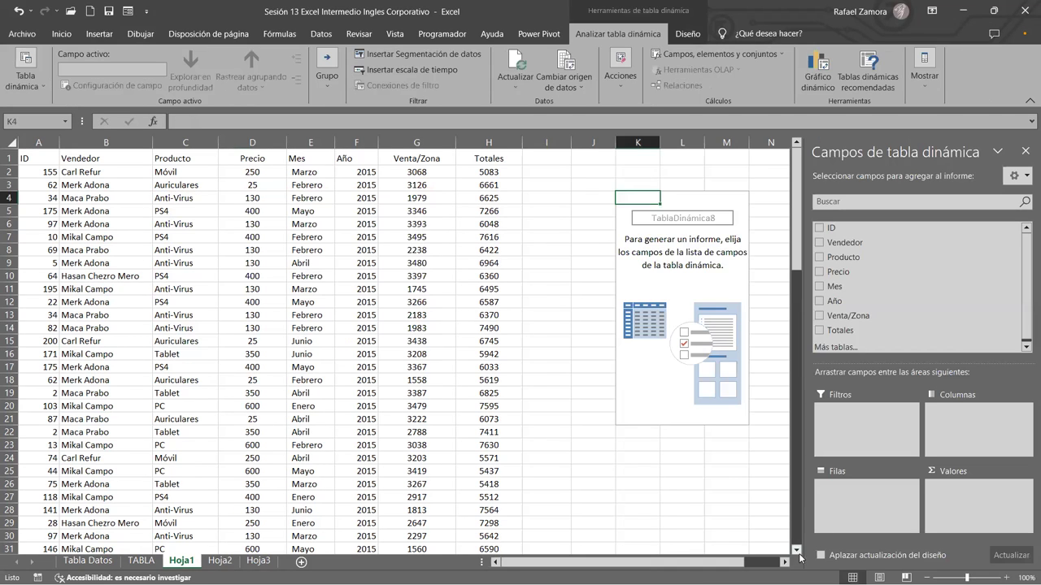
left_click(784, 561)
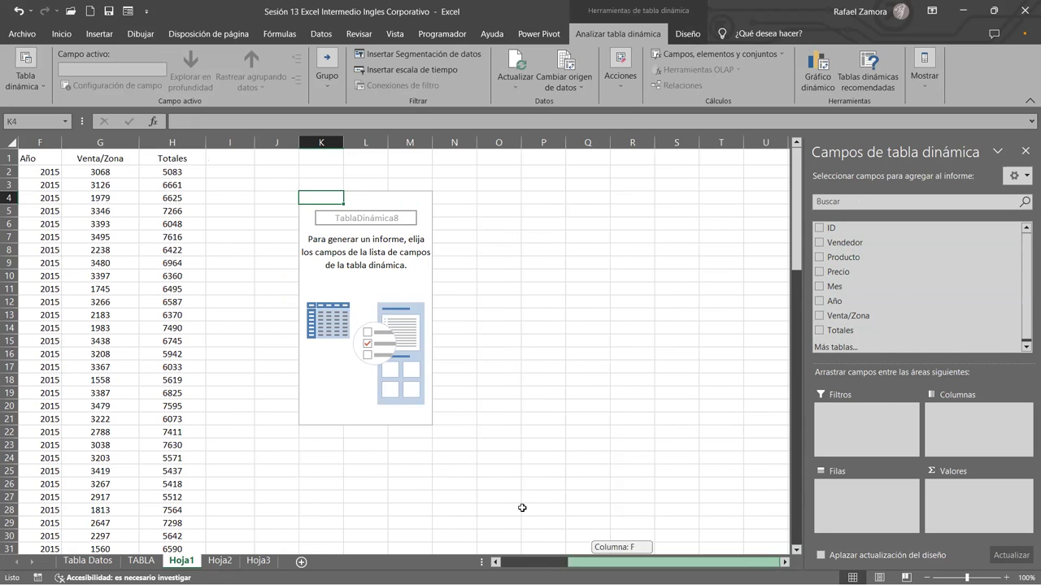
left_click_drag(674, 562, 607, 562)
left_click_drag(36, 159, 483, 160)
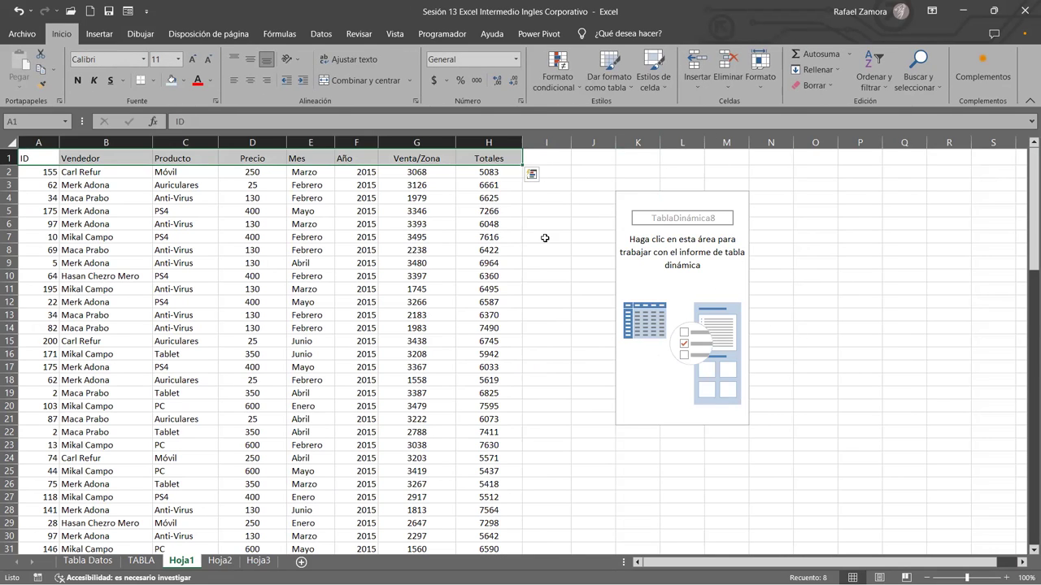
left_click(517, 266)
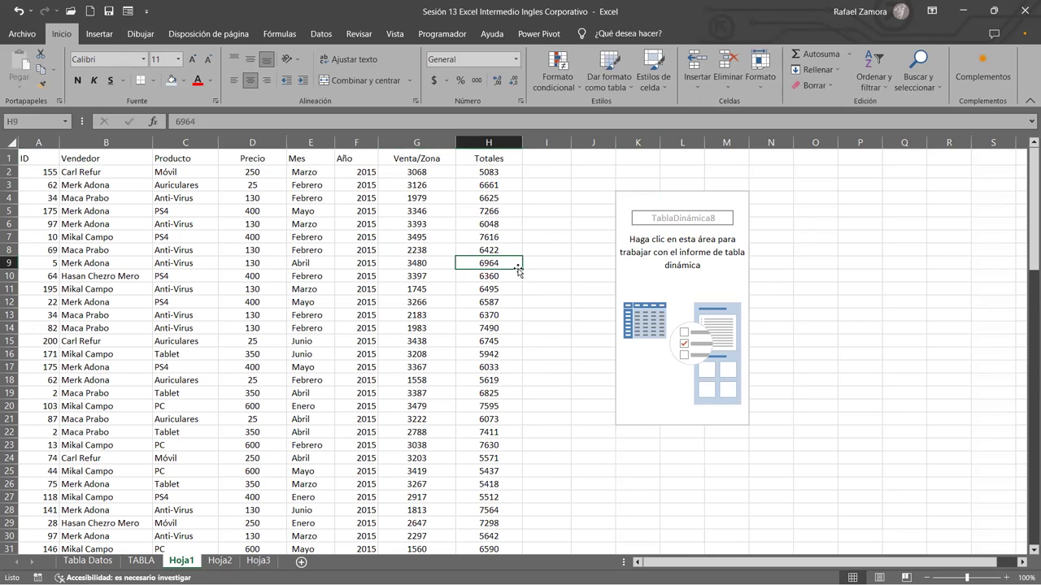
left_click(1023, 562)
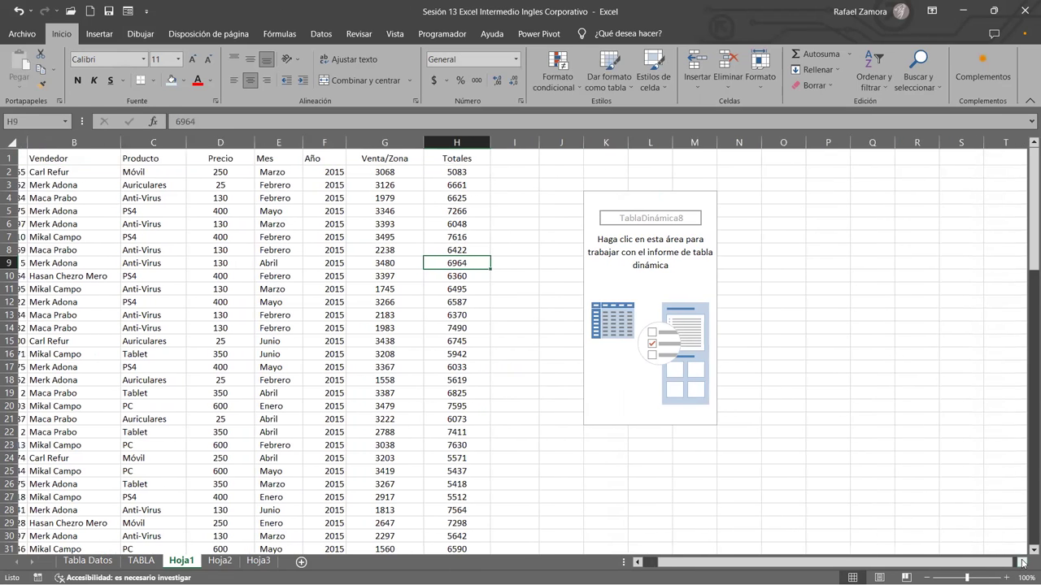
left_click(1023, 561)
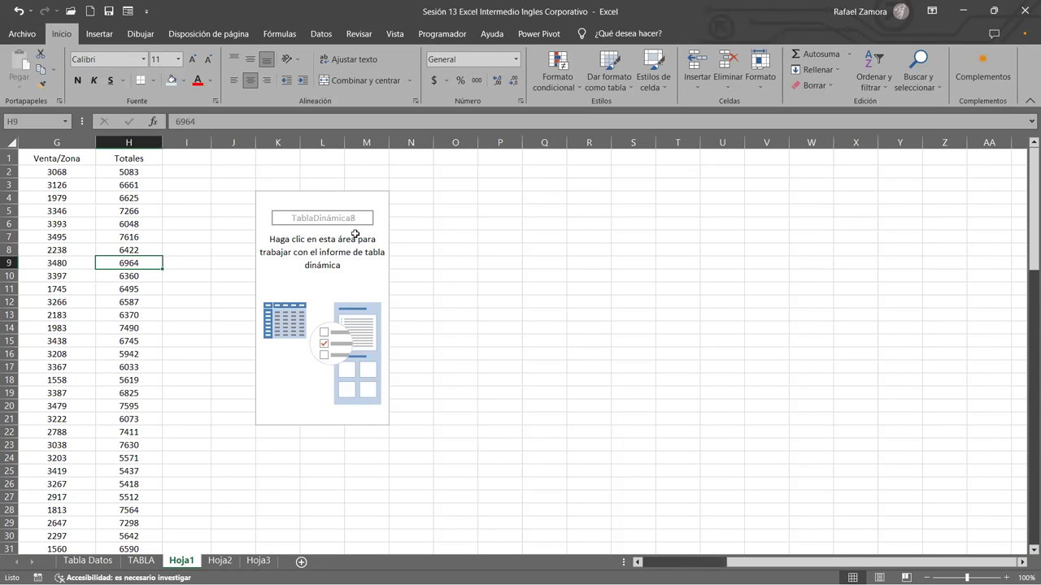
left_click(351, 274)
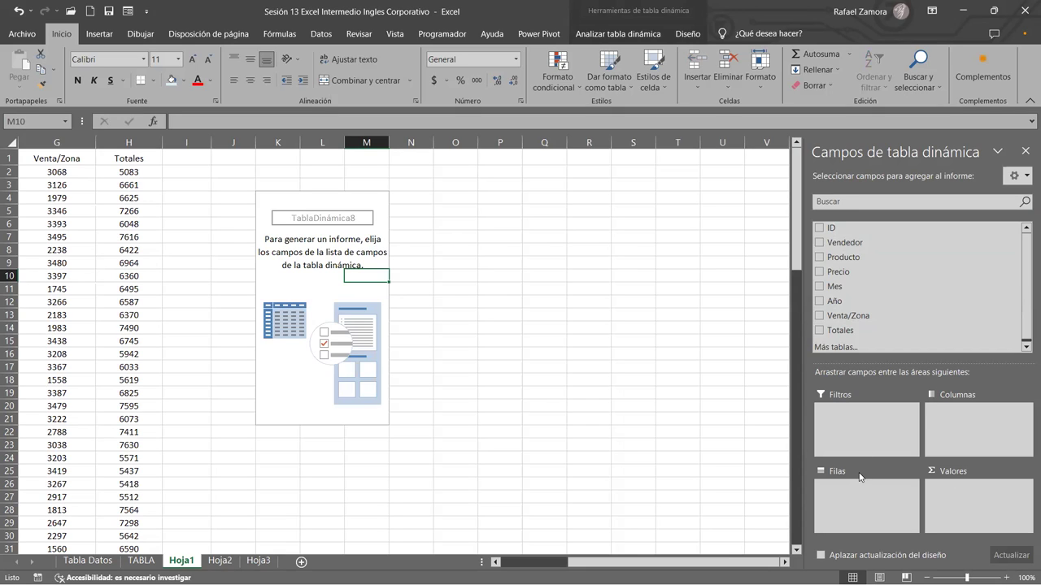
left_click(140, 561)
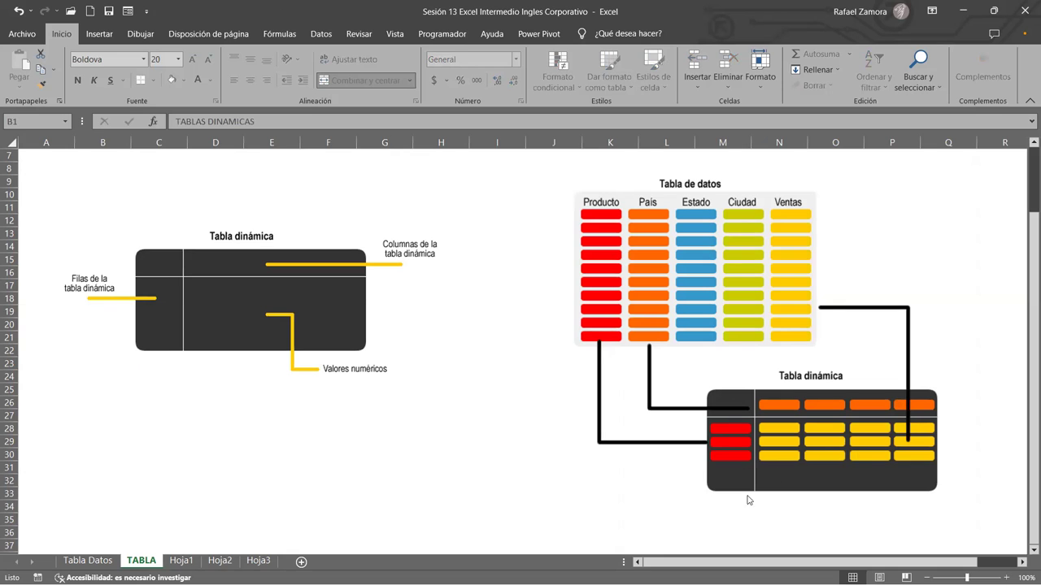
key("ctrl+Page_Down")
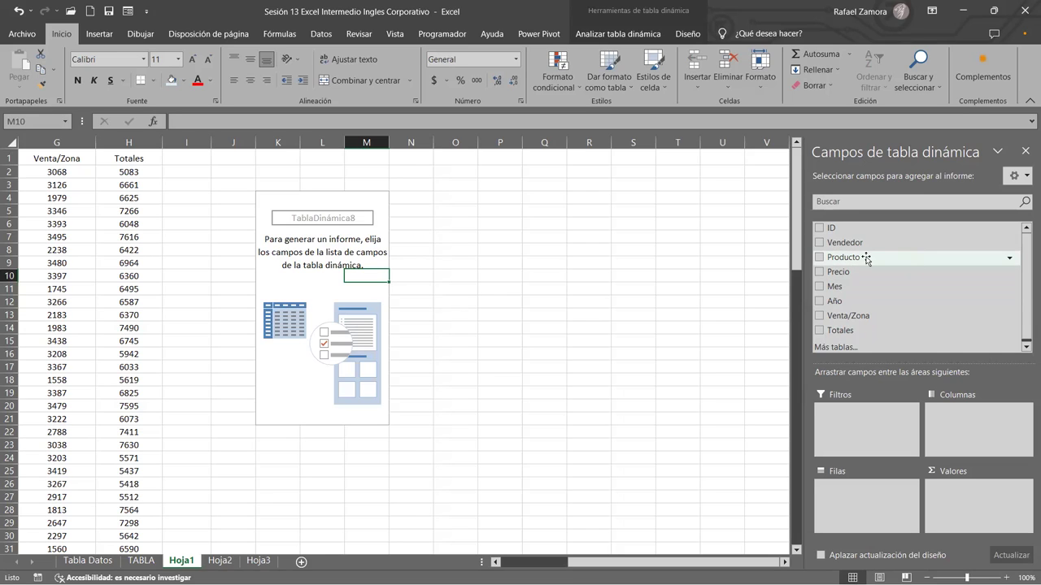
Put Producto in Filas and Totales in Valores, giving Suma de Totales totalling 641774.
left_click_drag(845, 257, 880, 509)
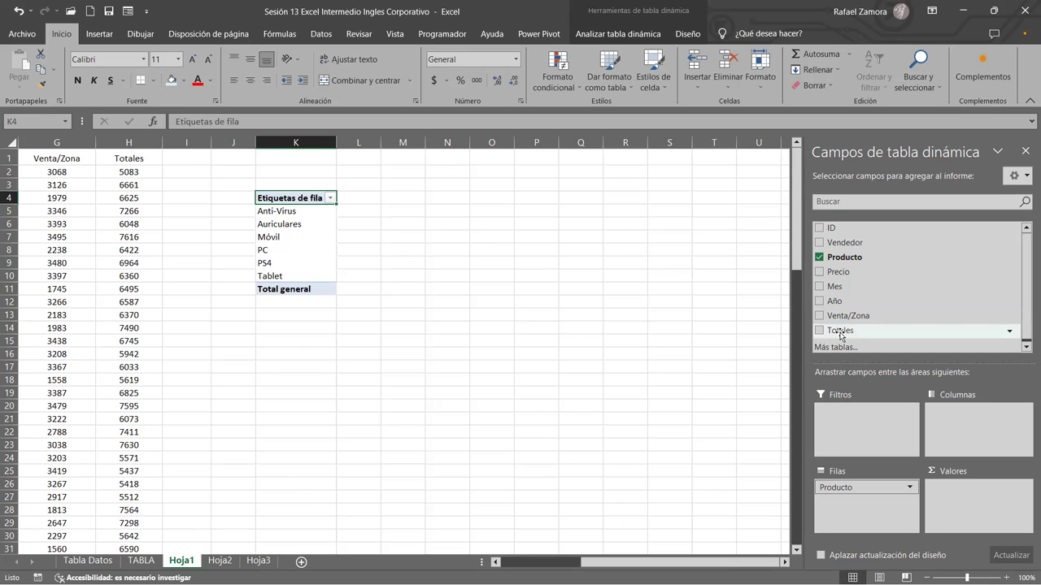
mouse_move(840, 333)
left_mouse_down()
mouse_move(965, 477)
mouse_move(977, 508)
left_mouse_up()
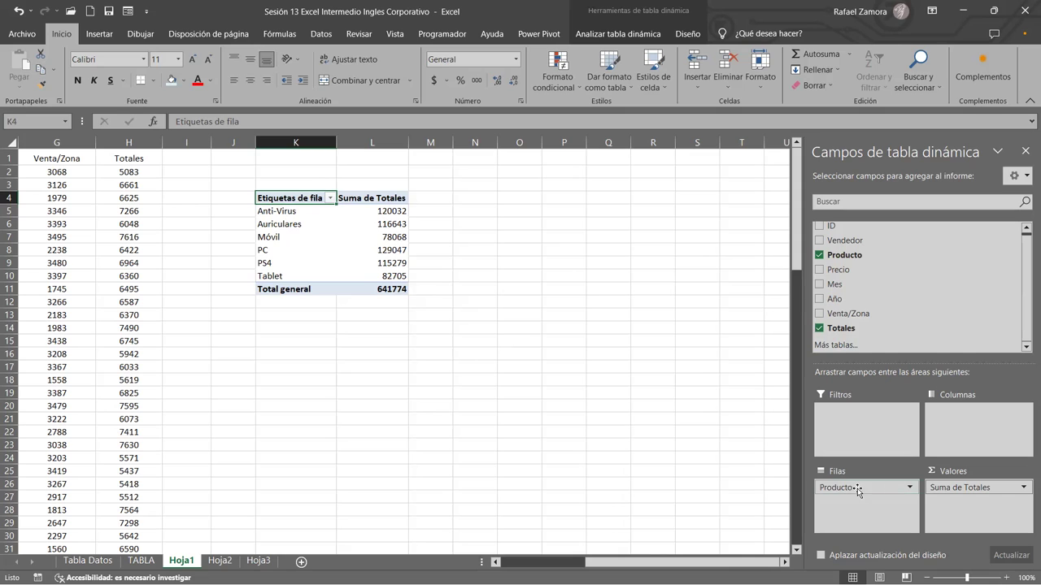
left_click_drag(882, 495, 865, 280)
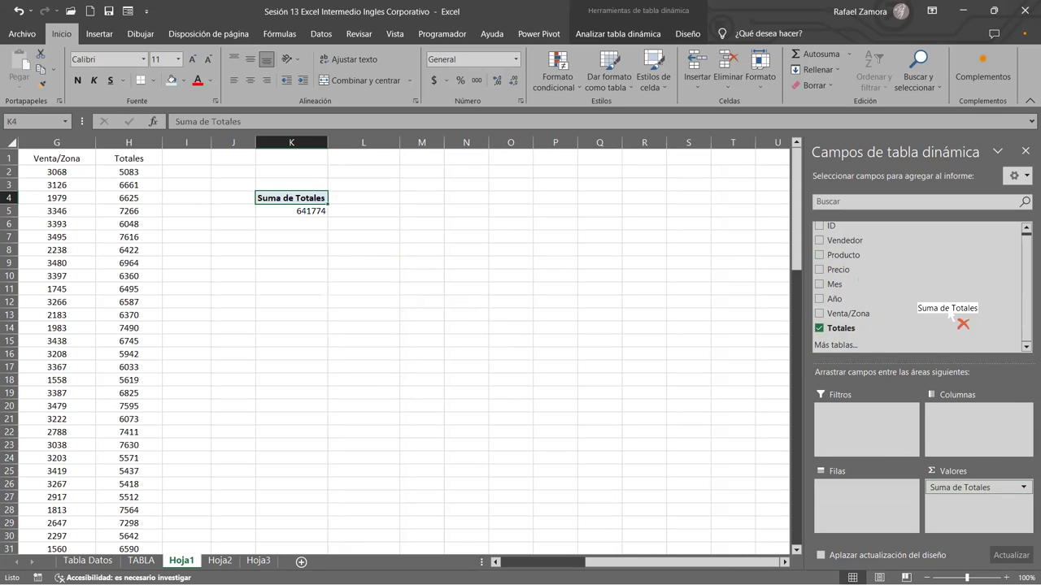
left_click_drag(1002, 496, 935, 272)
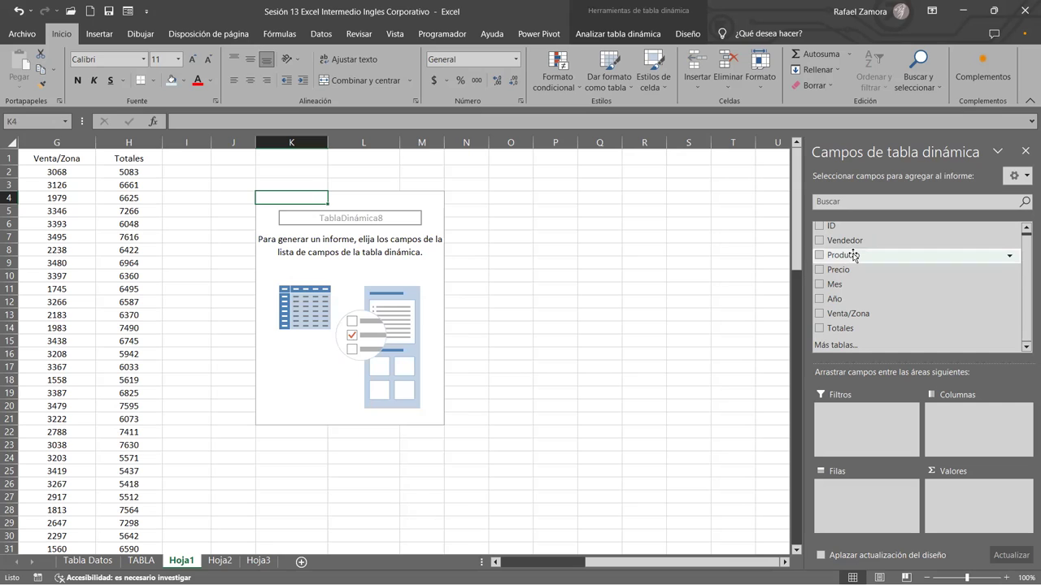
mouse_move(853, 256)
left_mouse_down()
mouse_move(892, 512)
mouse_move(881, 508)
left_mouse_up()
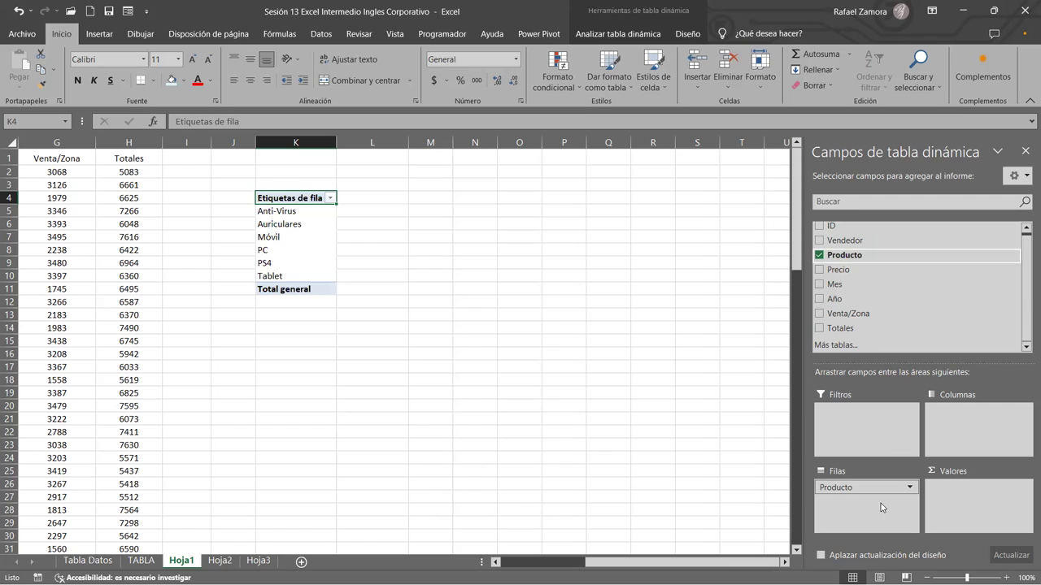
mouse_move(840, 328)
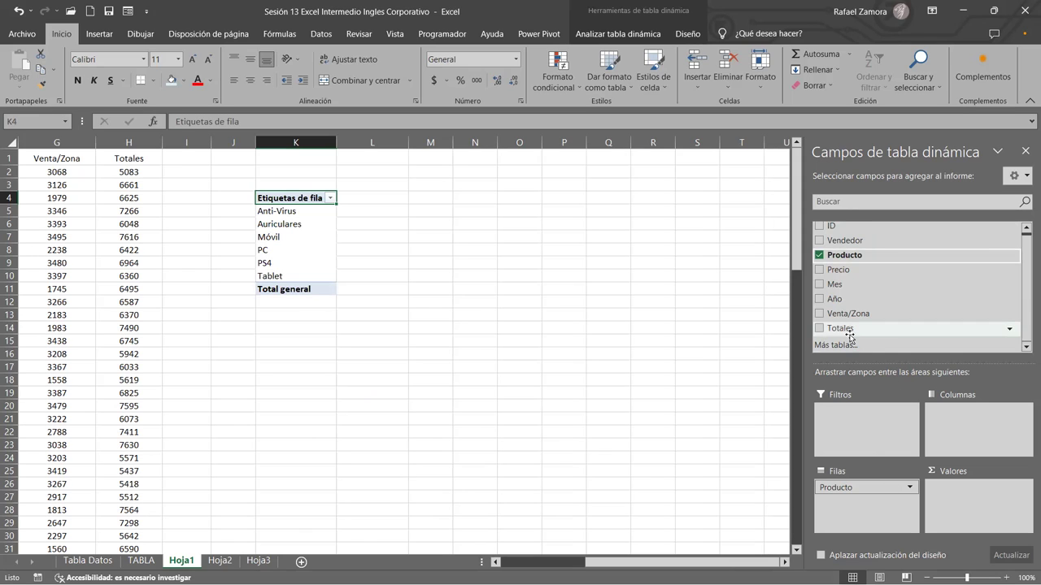
left_click_drag(841, 333, 978, 512)
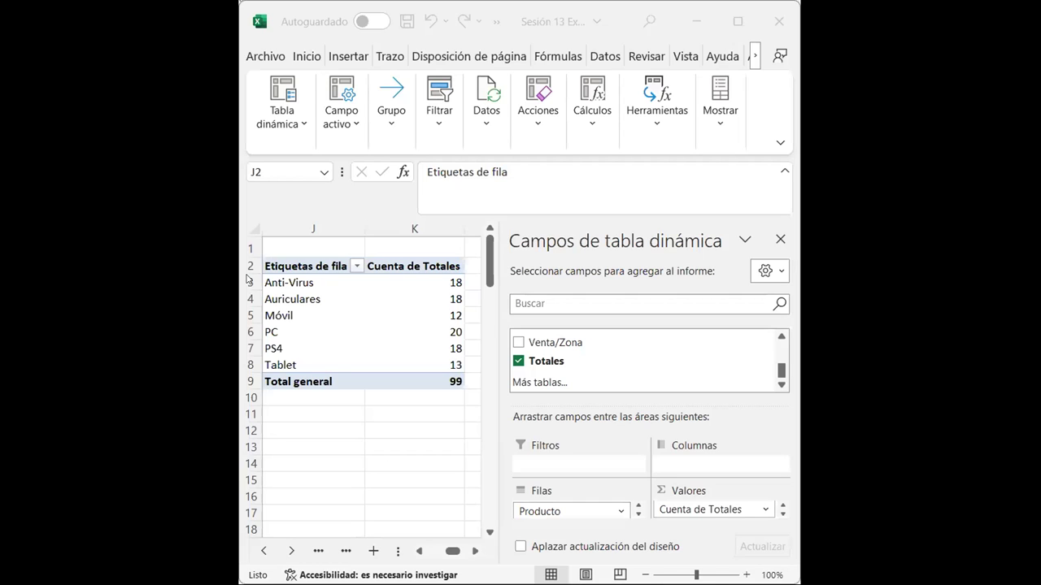
Activate the other workbook window whose pivot counts Totales per Producto.
left_click(323, 236)
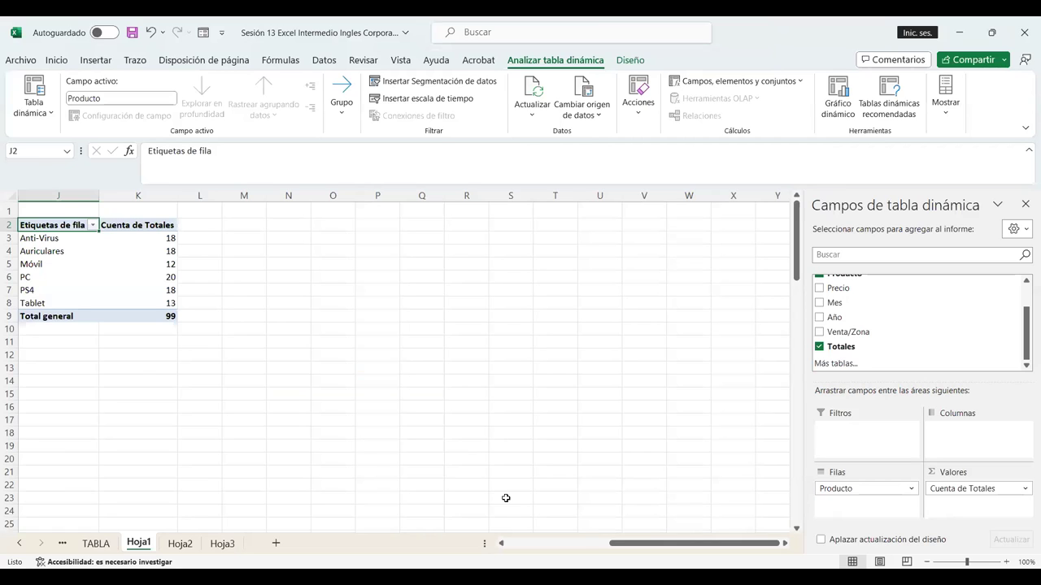
Drag Totales toward Valores, then undo the duplicate count of Totales that resulted.
mouse_move(841, 346)
left_mouse_down()
mouse_move(971, 437)
mouse_move(1008, 485)
mouse_move(1032, 497)
left_mouse_up()
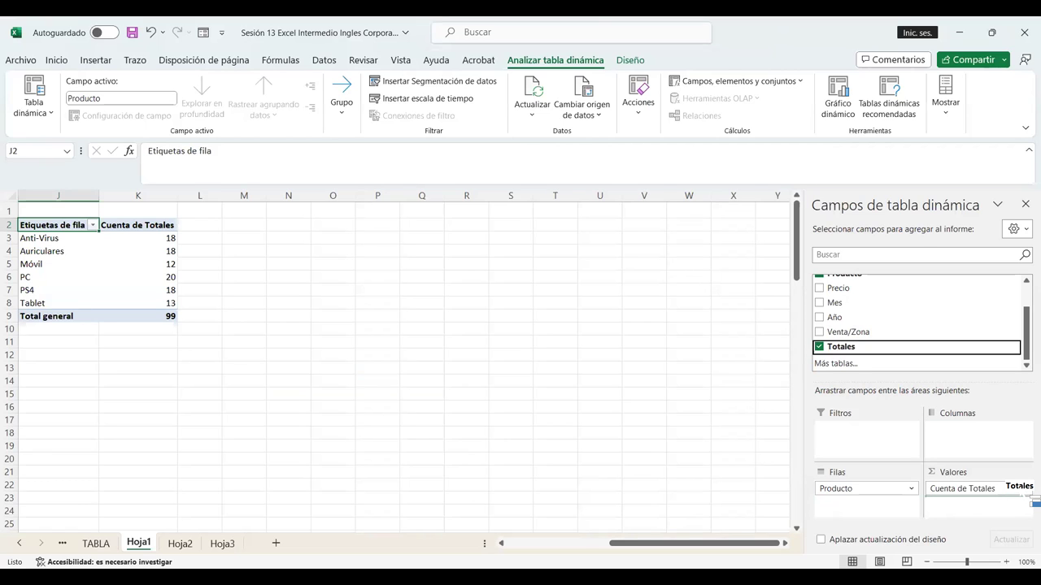
mouse_move(1031, 499)
left_mouse_down()
mouse_move(1017, 506)
mouse_move(858, 345)
mouse_move(994, 268)
left_mouse_up()
left_click_drag(994, 268, 994, 490)
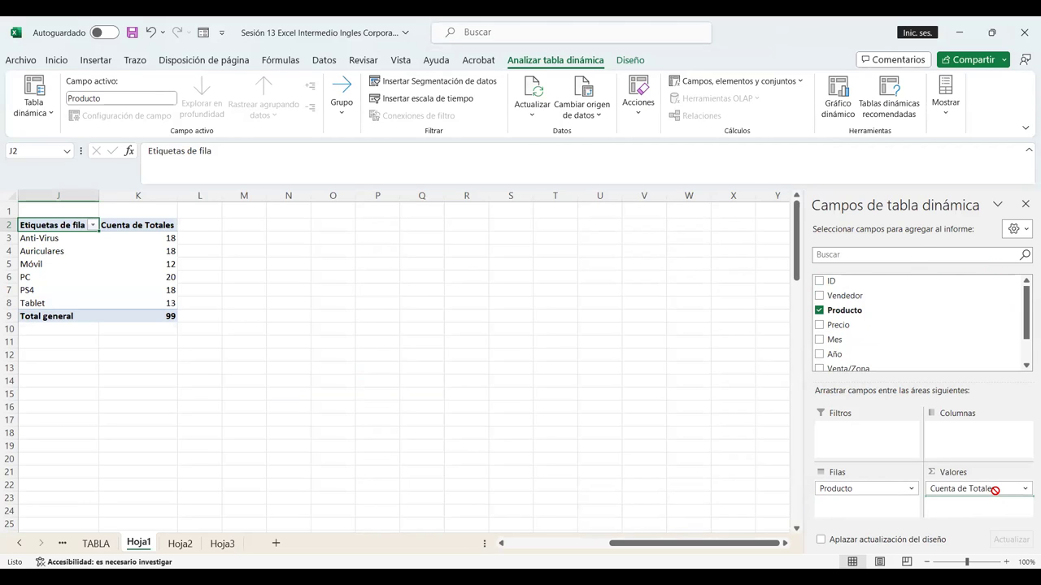
left_click_drag(994, 490, 995, 492)
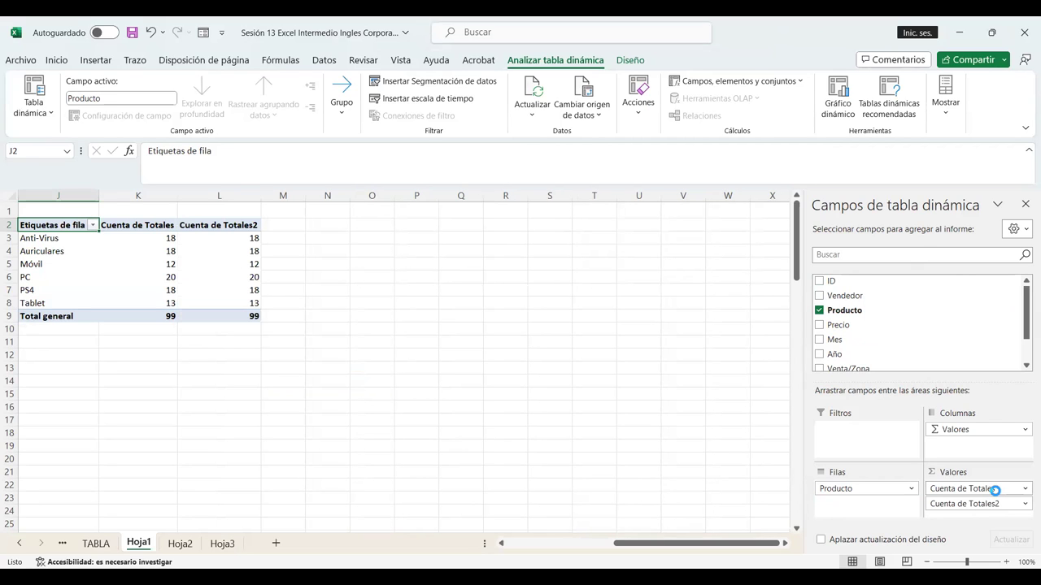
key("ctrl+z")
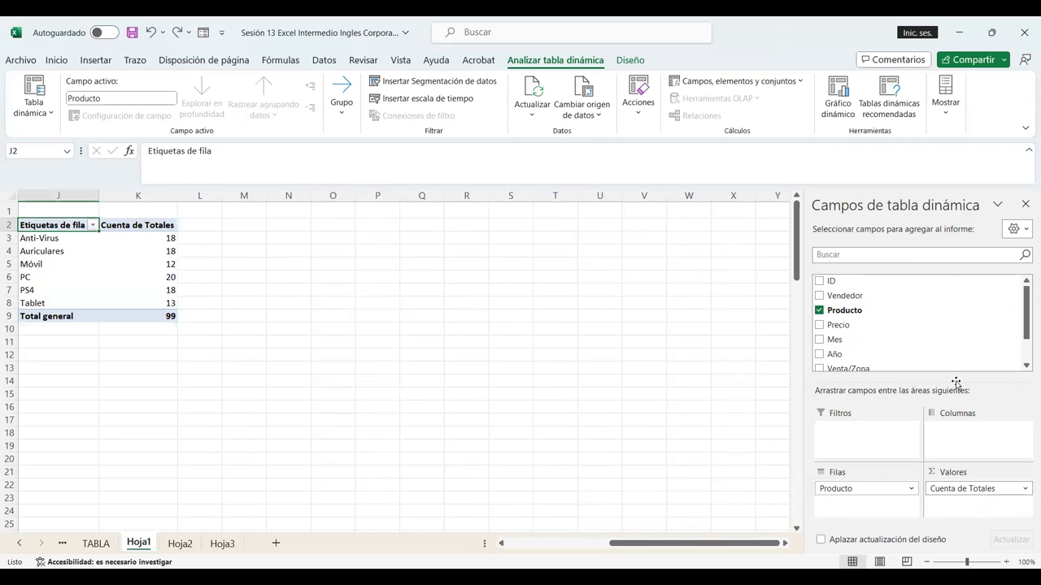
key("ctrl+z")
scroll(988, 344, "down", 1)
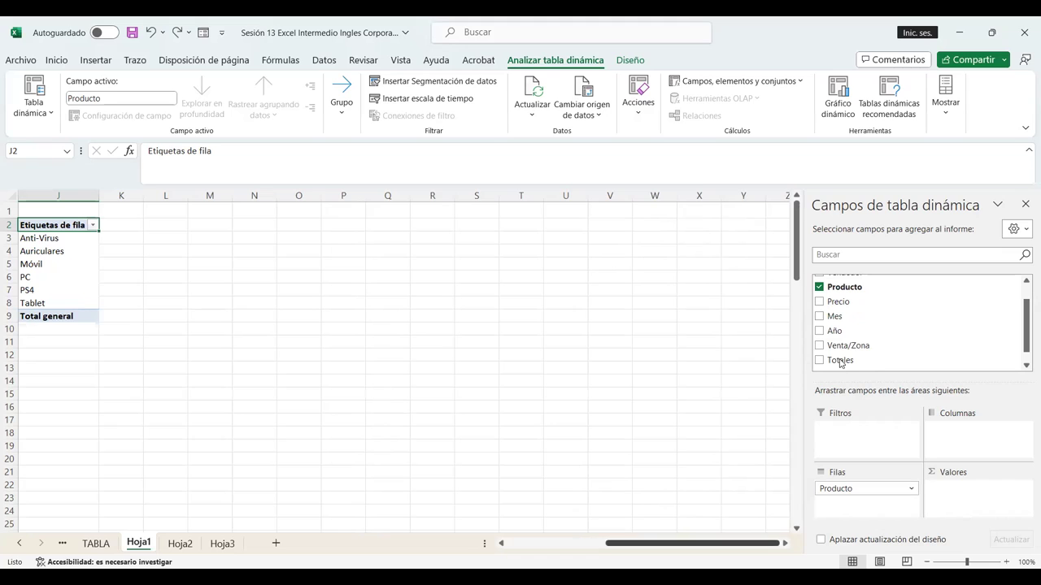
Add Totales to Valores as Cuenta de Totales and open that field's options menu.
left_click_drag(842, 363, 984, 503)
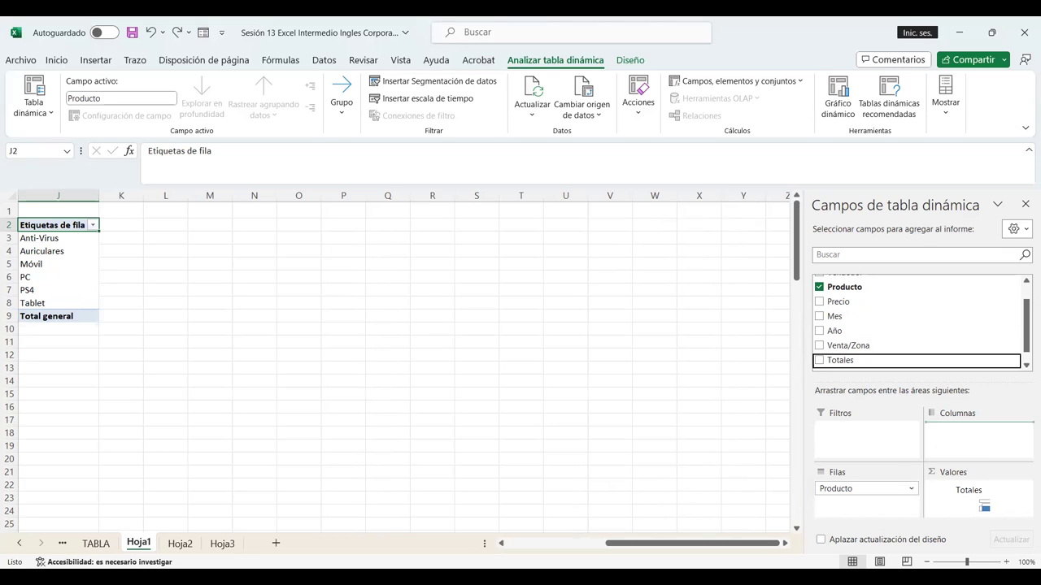
left_click_drag(986, 504, 965, 497)
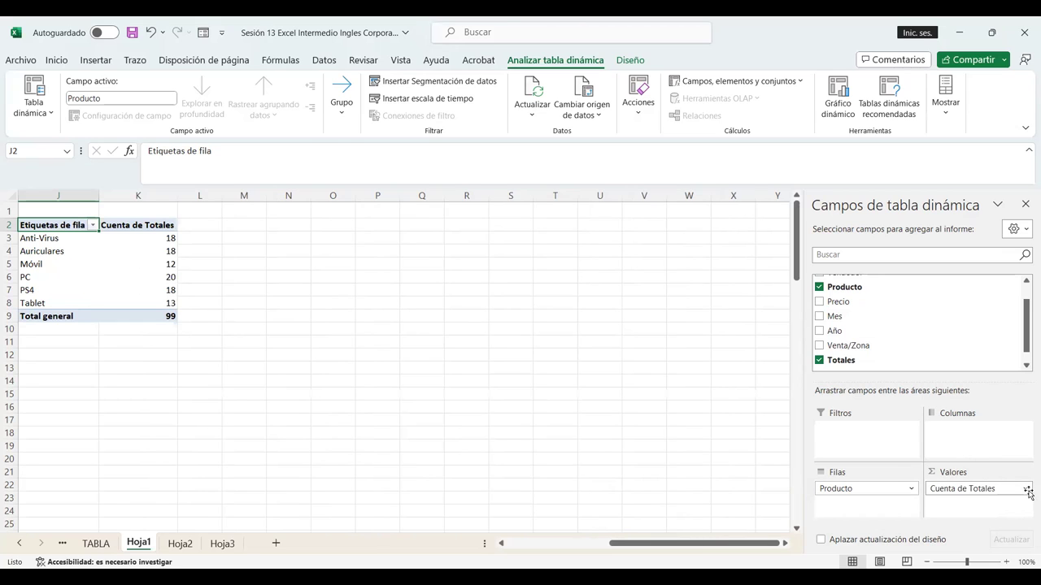
left_click(1027, 488)
left_click(1027, 488)
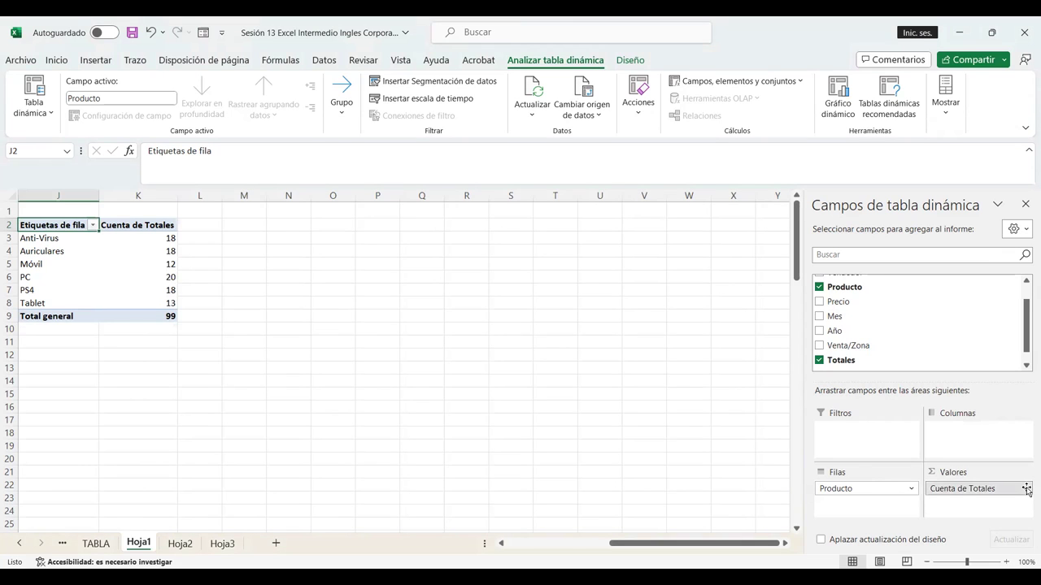
left_click(1026, 488)
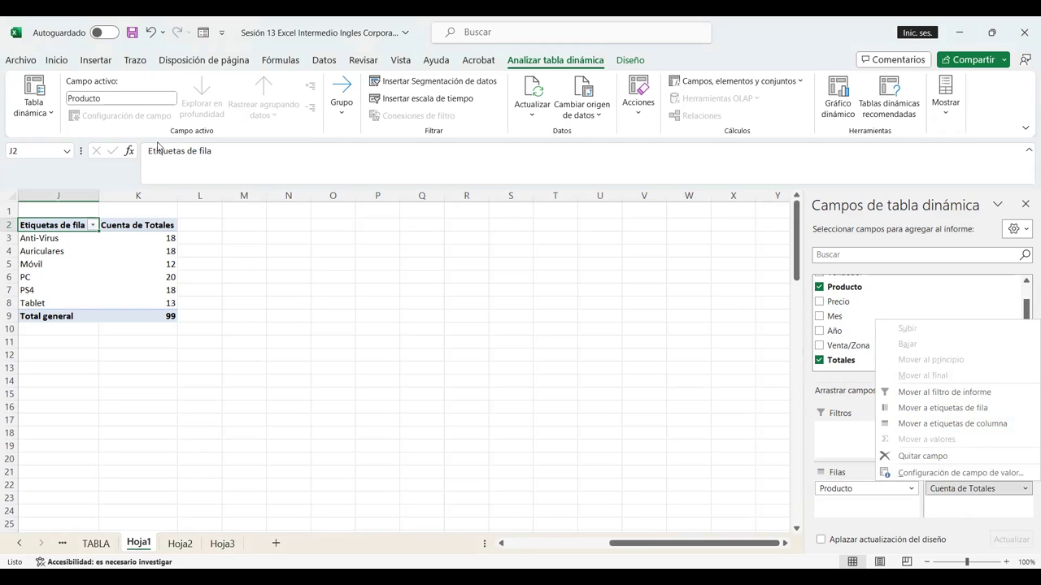
Change the Totales value field from Cuenta to Suma, giving PC 129047 and 641774 overall.
key("Up")
key("Return")
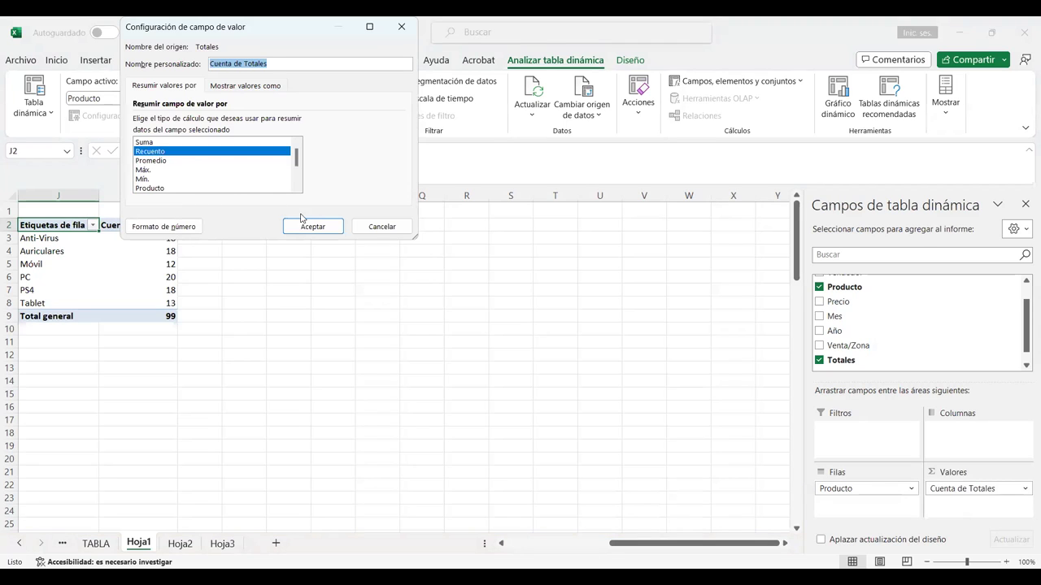
key("Up")
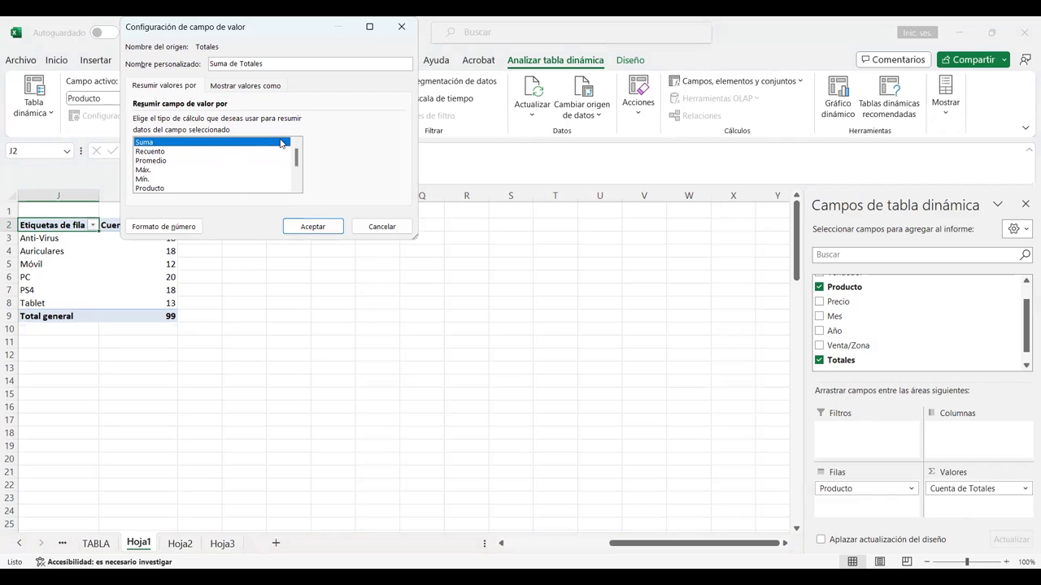
left_click(314, 226)
left_click(315, 226)
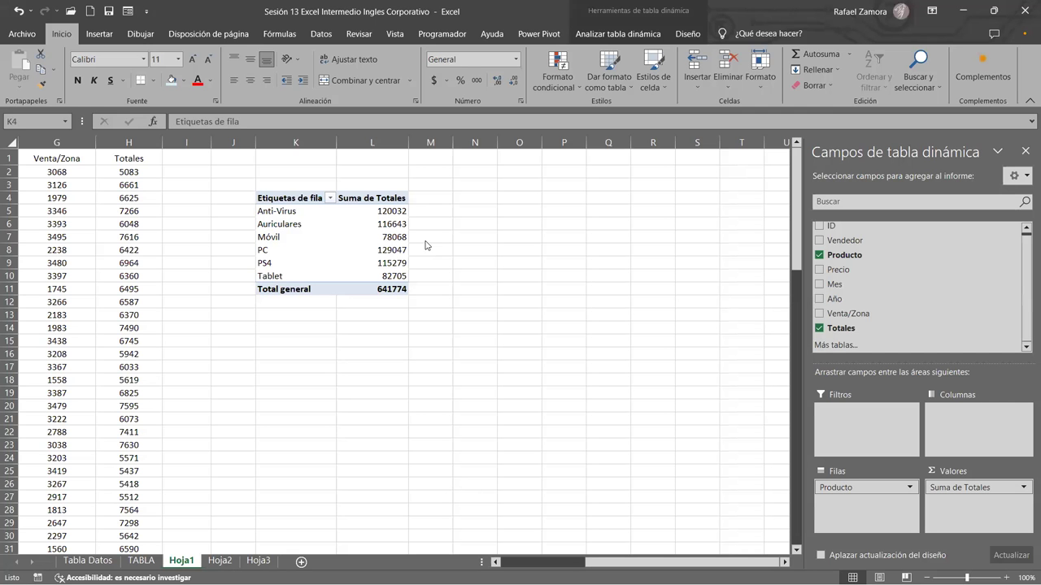
Check the Auriculares 116643 and PC 129047 pivot totals and source cells, then move to Hoja2.
left_click(401, 228)
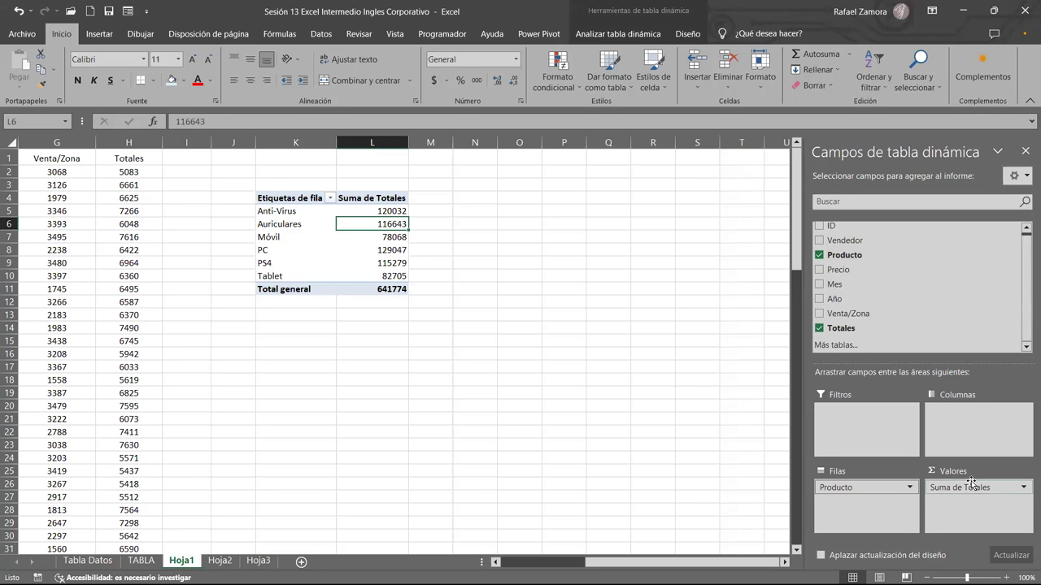
left_click(351, 249)
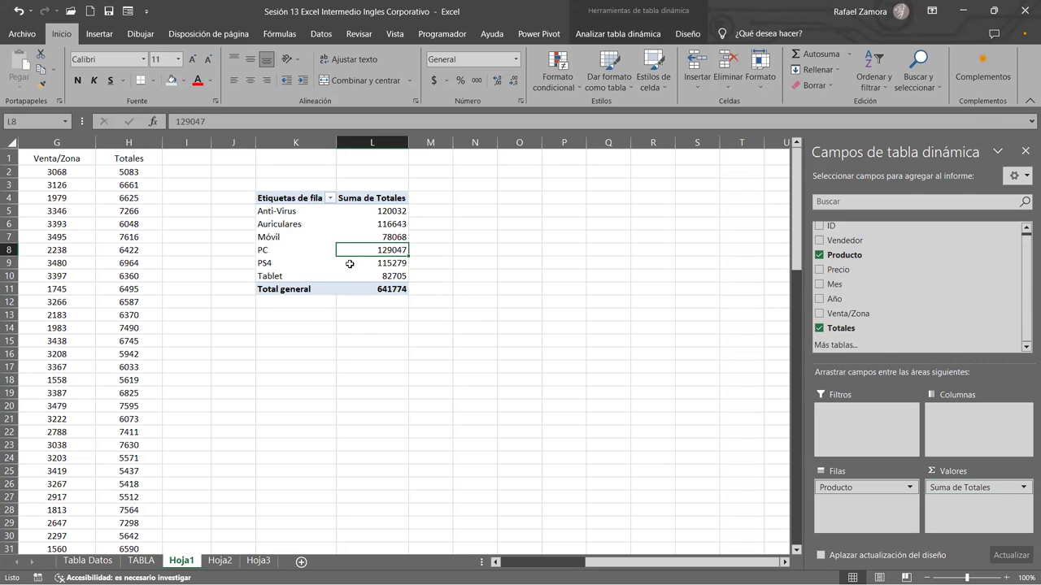
scroll(553, 492, "left", 5)
scroll(553, 493, "left", 2)
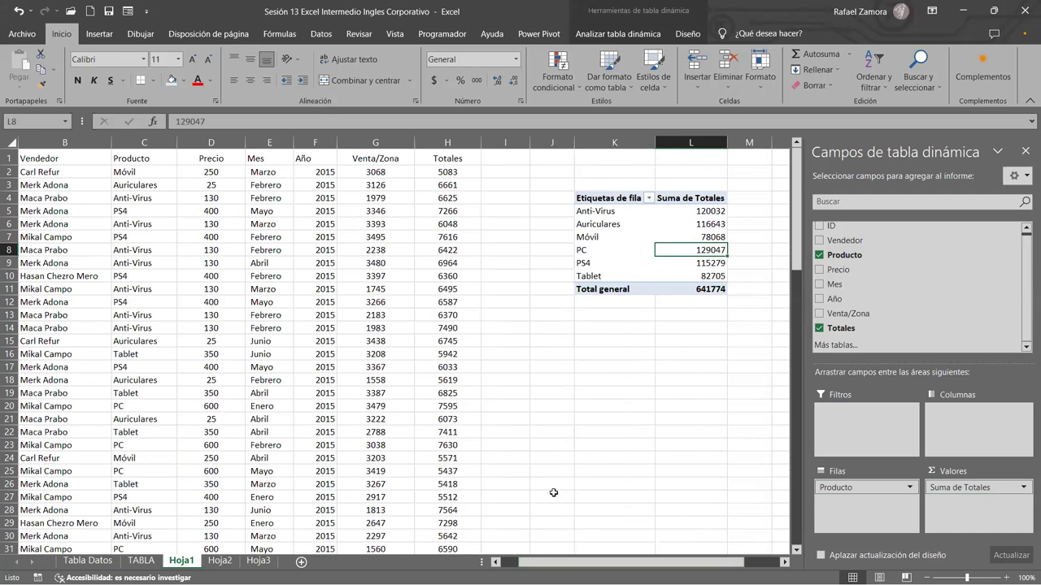
left_click(231, 311)
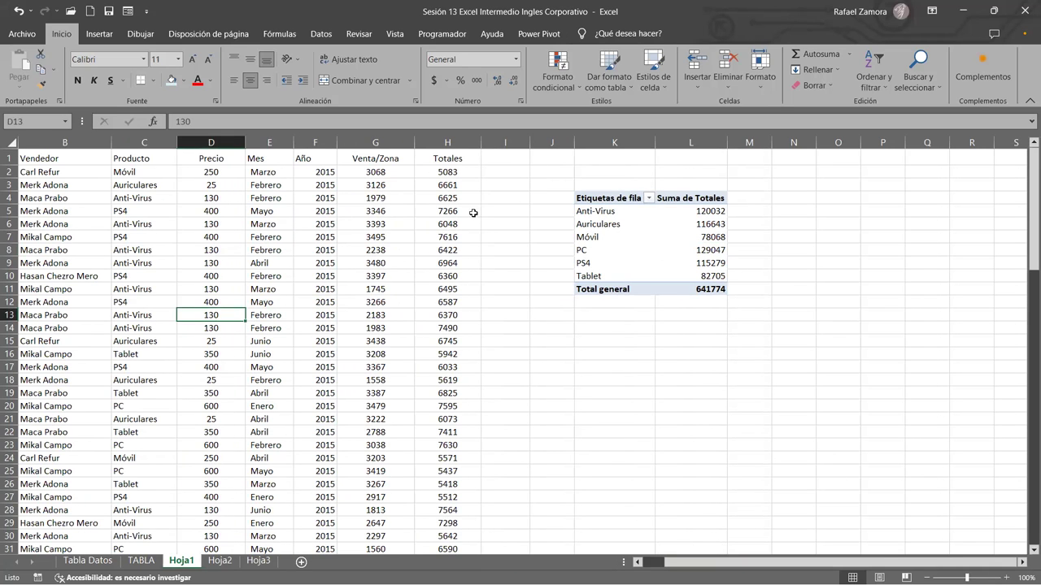
left_click(324, 233)
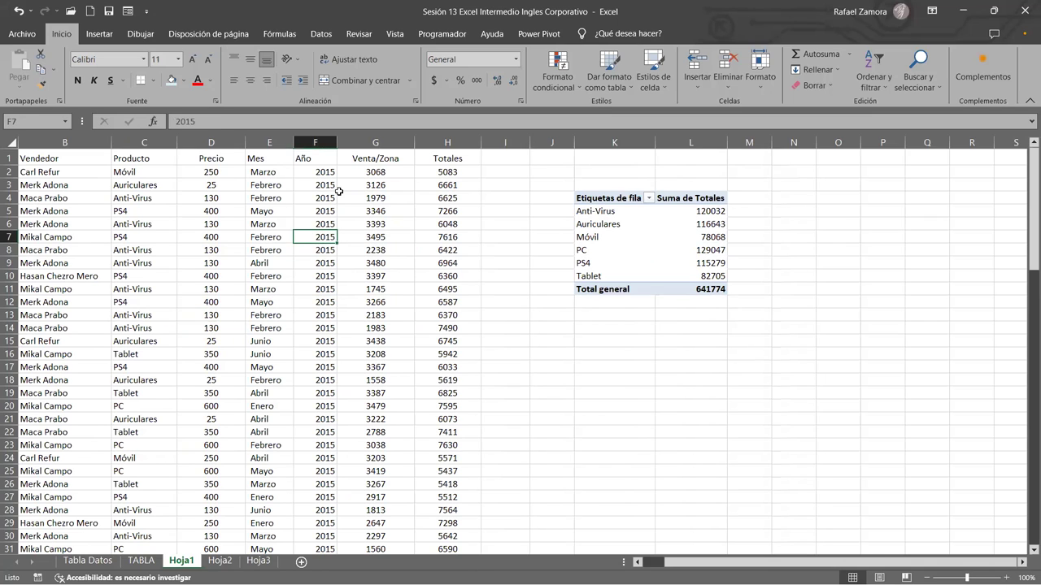
left_click(691, 252)
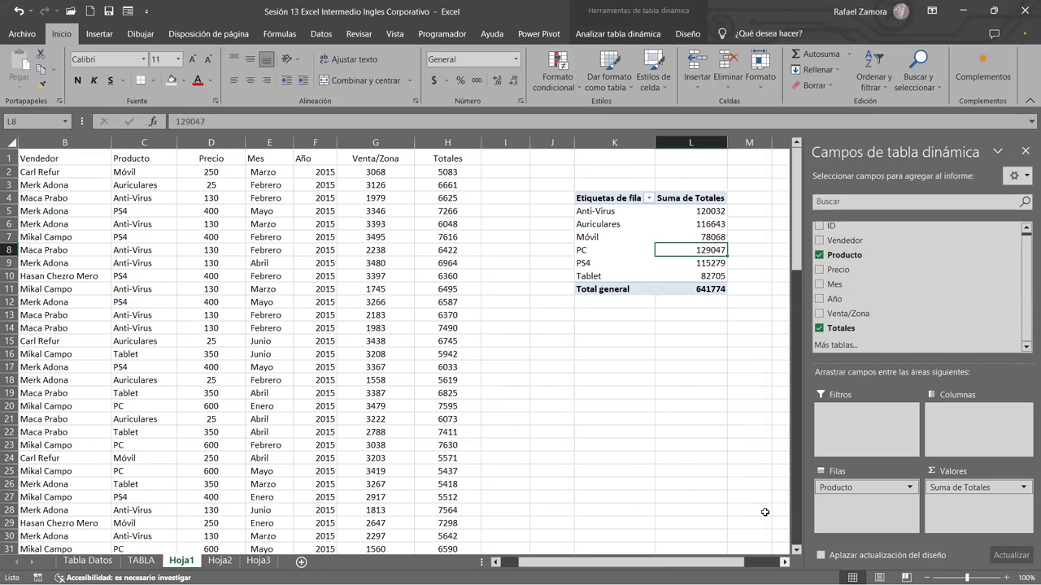
scroll(767, 559, "right", 1)
scroll(767, 560, "right", 1)
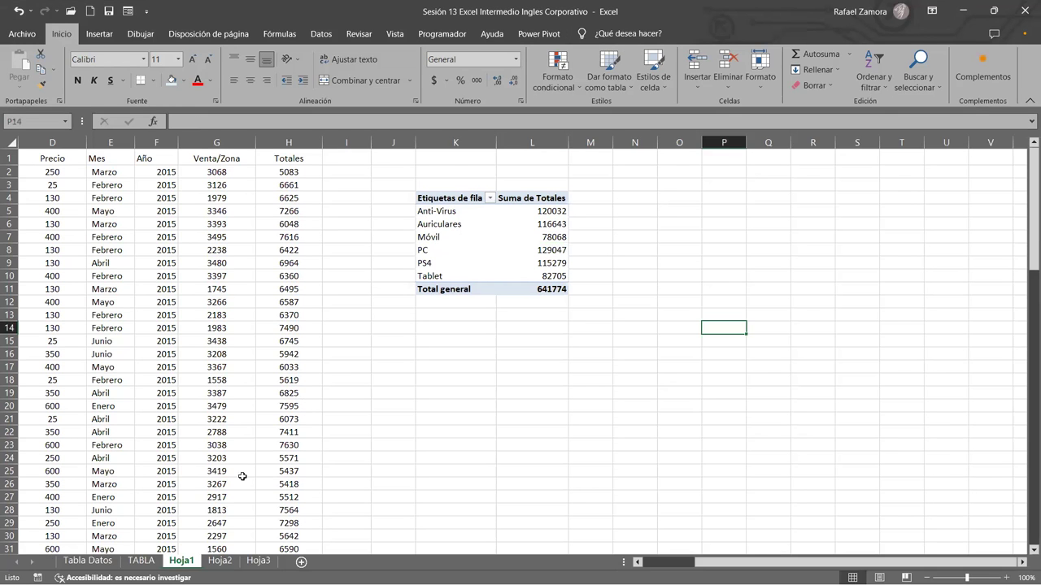
key("ctrl+Page_Down")
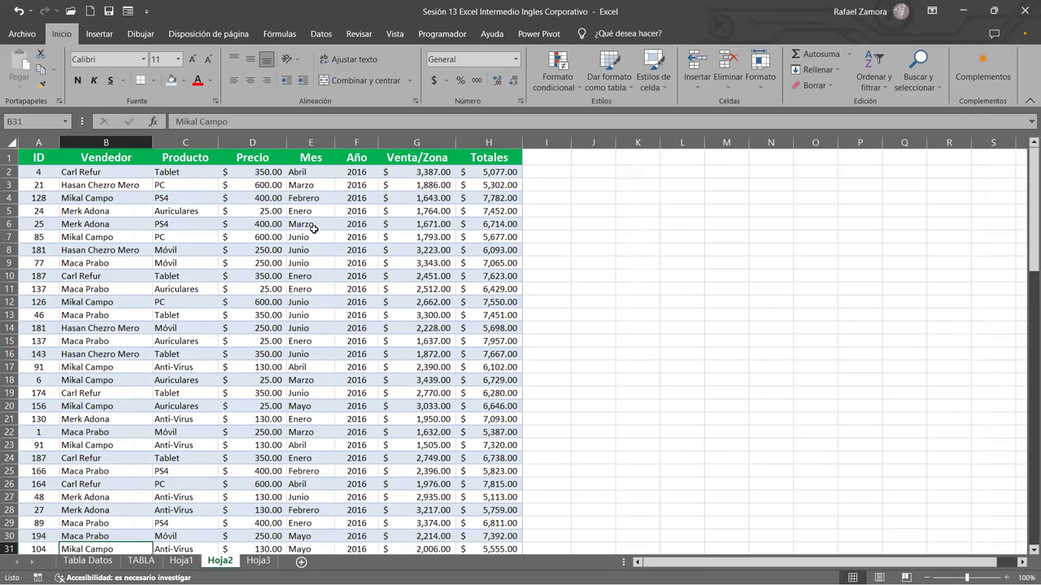
Start a new Tabla dinámica from a cell in the Hoja2 sales table.
left_click(387, 289)
left_click(178, 275)
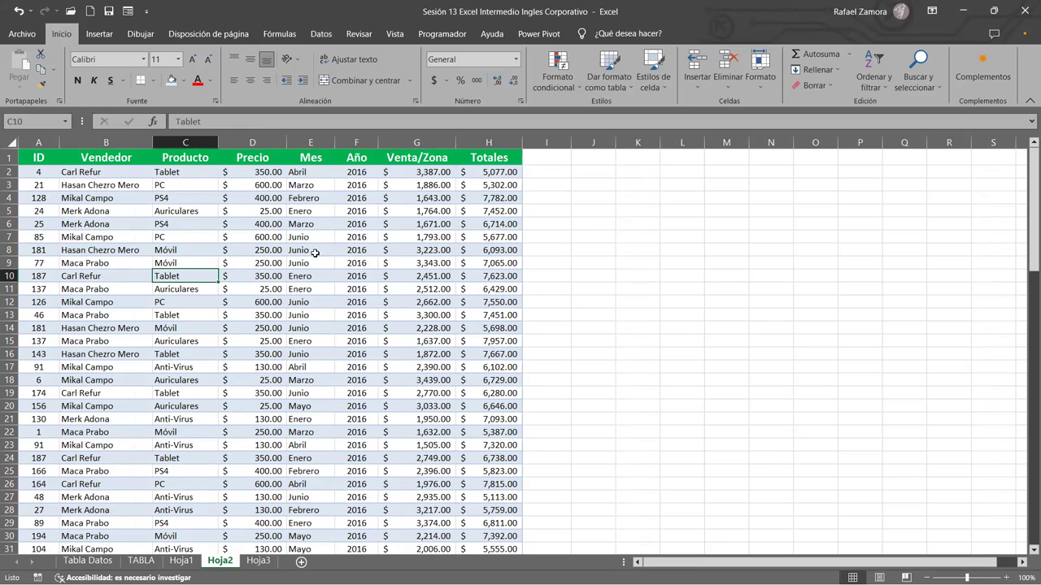
left_click(99, 33)
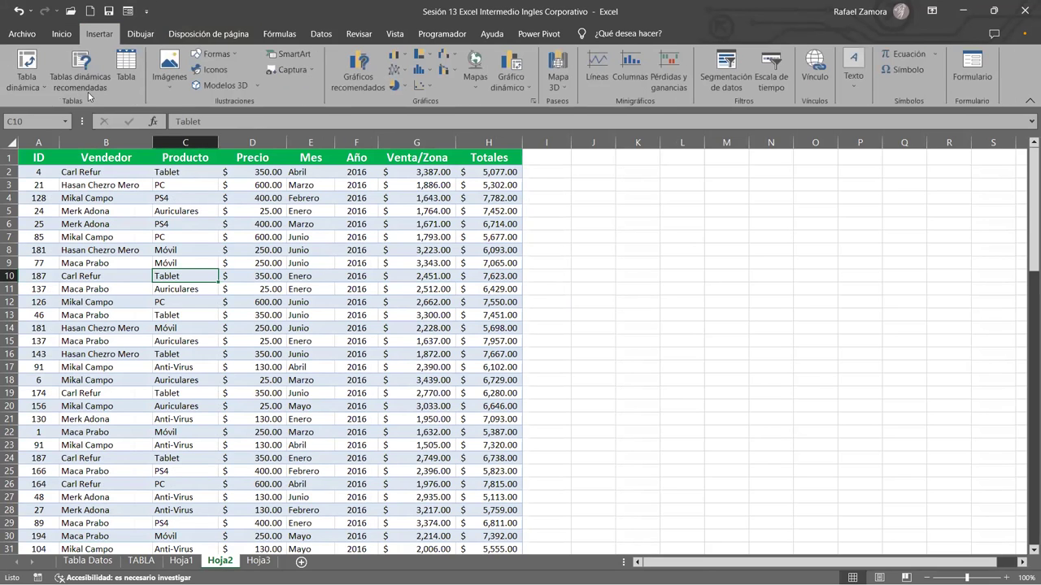
left_click(23, 65)
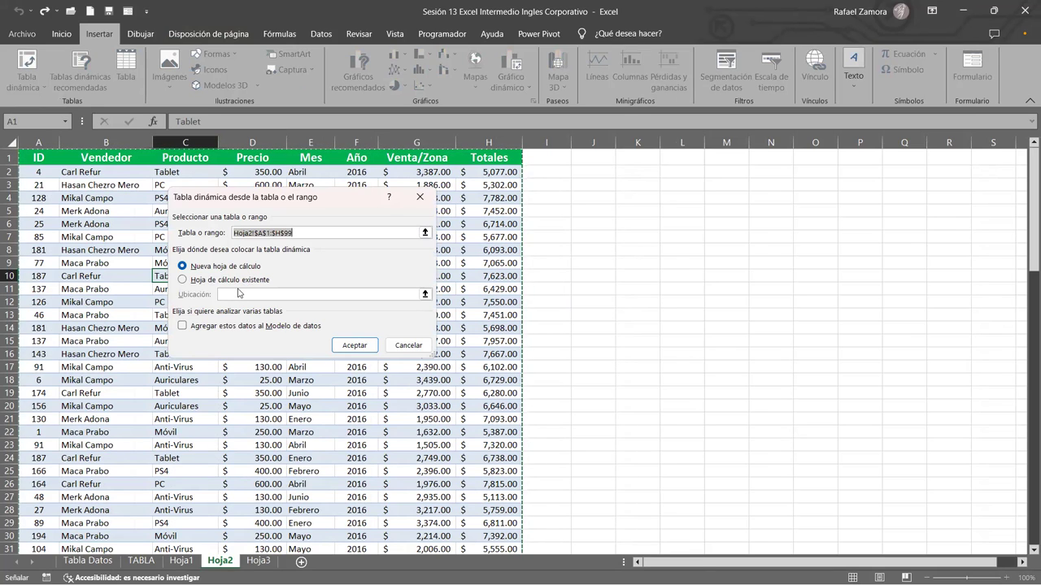
Create an empty pivot table on the existing sheet at cell K3.
left_click(240, 293)
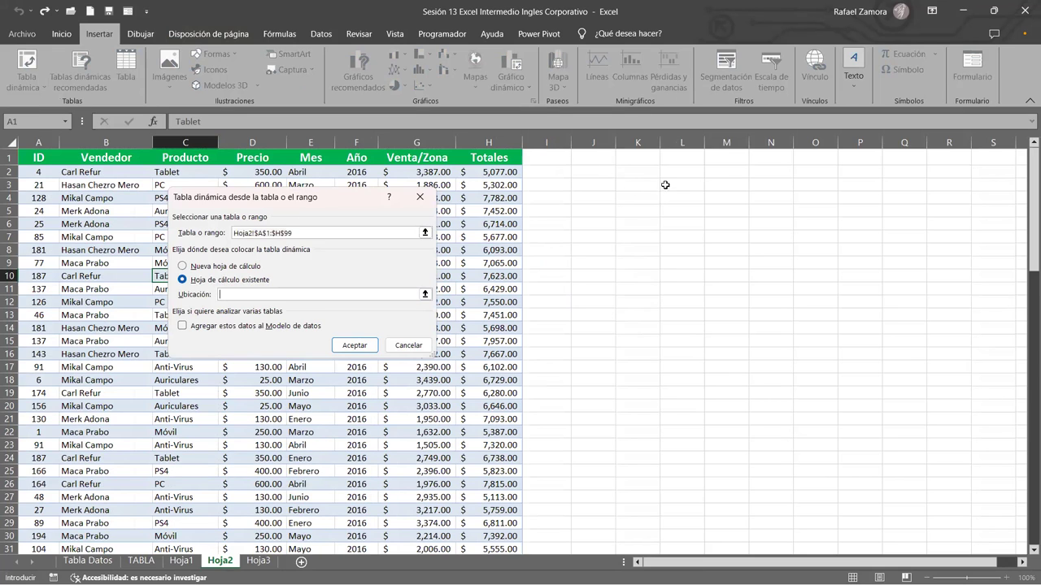
left_click(634, 182)
left_click(356, 346)
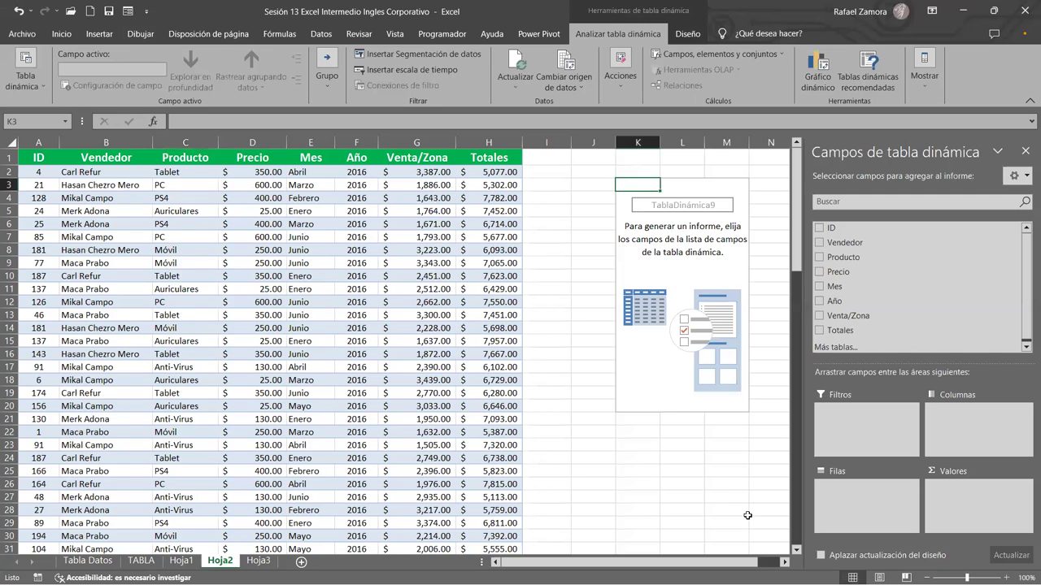
Add Vendedor to Filas and Totales to Valores to sum totals per seller.
scroll(747, 515, "right", 1)
scroll(747, 516, "right", 2)
scroll(748, 515, "right", 1)
scroll(715, 513, "right", 1)
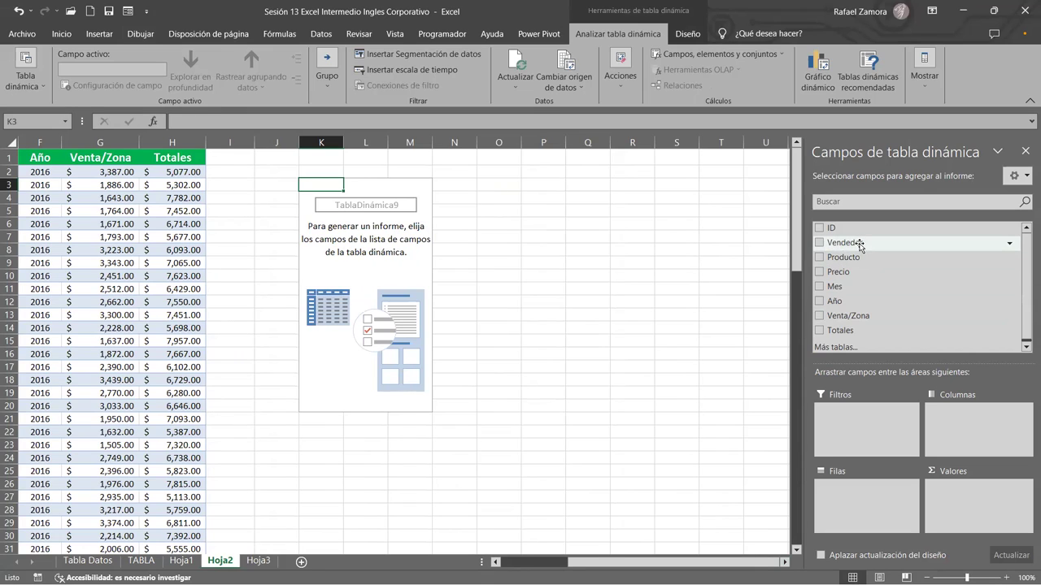
left_click_drag(860, 246, 866, 500)
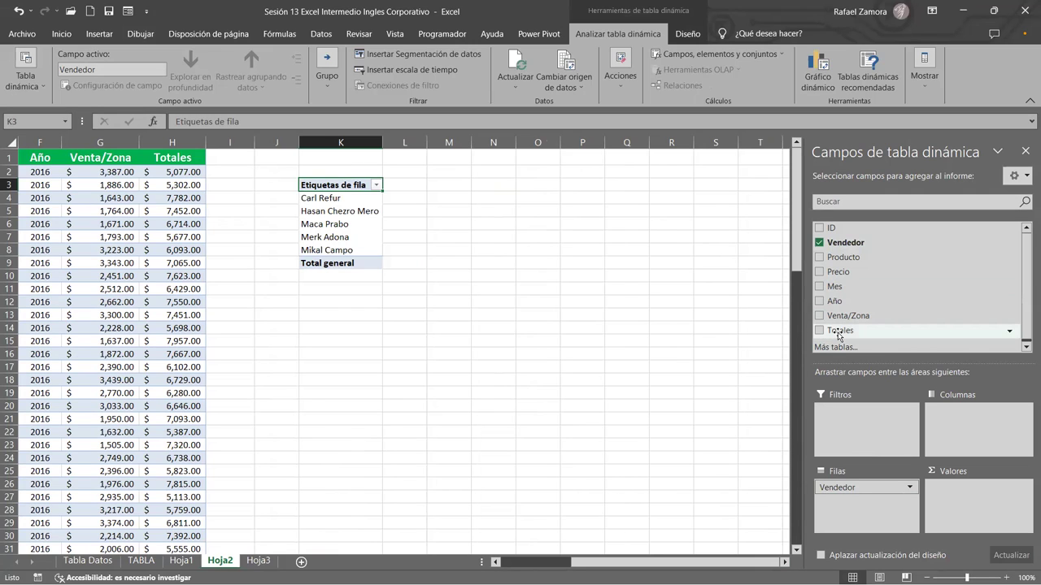
left_click_drag(838, 331, 969, 508)
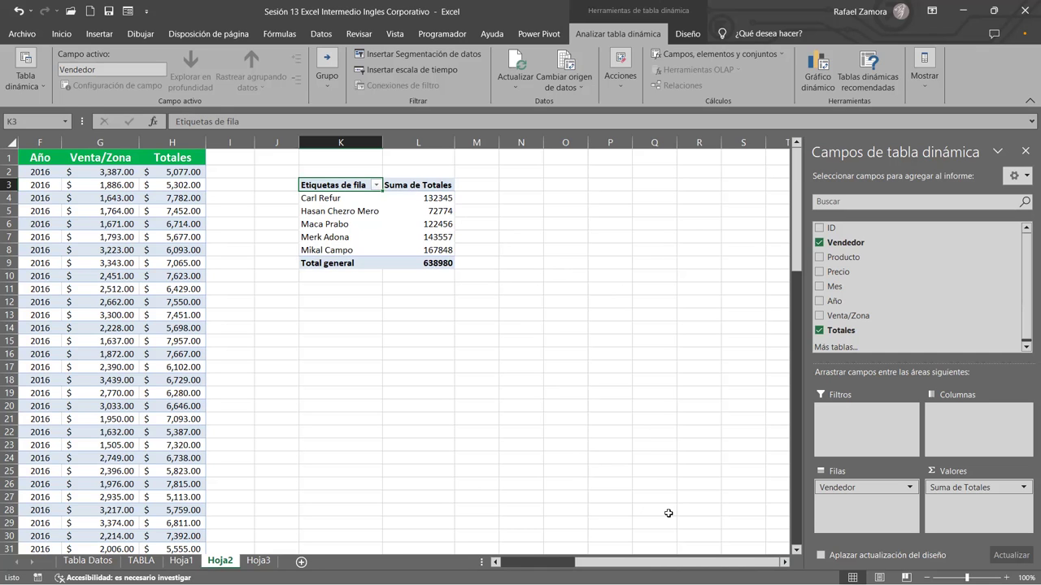
Scroll the sheet back left to view the Hoja2 sales data.
scroll(668, 513, "left", 5)
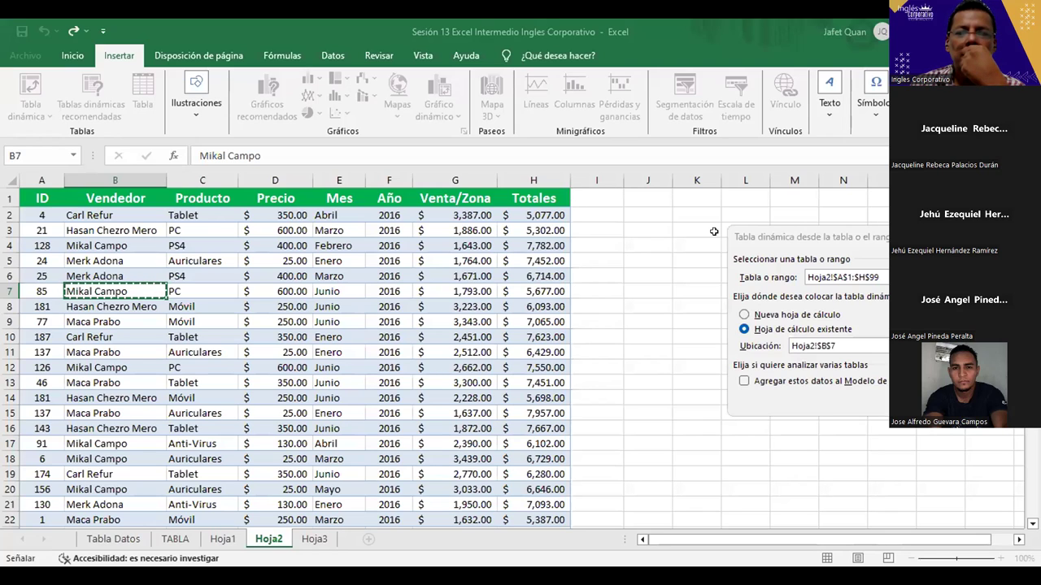
Try placing the pivot at J3 and dismiss the invalid-destination error.
left_click(654, 230)
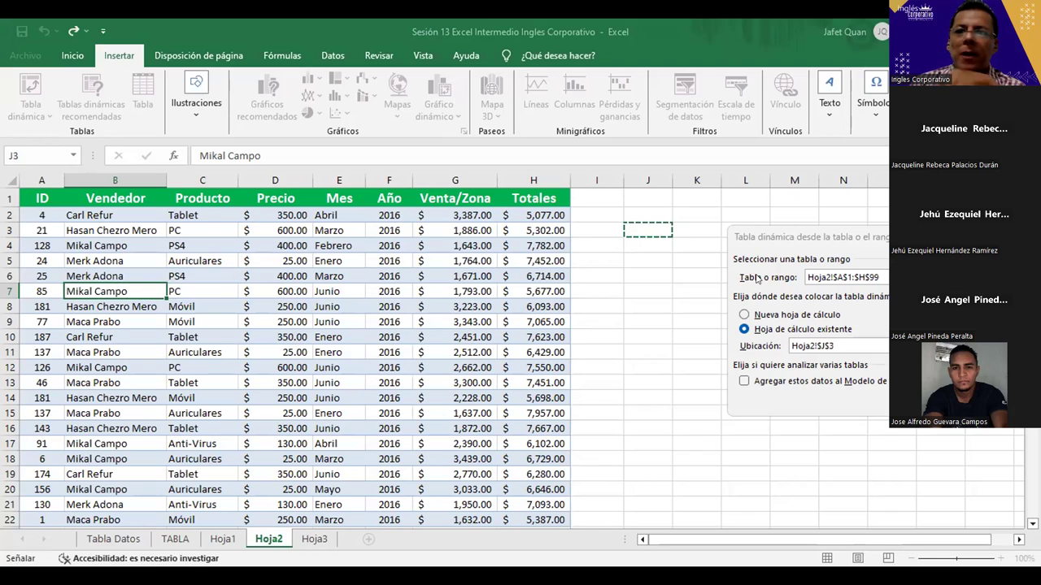
key("Return")
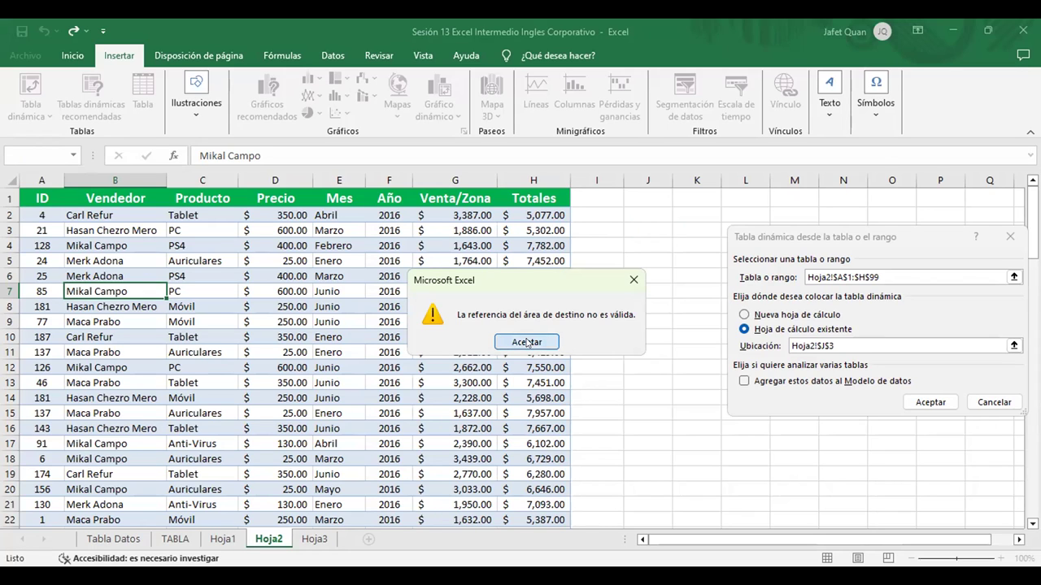
left_click(527, 342)
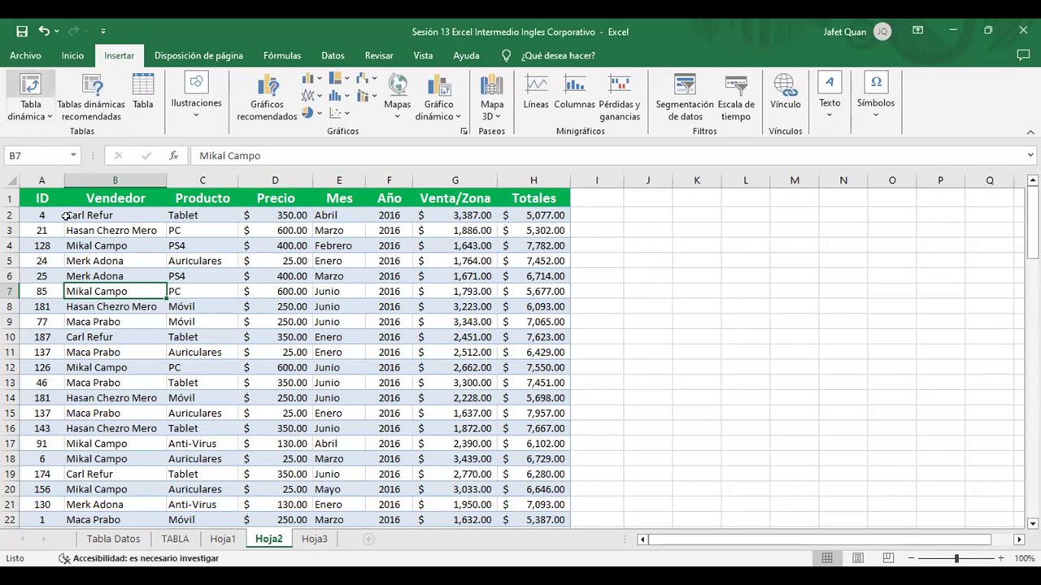
Select a cell inside the sales data and restart the Tabla dinámica setup.
left_click(25, 108)
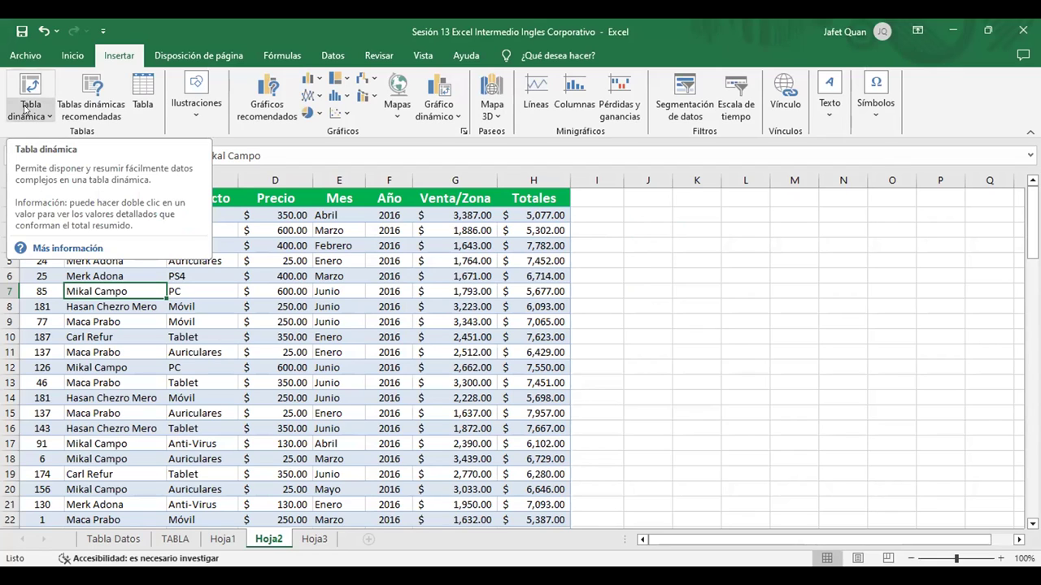
left_click(25, 108)
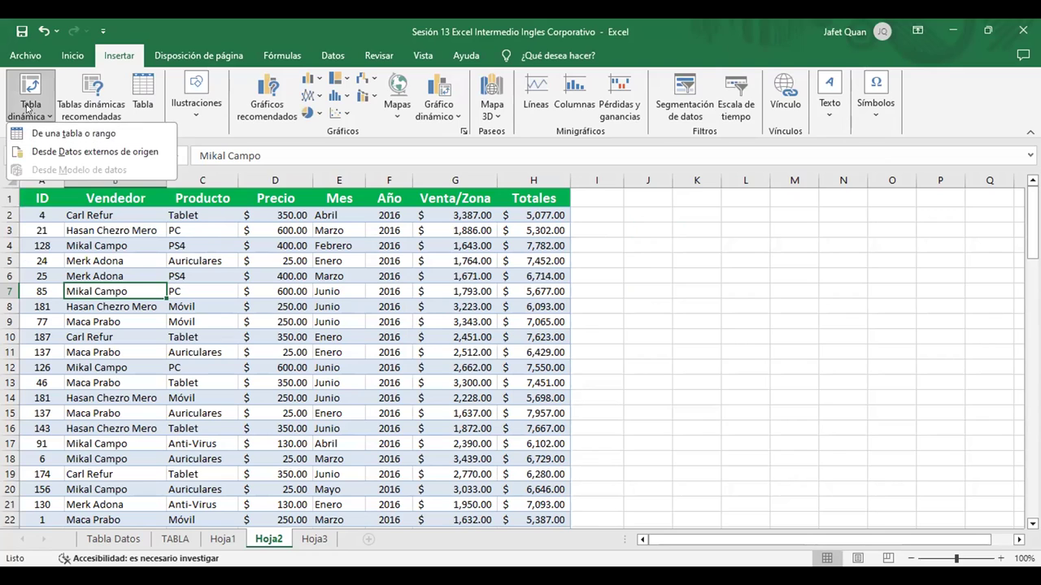
left_click(30, 109)
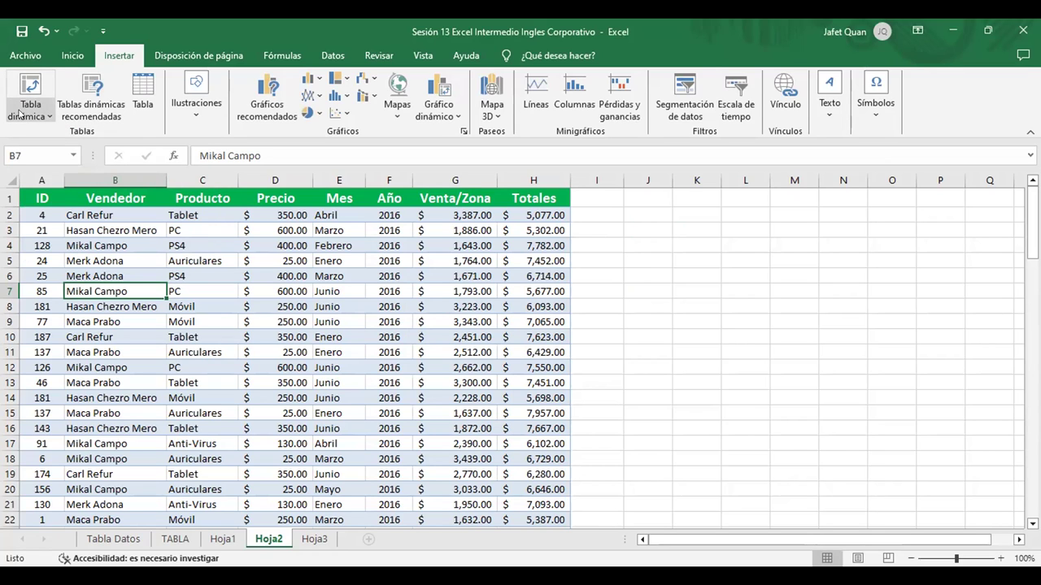
left_click(21, 114)
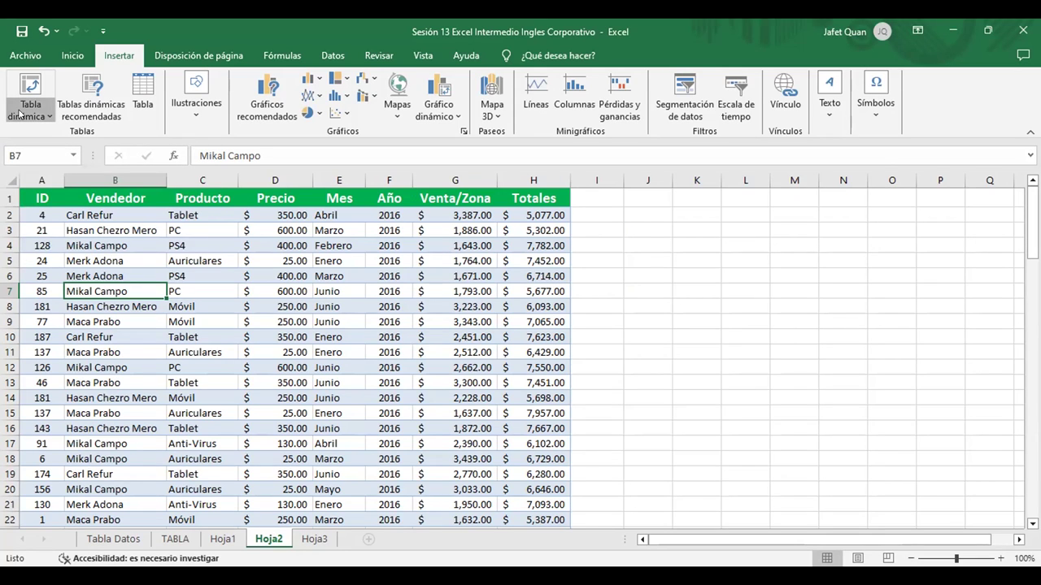
left_click(21, 114)
left_click(262, 249)
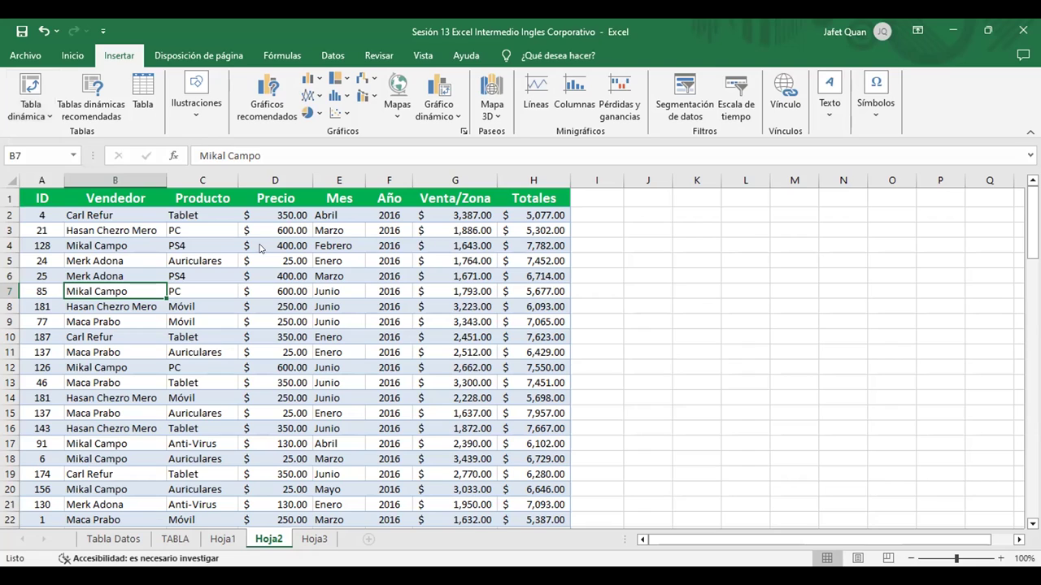
key("Up")
key("Up")
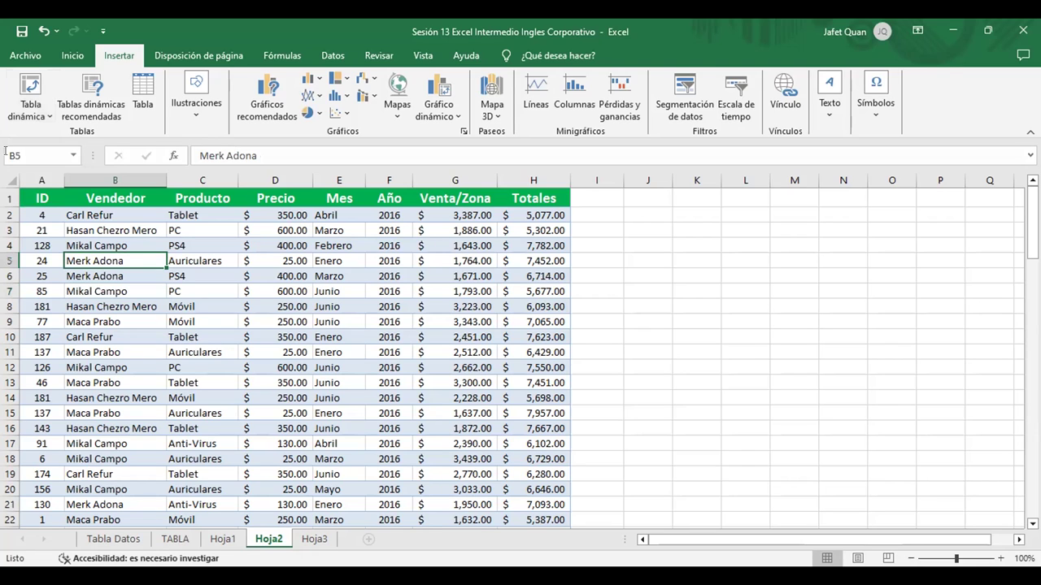
left_click(30, 85)
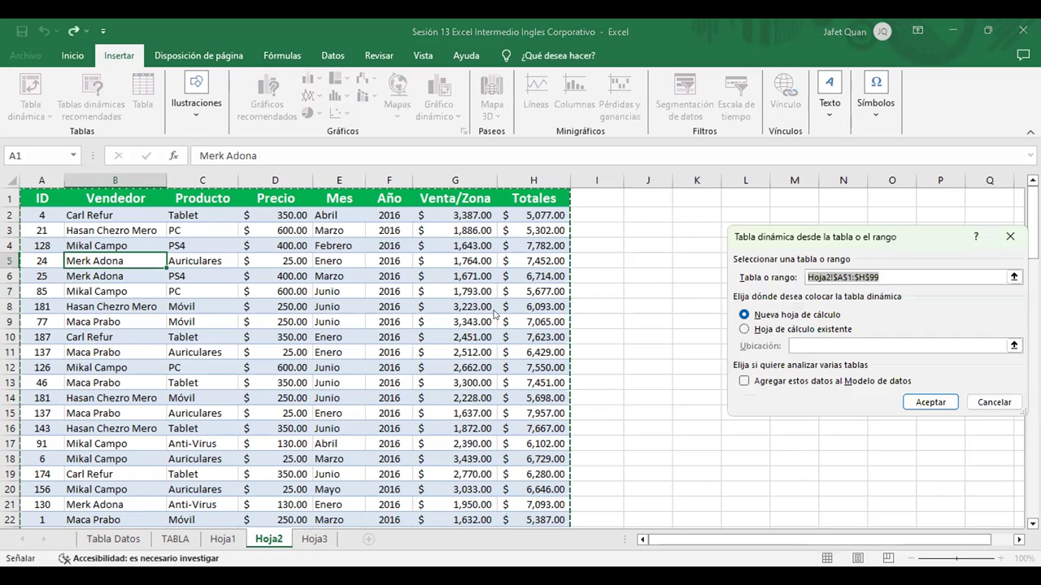
Abandon the failed J4 attempt and restart Tabla dinámica sourcing Hoja2!$A$1:$H$99.
left_click(648, 245)
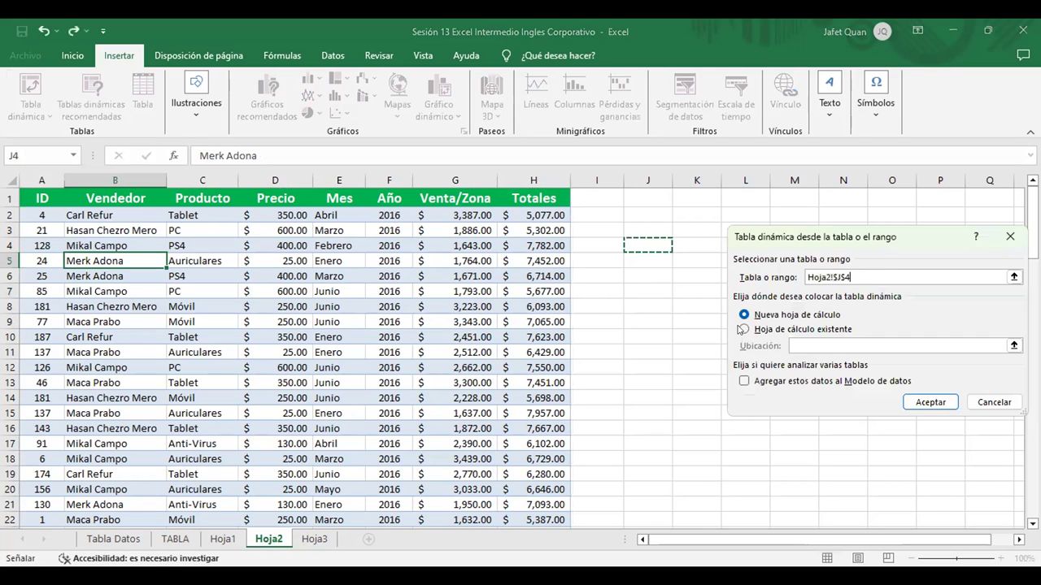
left_click(743, 329)
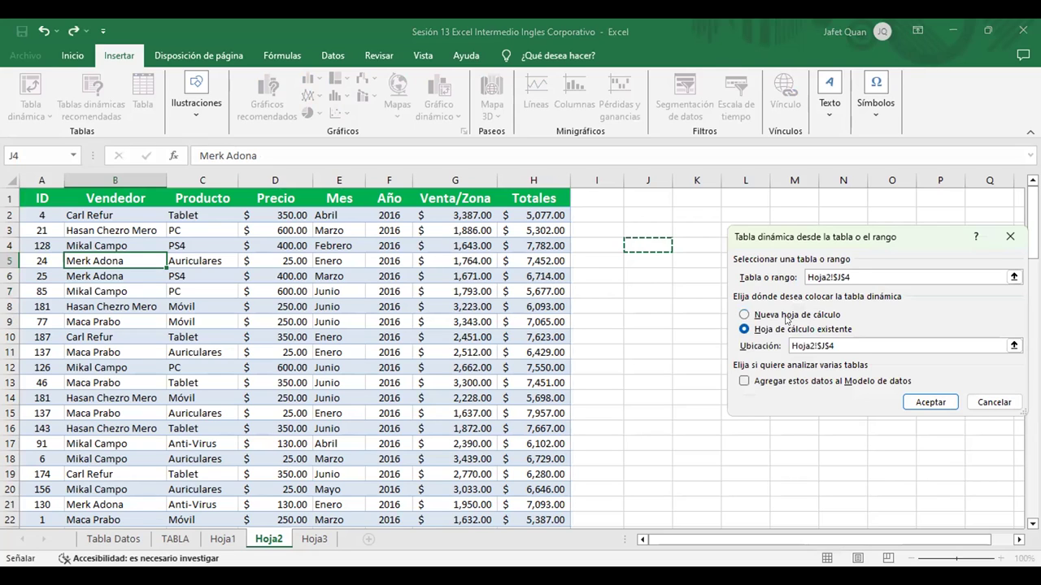
key("Return")
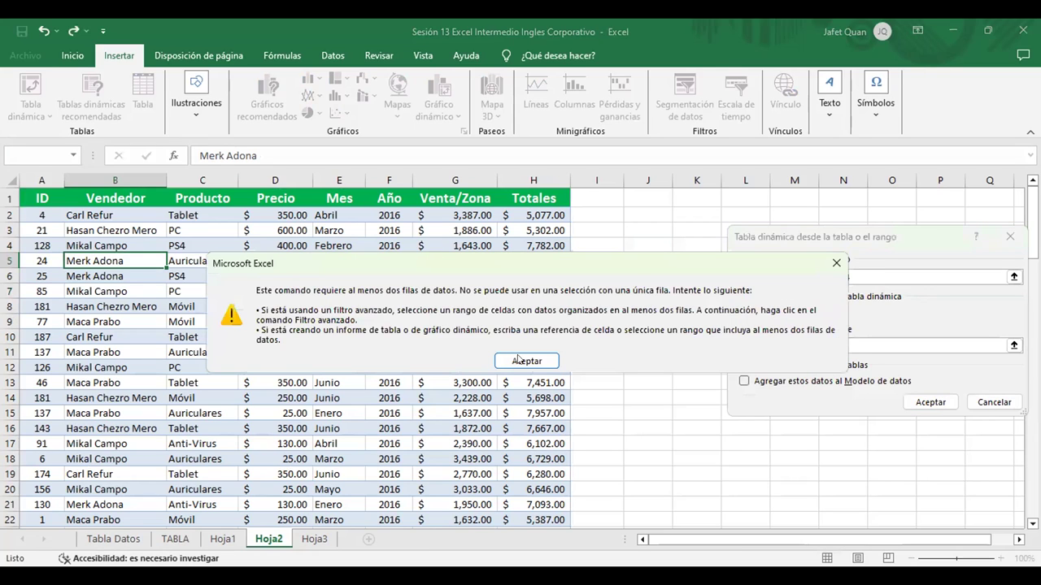
left_click(552, 358)
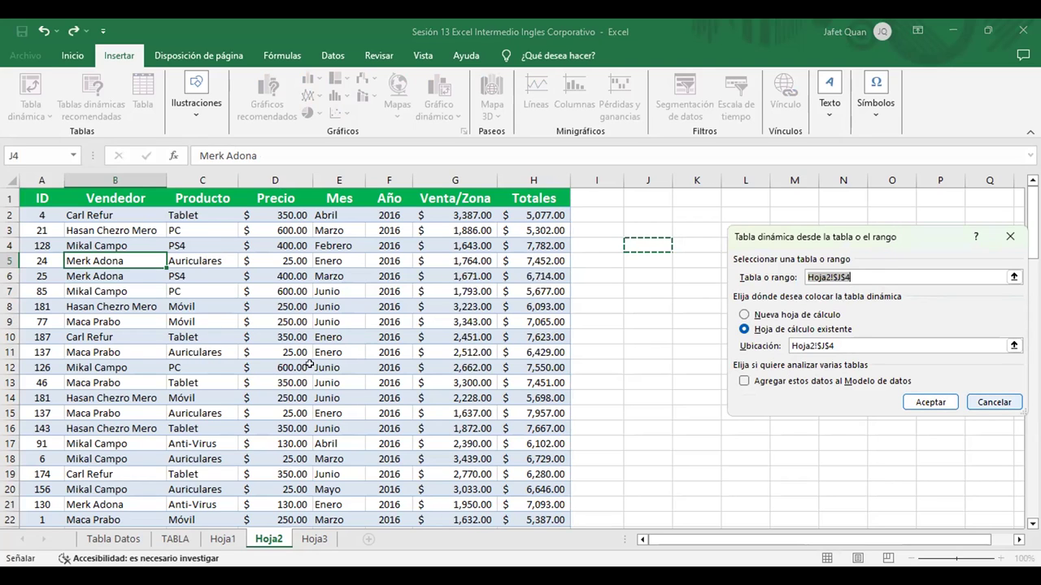
key("Escape")
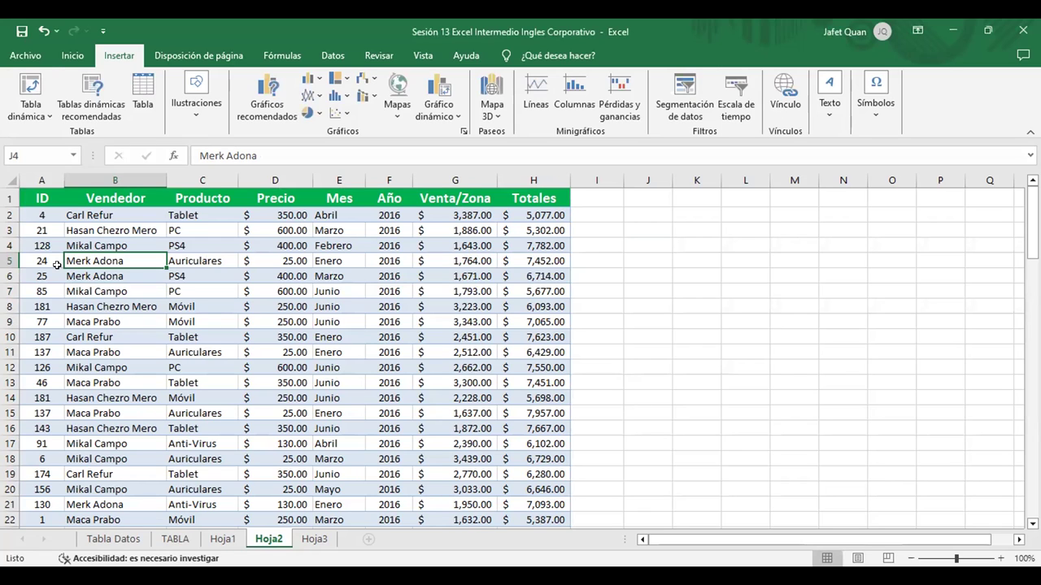
left_click(22, 94)
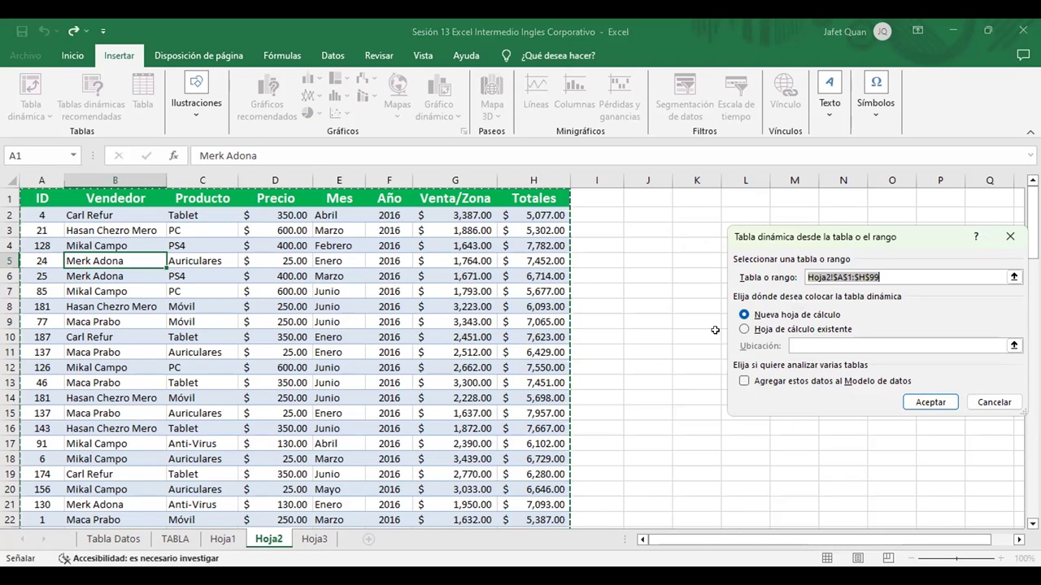
Create the empty TablaDinámica2 at cell J4 on the existing Hoja2 sheet.
left_click(743, 329)
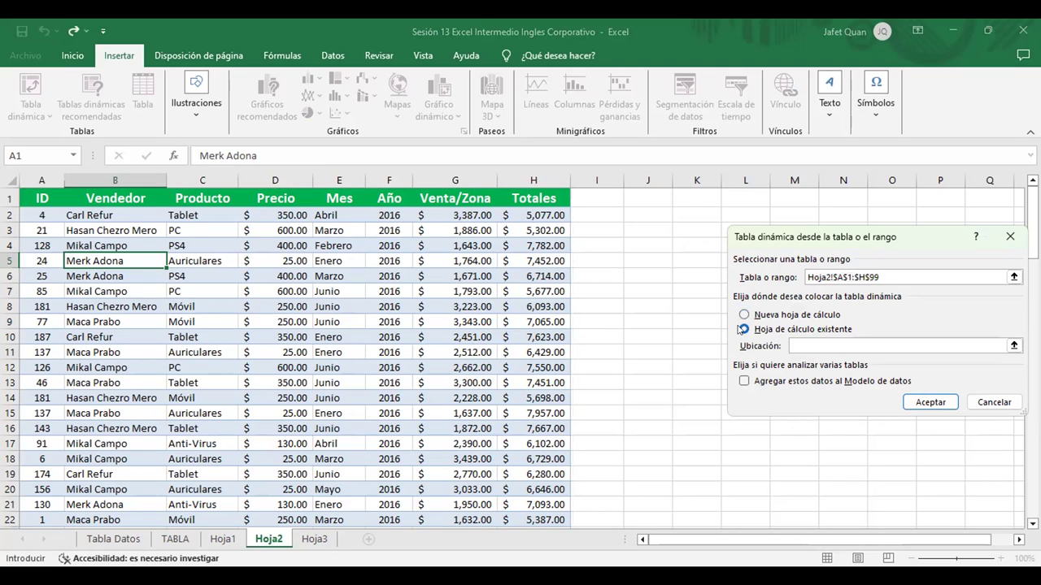
left_click(649, 243)
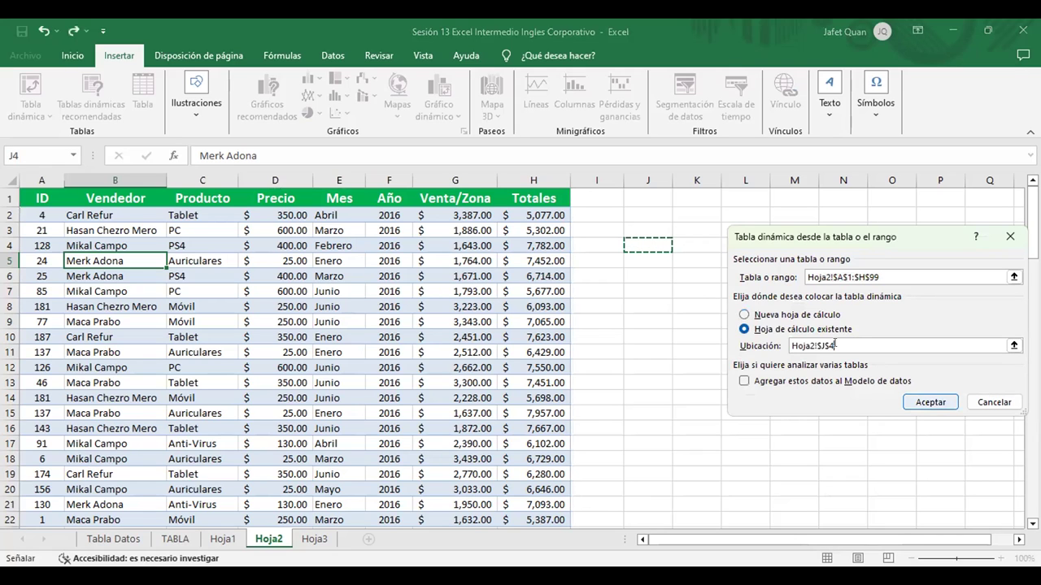
key("Return")
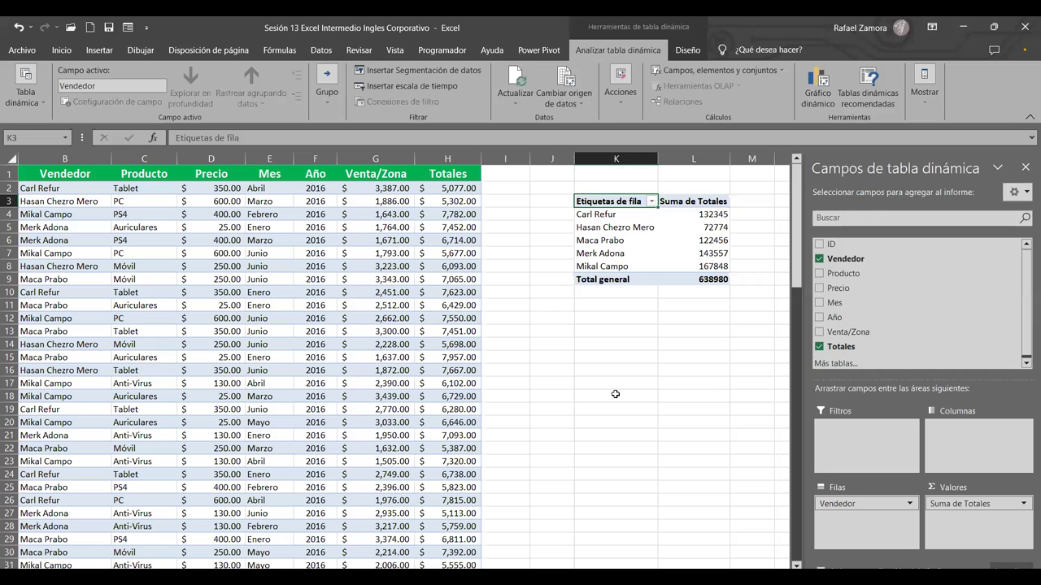
Return from Zoom's gallery view to the shared Excel sheet with the seller pivot.
left_click(615, 396)
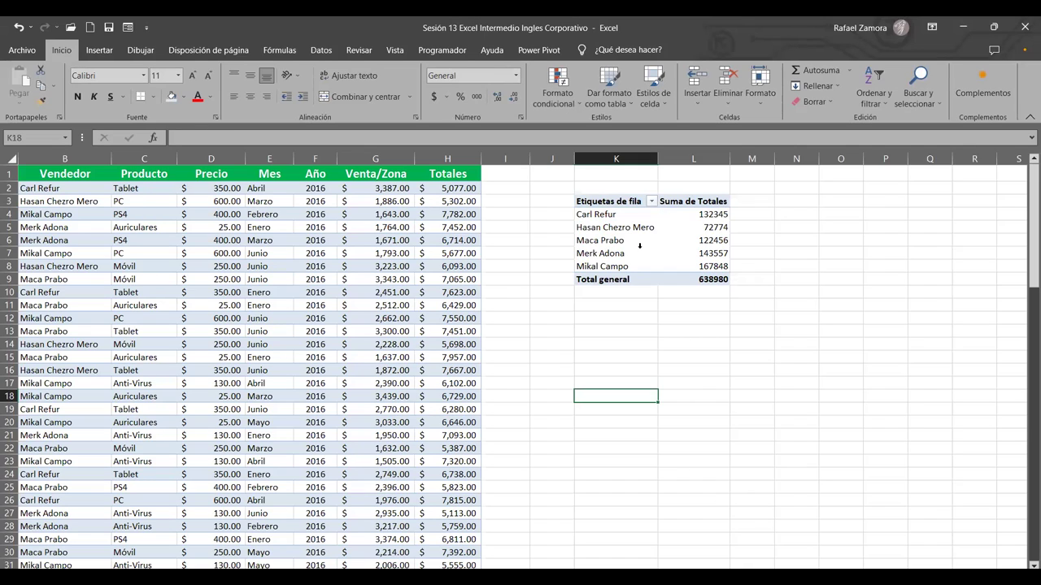
left_click_drag(602, 214, 602, 266)
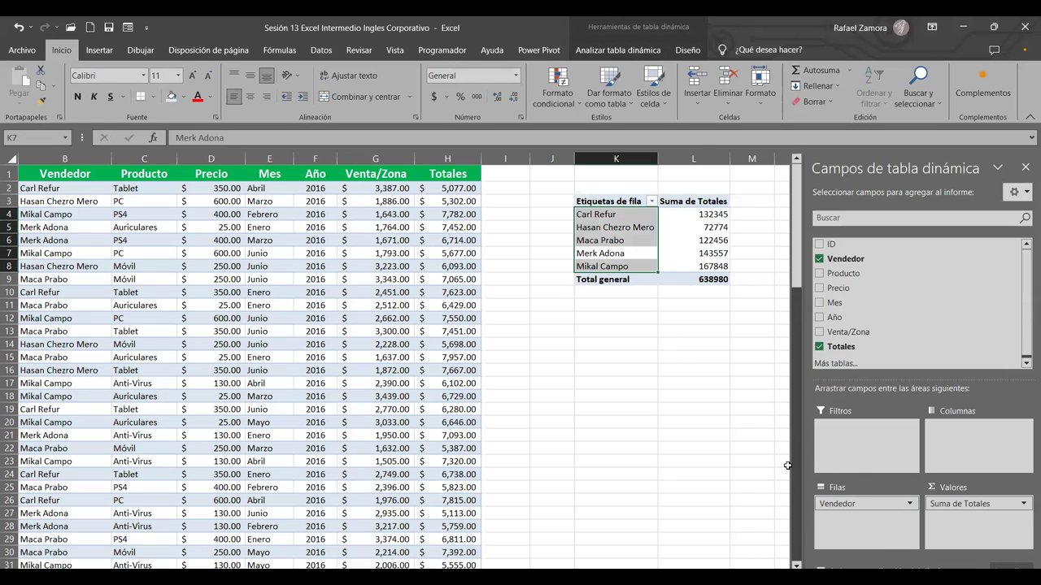
scroll(644, 279, "right", 3)
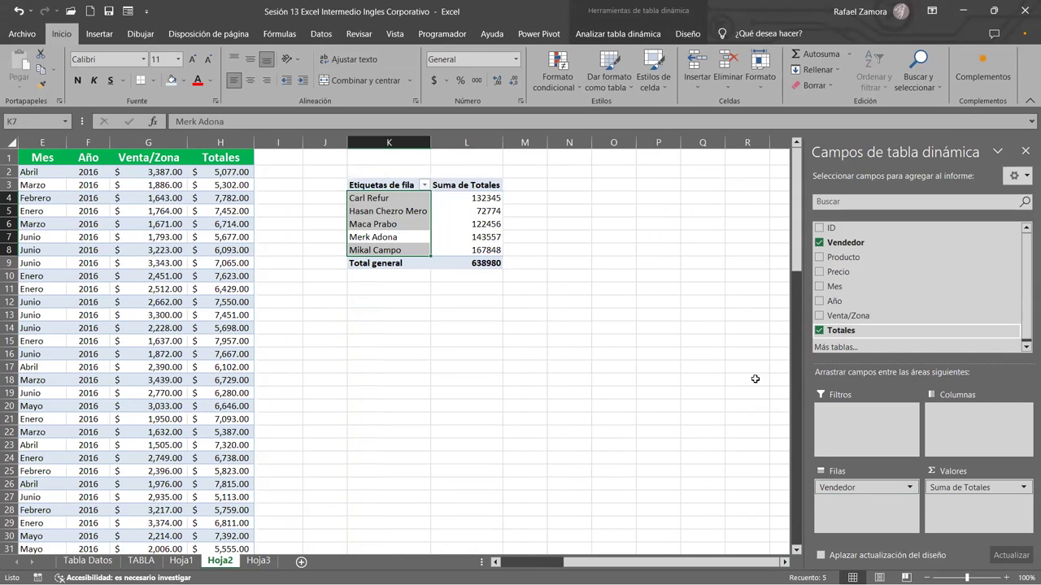
left_click(470, 224)
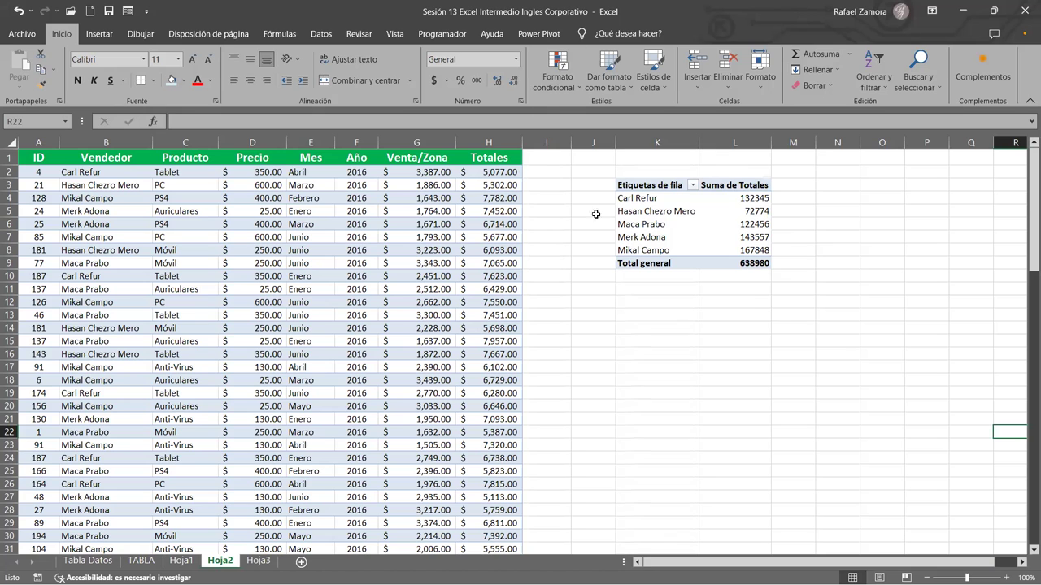
Activate the seller pivot's field list and add Producto to Columnas to split totals by product.
double_click(1022, 561)
left_click(475, 230)
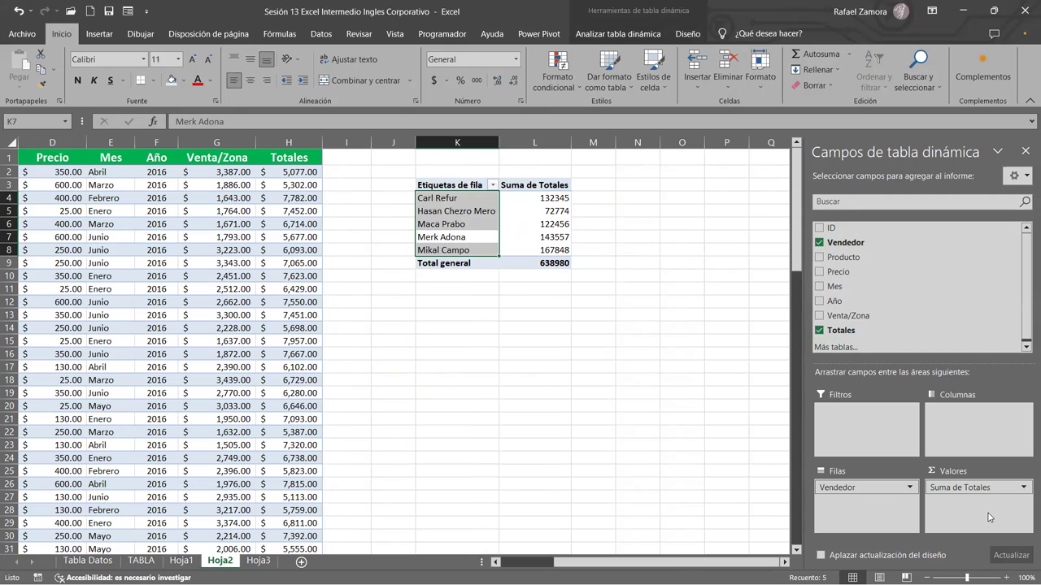
left_click(509, 220)
left_click(485, 215)
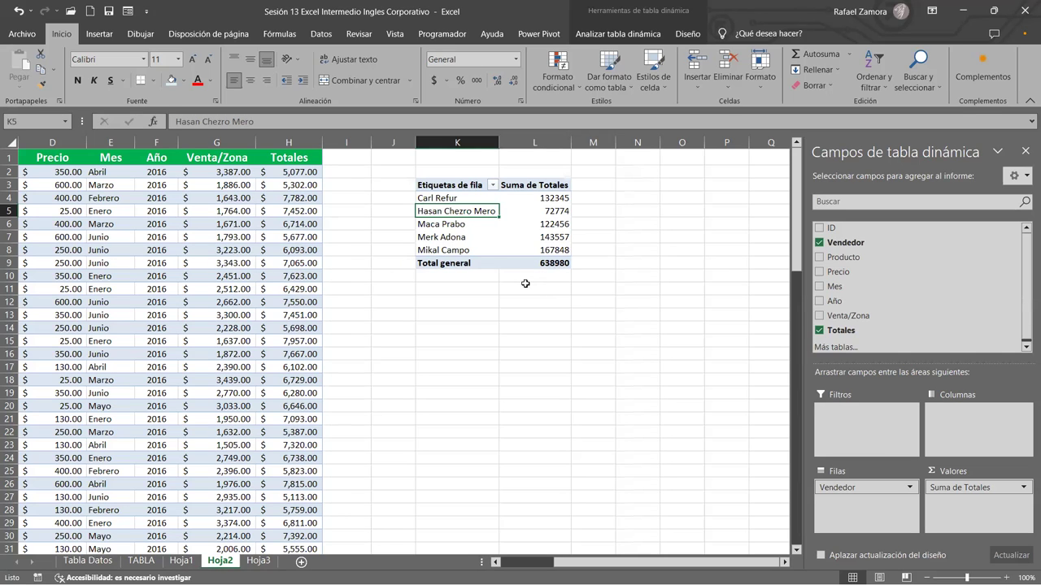
scroll(689, 238, "up", 1, "ctrl")
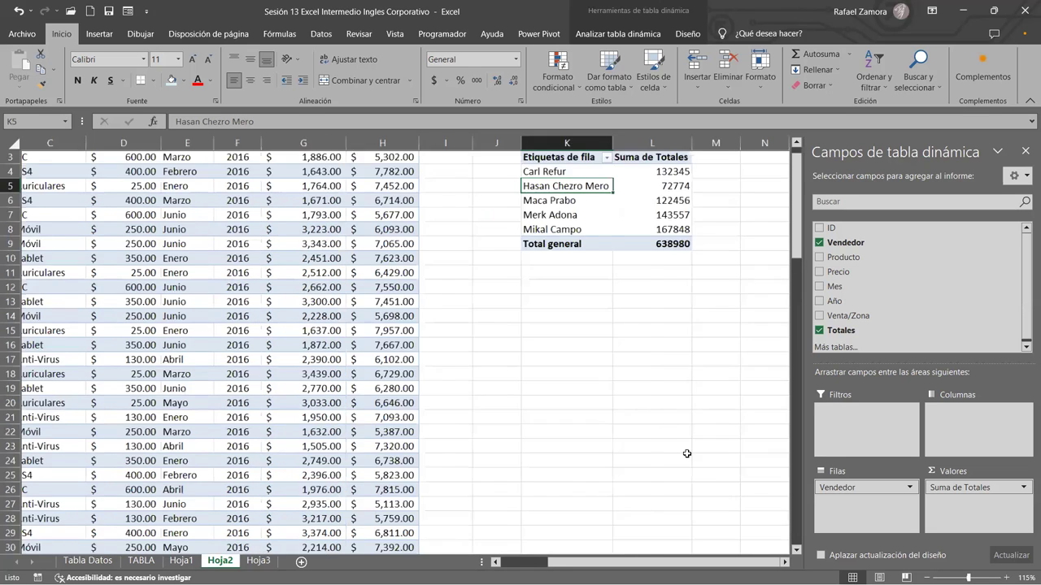
scroll(687, 454, "right", 2)
scroll(546, 361, "right", 2)
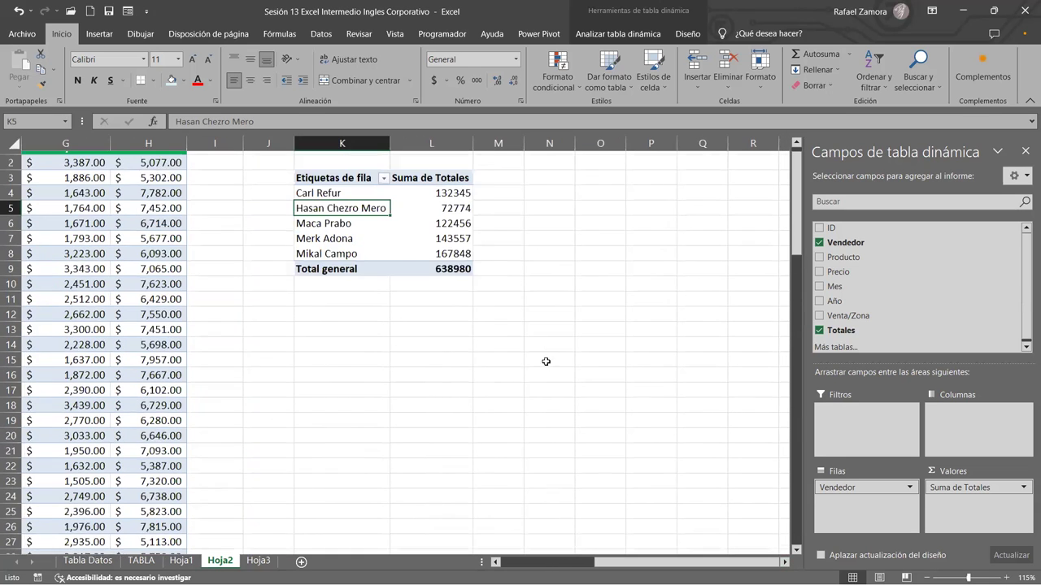
scroll(545, 361, "up", 1)
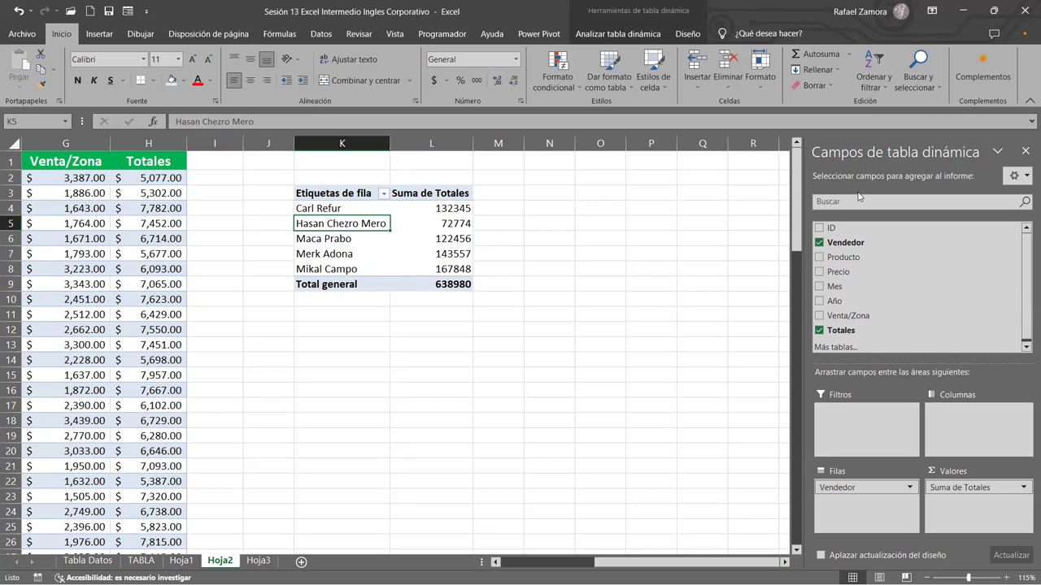
mouse_move(843, 257)
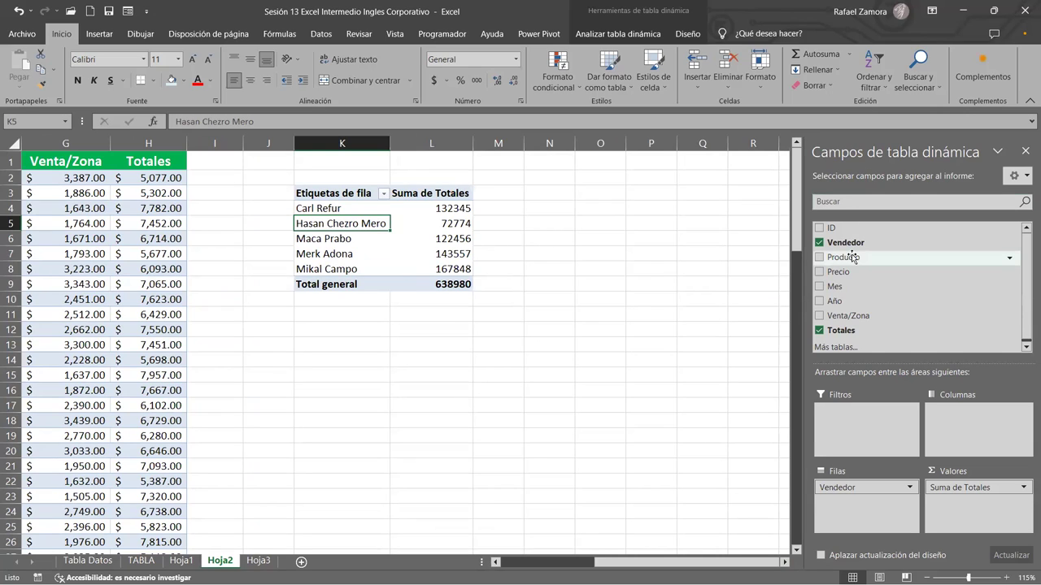
left_click_drag(851, 257, 972, 428)
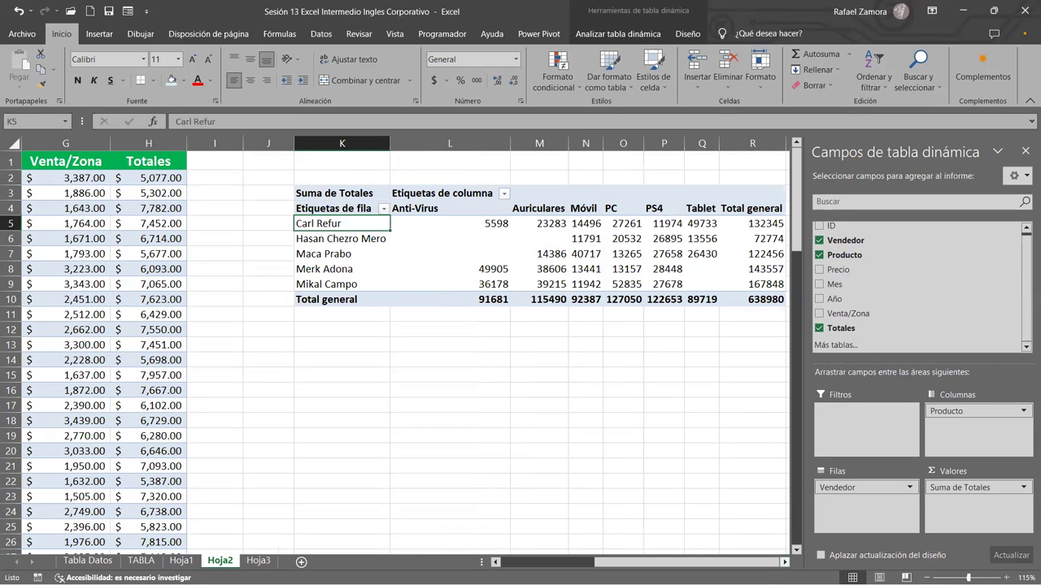
left_click(784, 562)
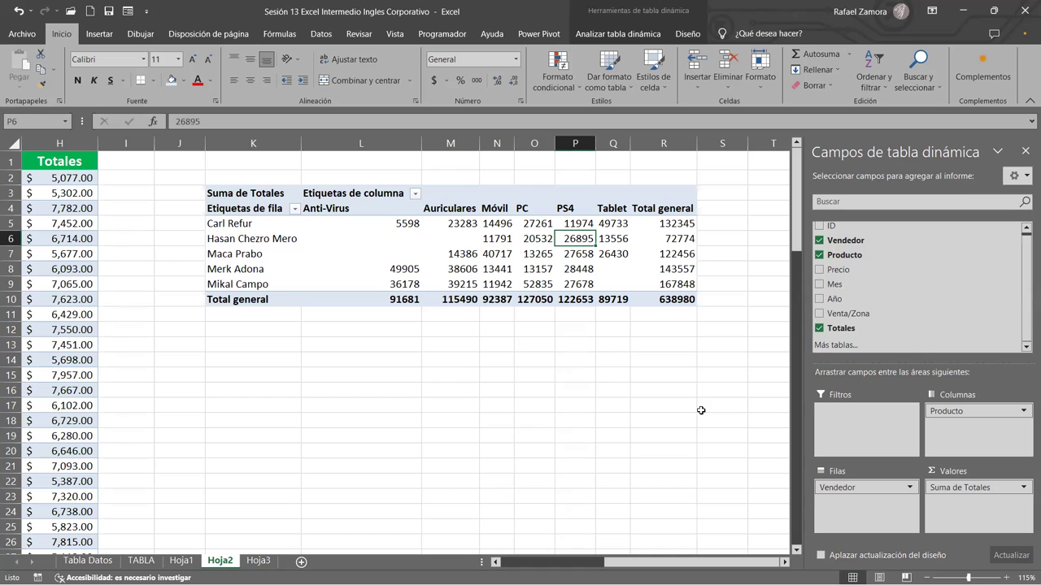
Inspect the sellers' Total general values in the pivot, including the 72774 total.
scroll(689, 497, "left", 5)
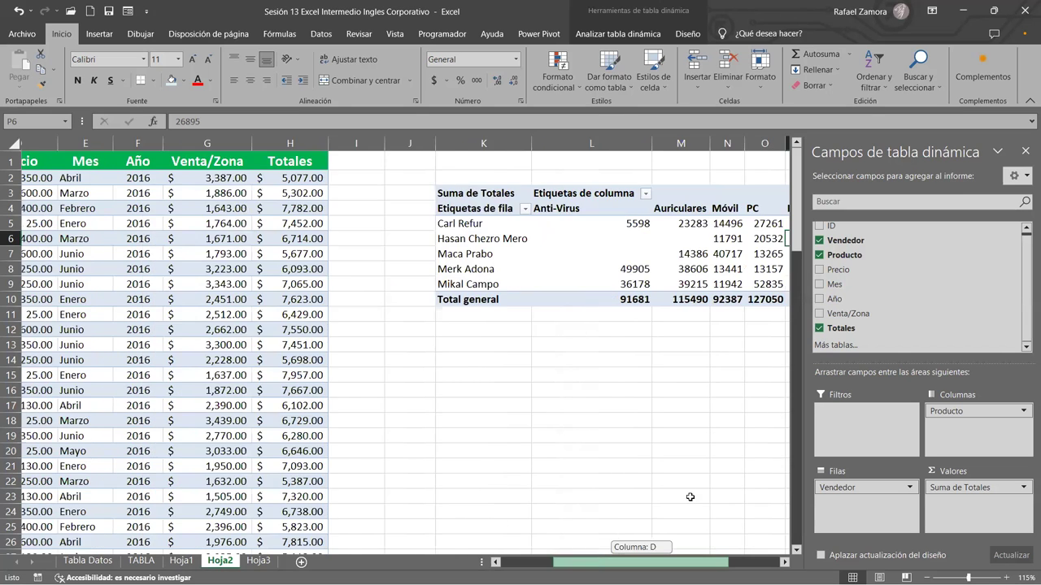
scroll(690, 497, "left", 2)
scroll(690, 497, "right", 6)
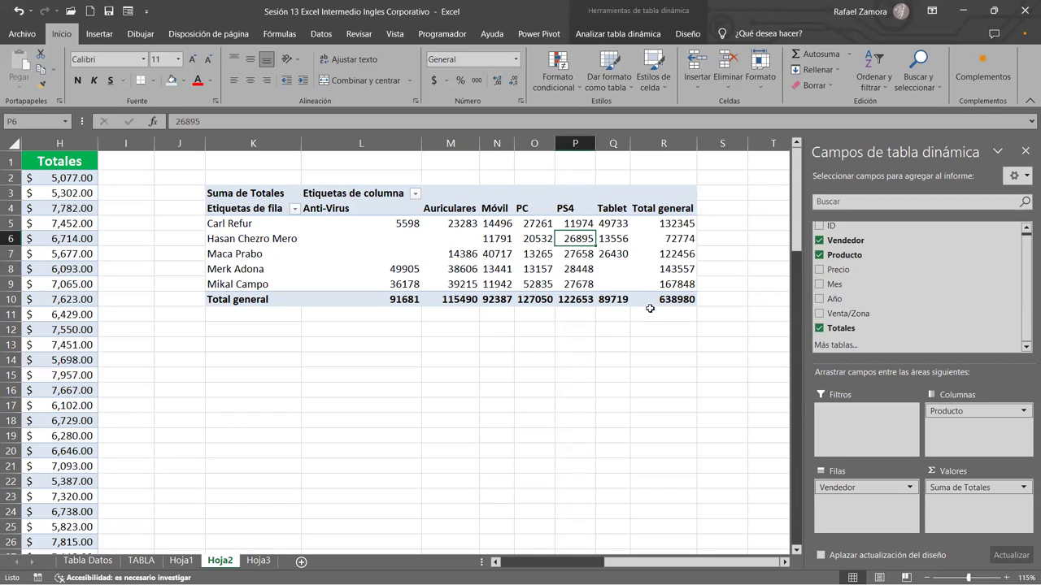
left_click(672, 269)
left_click(664, 250)
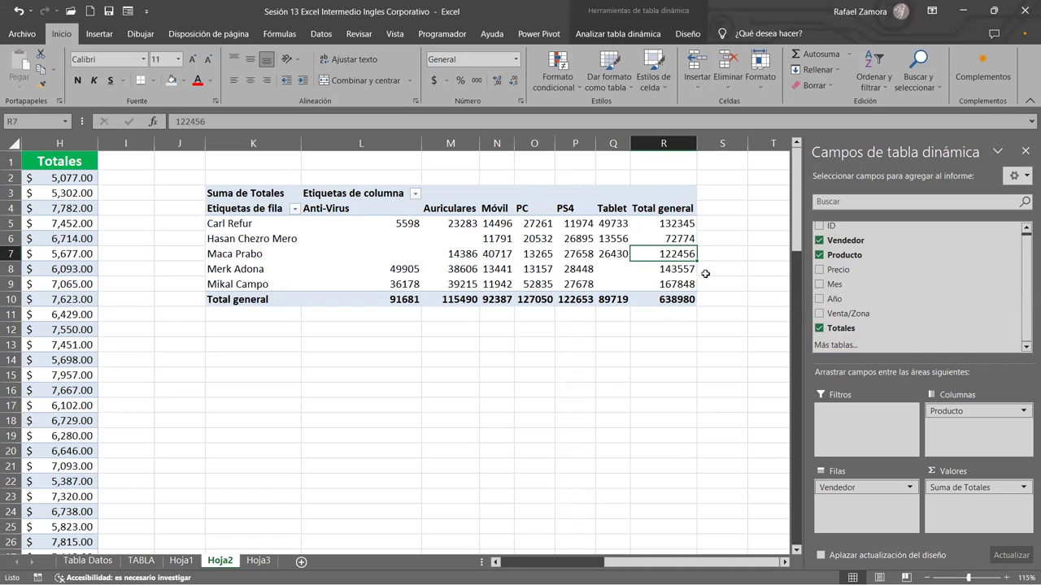
left_click(684, 240)
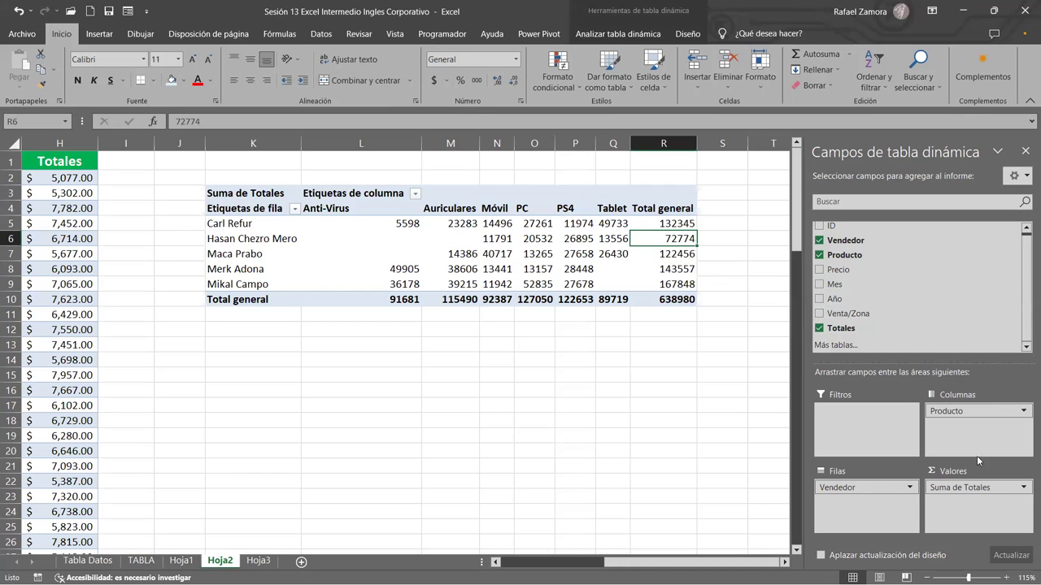
Give the Suma de Totales field Contabilidad number format with 2 decimals and $ symbol.
left_click(1024, 487)
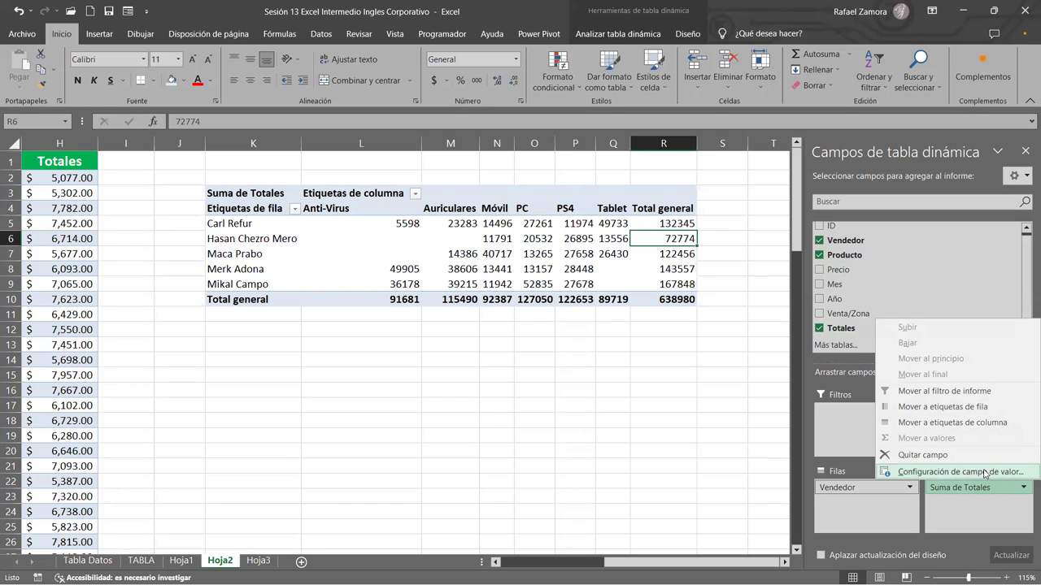
left_click(1015, 523)
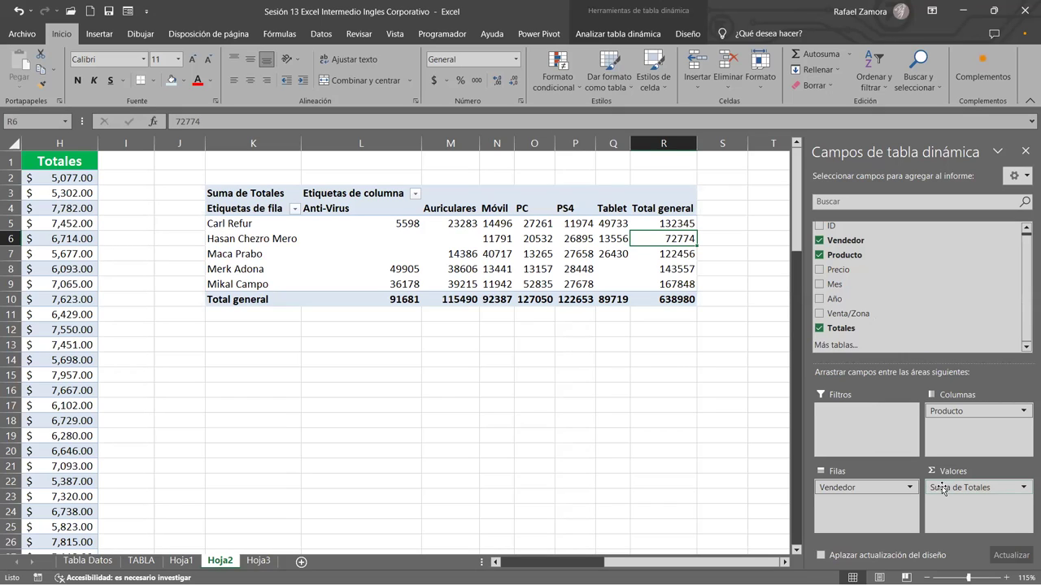
left_click(1024, 488)
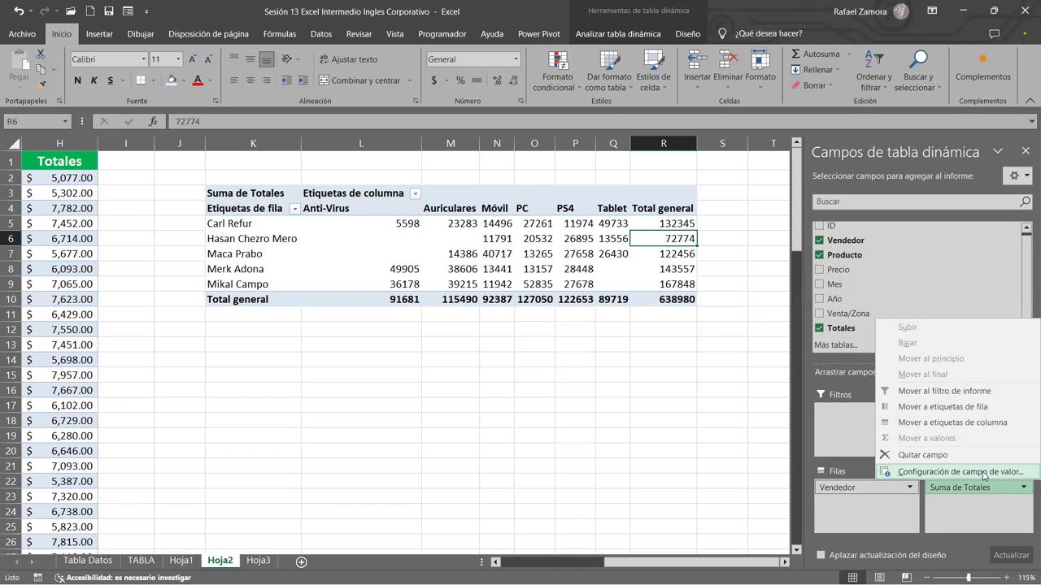
left_click(983, 475)
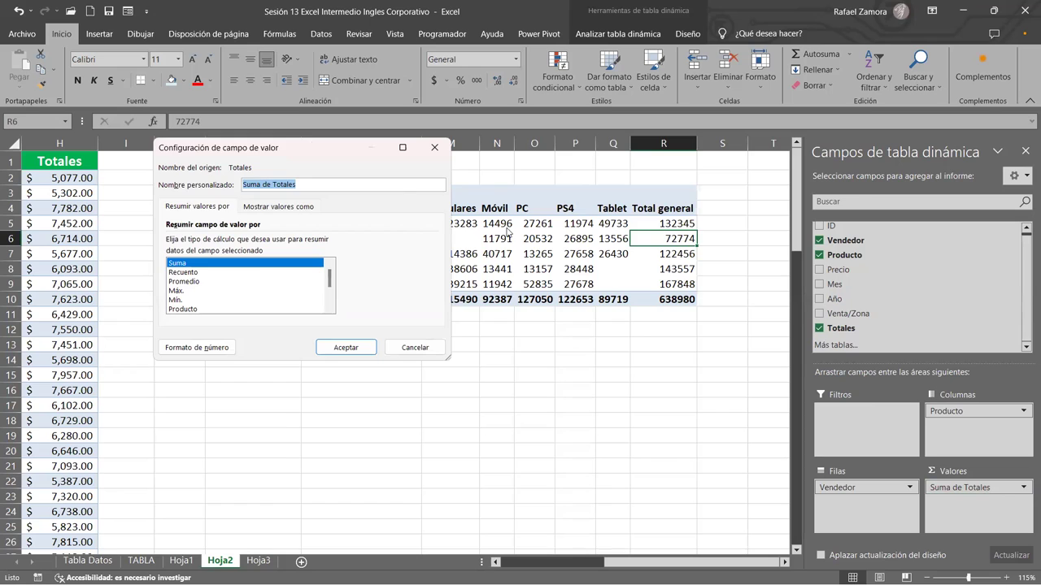
left_click_drag(313, 146, 580, 153)
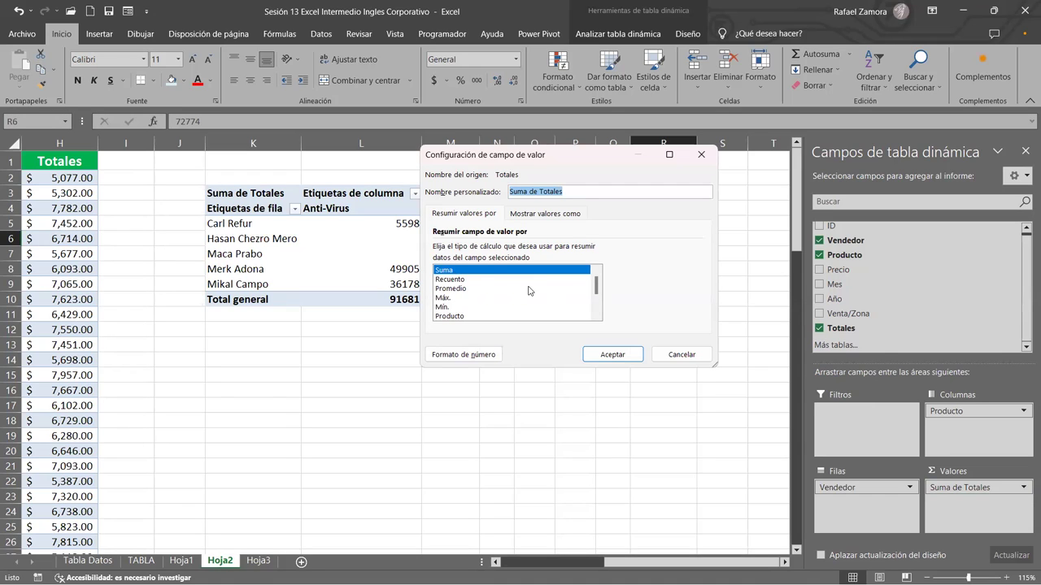
left_click(467, 359)
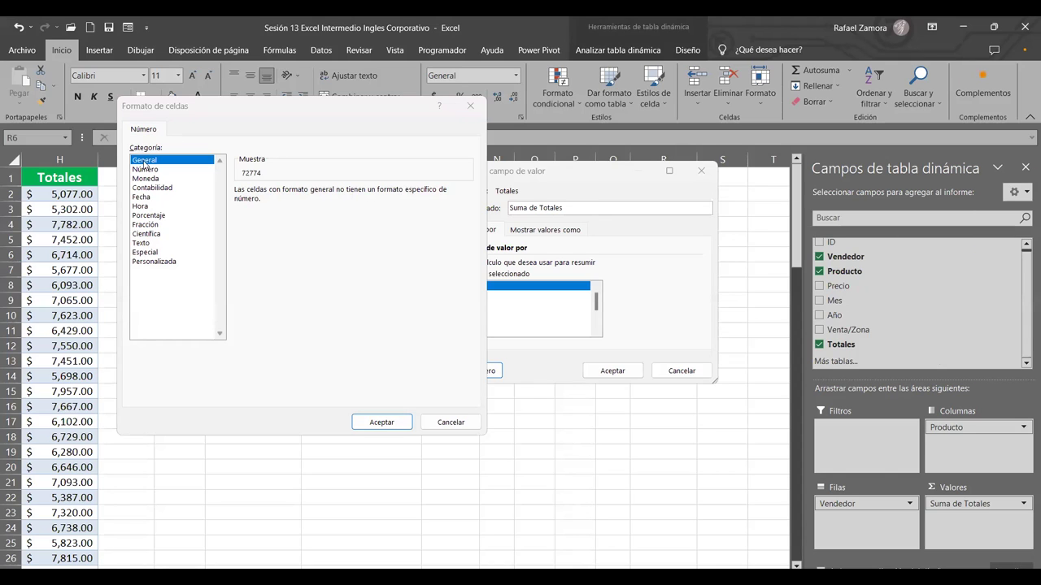
left_click(158, 190)
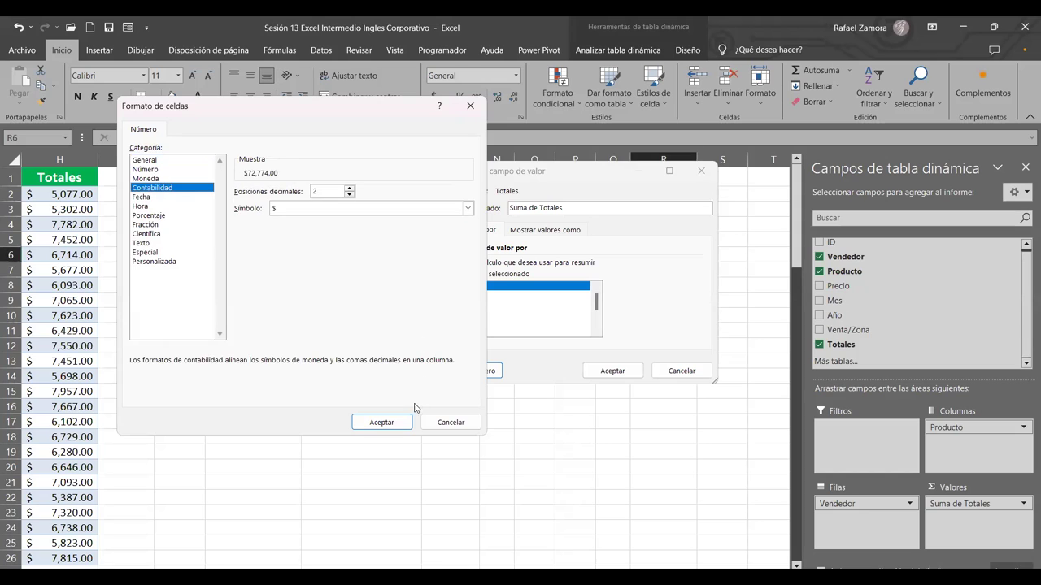
left_click(382, 422)
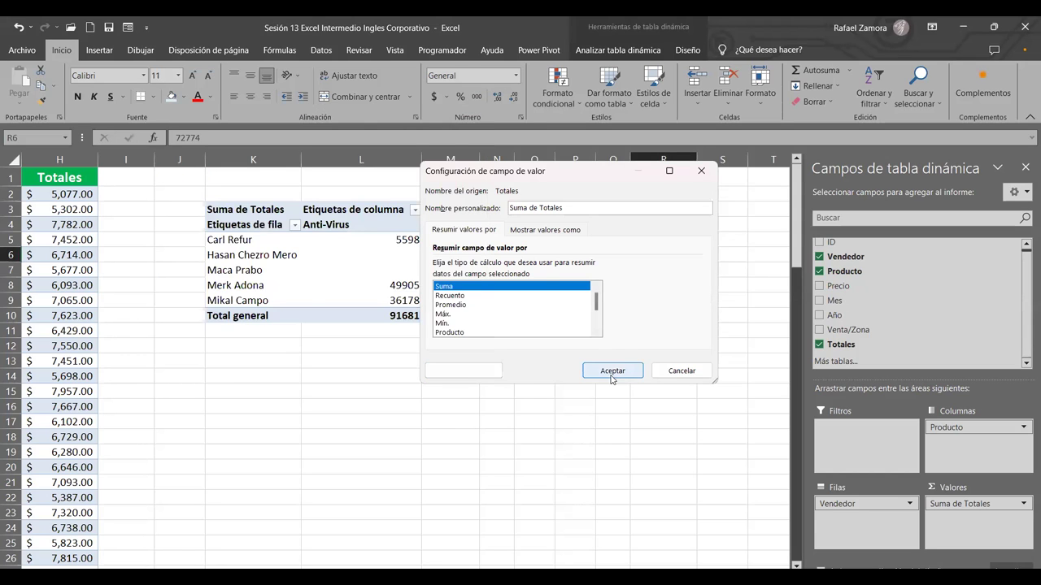
Apply the accounting format and scroll across the pivot, now totaling $638,980.00.
left_click(612, 370)
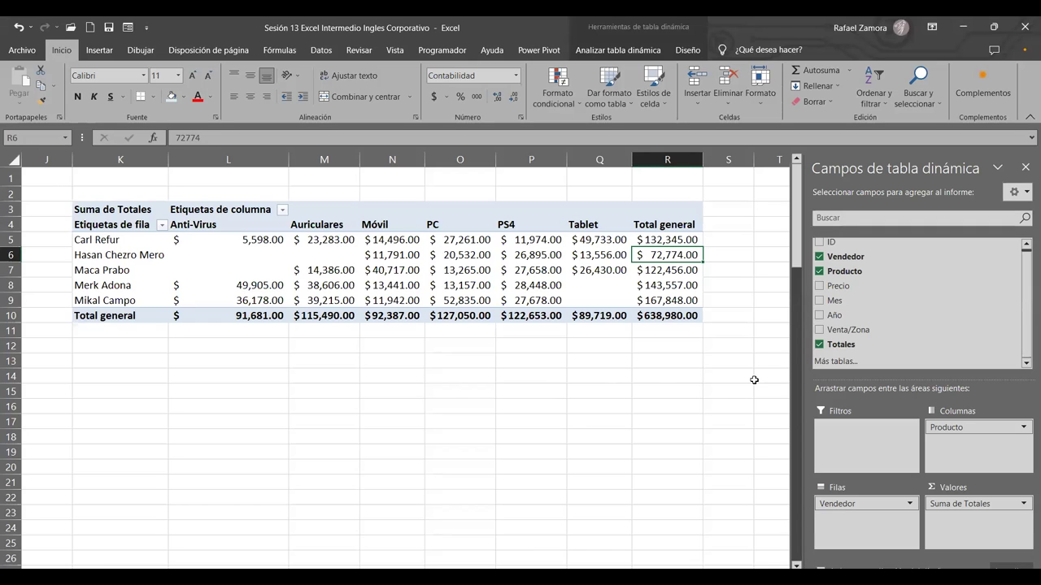
scroll(753, 380, "left", 4)
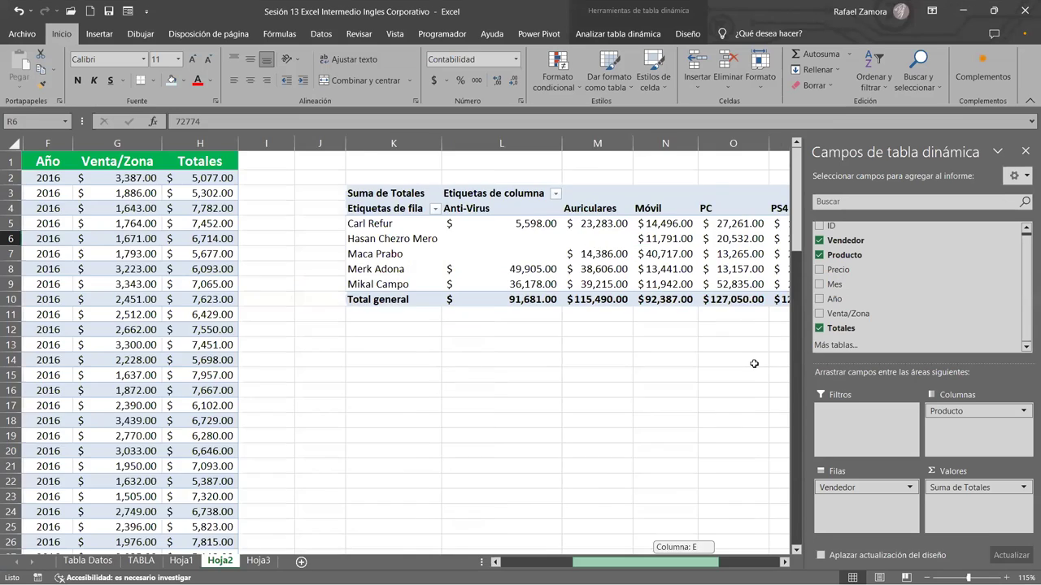
scroll(754, 379, "left", 1)
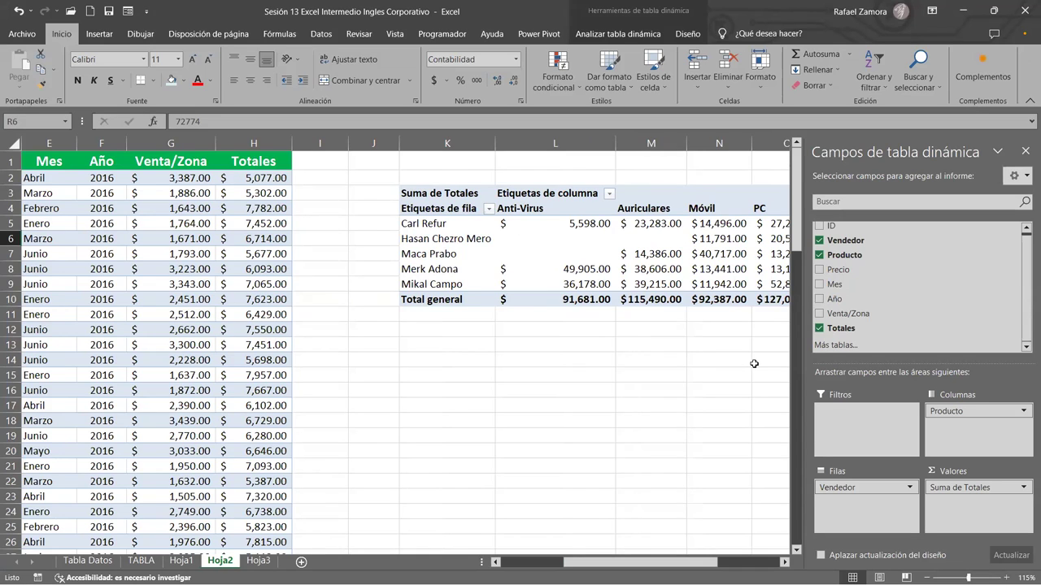
scroll(754, 364, "right", 8)
scroll(754, 363, "left", 8)
scroll(754, 364, "right", 4)
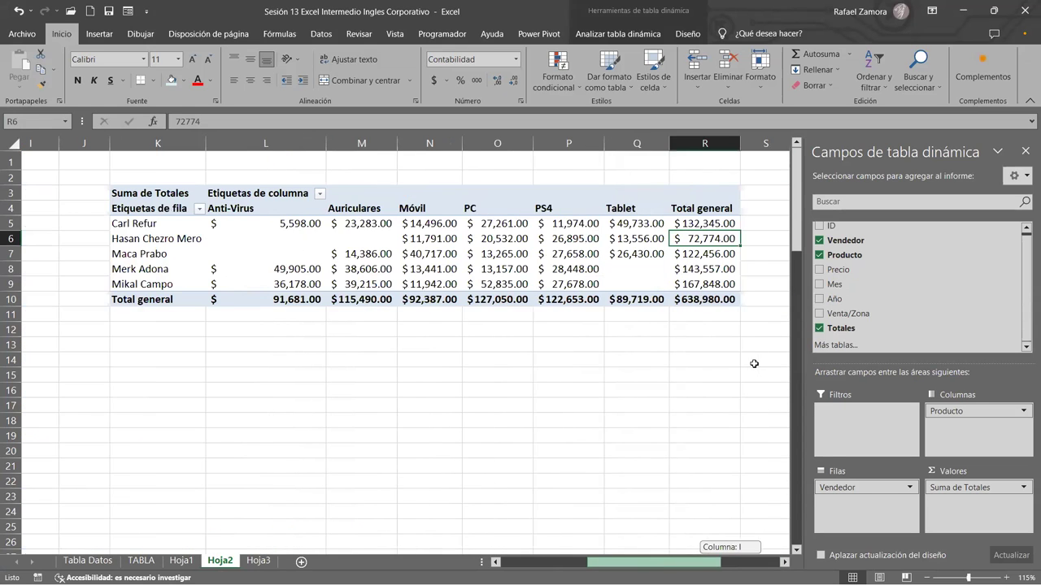
Revert the pivot values to plain numbers, then try a currency format on grand total R5 and undo it.
key("ctrl+z")
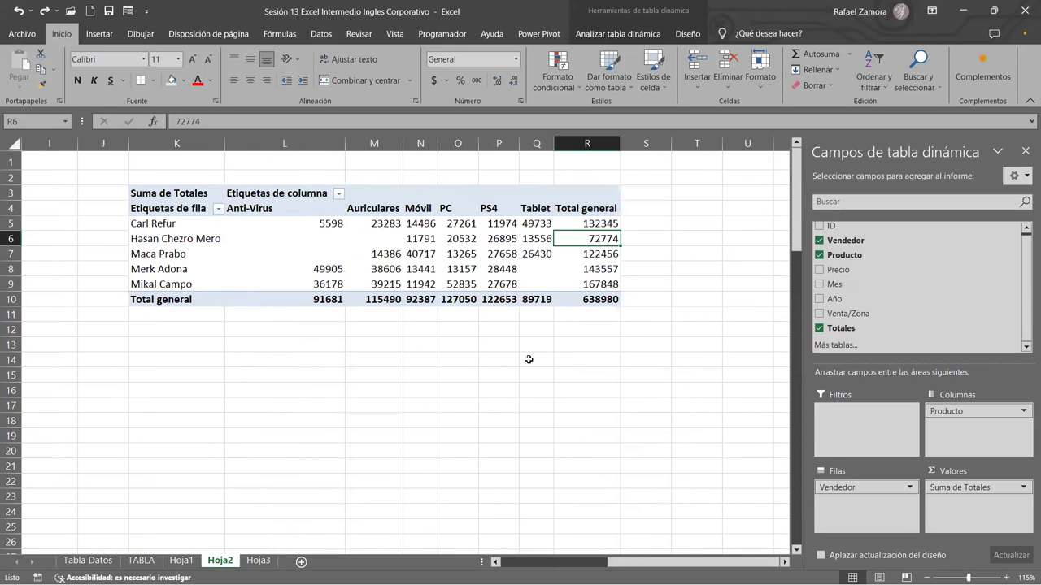
left_click(366, 237)
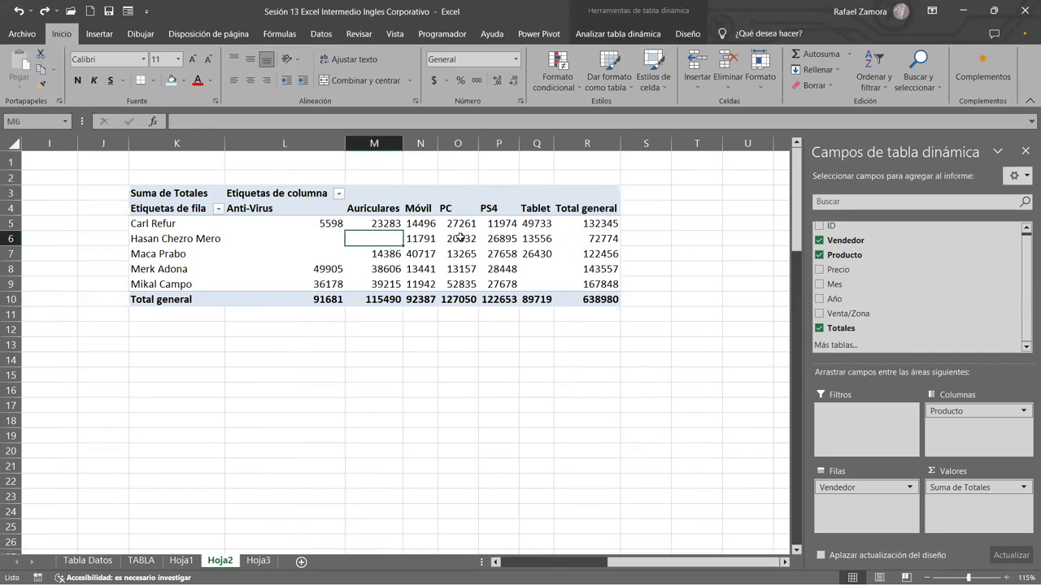
left_click(607, 224)
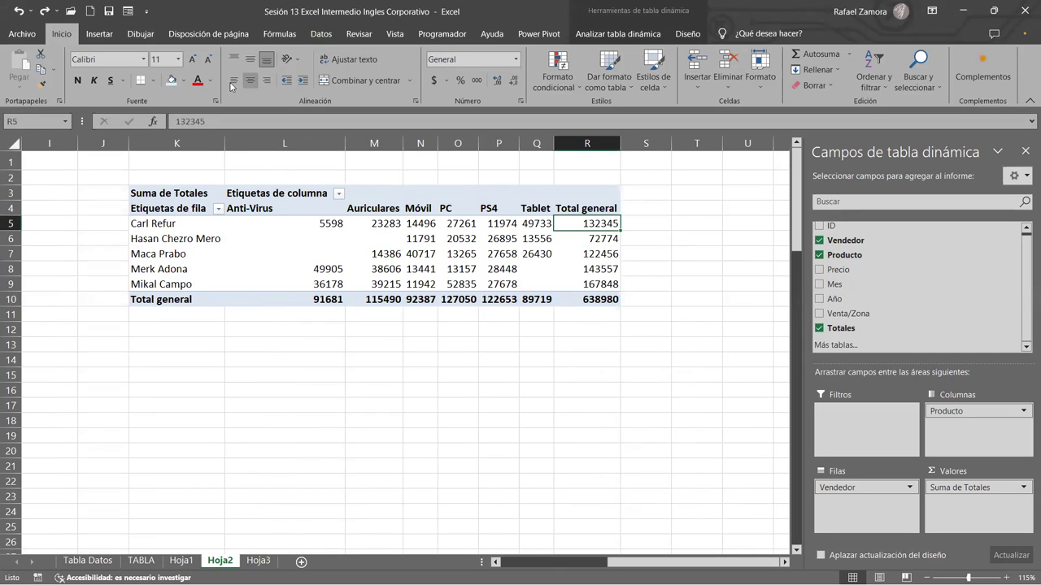
left_click(437, 79)
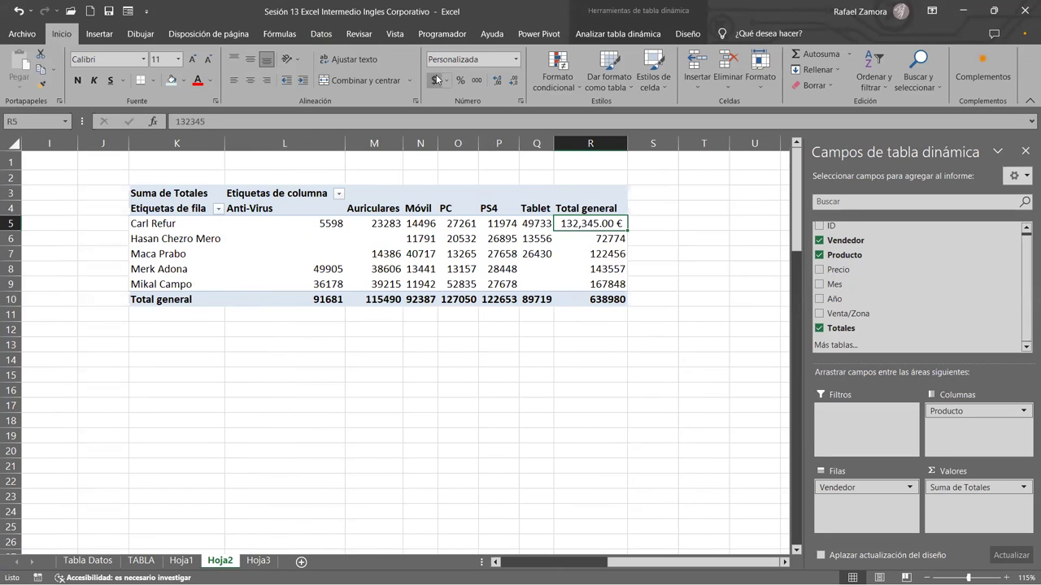
key("ctrl+z")
Apply $ accounting format to all pivot value cells, then undo it.
mouse_move(313, 227)
left_mouse_down()
mouse_move(382, 254)
mouse_move(602, 301)
left_mouse_up()
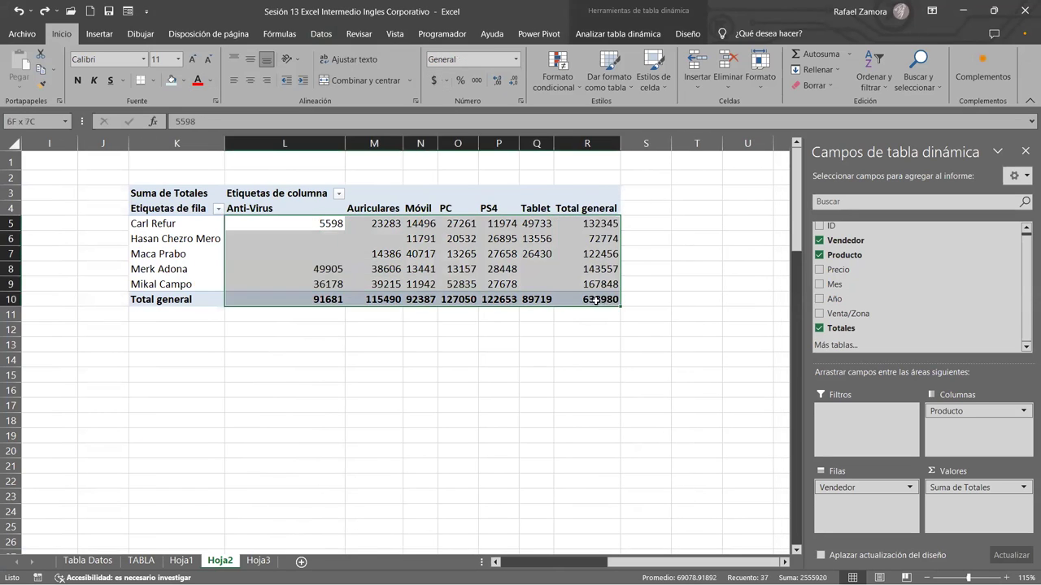
left_click(447, 82)
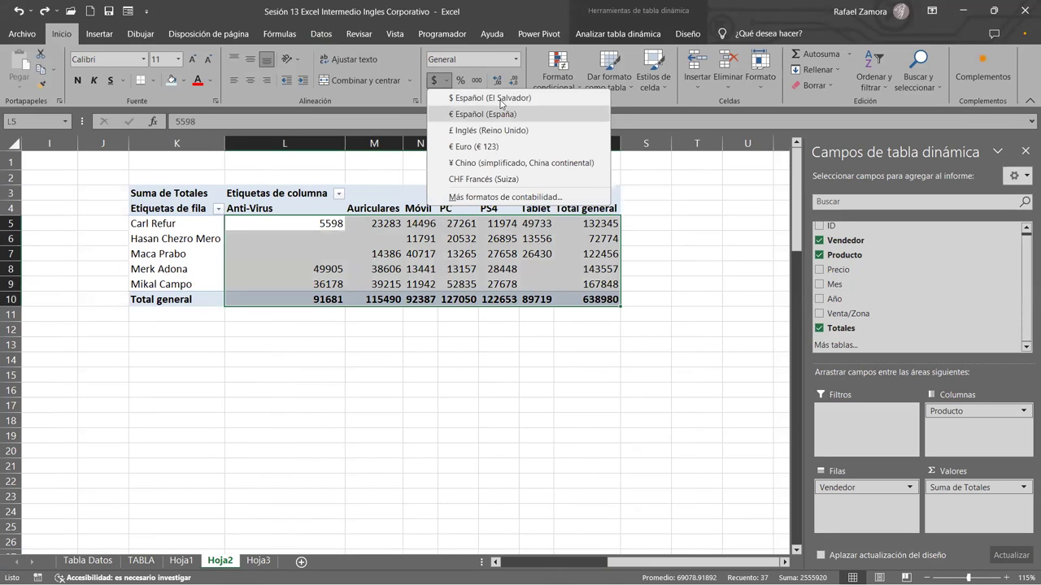
left_click(472, 98)
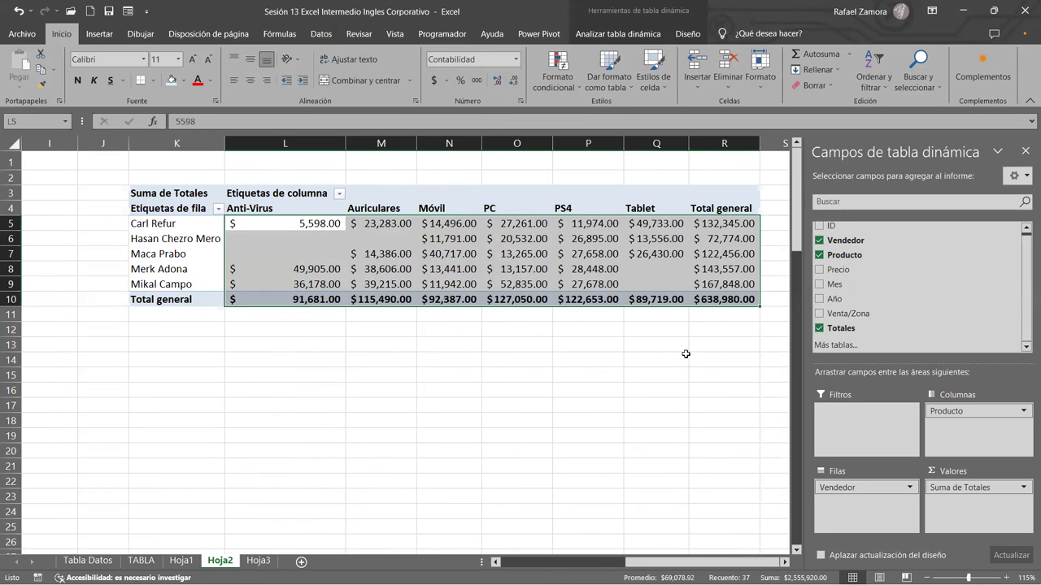
key("ctrl+z")
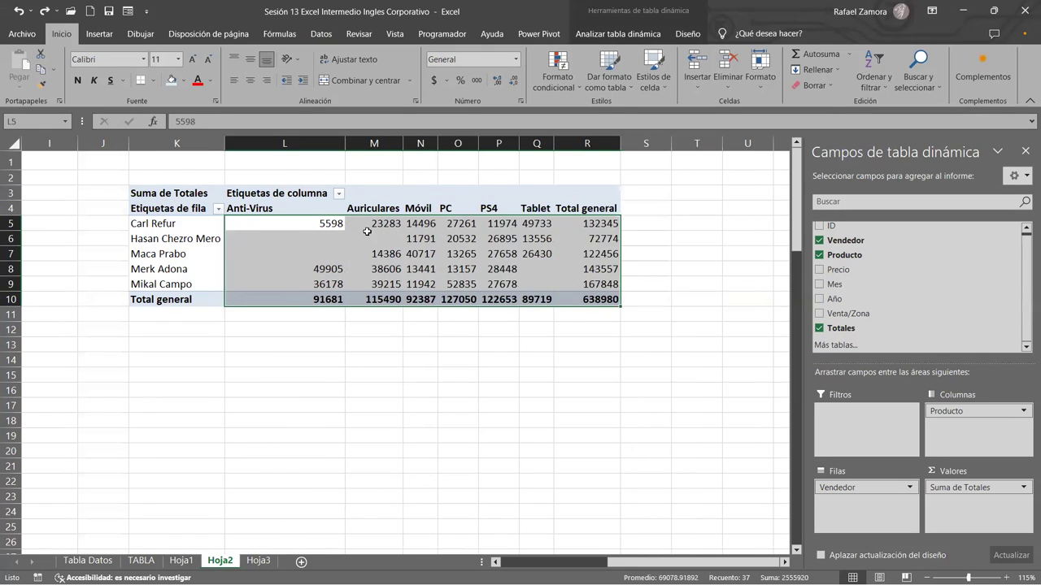
Apply $ accounting format to cell M5 (23283) alone, then undo it.
left_click(374, 223)
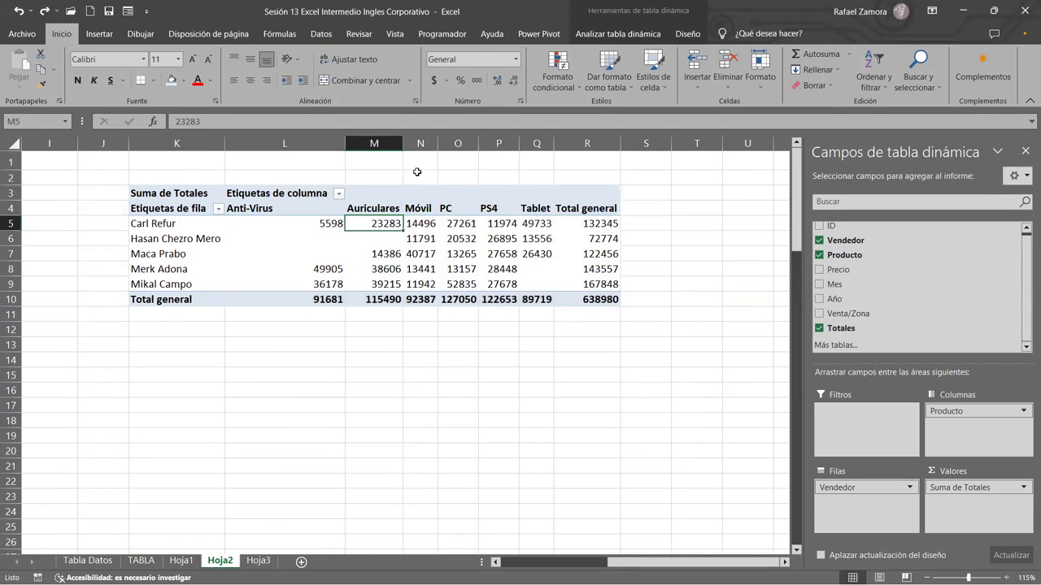
left_click(447, 80)
left_click(478, 98)
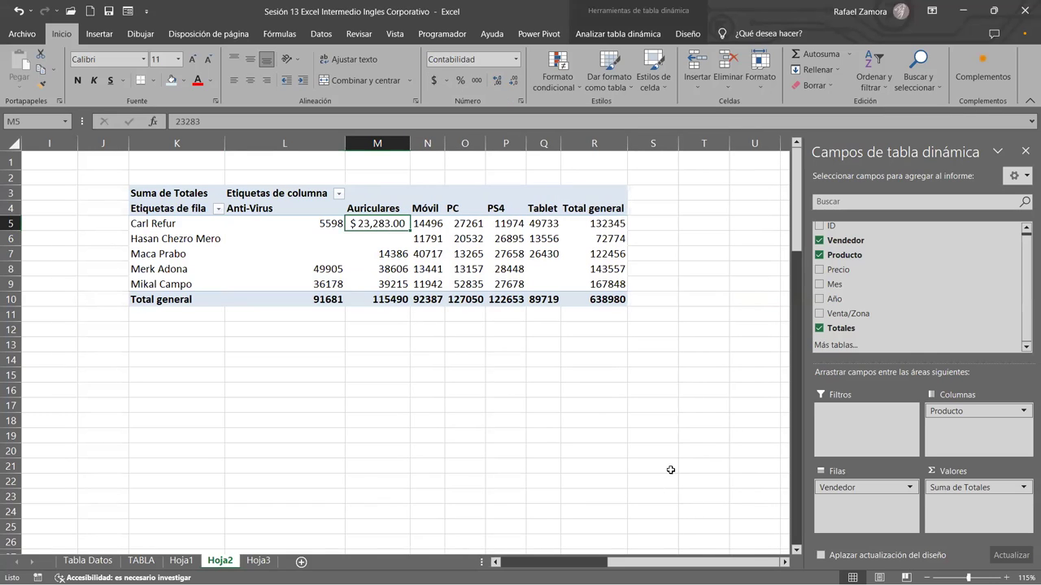
key("ctrl+z")
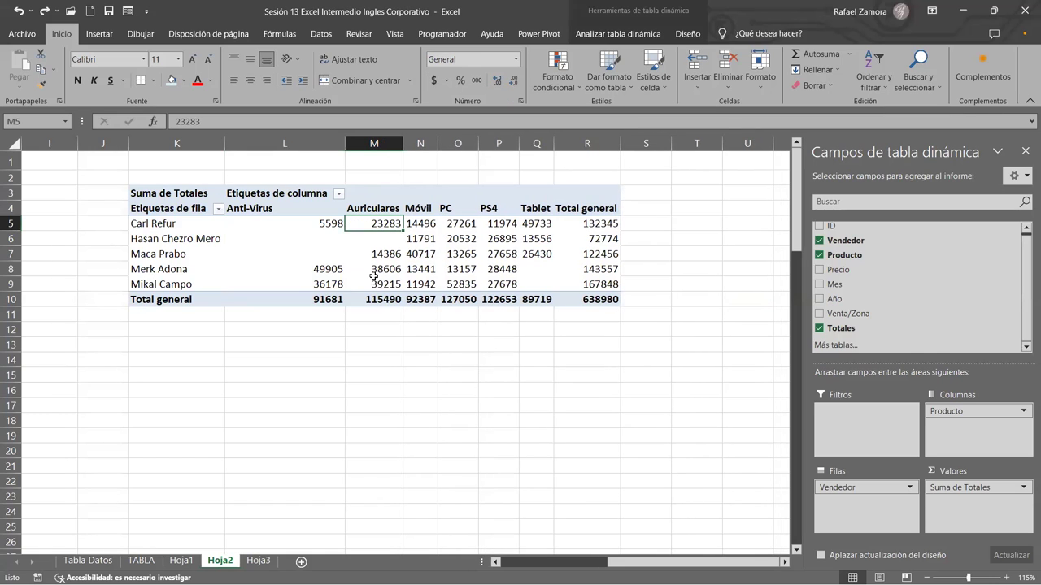
Reapply $ accounting format to the whole value range L5:R10 and undo it again.
mouse_move(292, 223)
left_mouse_down()
mouse_move(336, 245)
mouse_move(598, 306)
left_mouse_up()
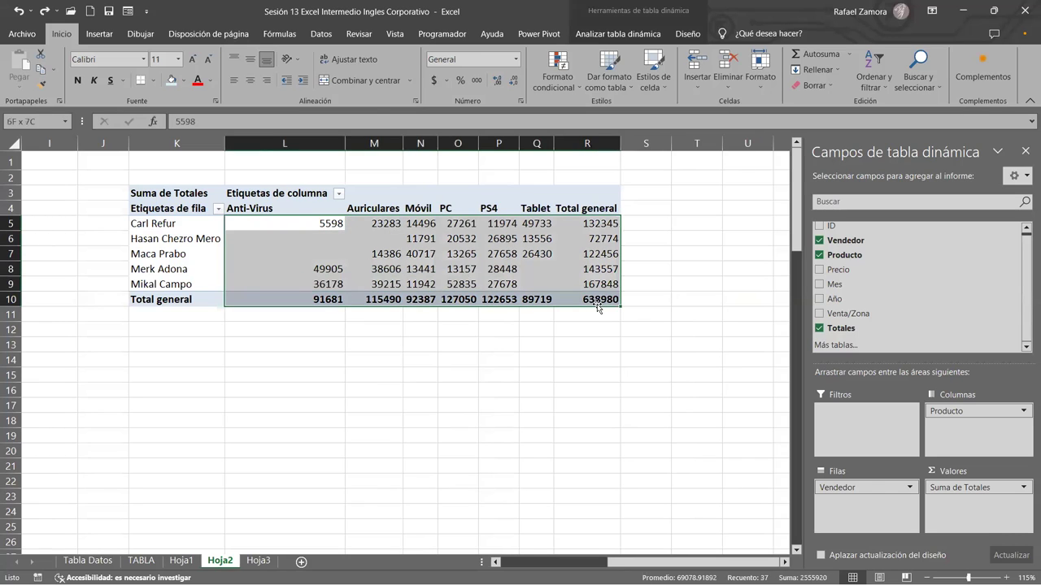
left_click(448, 80)
left_click(479, 98)
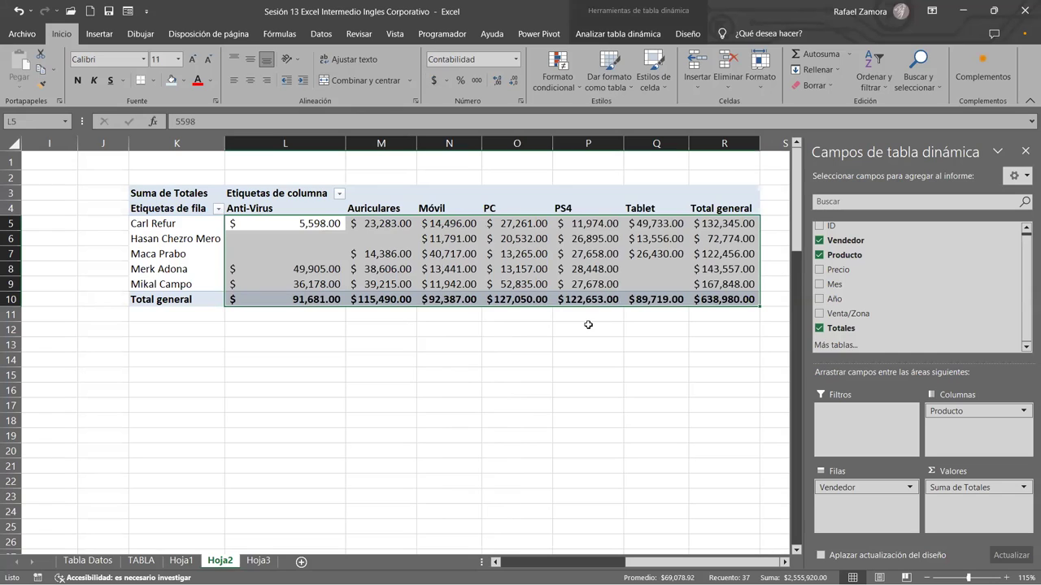
key("ctrl+z")
Select value cells around the pivot (L5, Q6, R6), ending on P6.
left_click(556, 379)
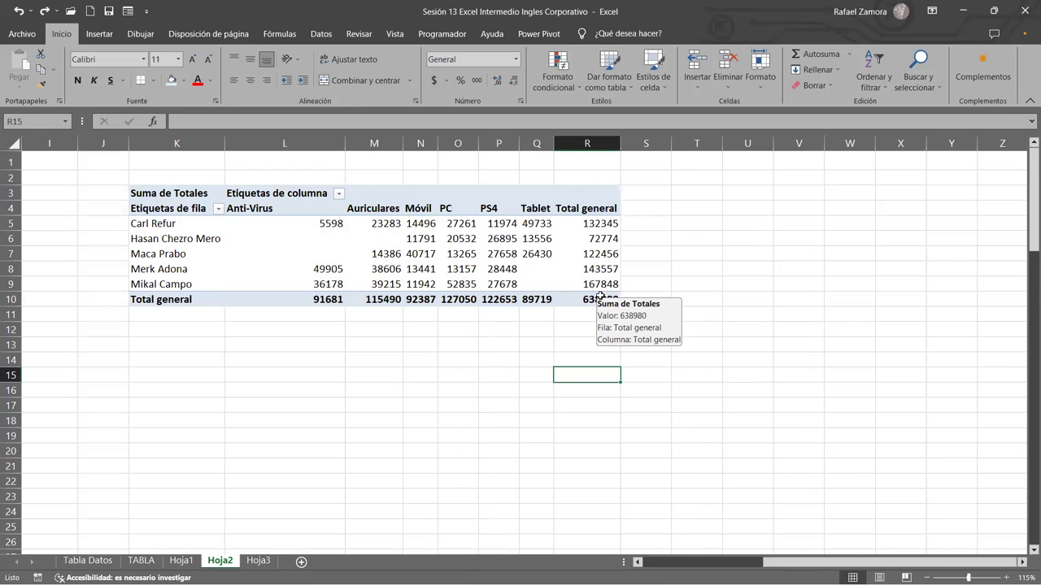
mouse_move(499, 238)
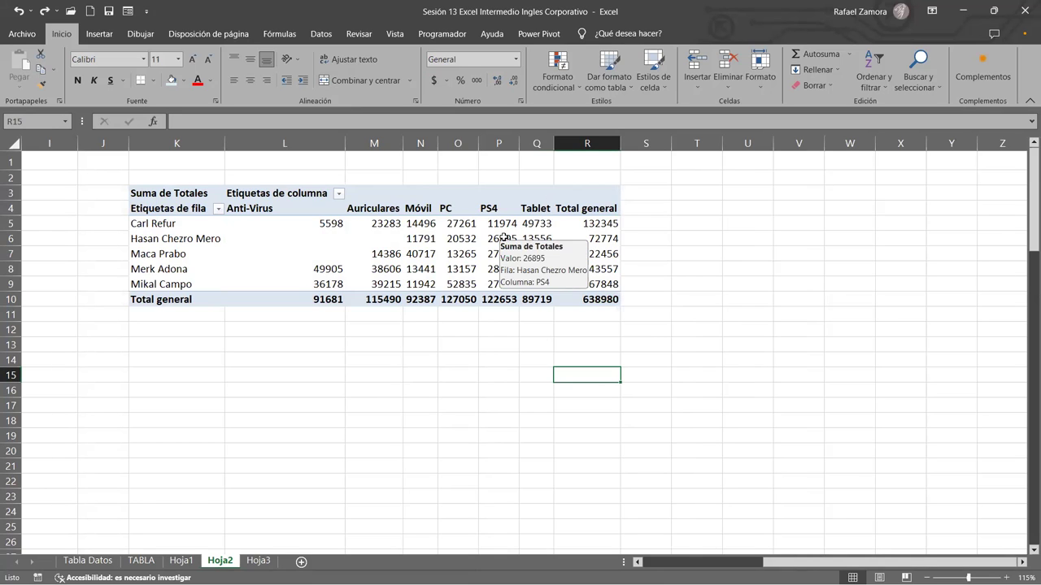
left_click(503, 237)
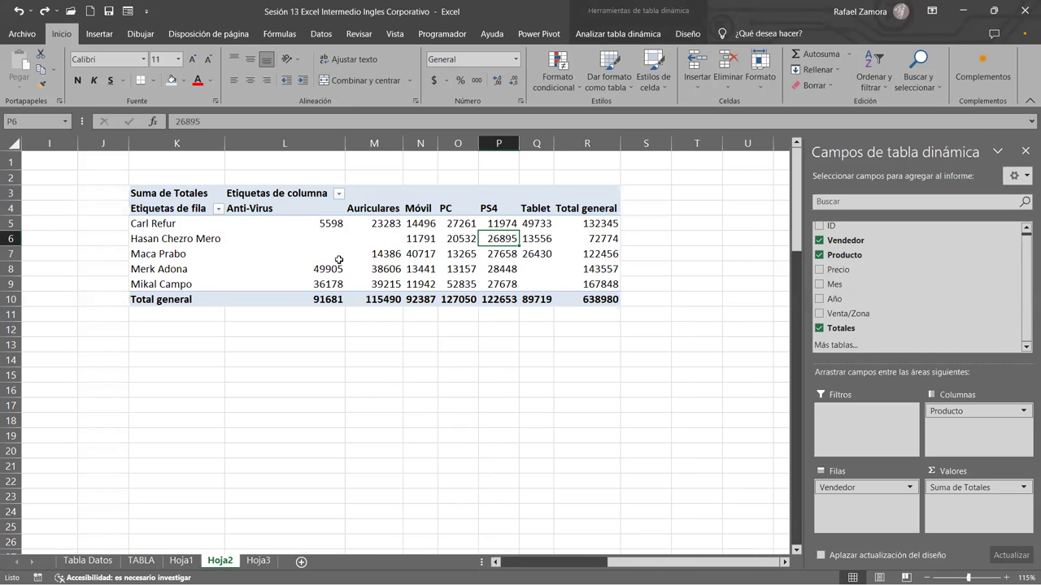
left_click(333, 223)
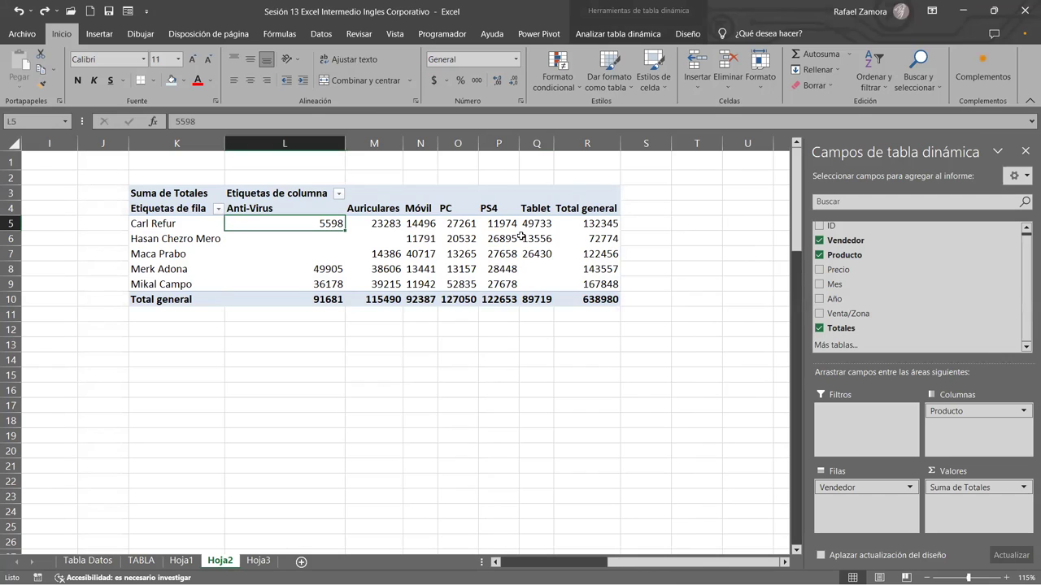
left_click(536, 238)
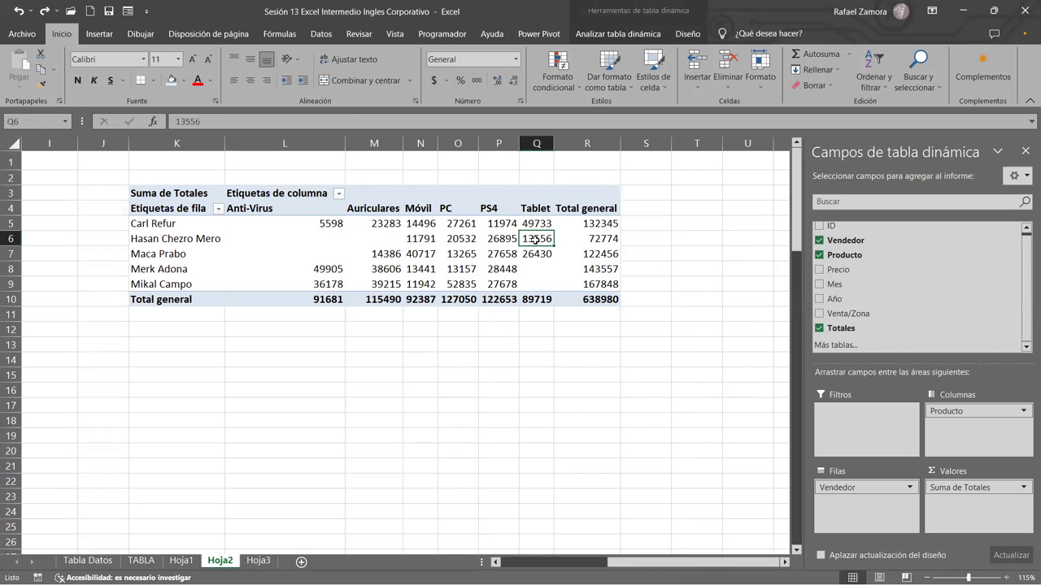
left_click(590, 238)
left_click(502, 238)
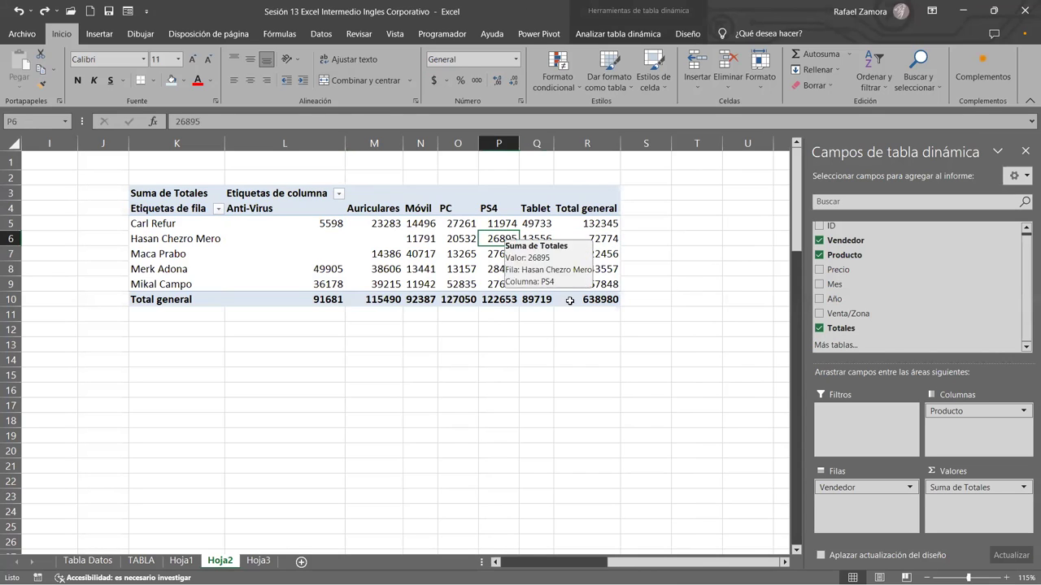
Set the Suma de Totales field's number format to Contabilidad with $ and 2 decimals.
left_click(971, 487)
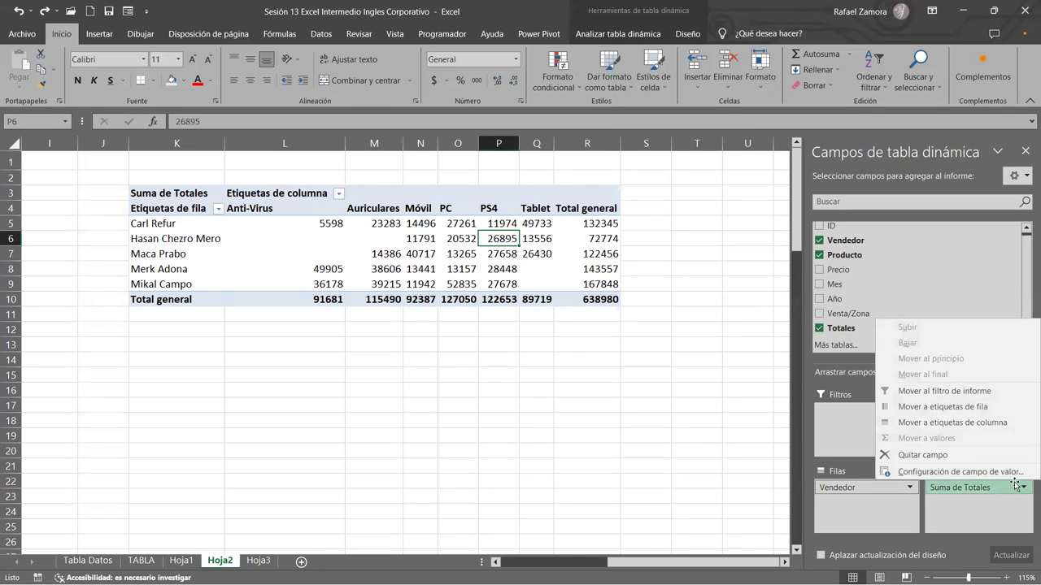
left_click(945, 475)
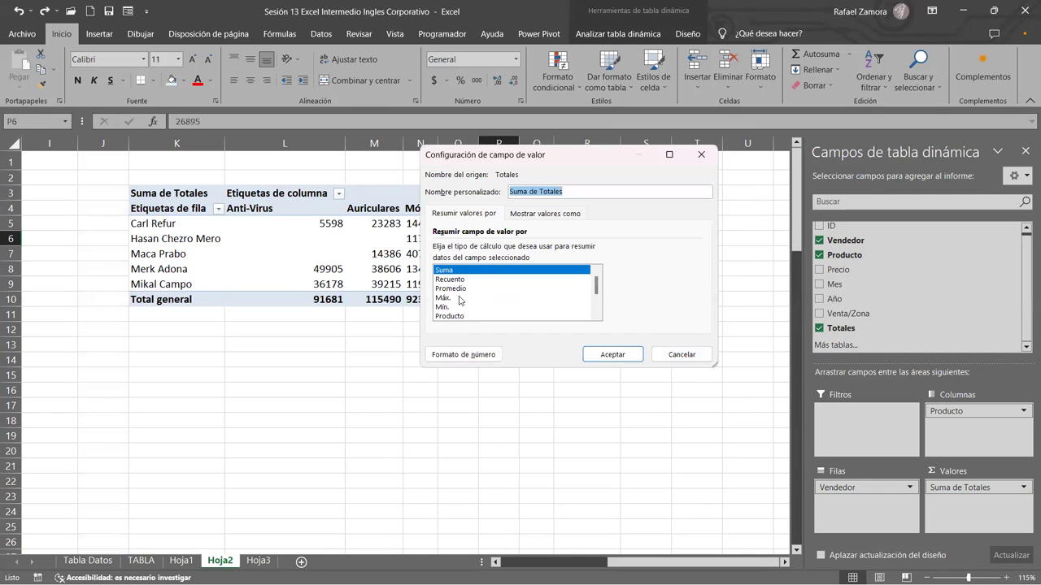
left_click(463, 355)
left_click(419, 179)
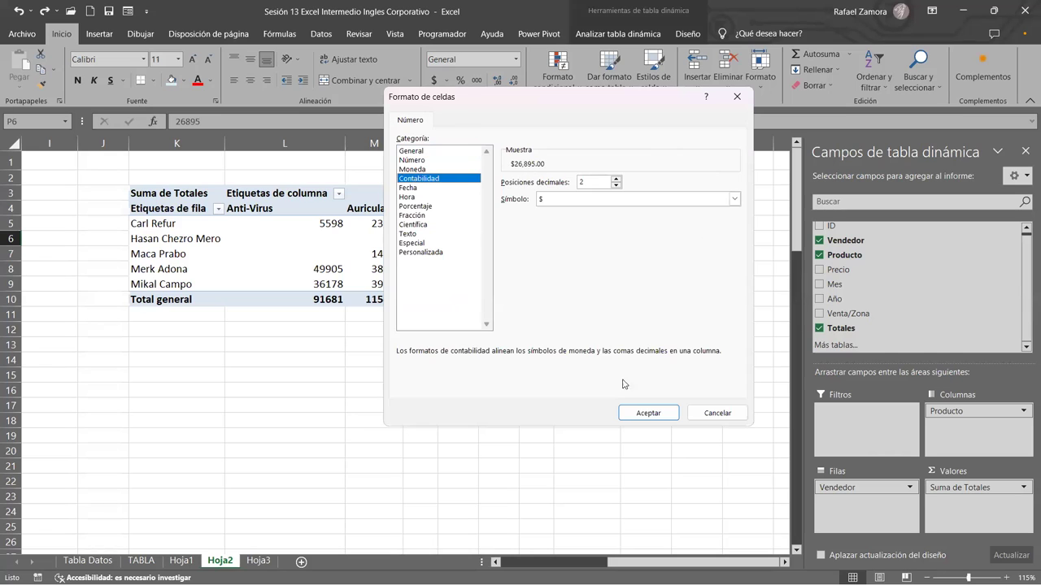
left_click(647, 413)
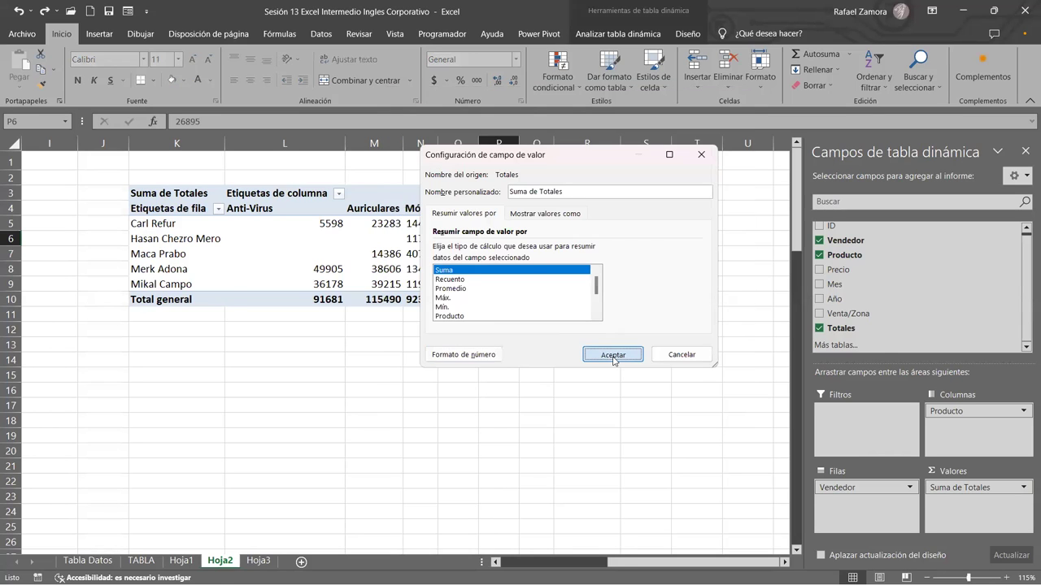
Accept the value field settings, then undo the resulting accounting format.
left_click(611, 355)
key("ctrl+z")
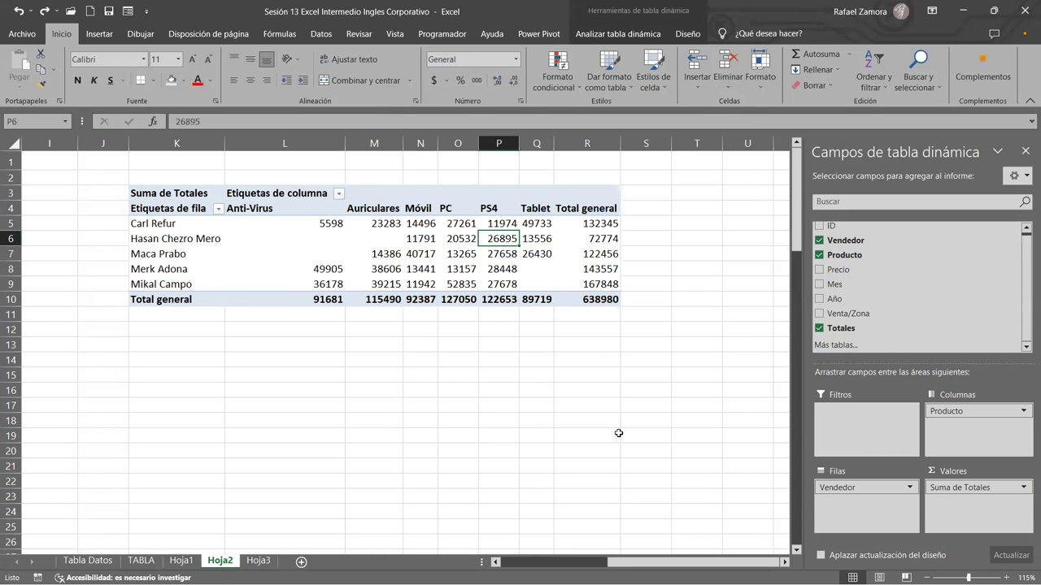
left_click(617, 431)
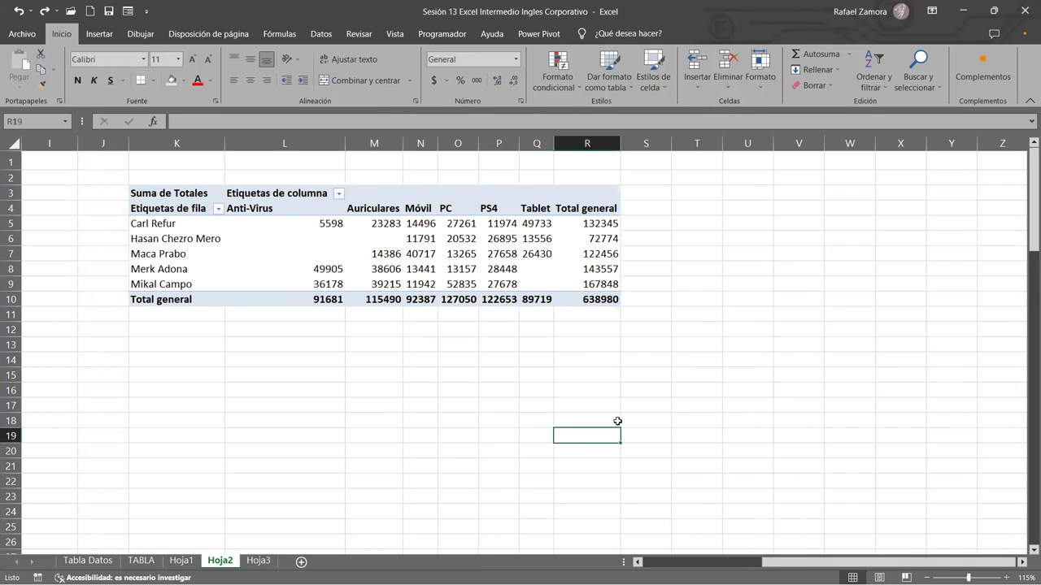
Give cell Q6 accounting format through Formato de celdas, then undo it.
left_click(528, 238)
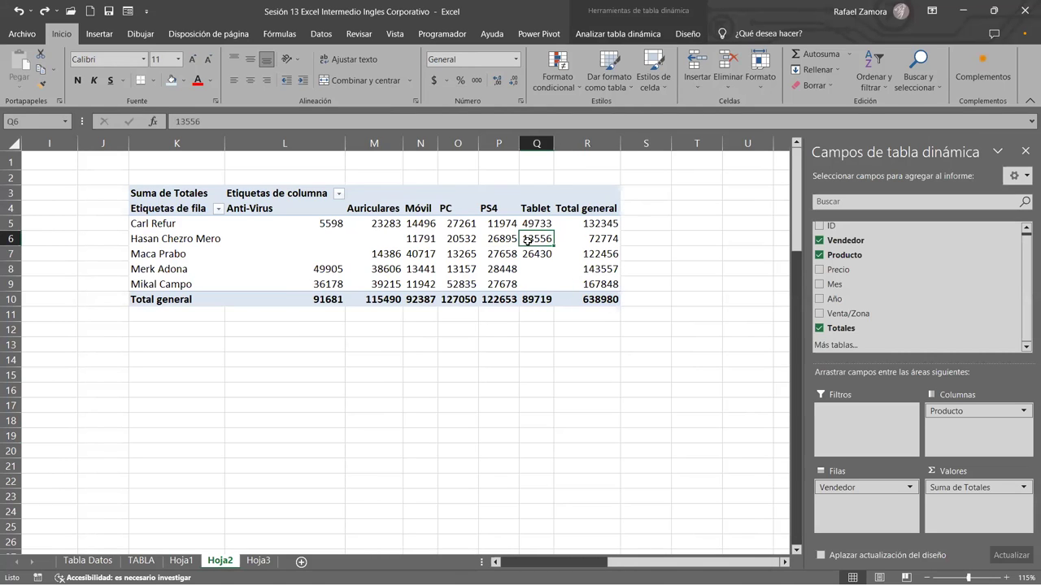
right_click(528, 241)
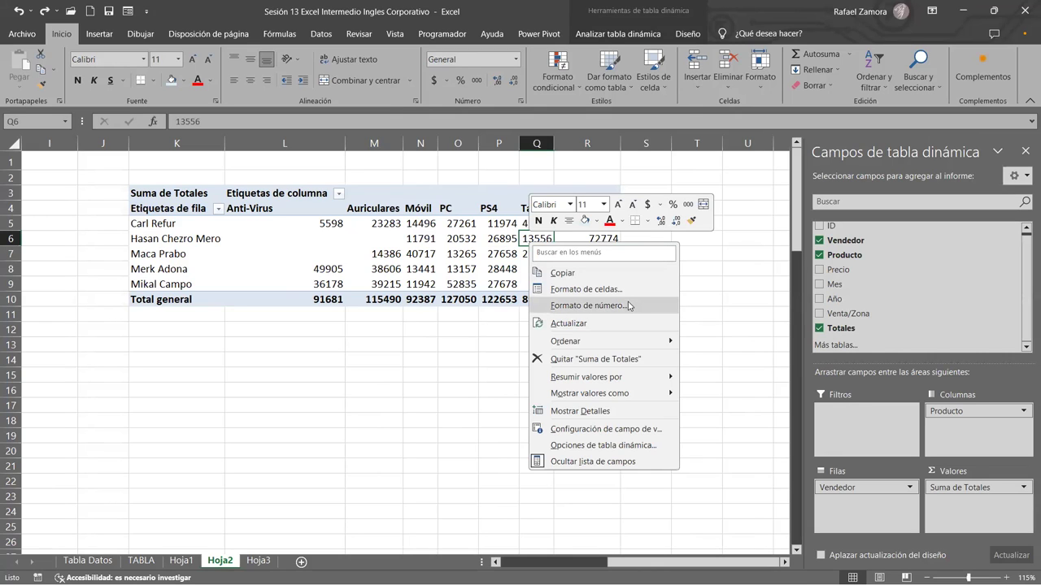
left_click(586, 288)
left_click(720, 440)
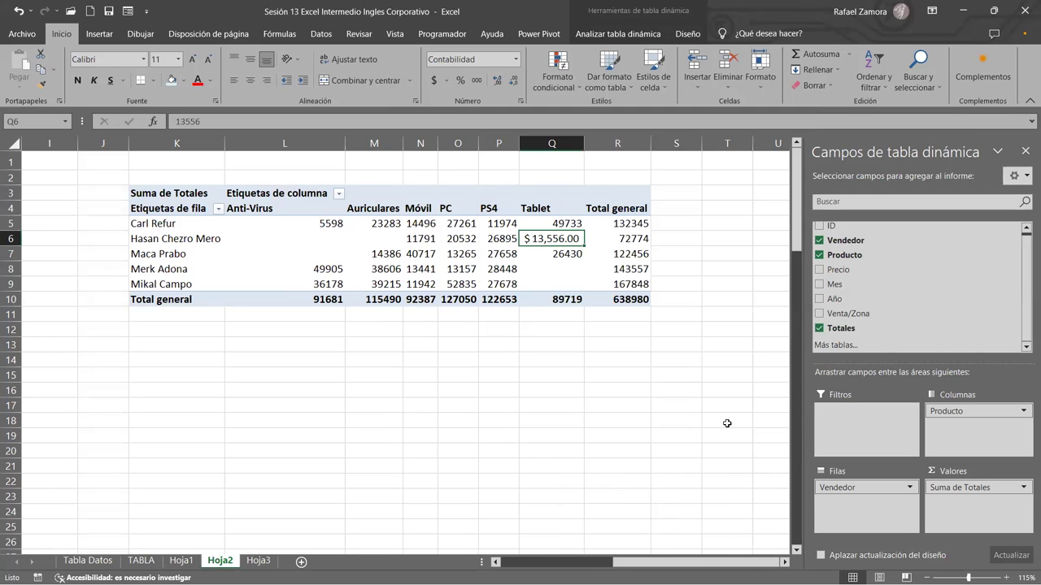
key("ctrl+z")
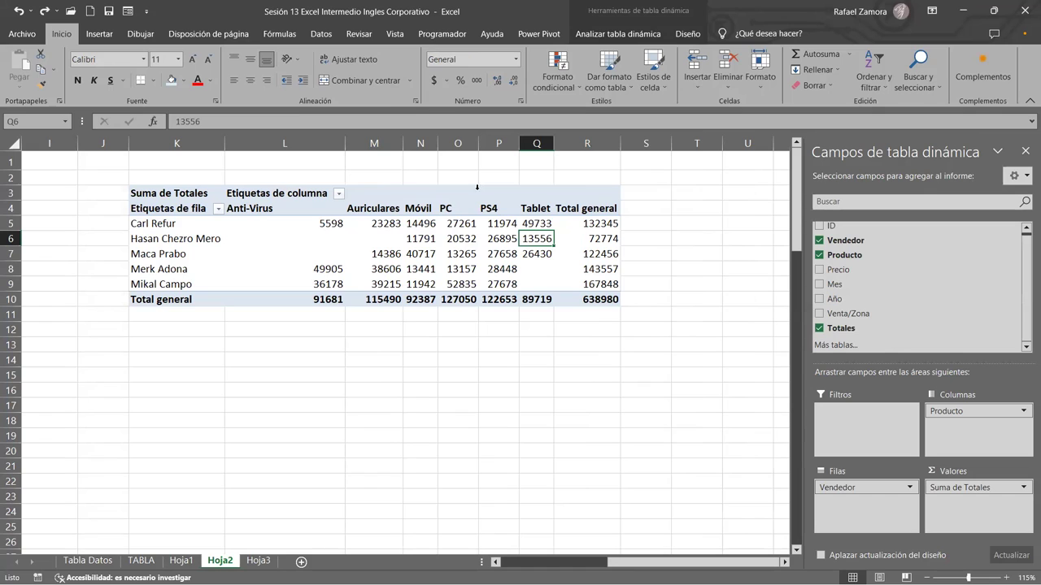
right_click(544, 239)
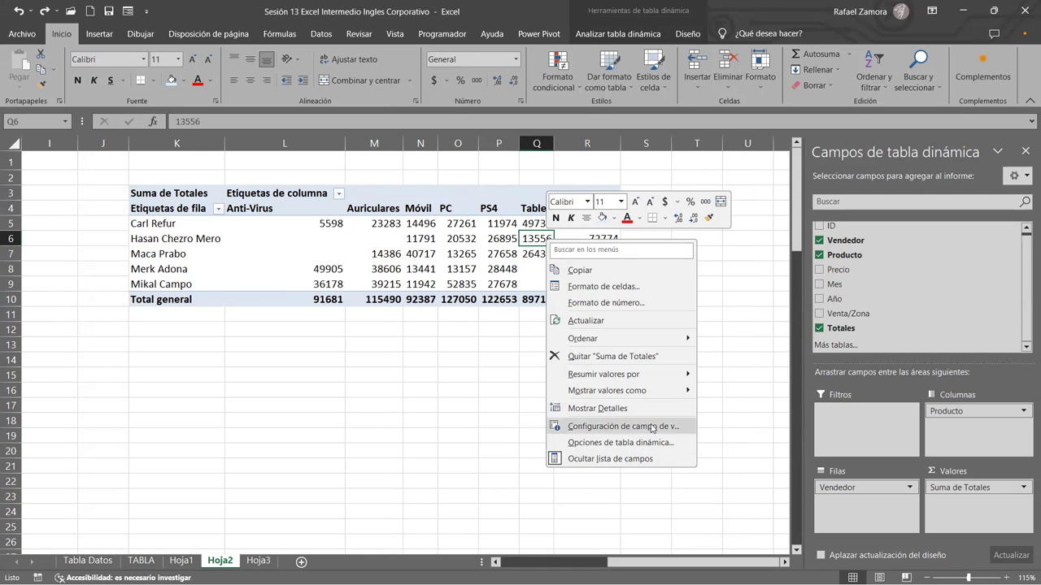
left_click(652, 429)
left_click(545, 514)
left_click(508, 333)
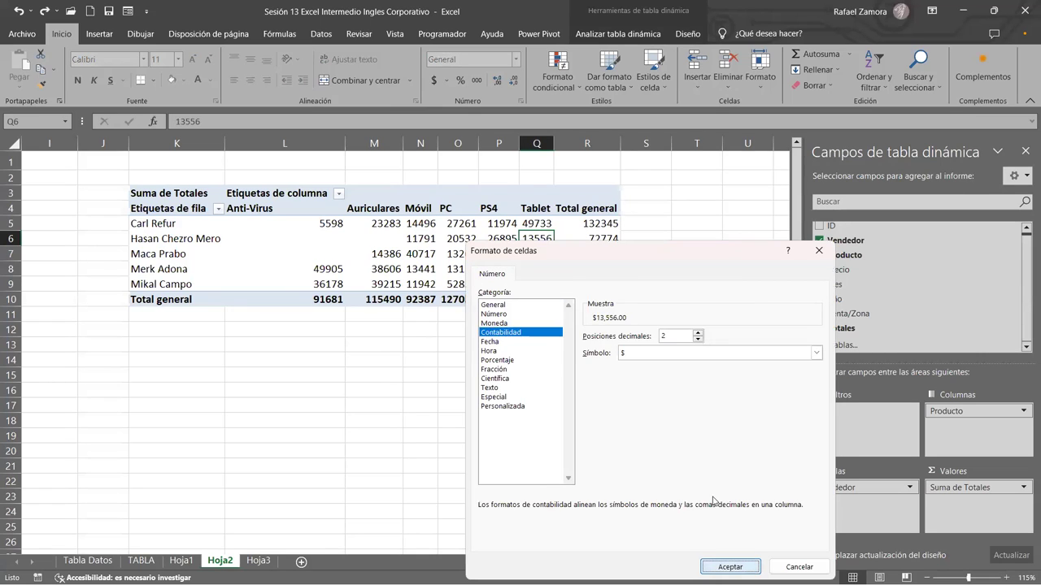
key("Return")
left_click(692, 514)
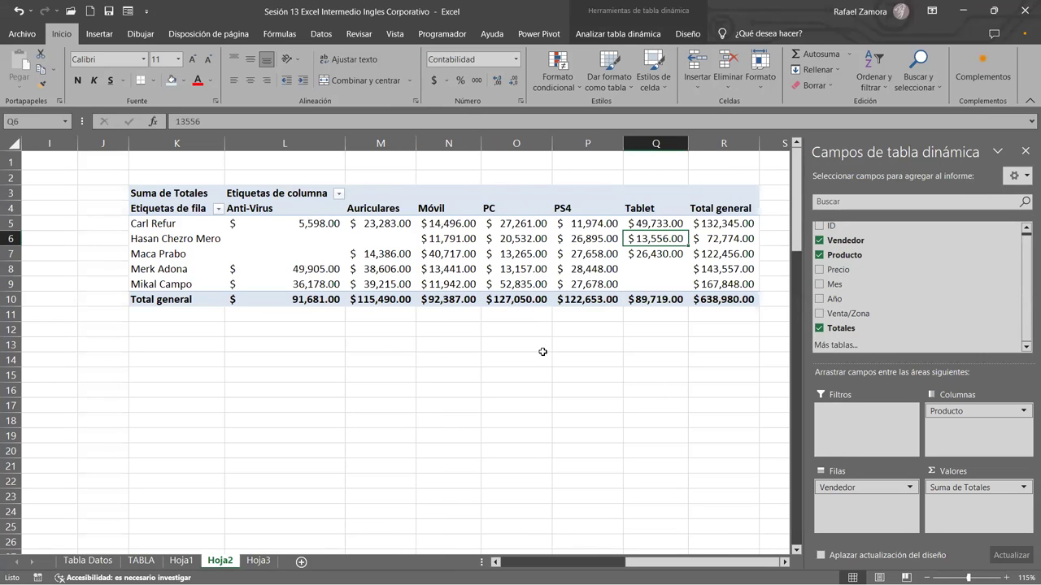
key("ctrl+z")
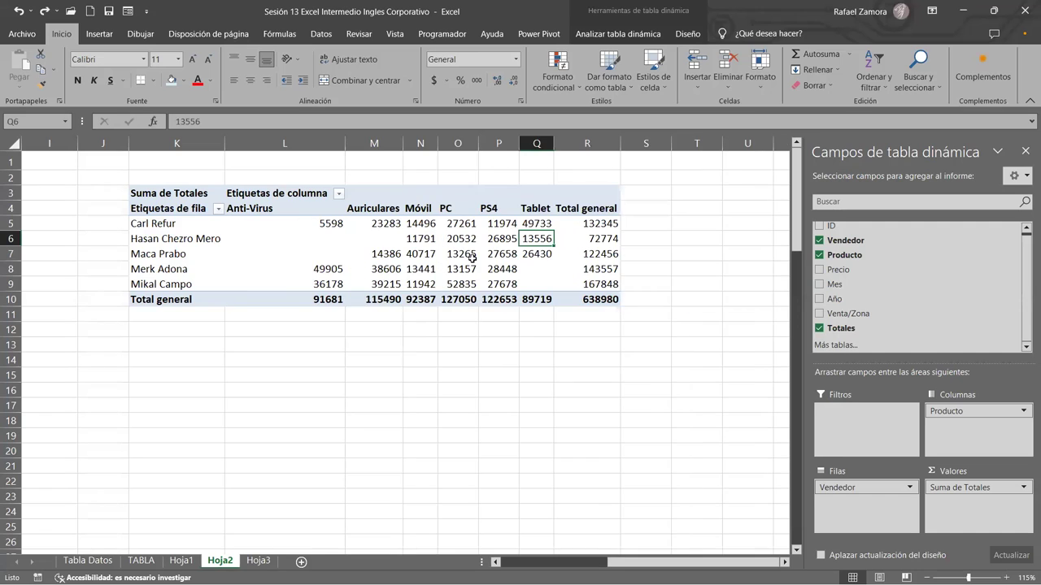
left_click(467, 223)
right_click(470, 226)
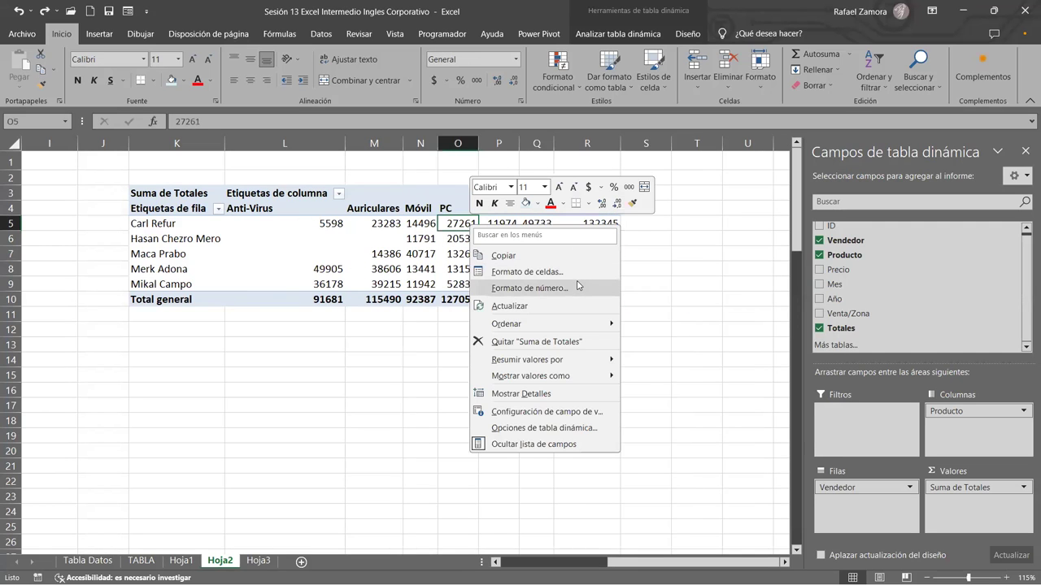
left_click(569, 288)
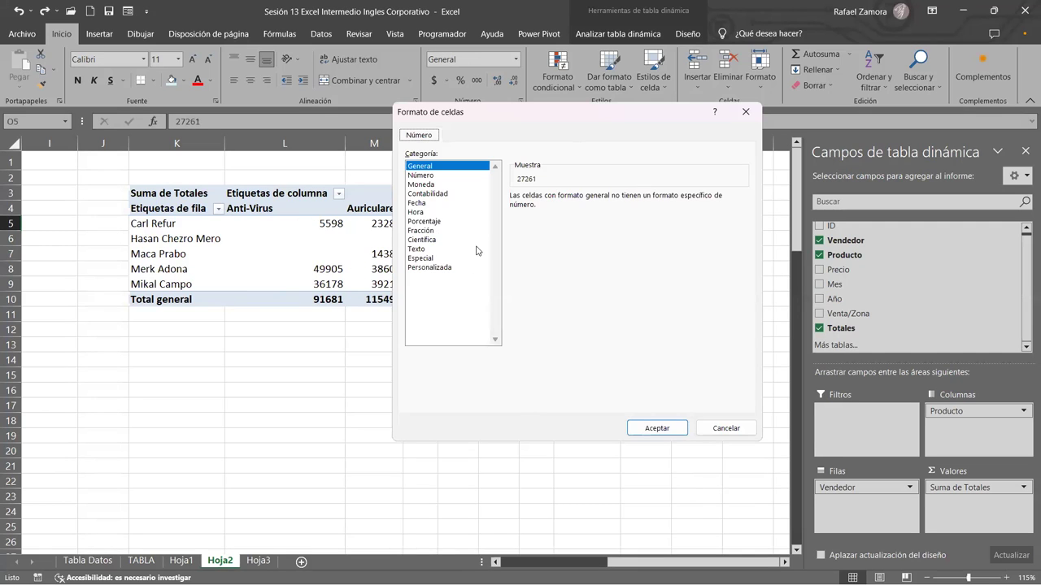
left_click(428, 193)
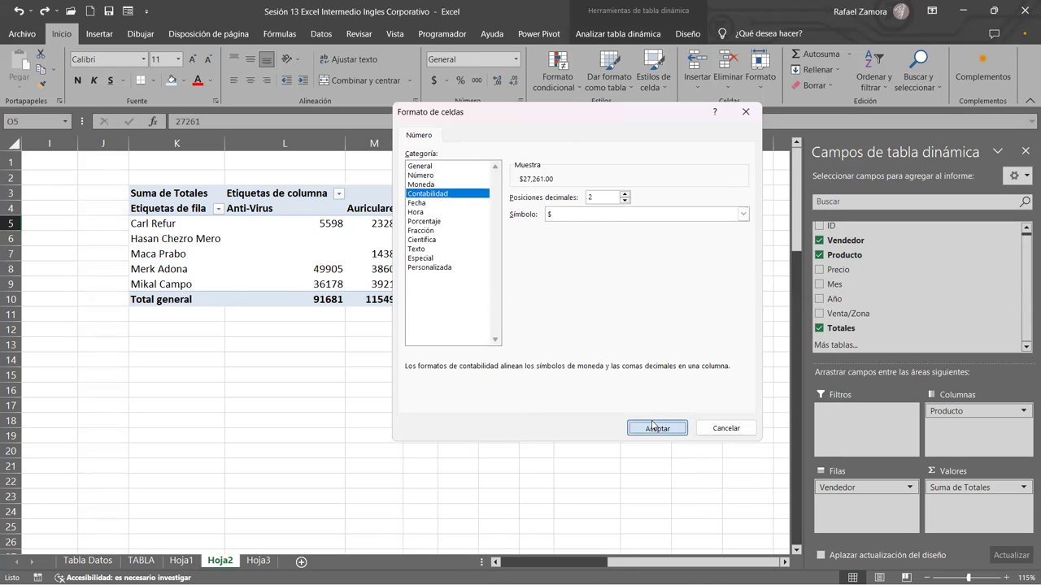
left_click(650, 424)
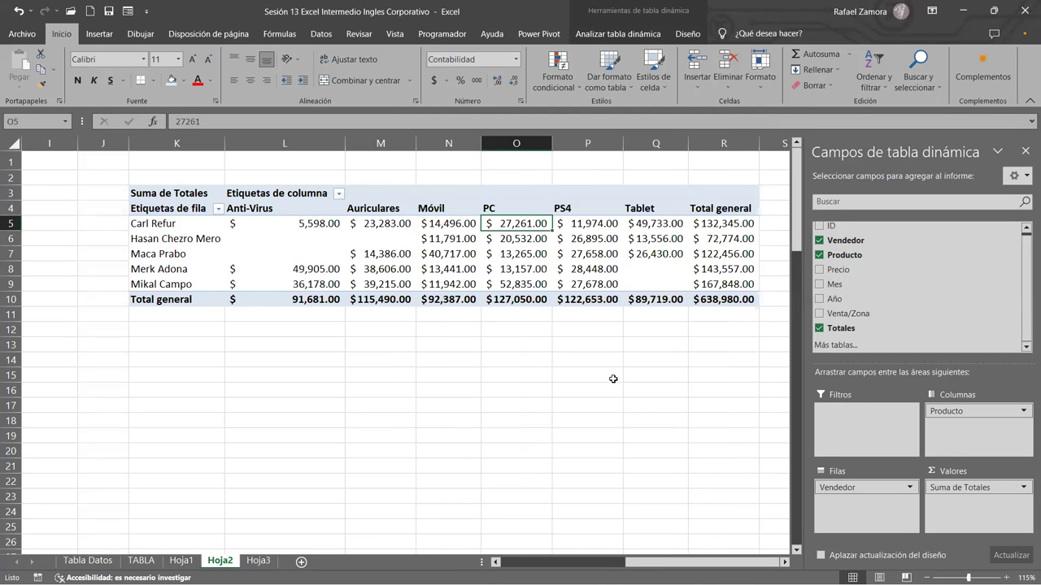
key("ctrl+z")
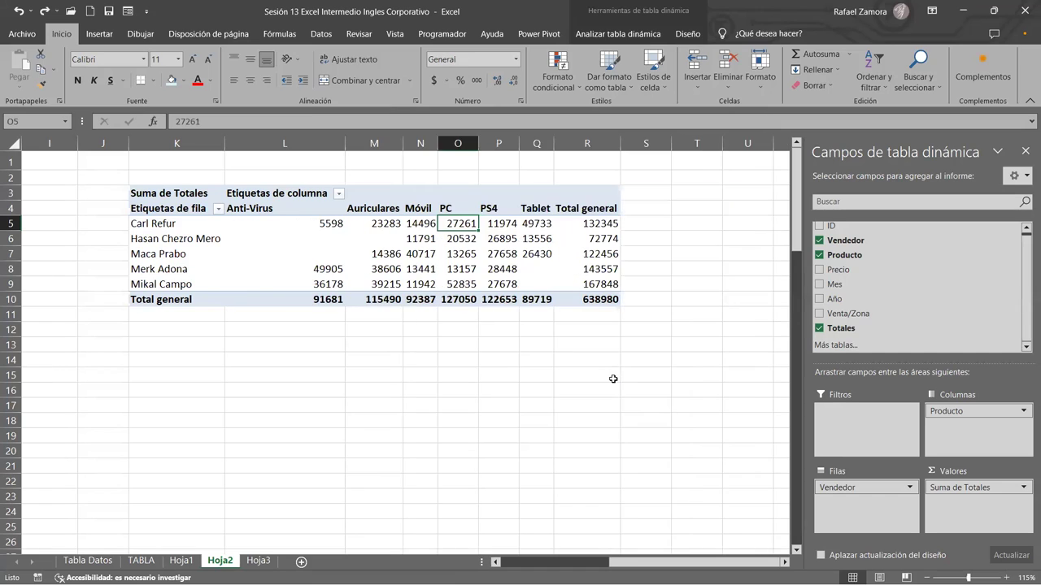
left_click(537, 406)
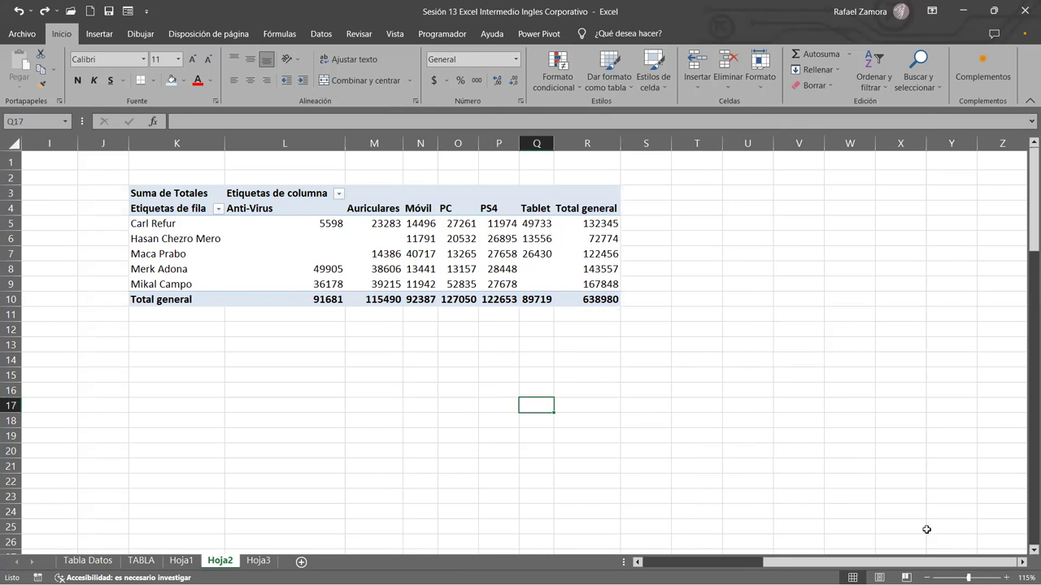
left_click(531, 241)
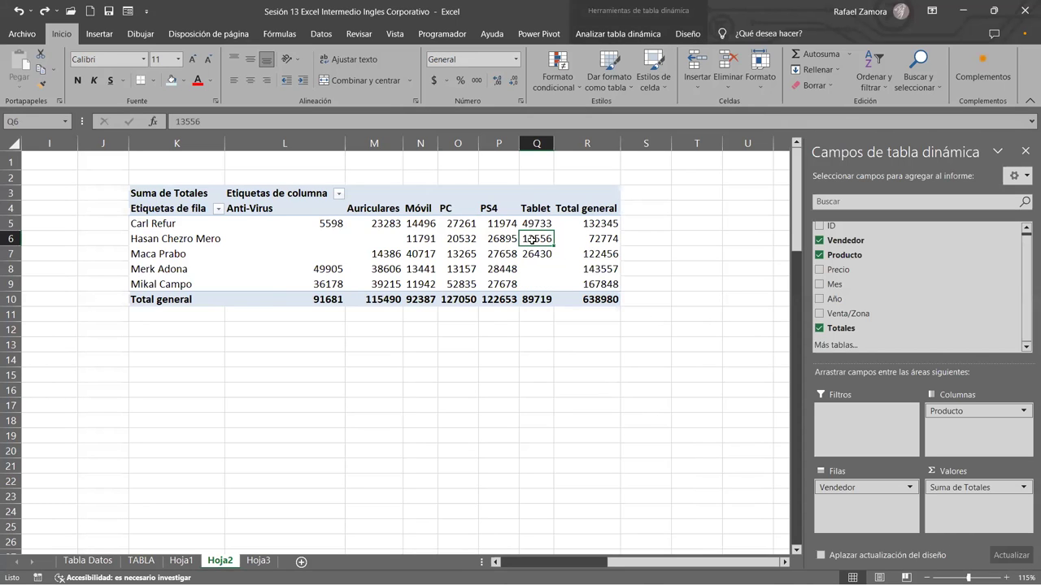
right_click(530, 240)
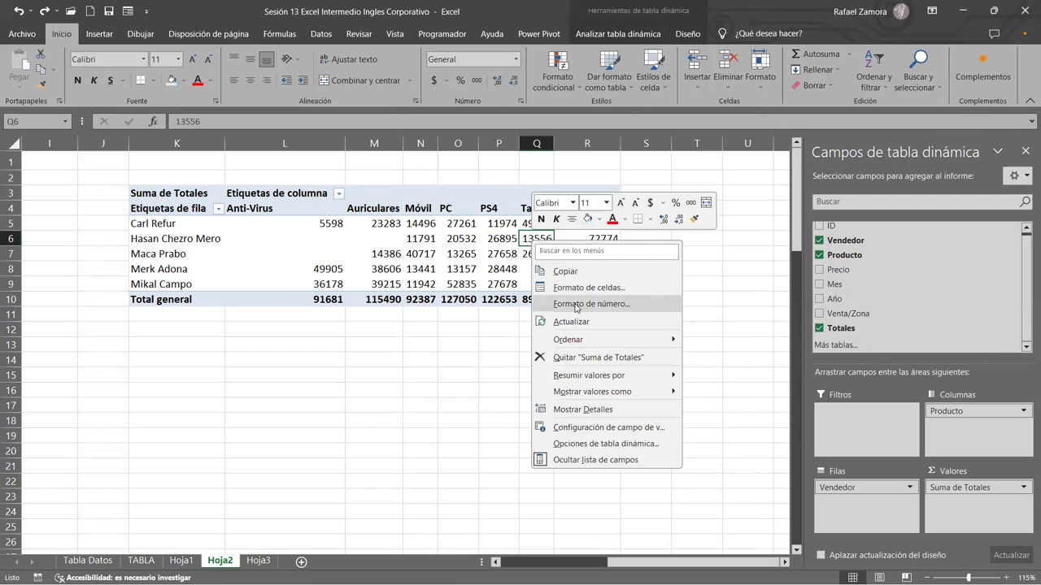
left_click(575, 305)
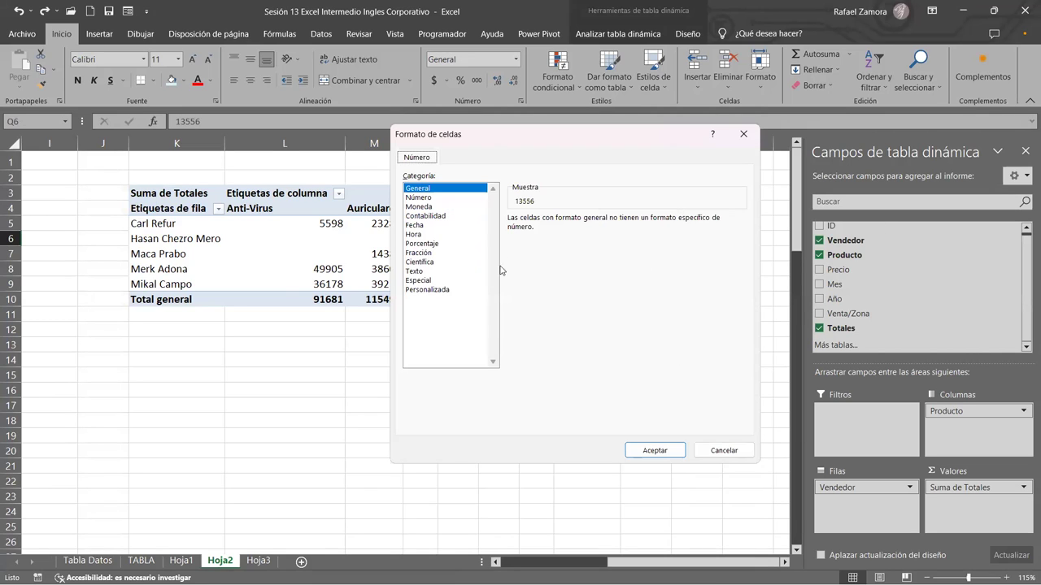
left_click(424, 216)
left_click(655, 450)
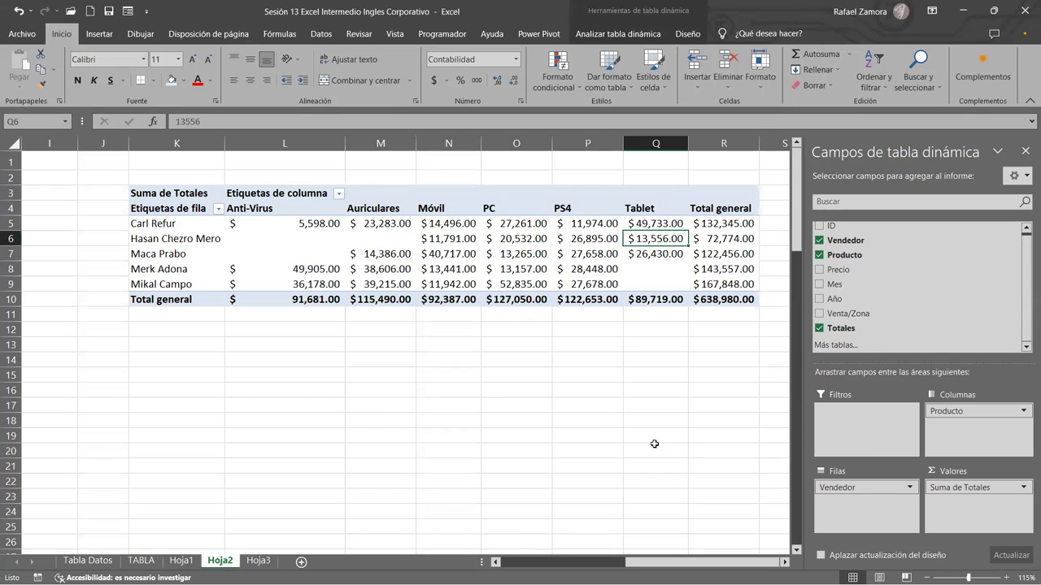
left_click_drag(642, 246, 547, 255)
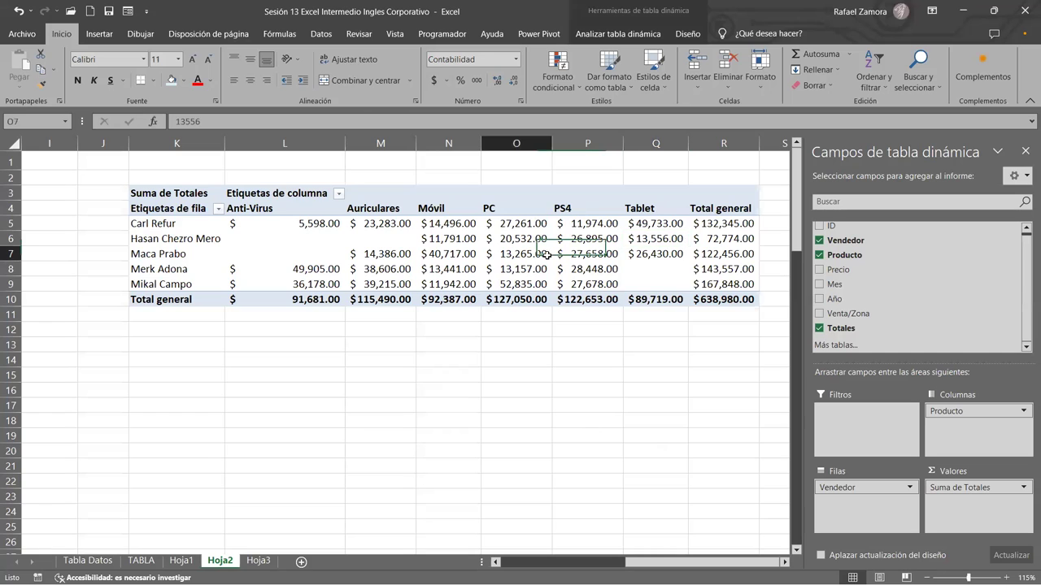
right_click(548, 258)
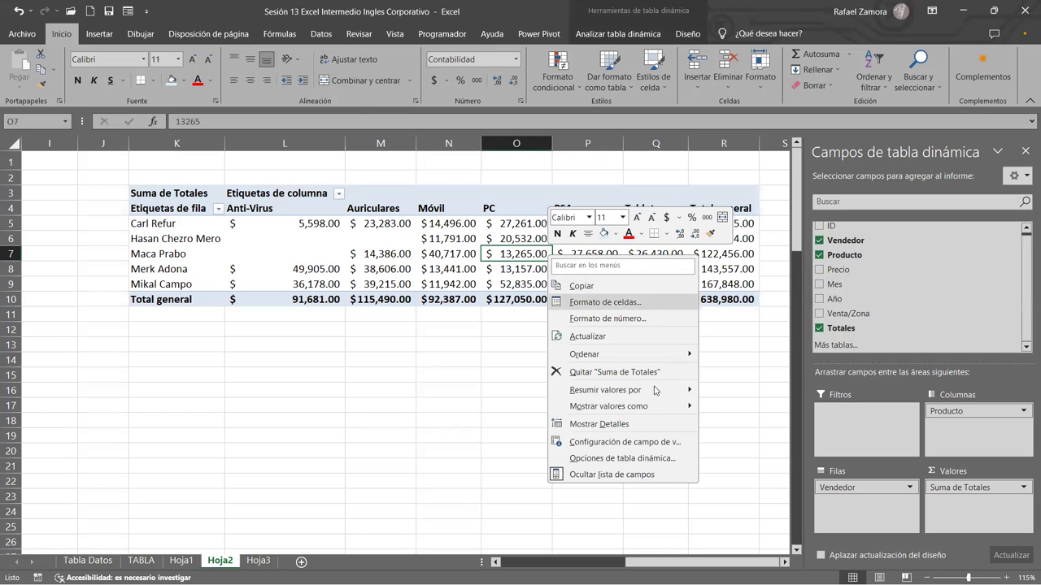
left_click(459, 389)
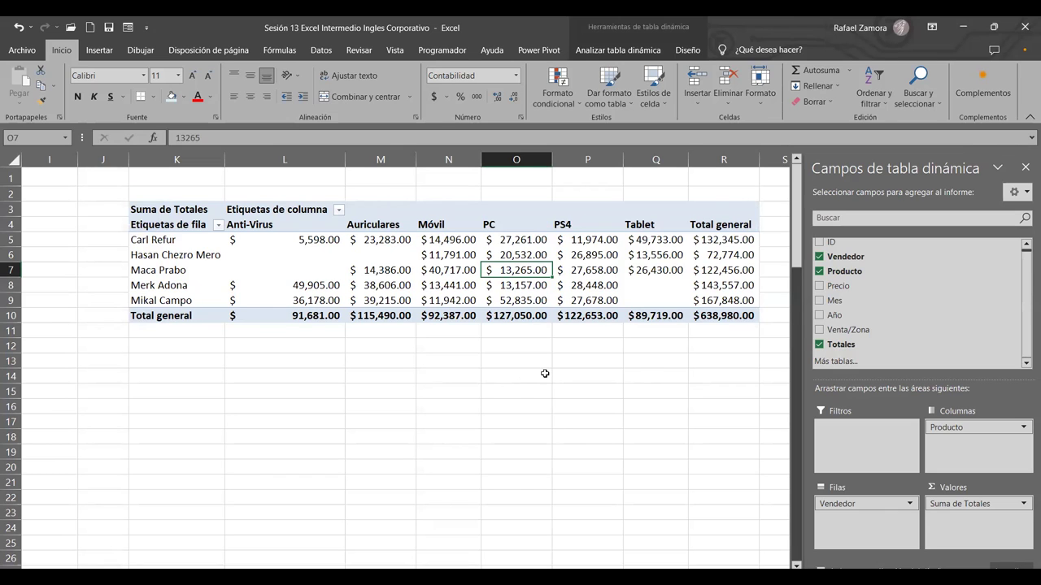
key("ctrl+z")
From cell P7's Formato de celdas, format the pivot values as Contabilidad with $ and two decimals.
left_click(483, 271)
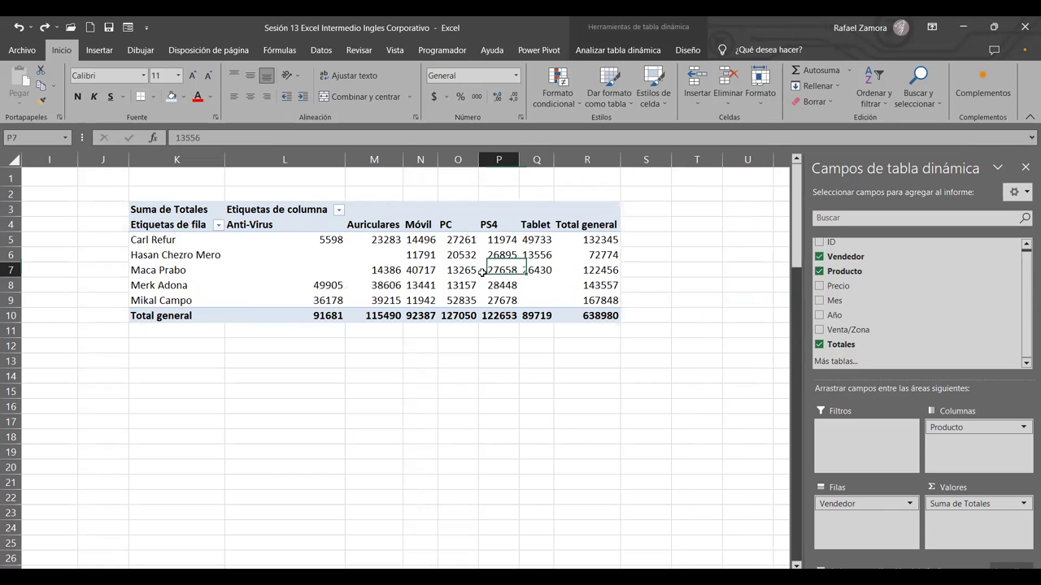
right_click(484, 273)
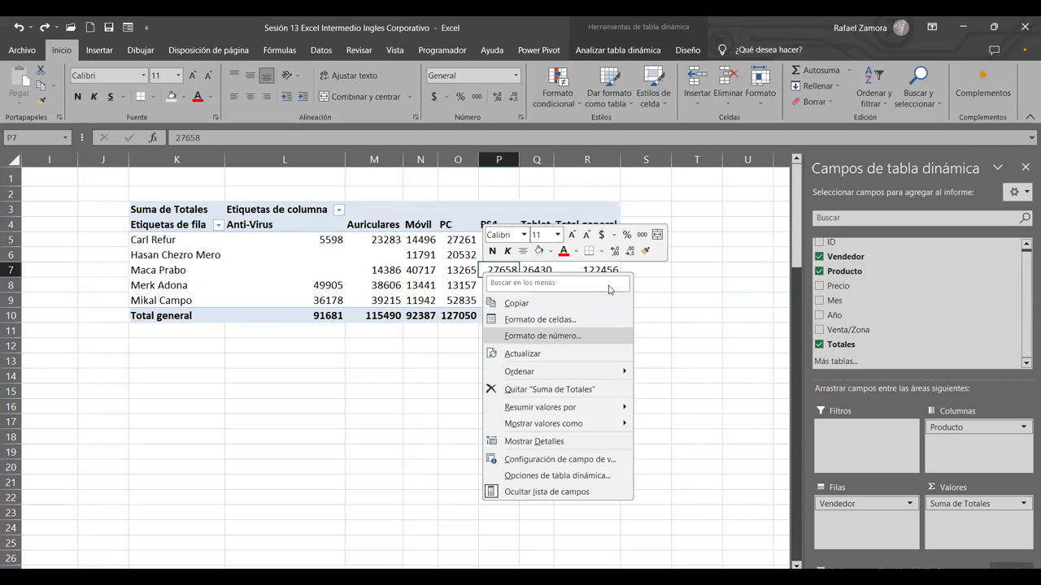
left_click(542, 336)
left_click(405, 252)
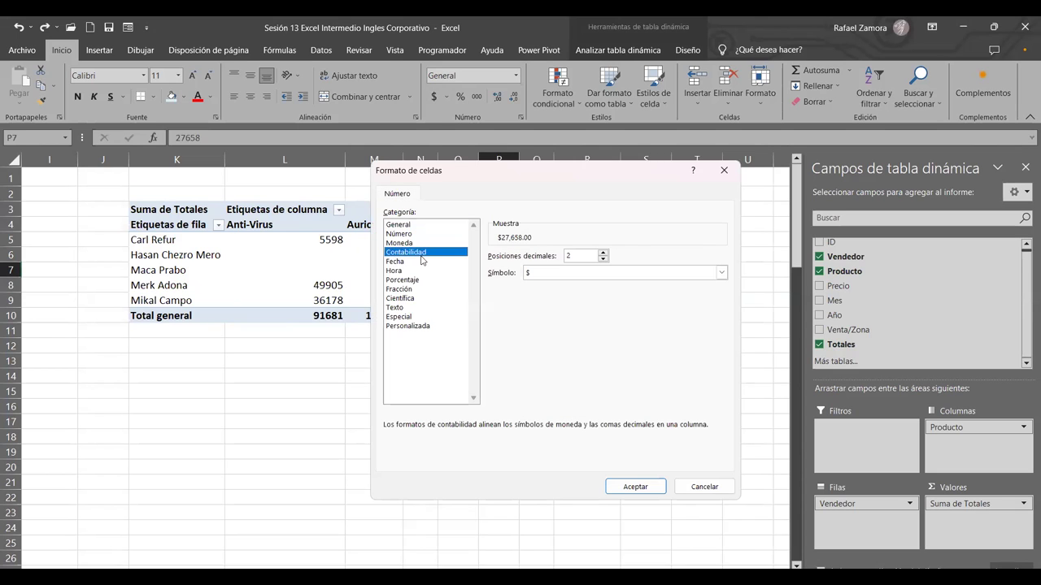
left_click(635, 486)
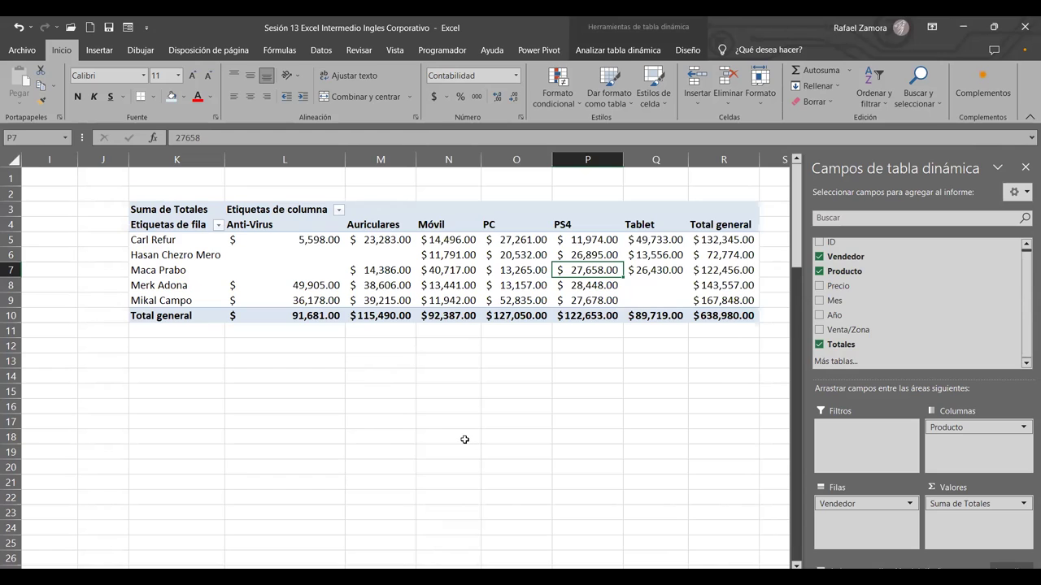
left_click(429, 436)
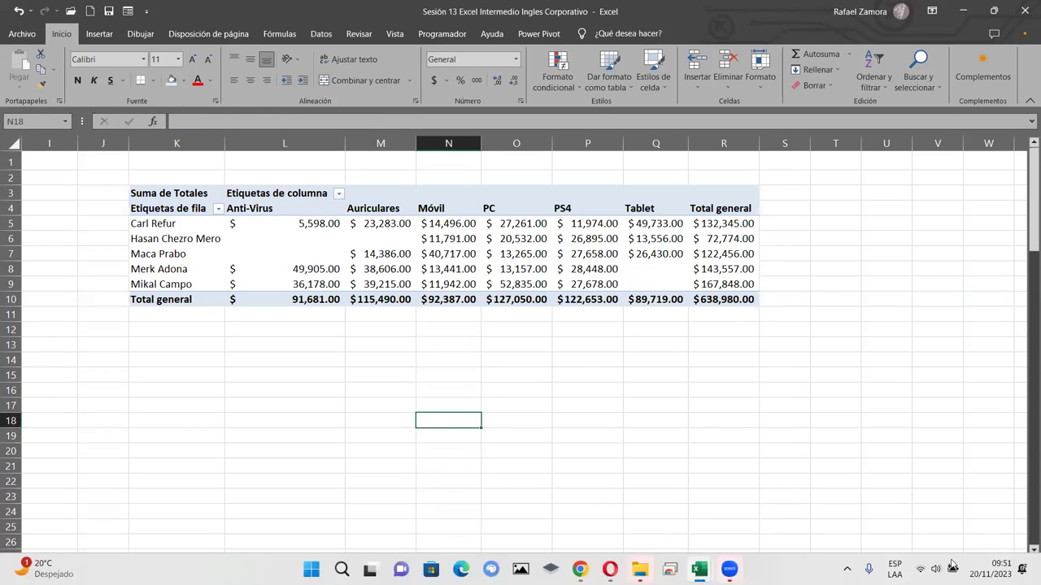
Click empty cells beside the pivot and scroll left until the Venta/Zona and Totales columns show.
left_click(785, 421)
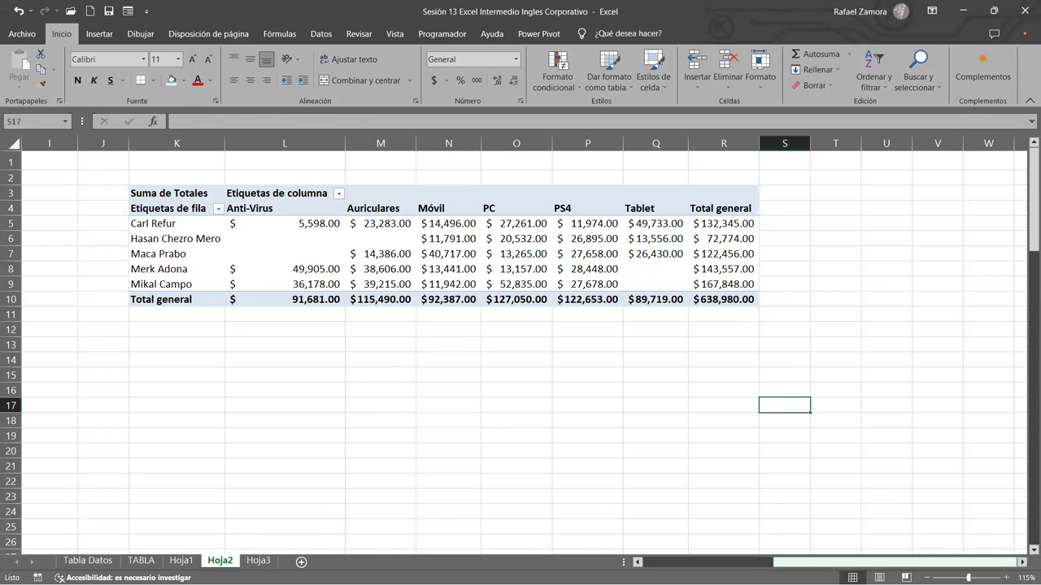
left_click(1019, 563)
left_click(640, 479)
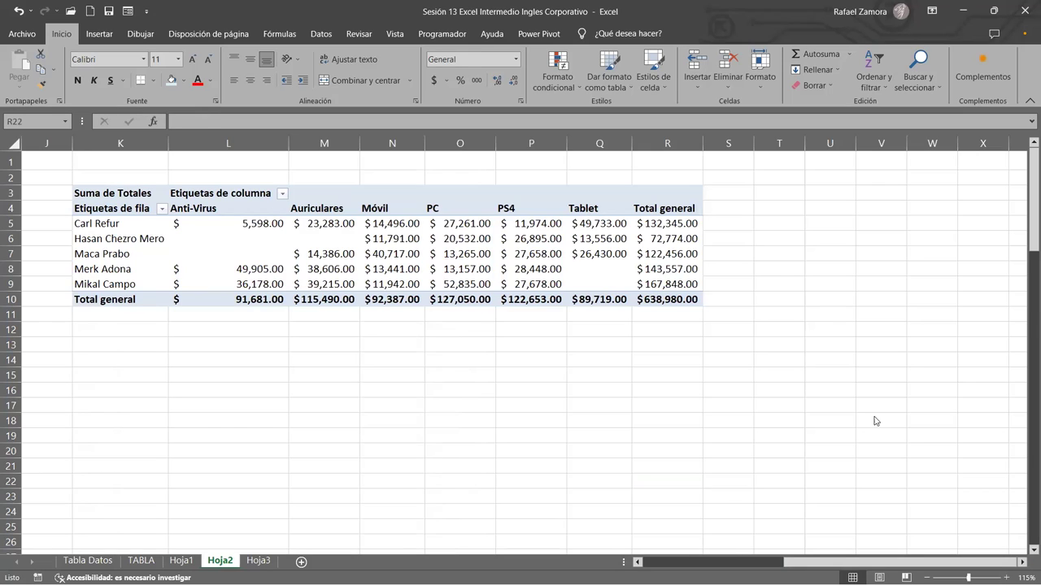
left_click_drag(887, 564, 809, 562)
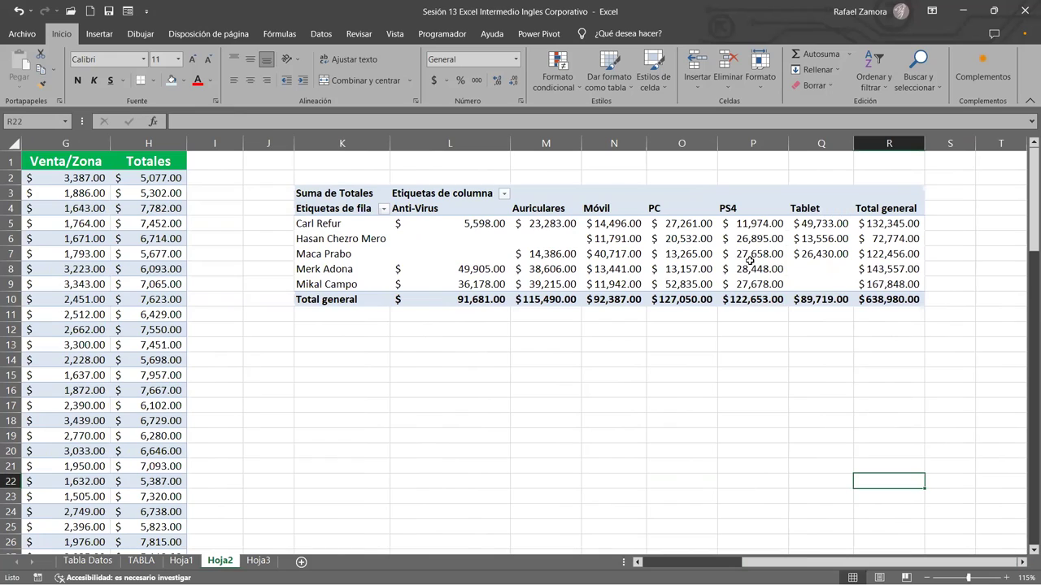
mouse_move(323, 268)
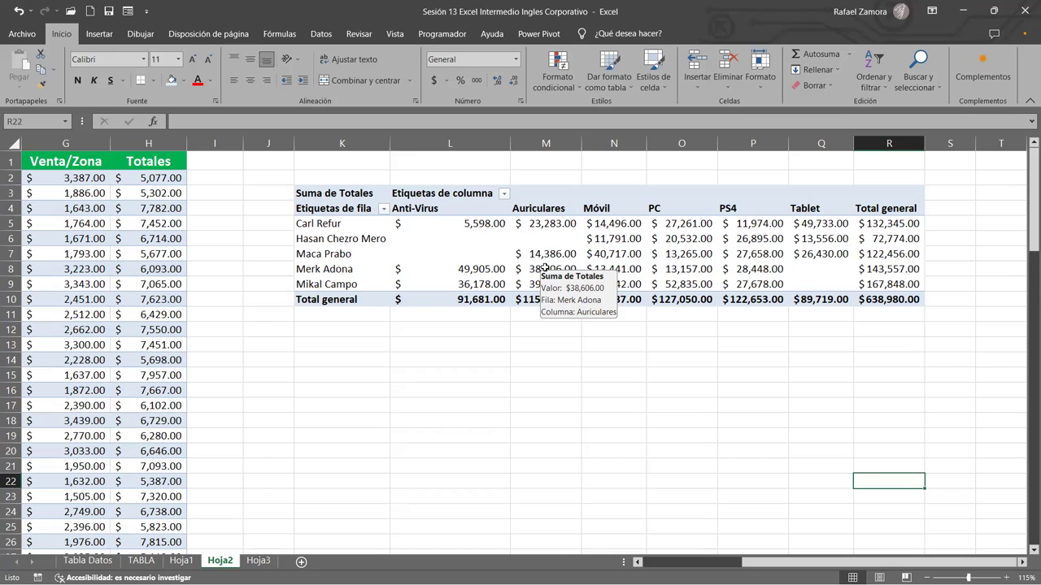
mouse_move(545, 268)
left_click(644, 421)
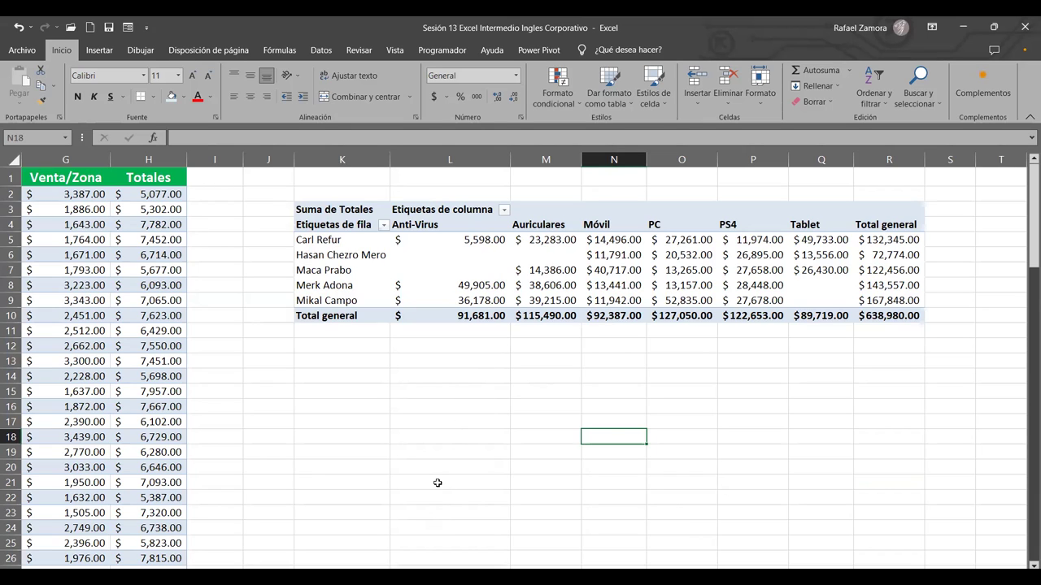
left_click(898, 435)
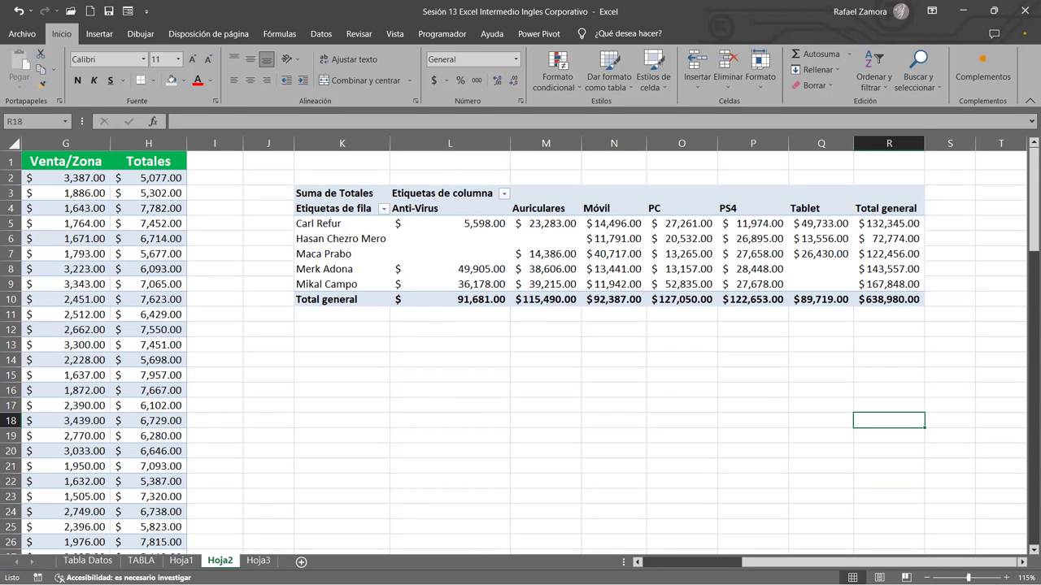
left_click(752, 462)
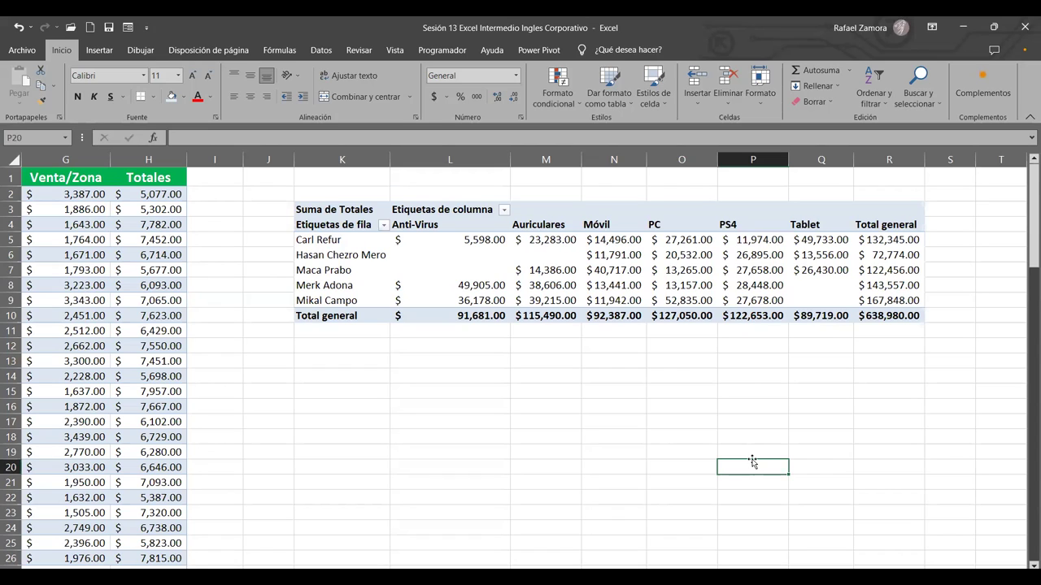
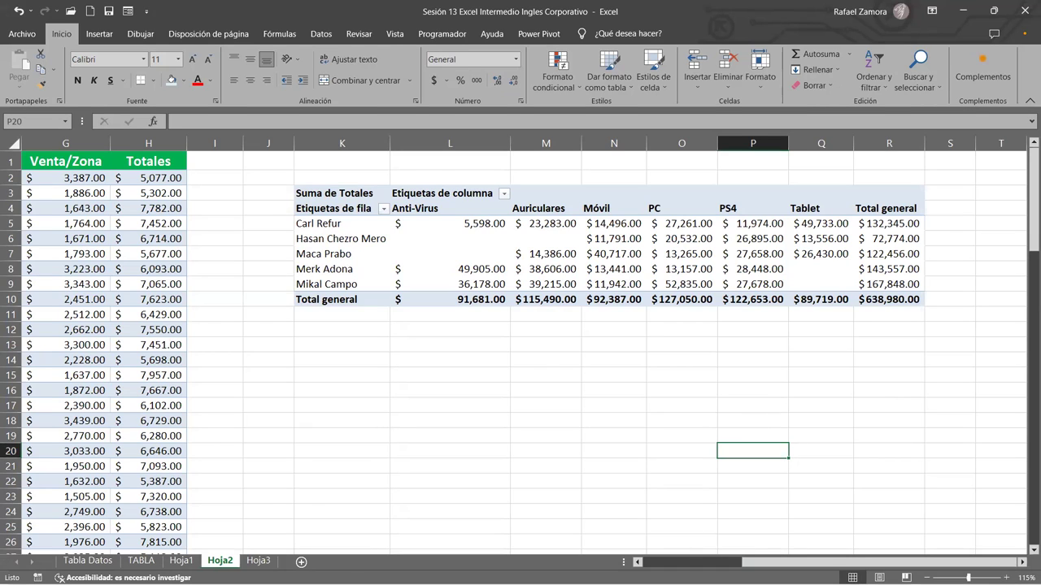
Select a cell inside the Totales pivot table so its PivotTable Fields list appears.
left_click(889, 466)
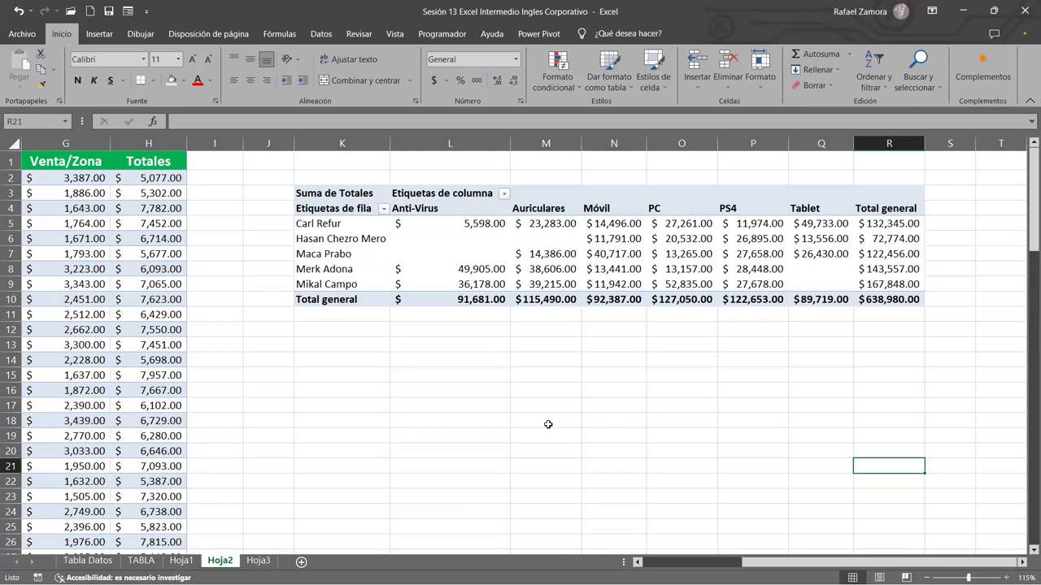
left_click(570, 453)
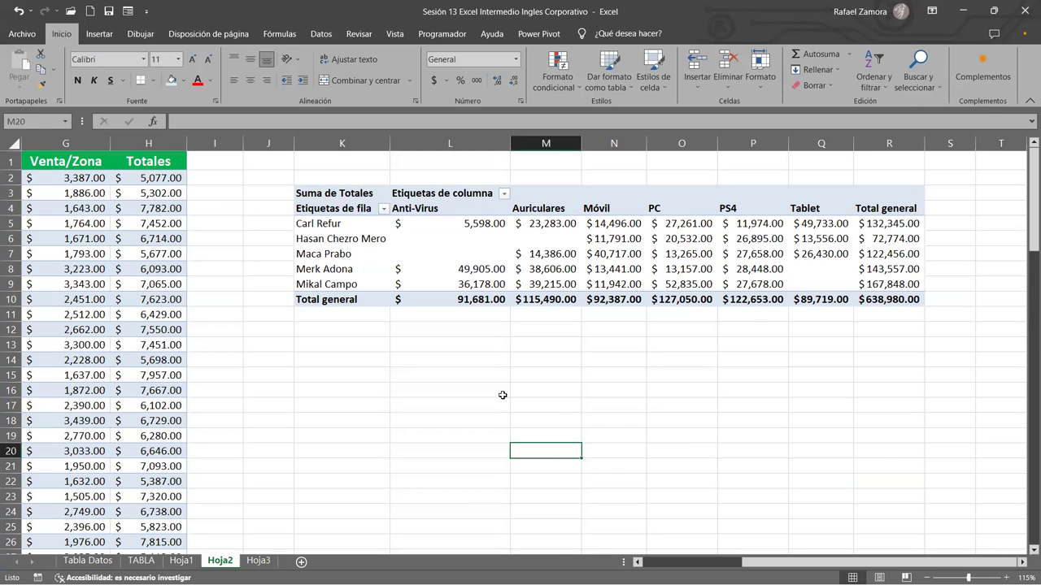
left_click(461, 373)
left_click(443, 284)
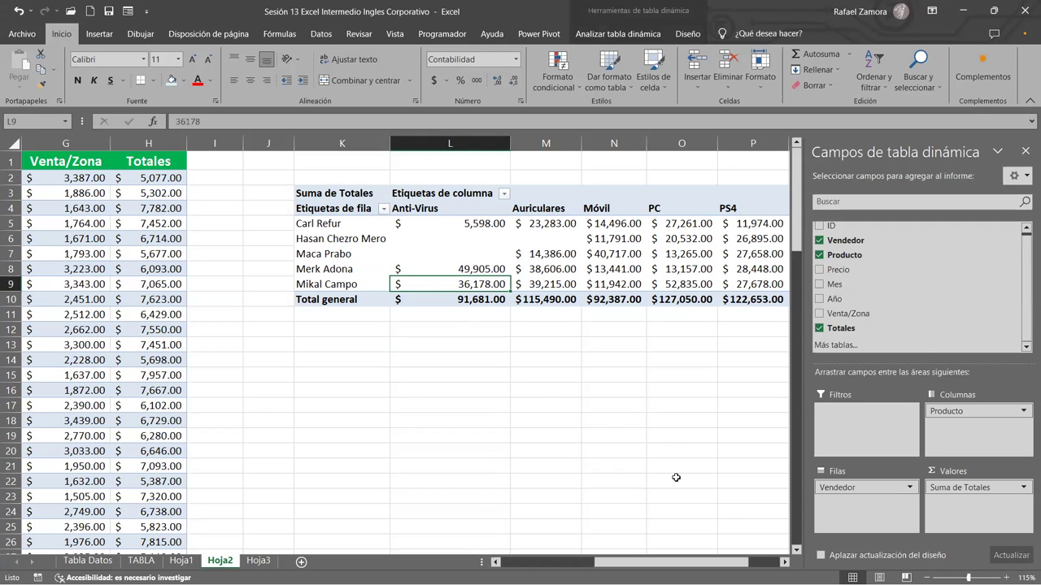
scroll(676, 477, "right", 2)
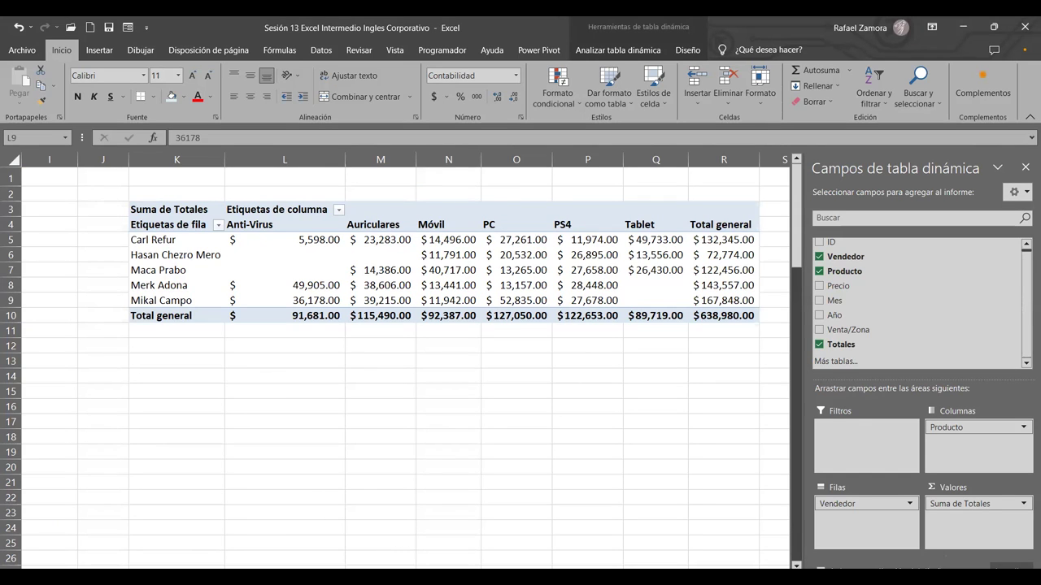
left_click(284, 300)
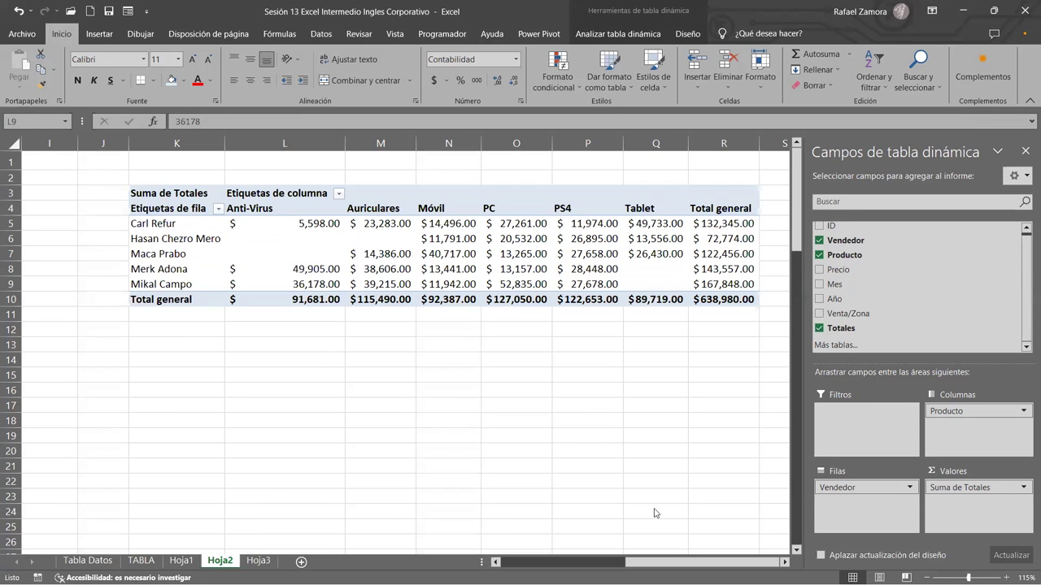
left_click(655, 358)
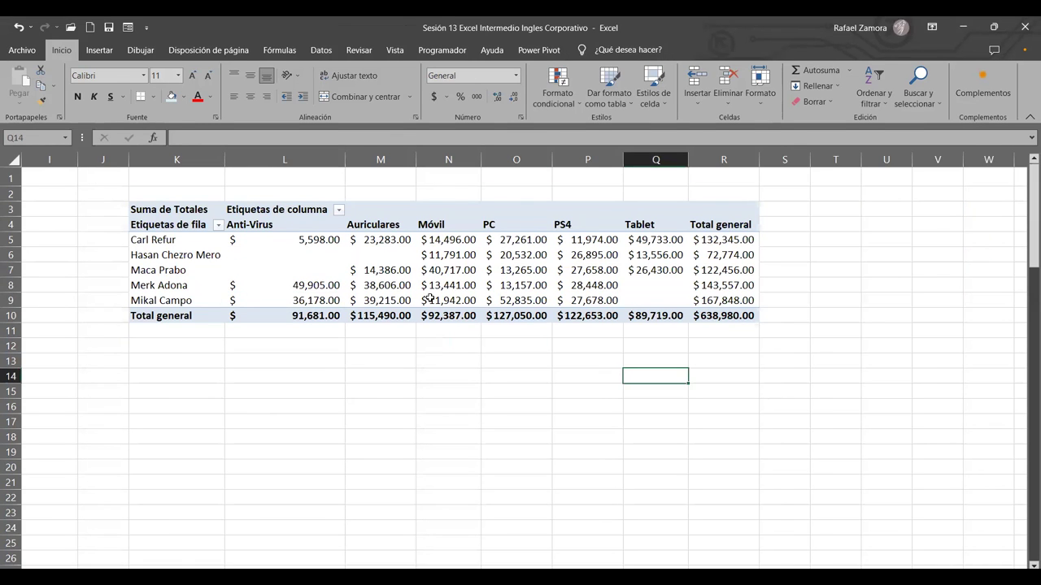
left_click(557, 285)
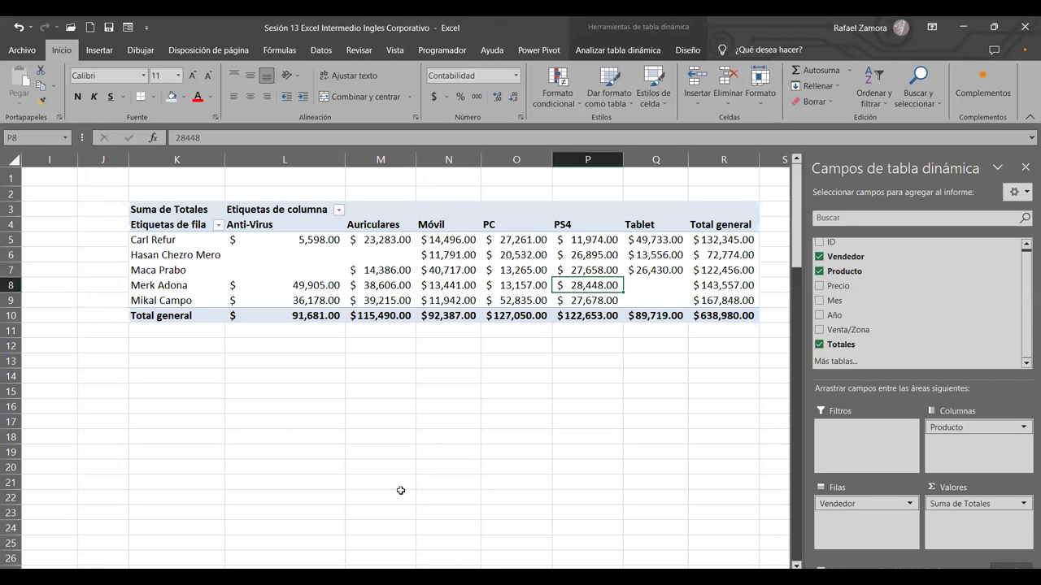
left_click(763, 450)
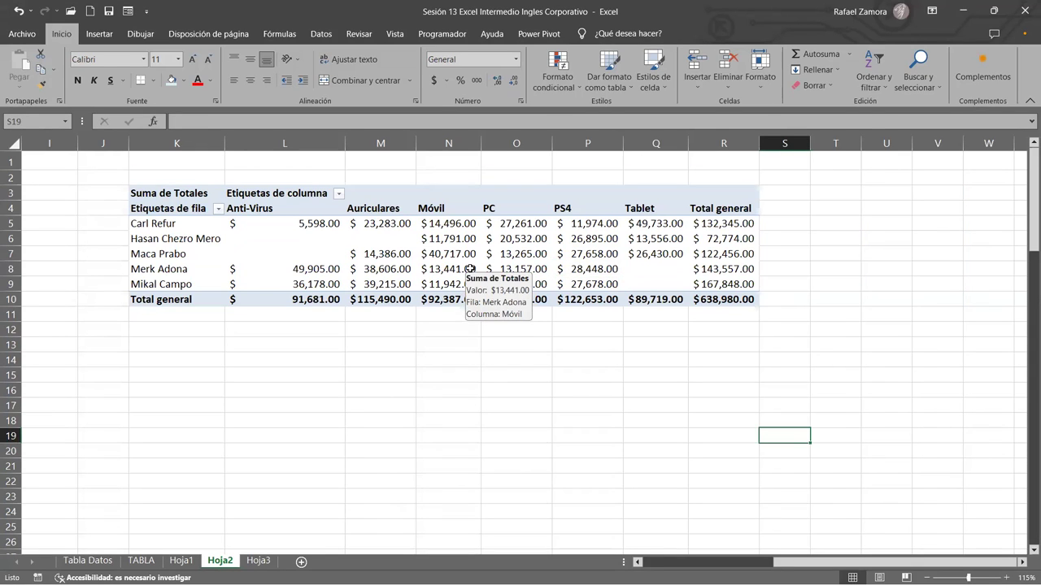
left_click(470, 268)
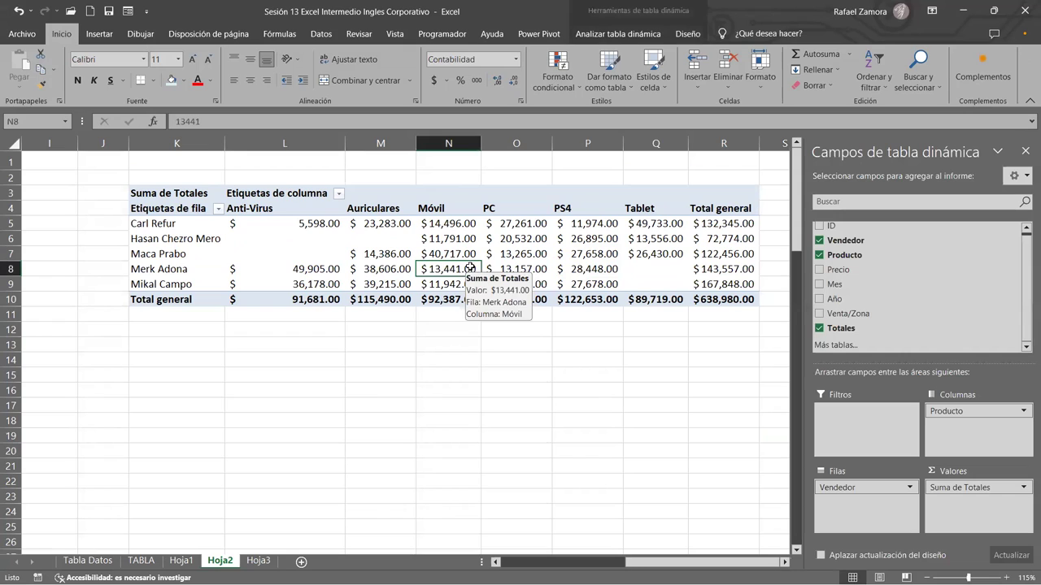
left_click(557, 239)
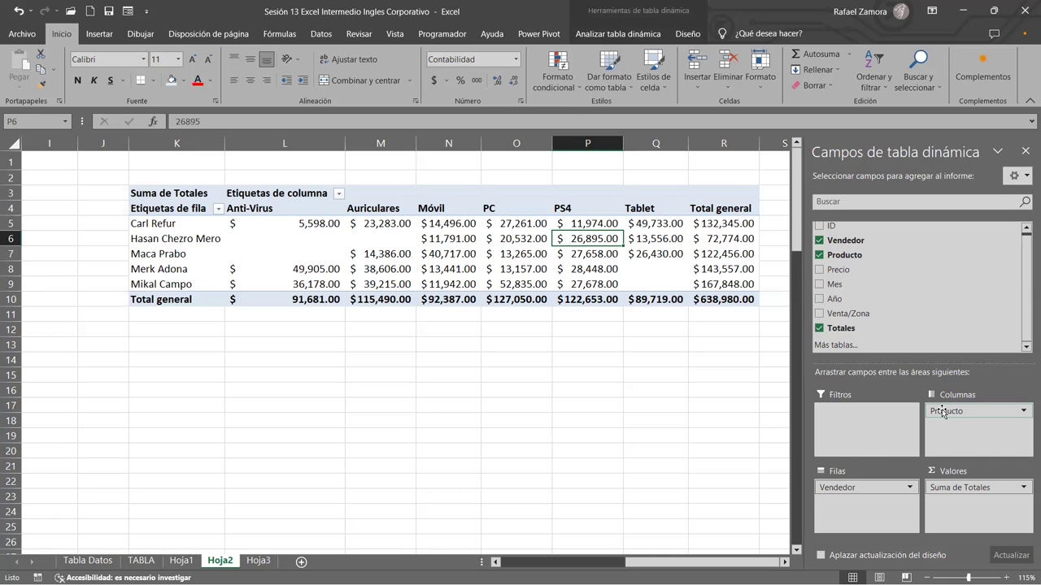
Move Producto into Filas and Vendedor into Columnas, flipping the pivot layout.
mouse_move(943, 411)
left_mouse_down()
mouse_move(845, 506)
mouse_move(1008, 425)
left_mouse_up()
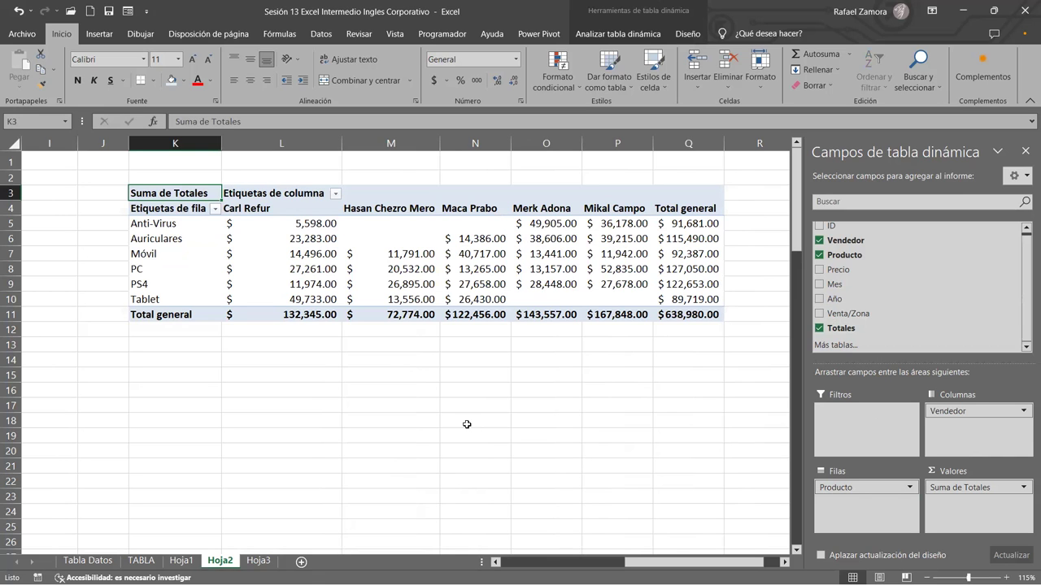
Scroll back to column A and select a cell inside the sales data table.
scroll(549, 480, "left", 1)
scroll(548, 481, "left", 5)
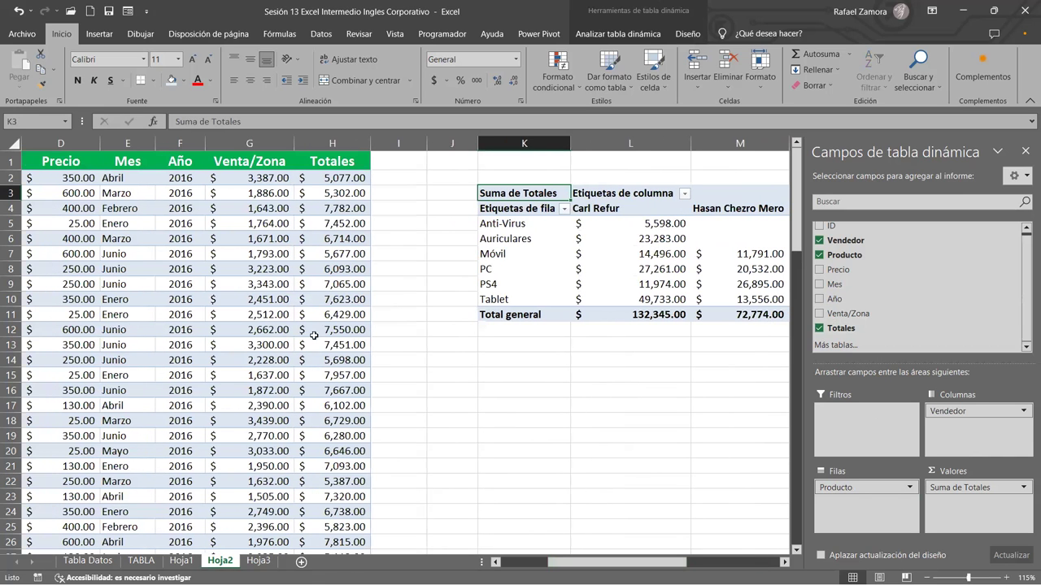
scroll(521, 435, "down", 1)
scroll(622, 471, "down", 1)
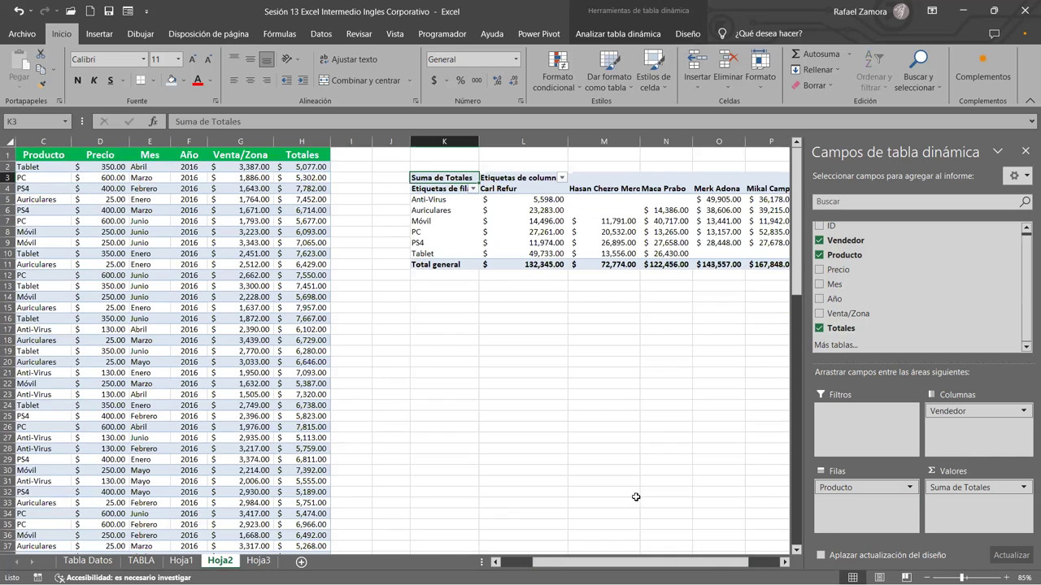
scroll(636, 497, "left", 2)
left_click(472, 395)
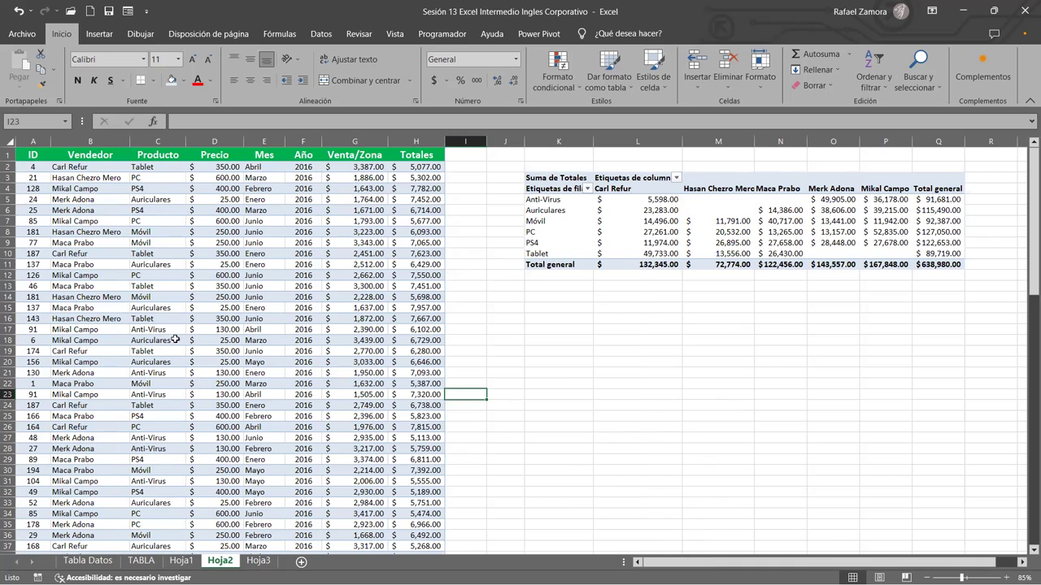
left_click(599, 344)
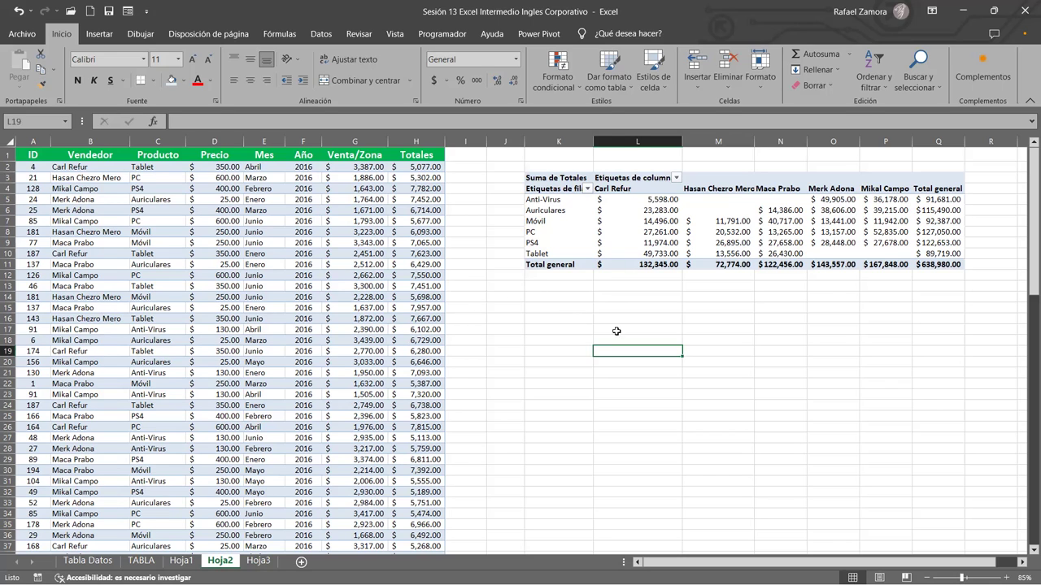
left_click(576, 307)
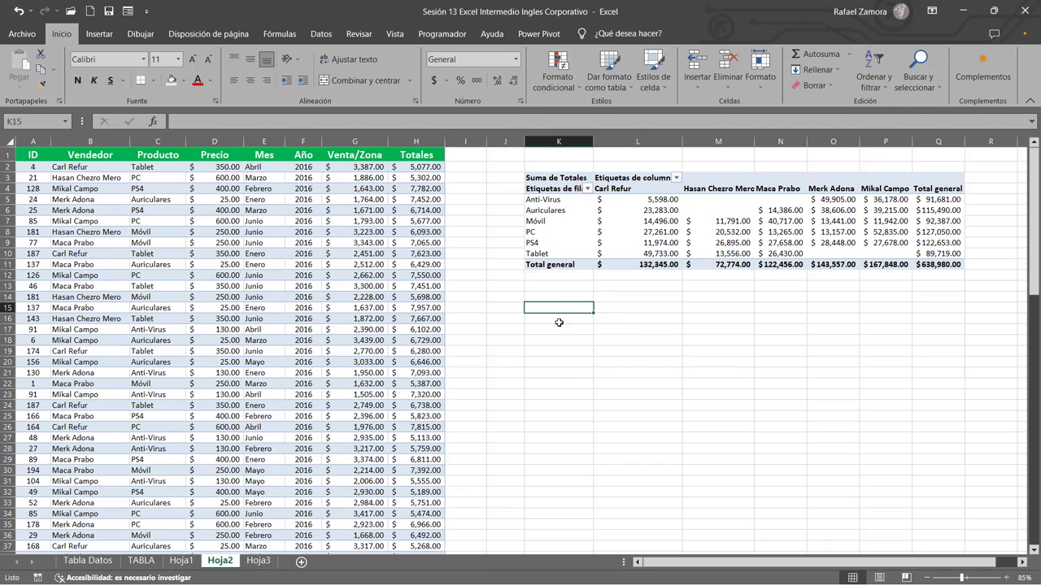
left_click(559, 320)
left_click(159, 291)
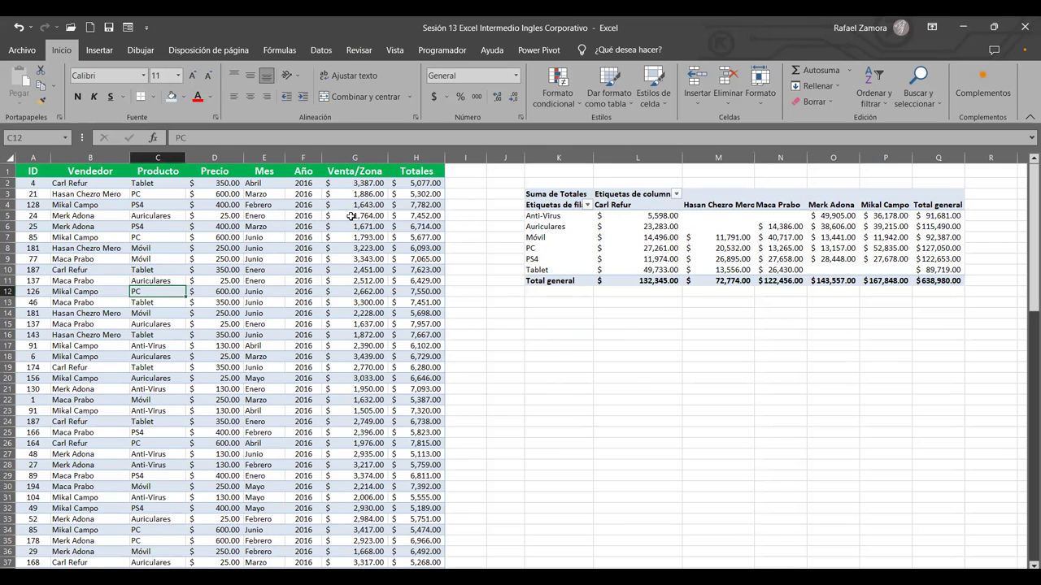
Insert a new pivot table from the sales data on the existing sheet at K17.
left_click(98, 50)
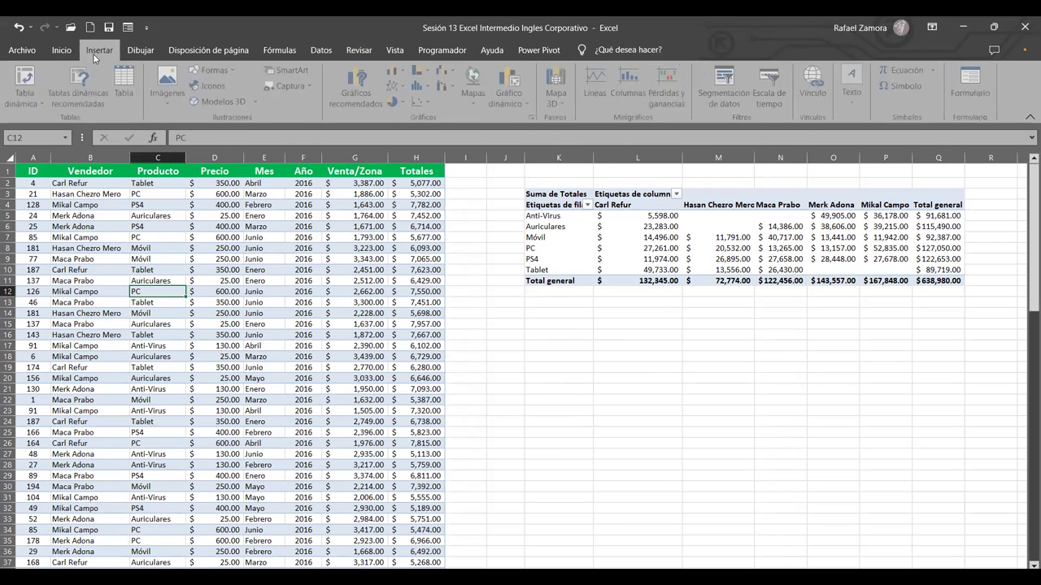
left_click(24, 81)
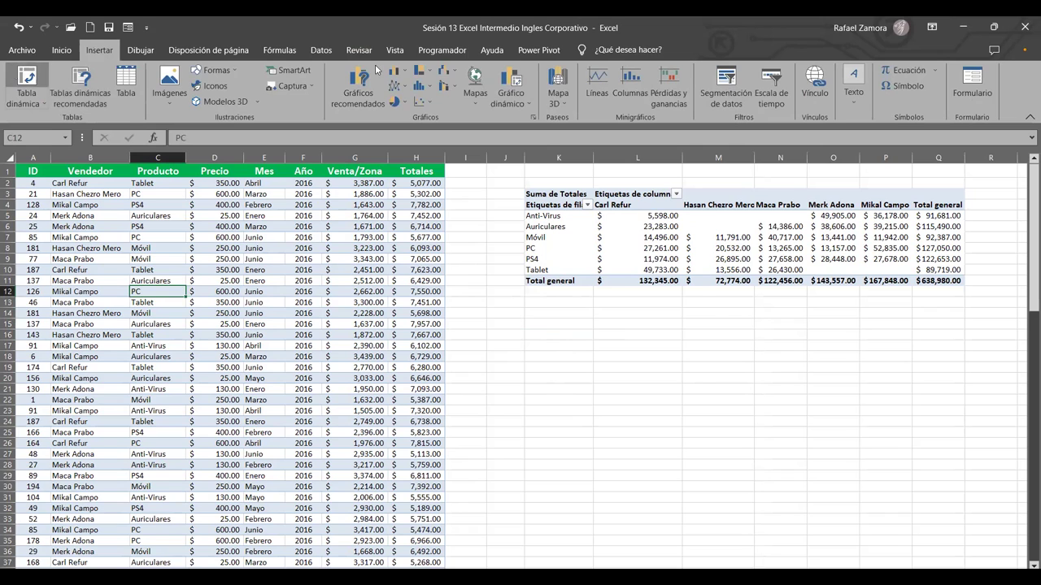
left_click(484, 304)
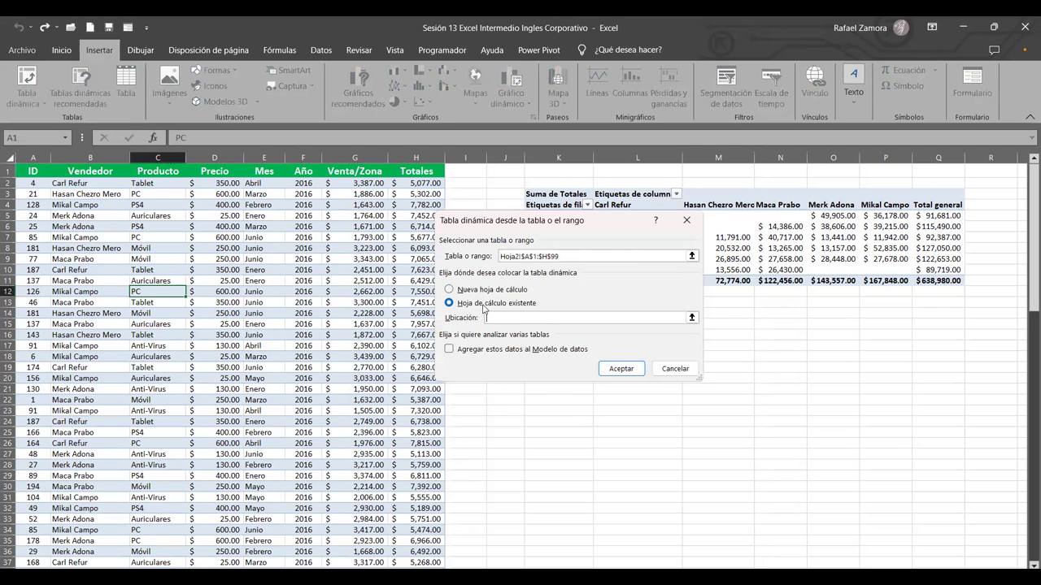
left_click_drag(567, 222, 213, 194)
left_click(564, 346)
left_click(269, 341)
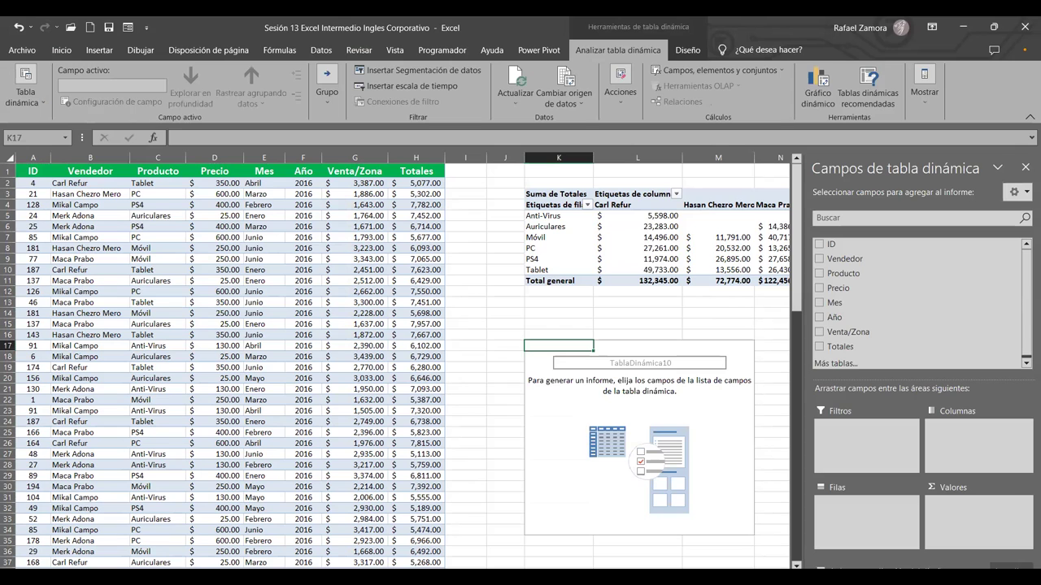
Put Producto in Filas and Venta/Zona in Valores of the new pivot, totalling 246801.
scroll(626, 365, "right", 4)
scroll(626, 365, "right", 1)
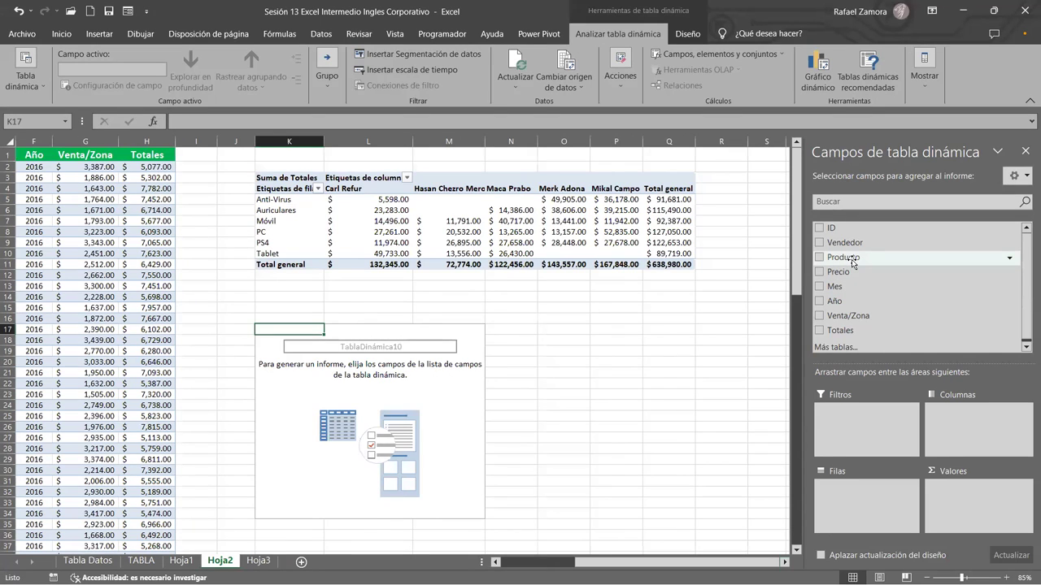
left_click_drag(852, 262, 883, 512)
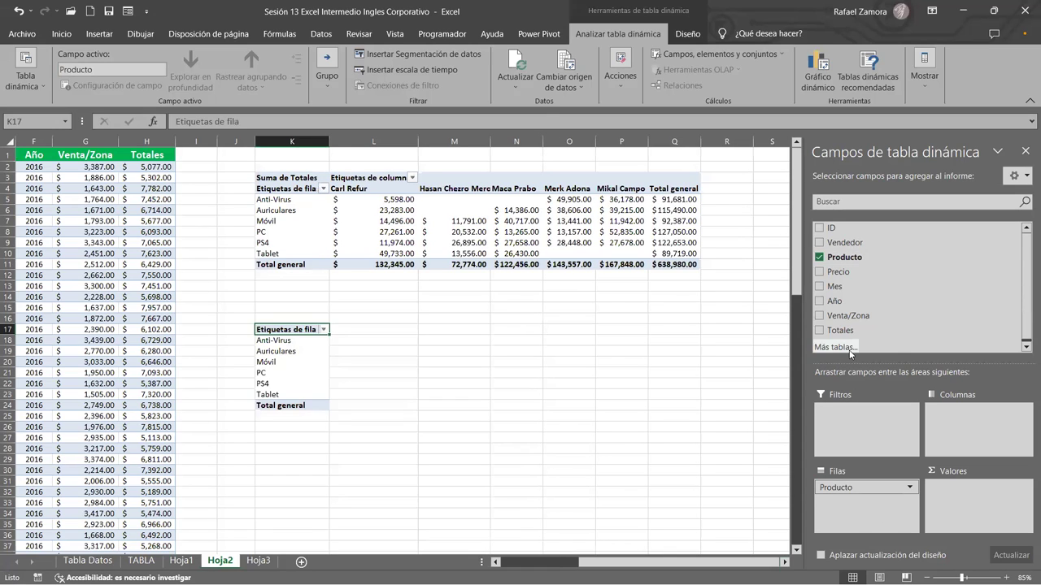
left_click_drag(843, 315, 972, 508)
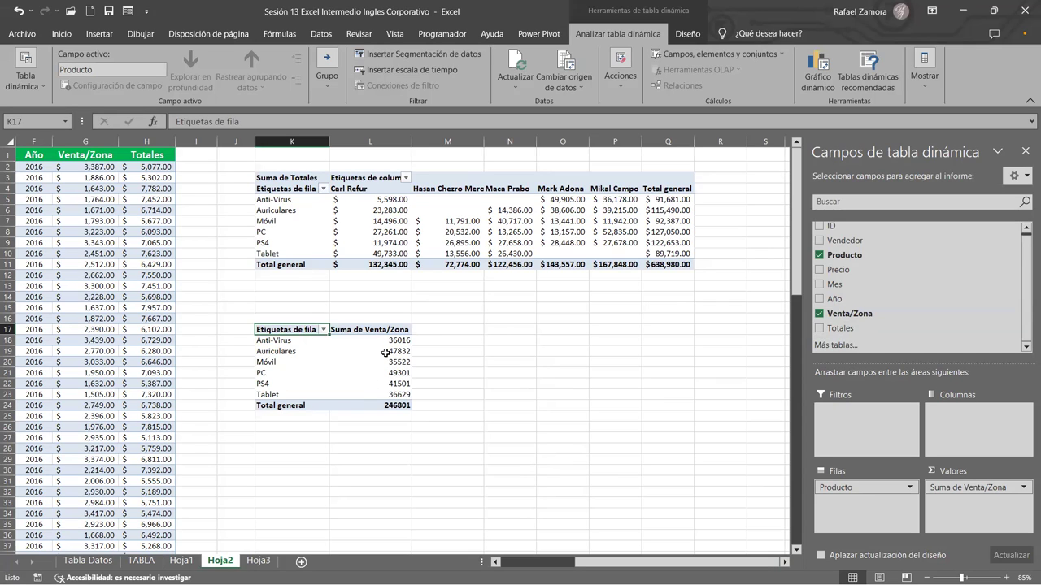
mouse_move(386, 351)
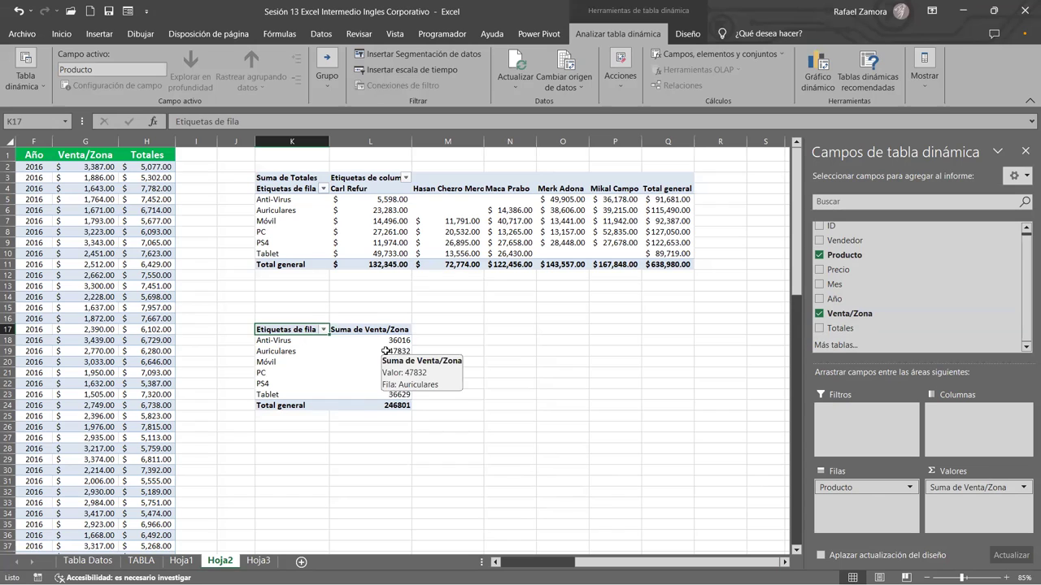
left_click(385, 352)
Format the new pivot's Venta/Zona sums as Contabilidad with 2 decimals and $.
right_click(386, 352)
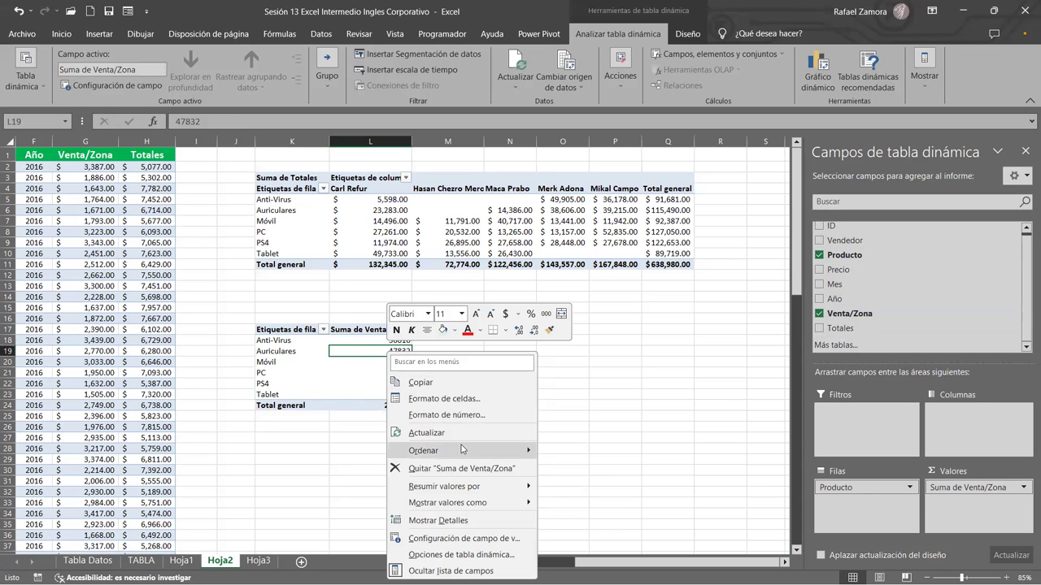
mouse_move(424, 451)
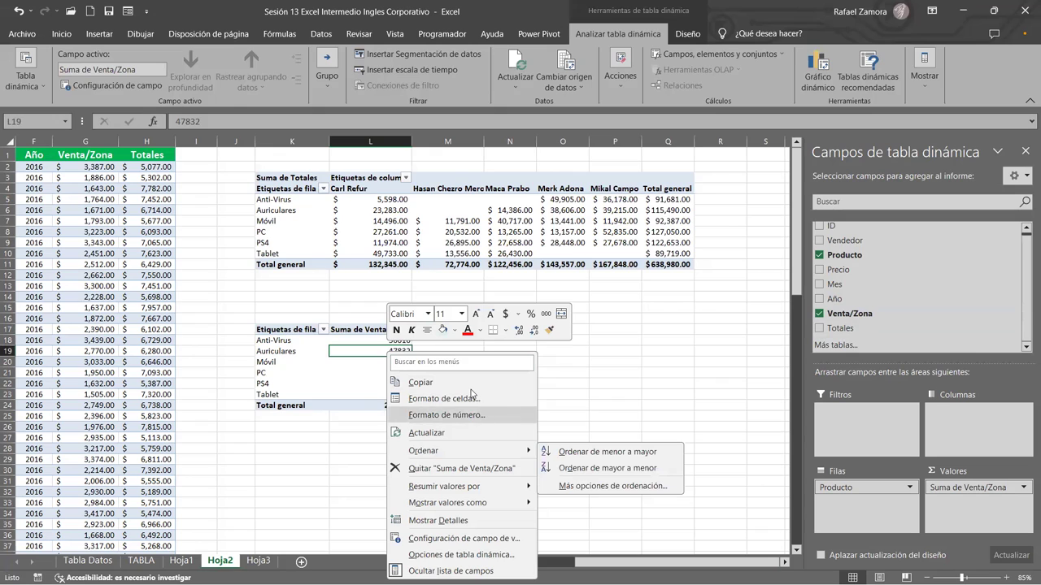
left_click(456, 414)
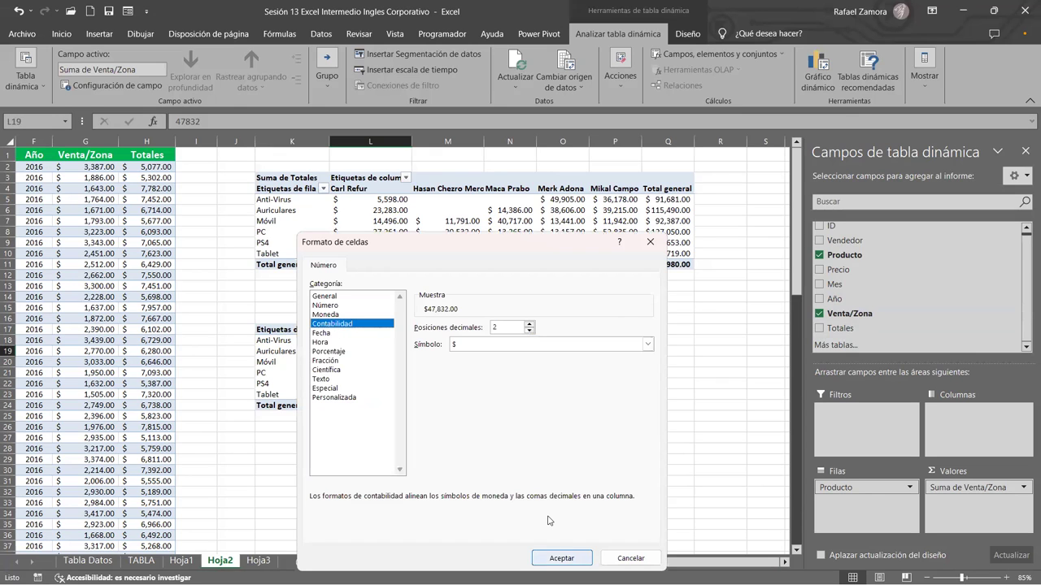
key("Return")
left_click(621, 418)
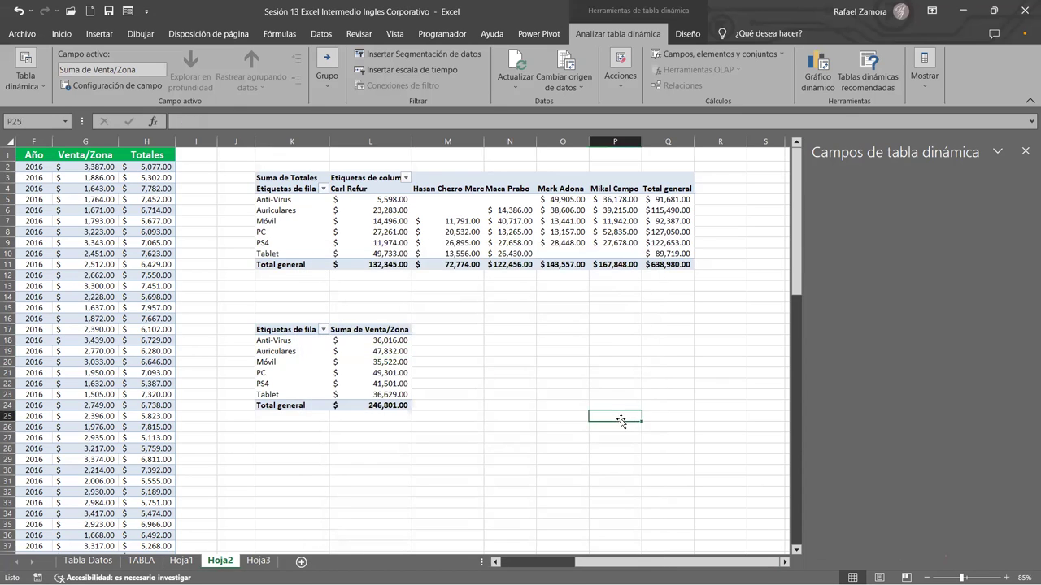
left_click_drag(699, 562, 863, 564)
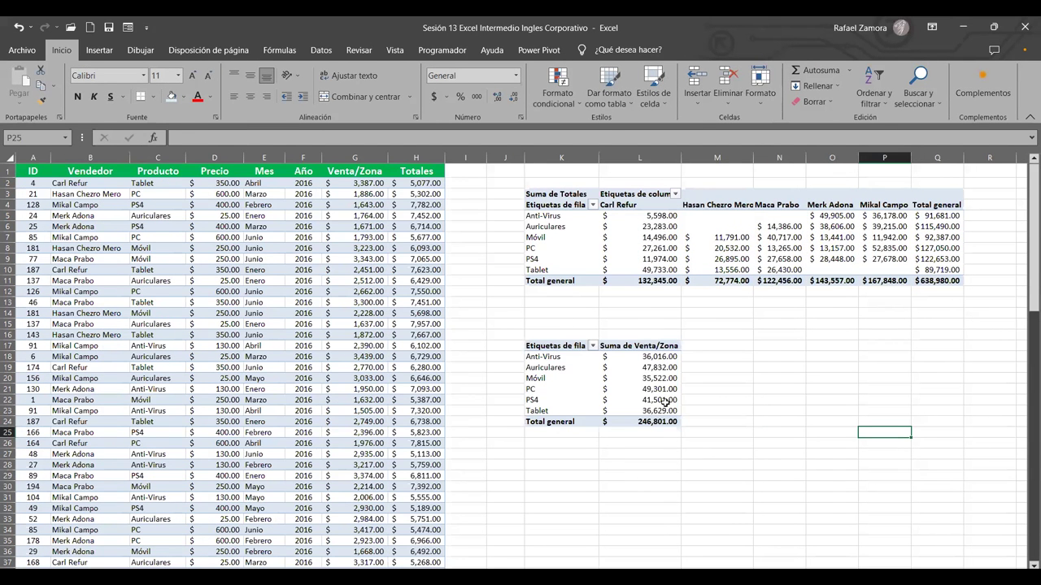
Select source data columns A through H and delete them with Ctrl+minus.
left_click(782, 432)
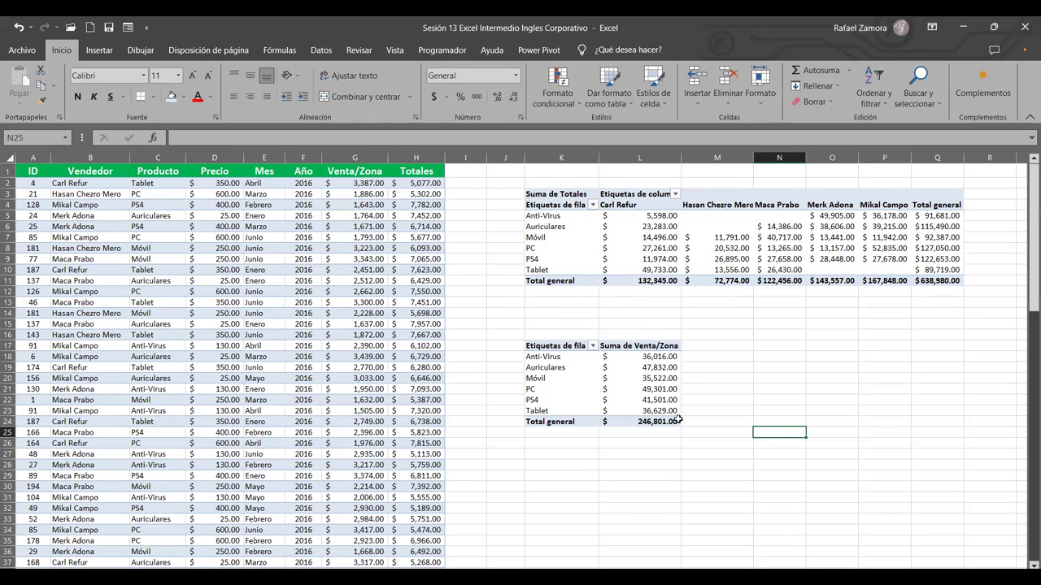
left_click(584, 465)
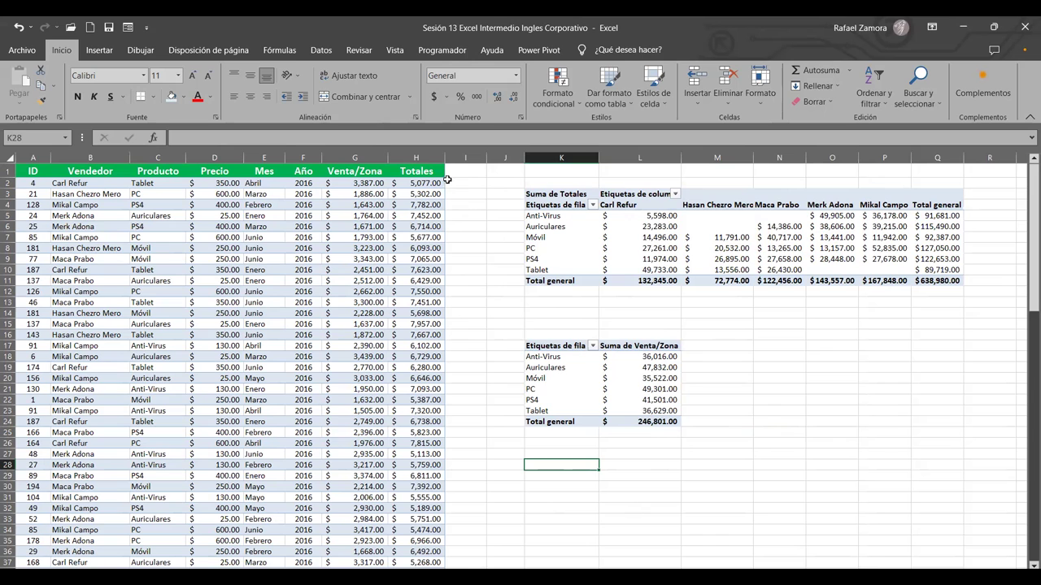
left_click(419, 154)
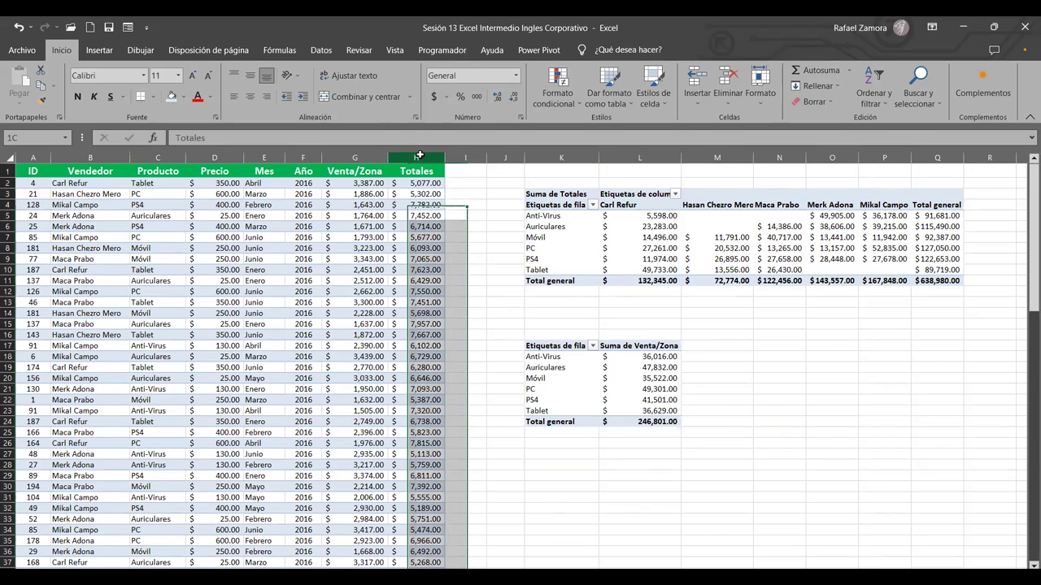
left_click_drag(419, 155, 418, 154)
key("ctrl+shift+Left")
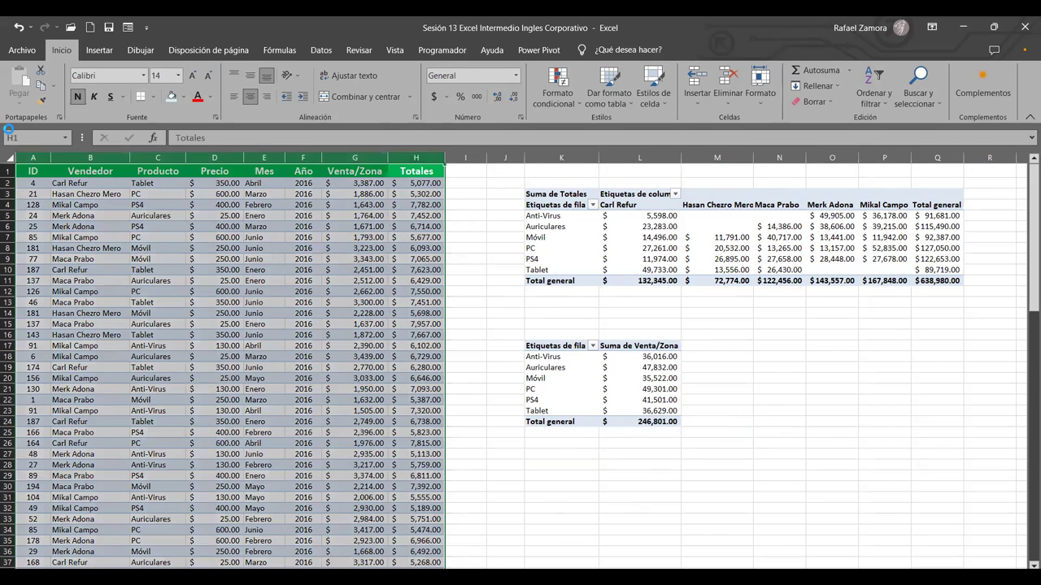
key("ctrl+minus")
left_click(780, 386)
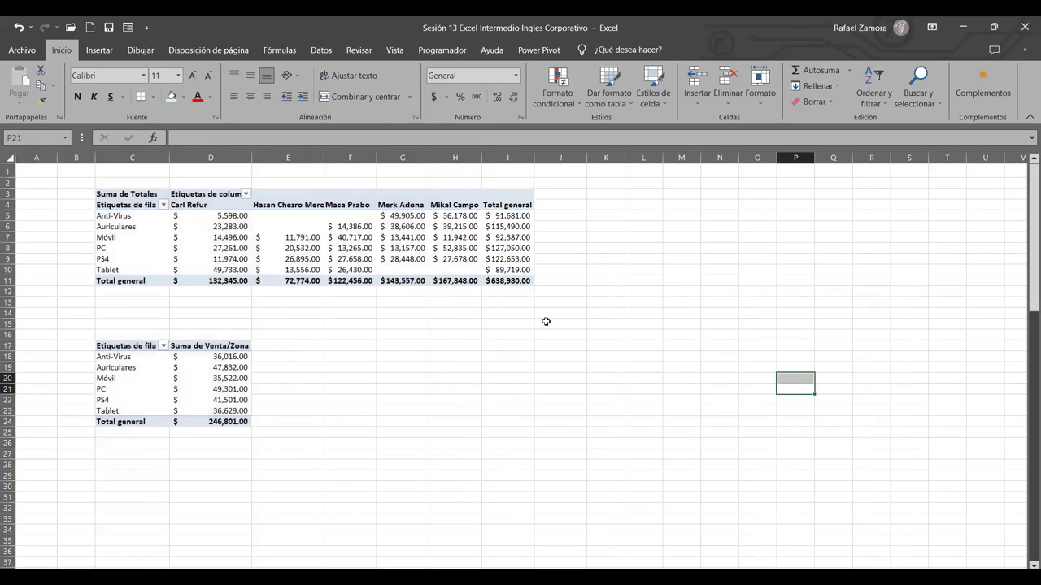
scroll(586, 349, "up", 4, "ctrl")
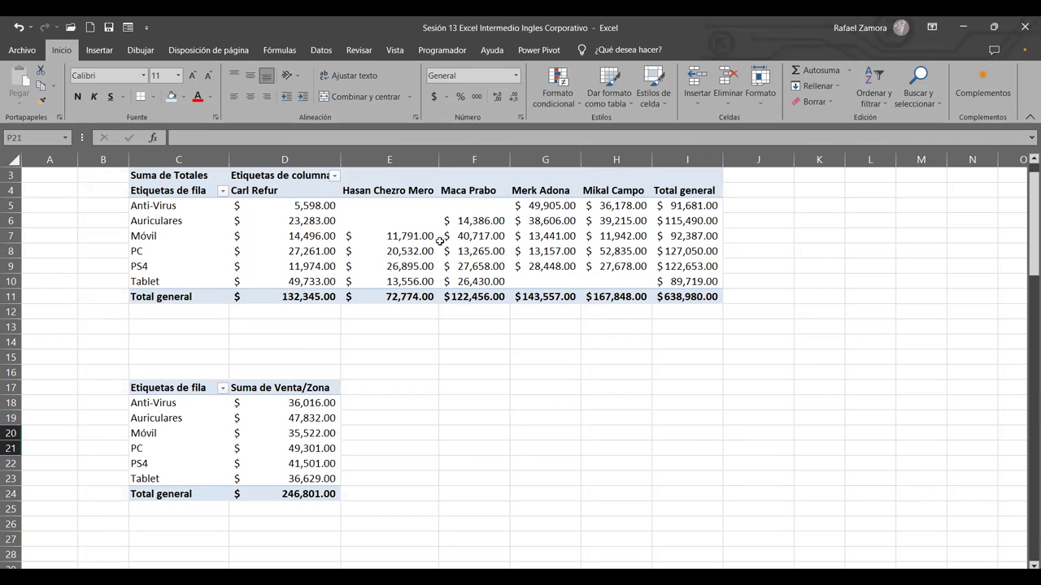
Add Vendedor to Columnas of the lower Venta/Zona pivot, giving one column per seller.
left_click(525, 238)
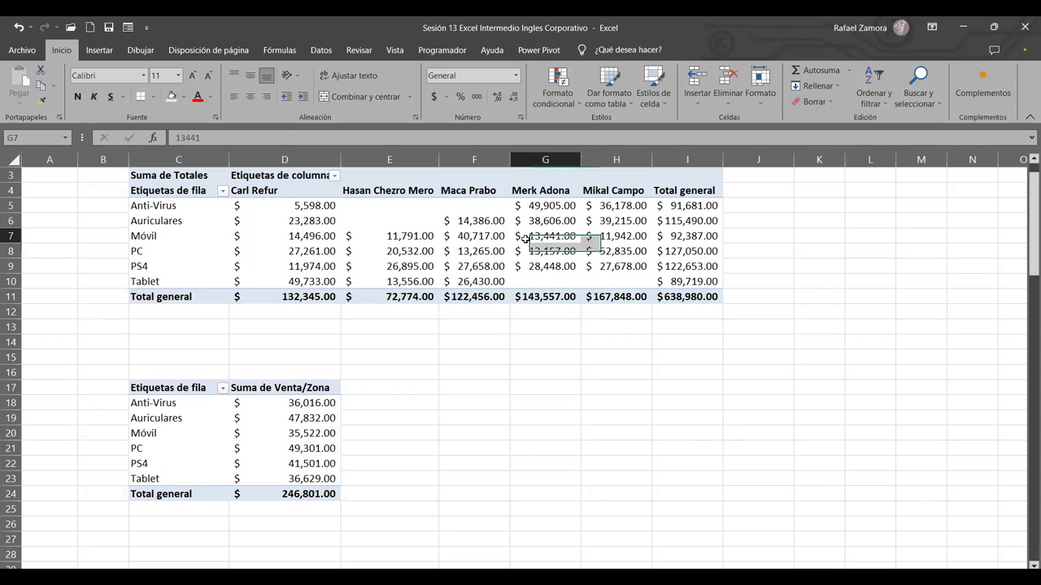
left_click(236, 423)
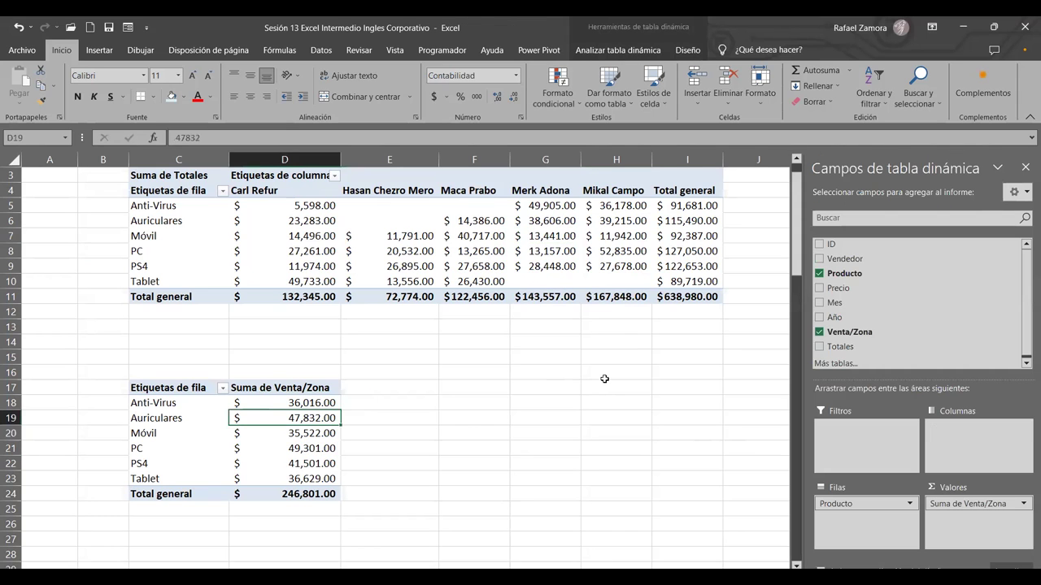
left_click(604, 379)
left_click(309, 418)
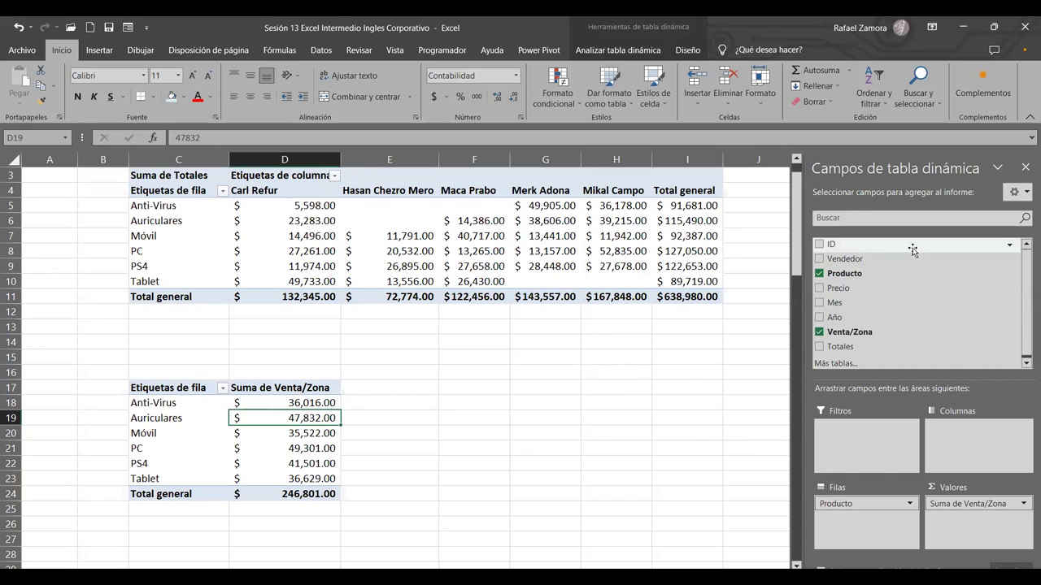
left_click_drag(845, 259, 979, 443)
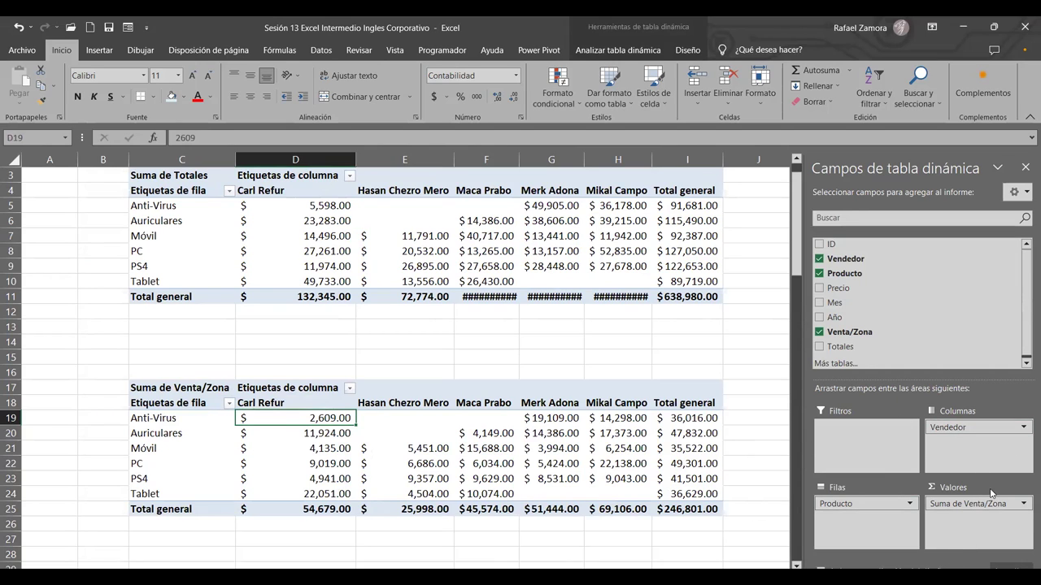
left_click(594, 268)
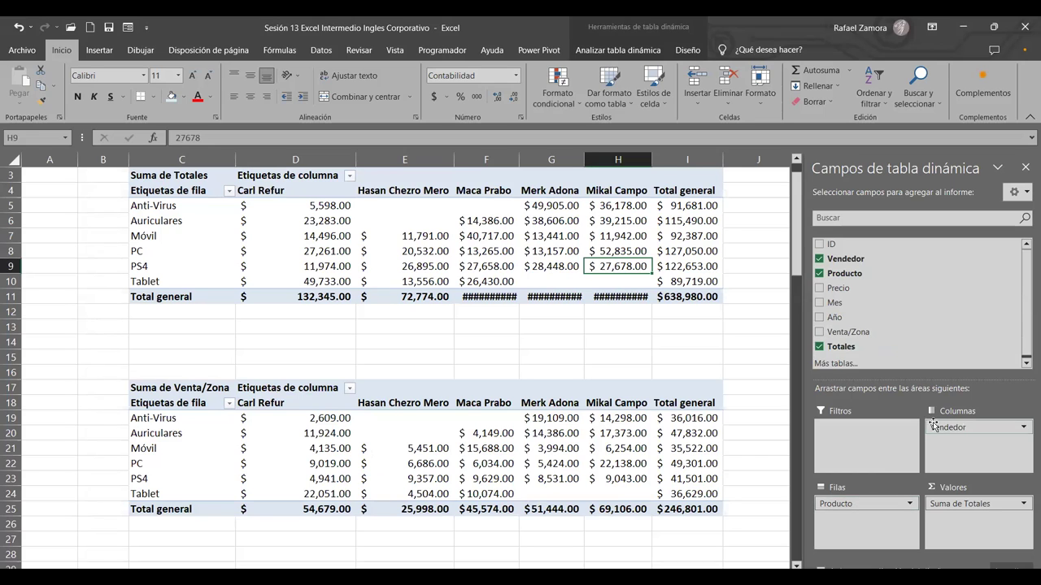
Drag Vendedor out of the upper Totales pivot's Columnas area, leaving product totals only.
left_click_drag(934, 426, 916, 262)
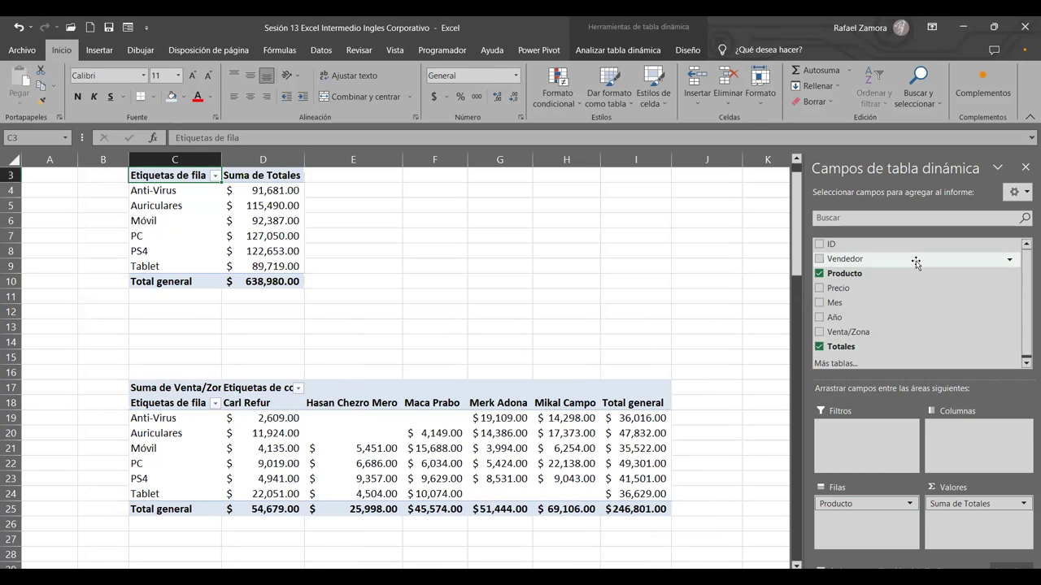
left_click(731, 286)
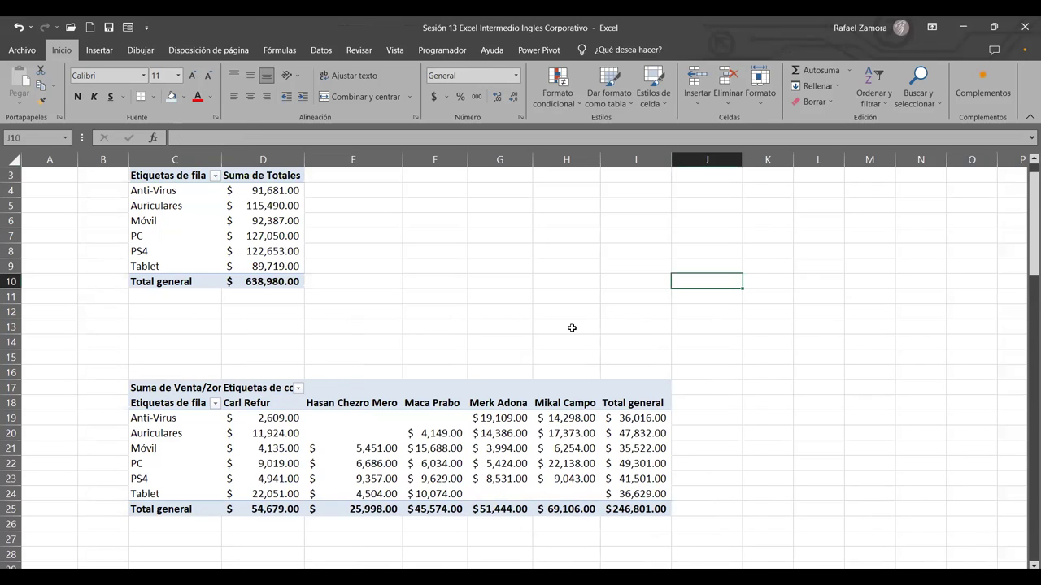
left_click(432, 465)
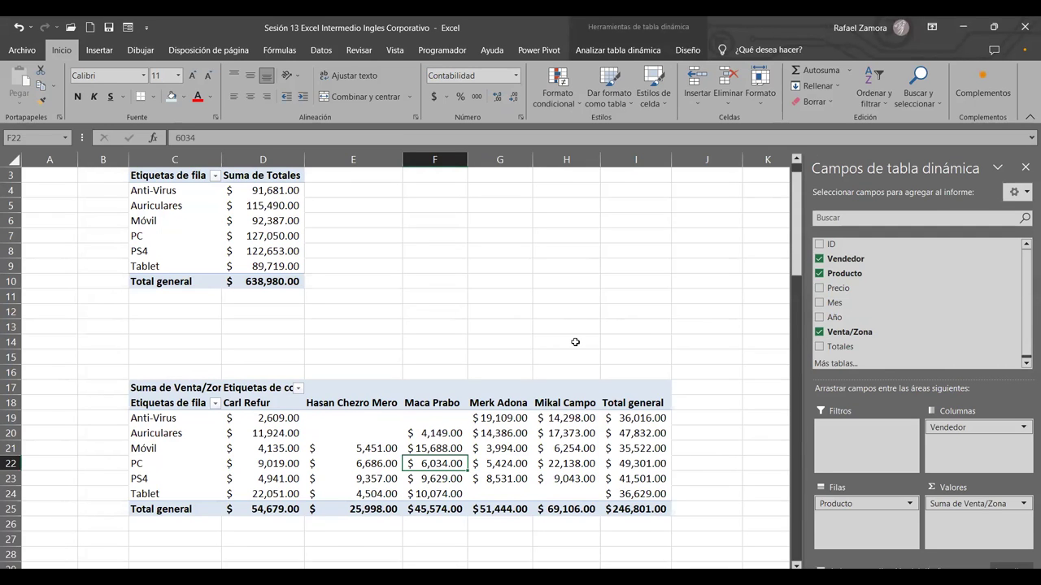
left_click(615, 294)
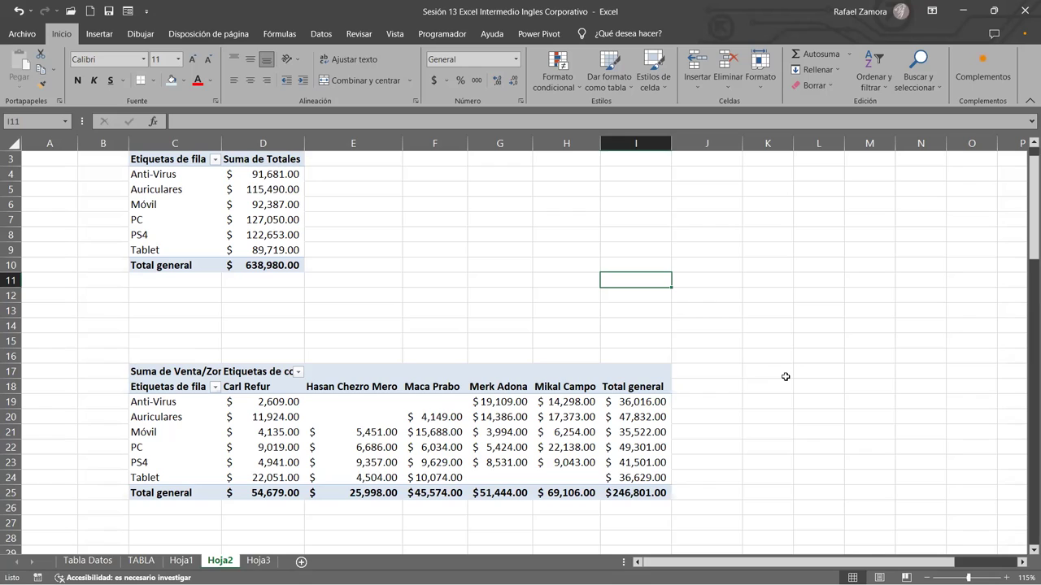
left_click(786, 376)
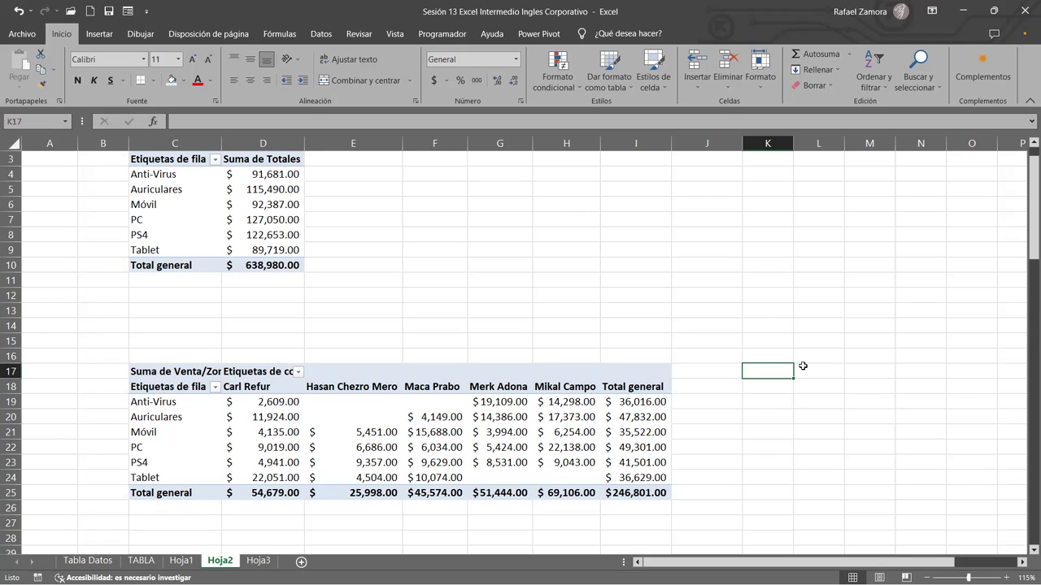
left_click(600, 281)
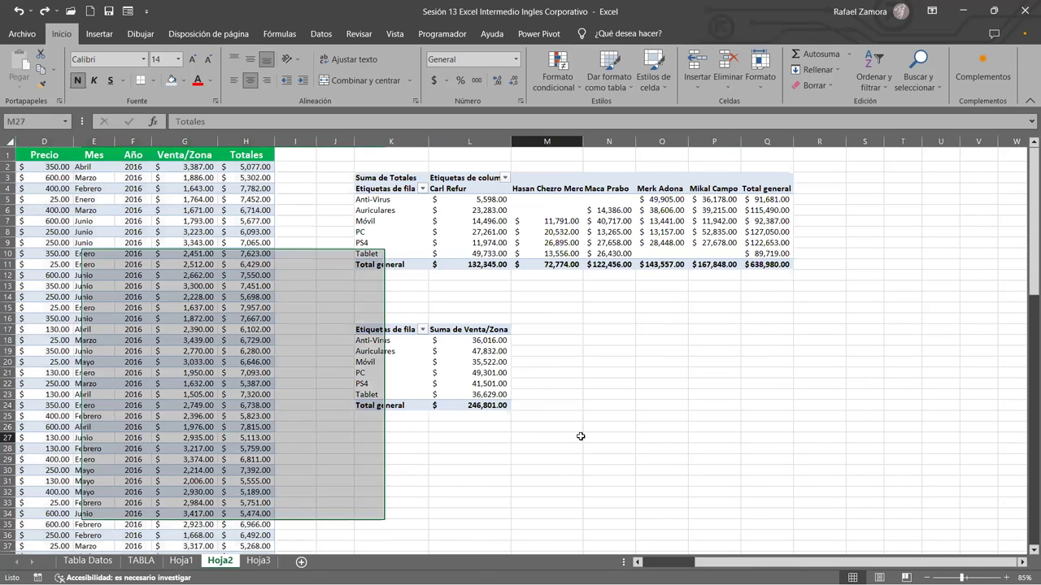
Clear both pivot tables by selecting columns K rightward and deleting them.
scroll(510, 505, "left", 3)
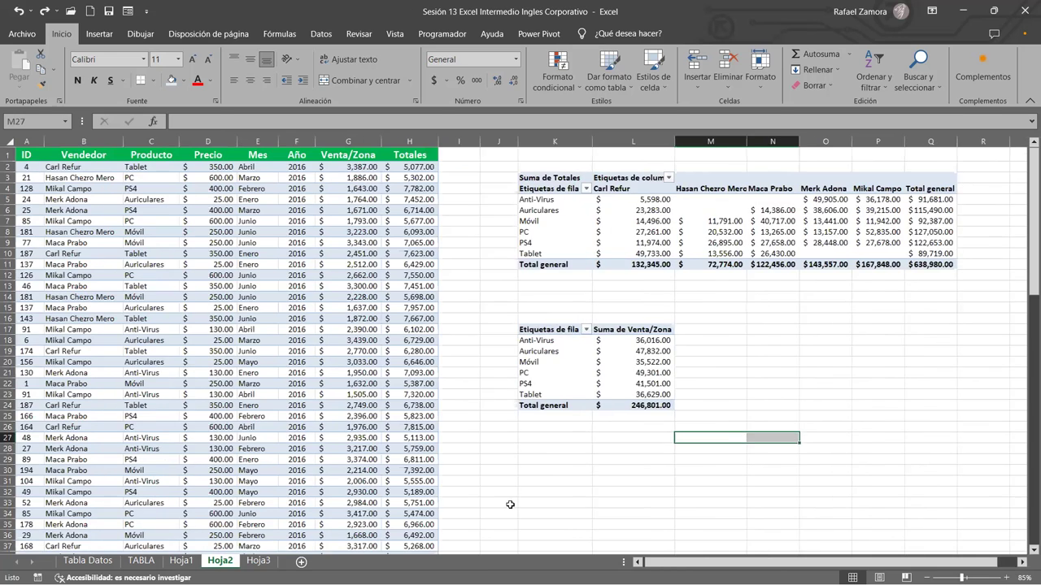
left_click(361, 295)
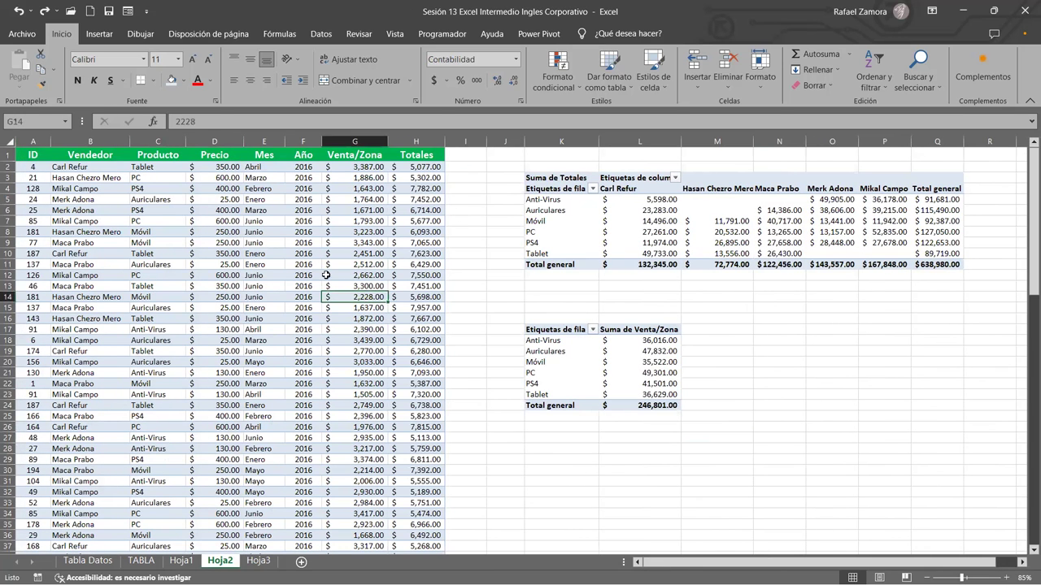
left_click(354, 200)
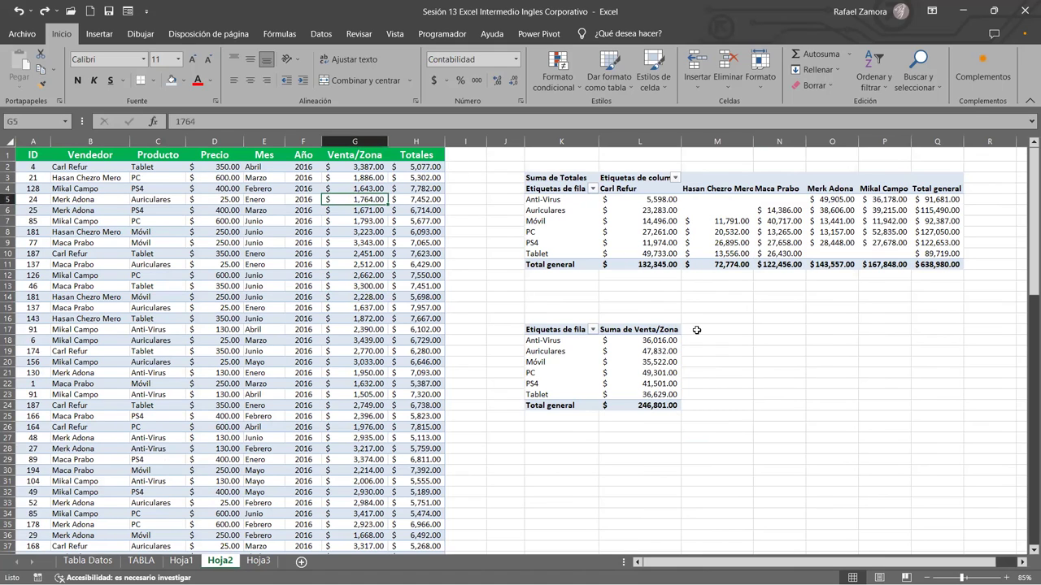
left_click(795, 362)
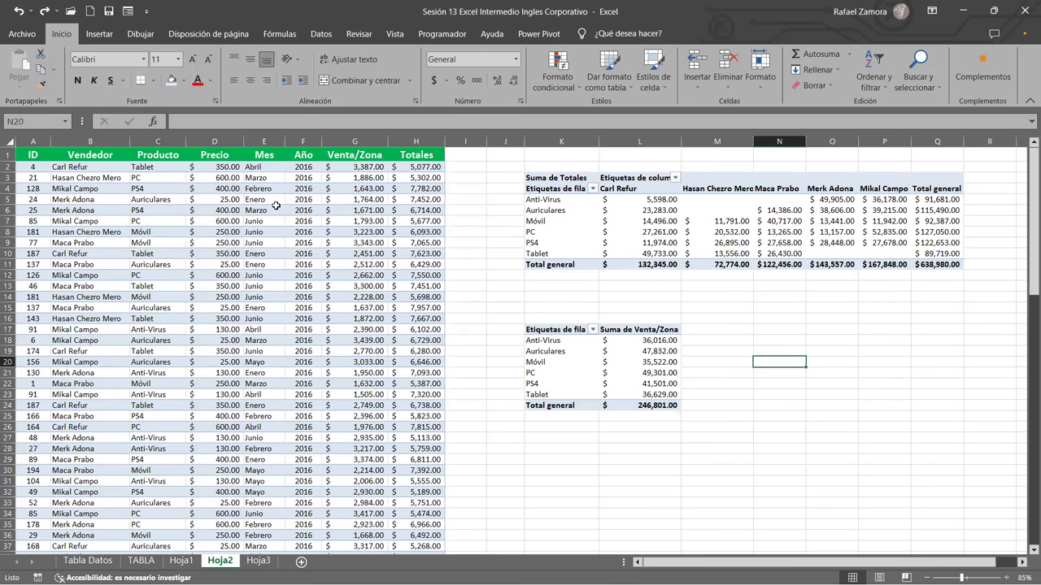
left_click(263, 221)
left_click(561, 141)
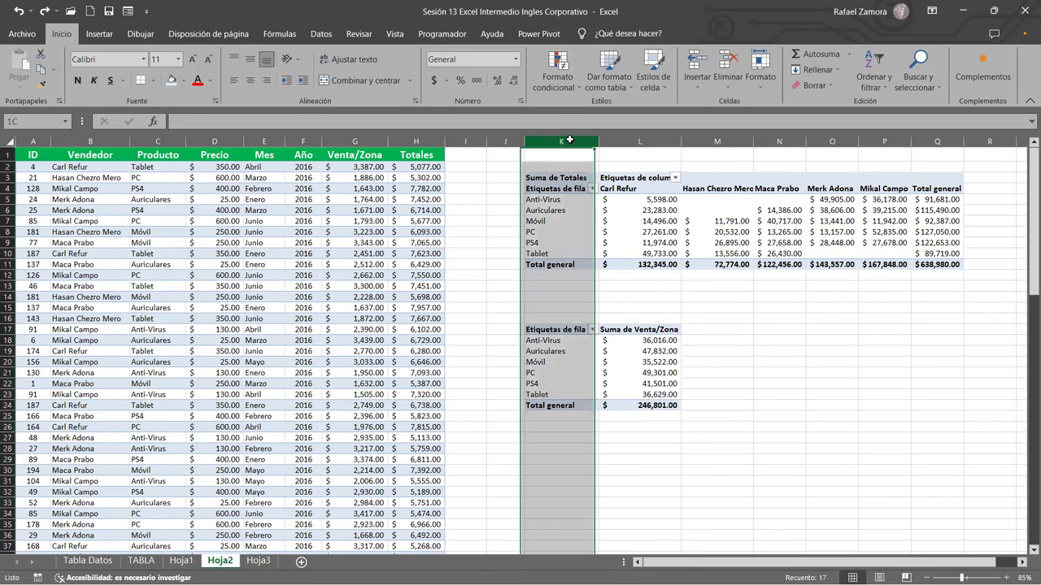
key("ctrl+shift+Right")
key("Delete")
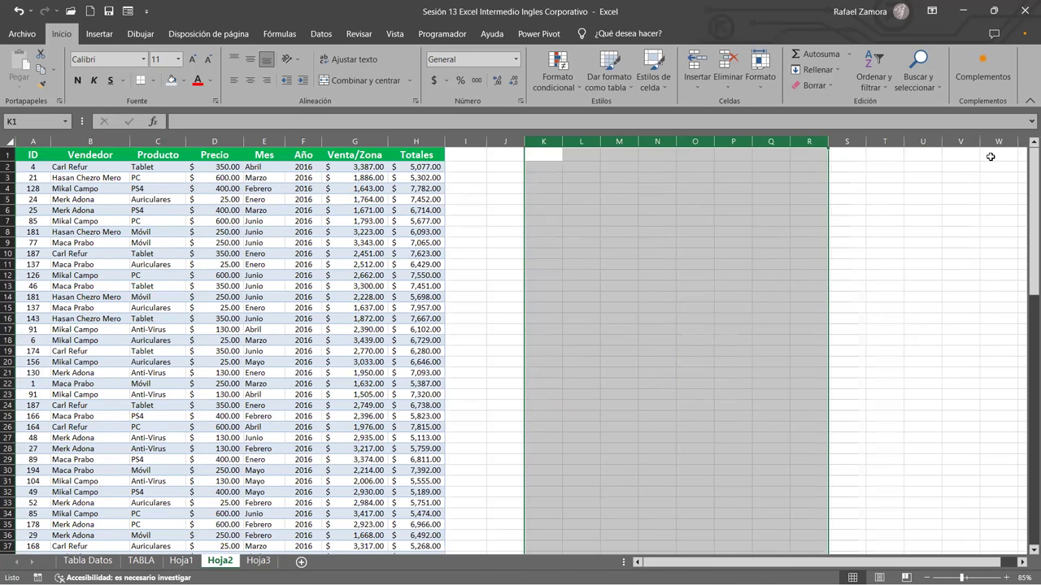
left_click(843, 262)
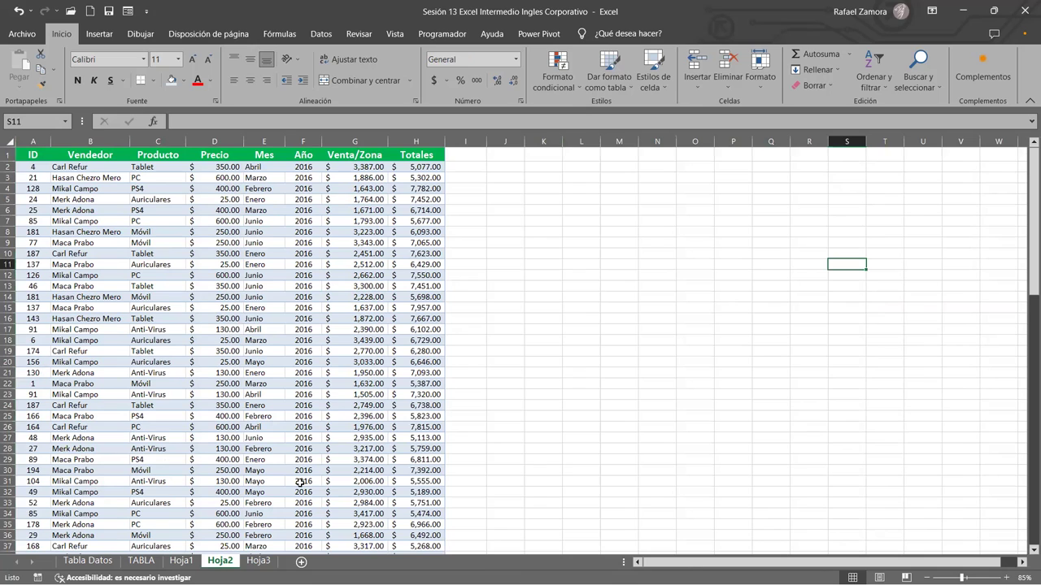
left_click(81, 287)
left_click(97, 36)
Build a pivot on new sheet Hoja6 with Vendedor in Filas and Totales in Valores.
left_click(27, 65)
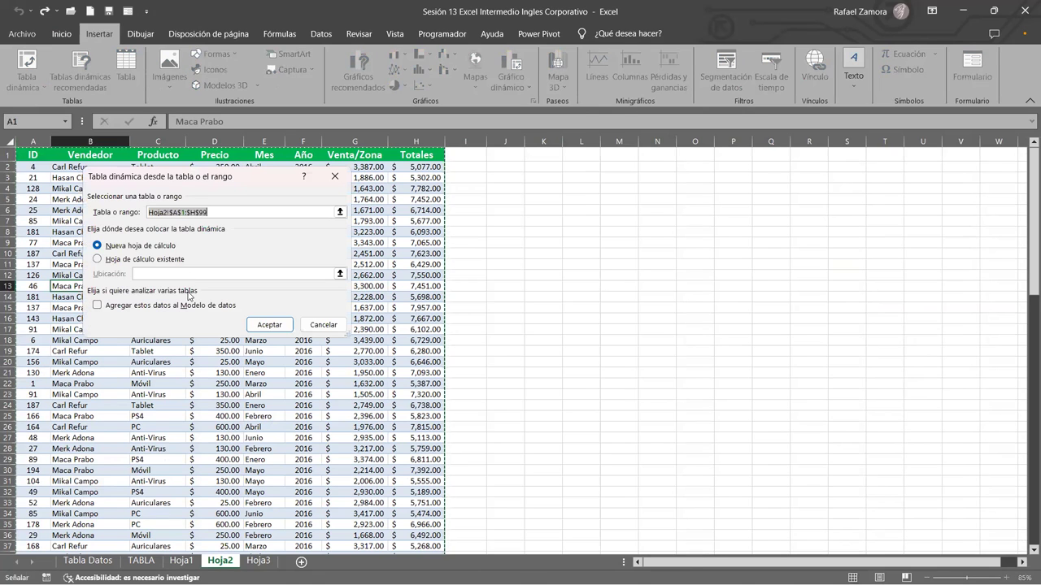
left_click(286, 325)
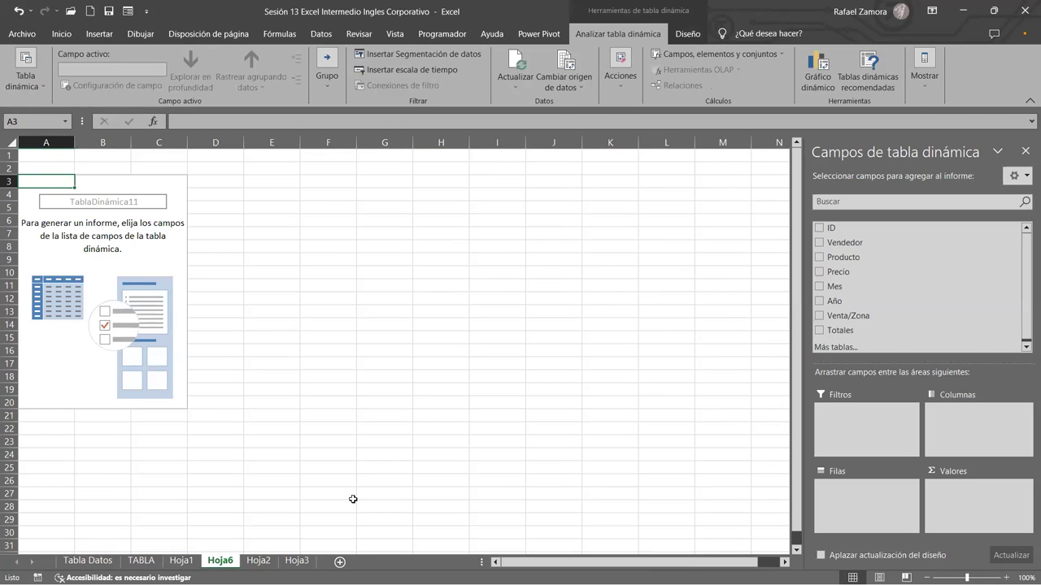
left_click_drag(845, 242, 869, 524)
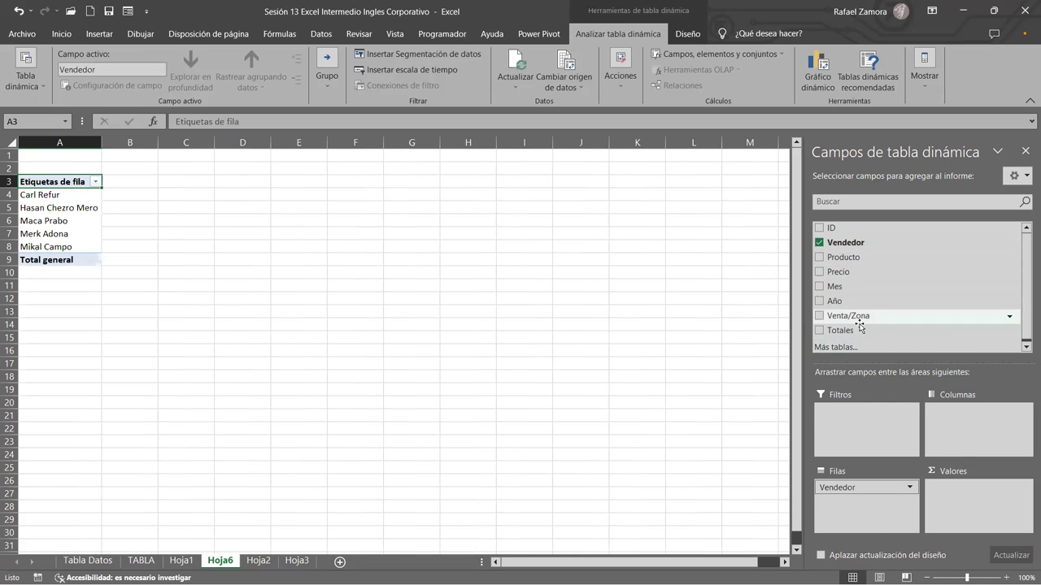
left_click_drag(840, 330, 979, 515)
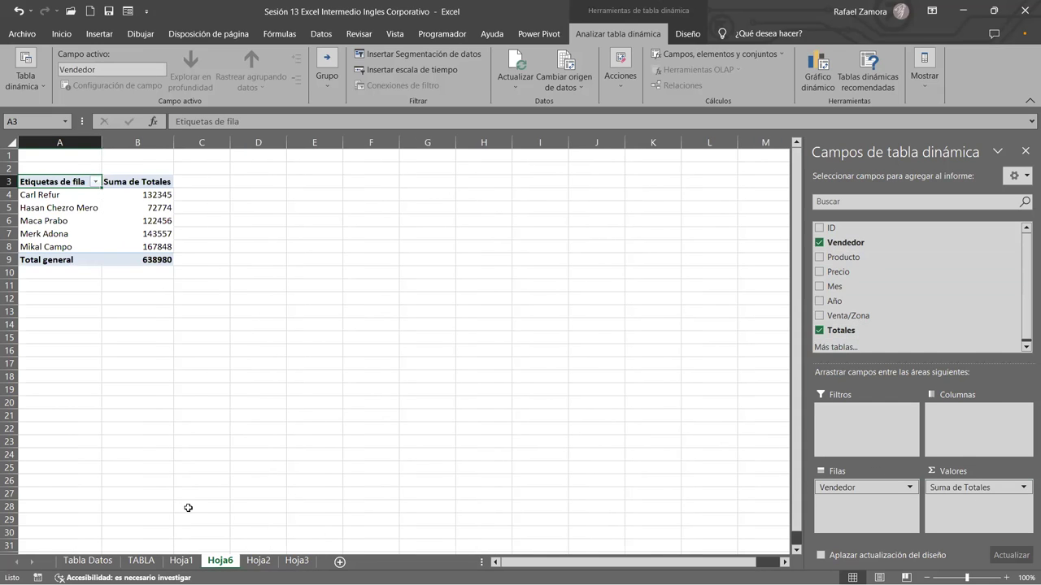
key("ctrl+Page_Down")
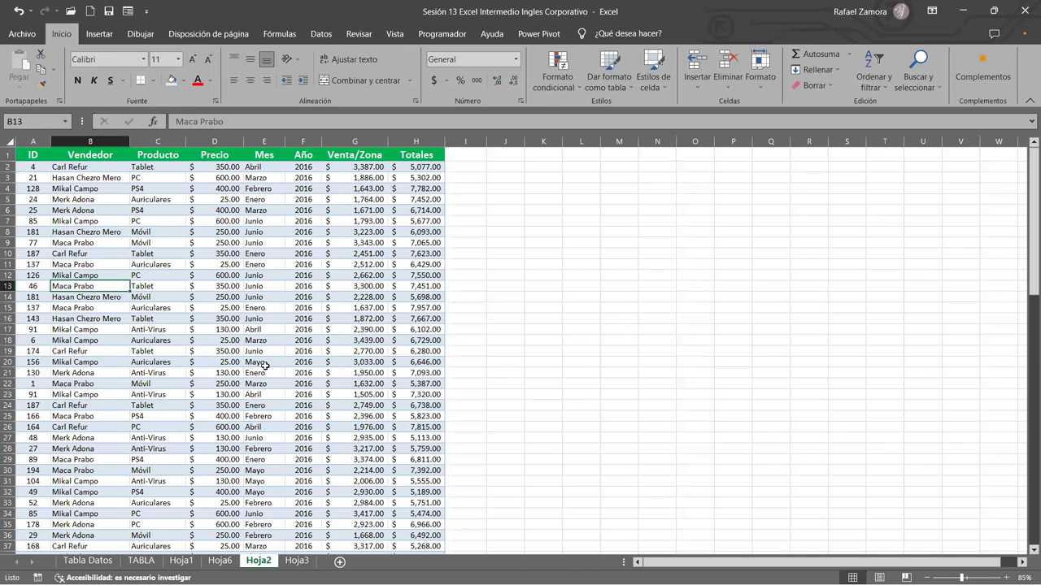
key("ctrl+Page_Up")
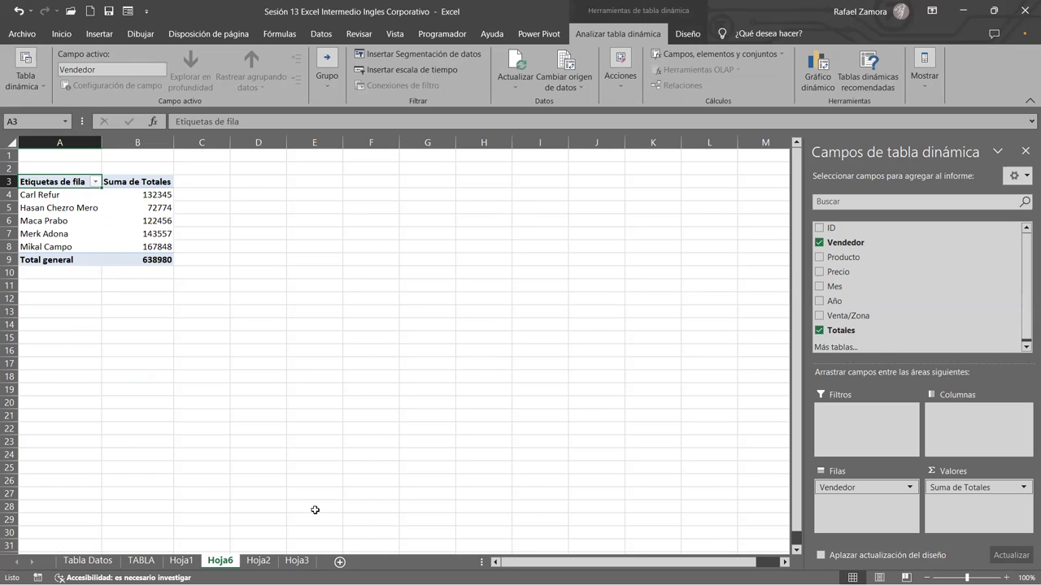
Copy the Hoja6 sheet to a new workbook using Mover o copiar with Crear una copia ticked.
right_click(220, 560)
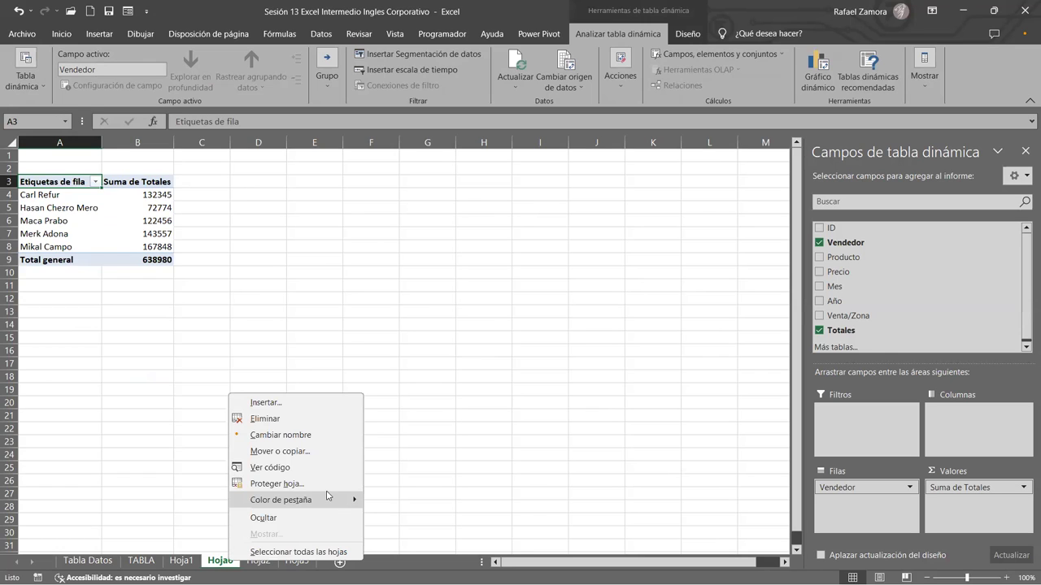
left_click(286, 451)
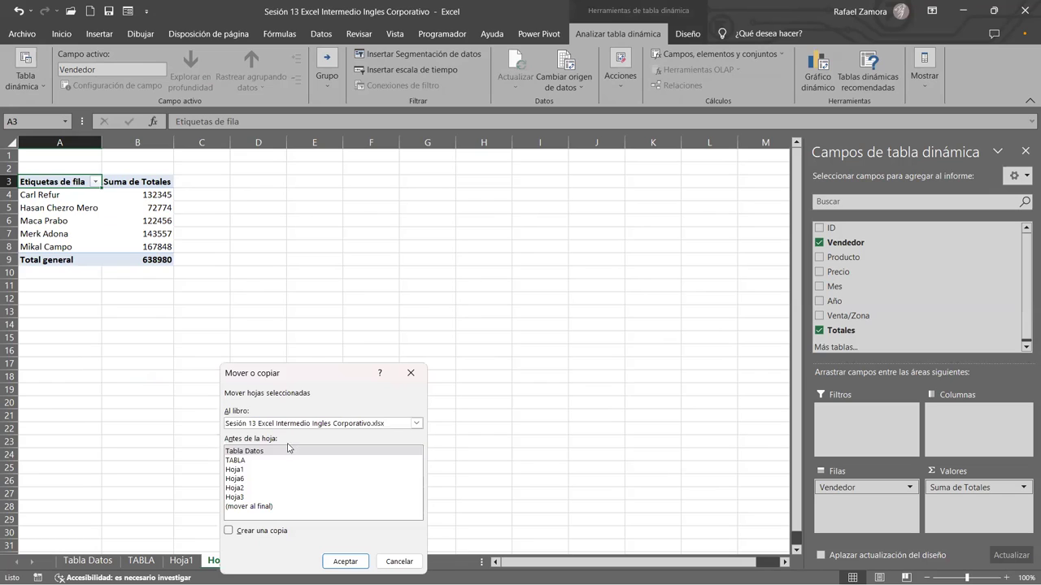
key("alt+a")
key("Up")
key("alt+c")
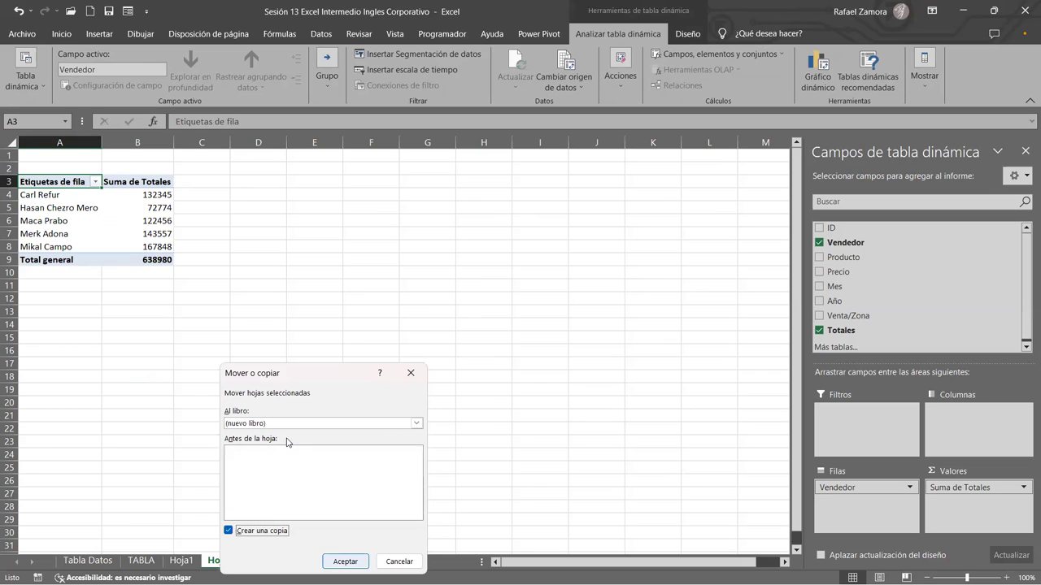
key("Return")
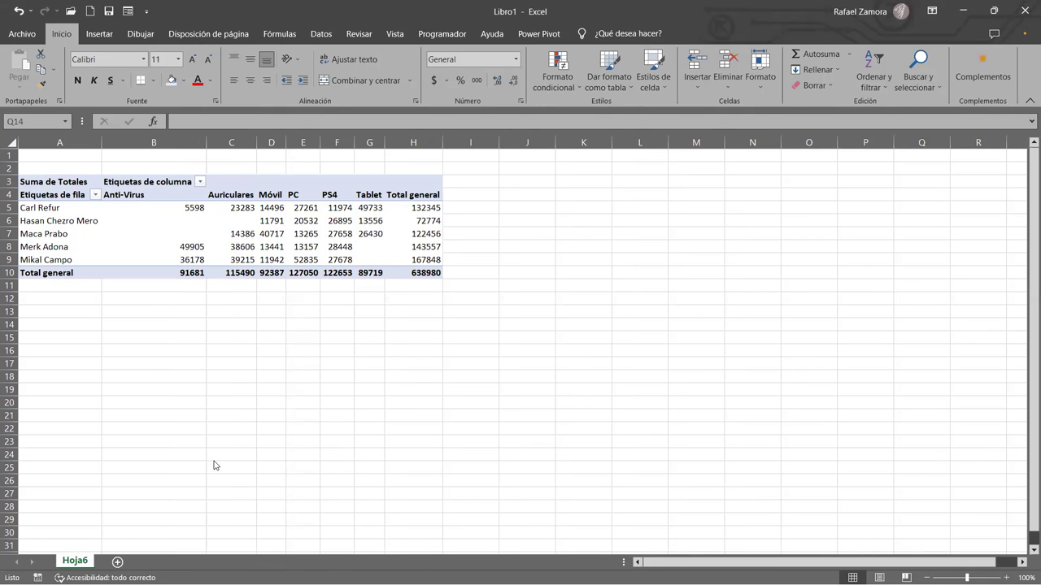
In the Sesión 13 workbook, go to Hoja2 and start then cancel a new pivot table.
key("alt+Tab")
key("alt+Tab")
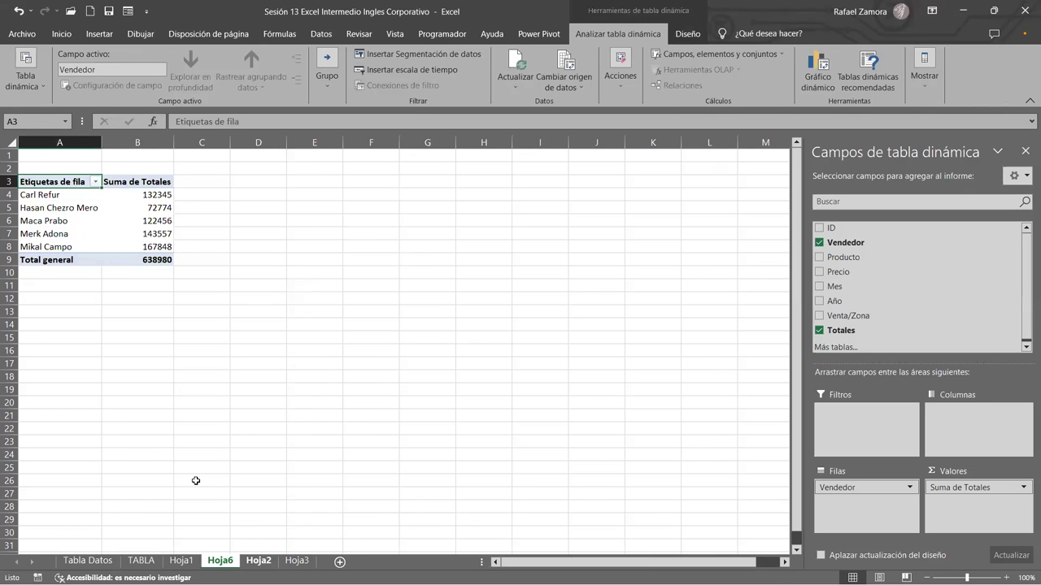
key("ctrl+Page_Down")
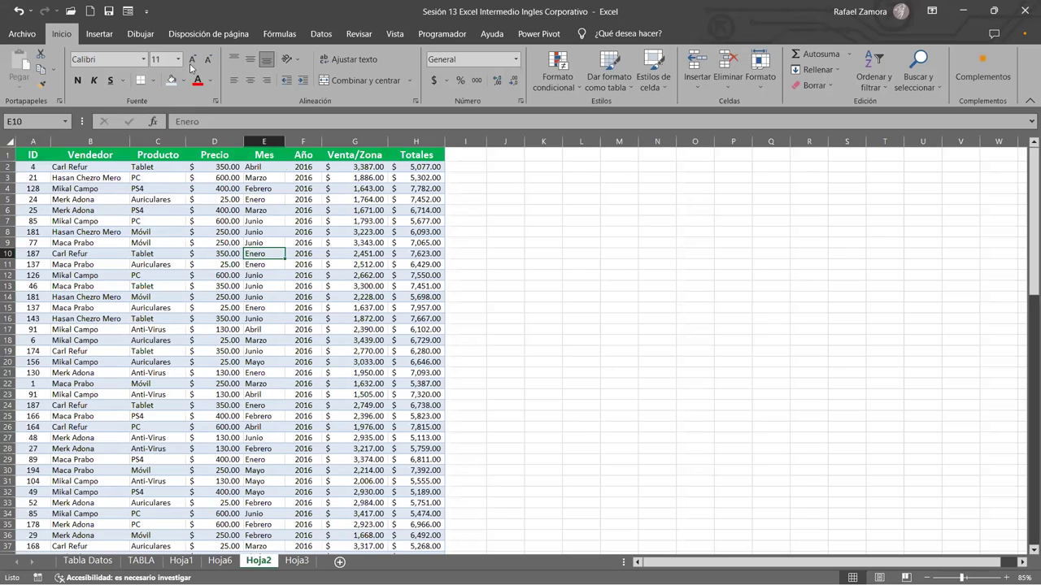
left_click(100, 33)
left_click(31, 62)
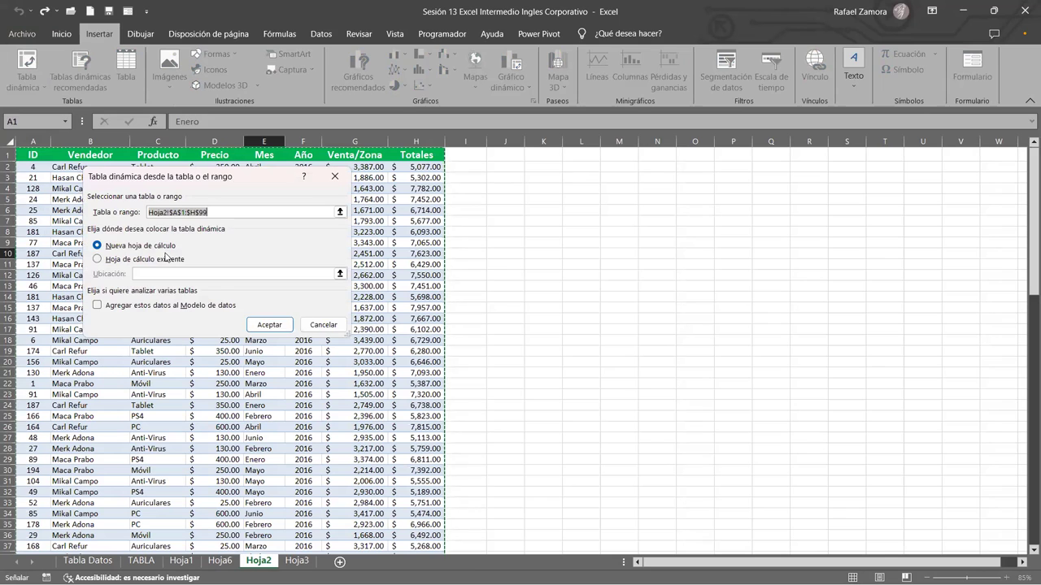
left_click(323, 324)
Check the Libro1 window, then return to Sesión 13 and show the Hoja6 pivot sheet.
key("alt+Tab")
key("alt+Tab")
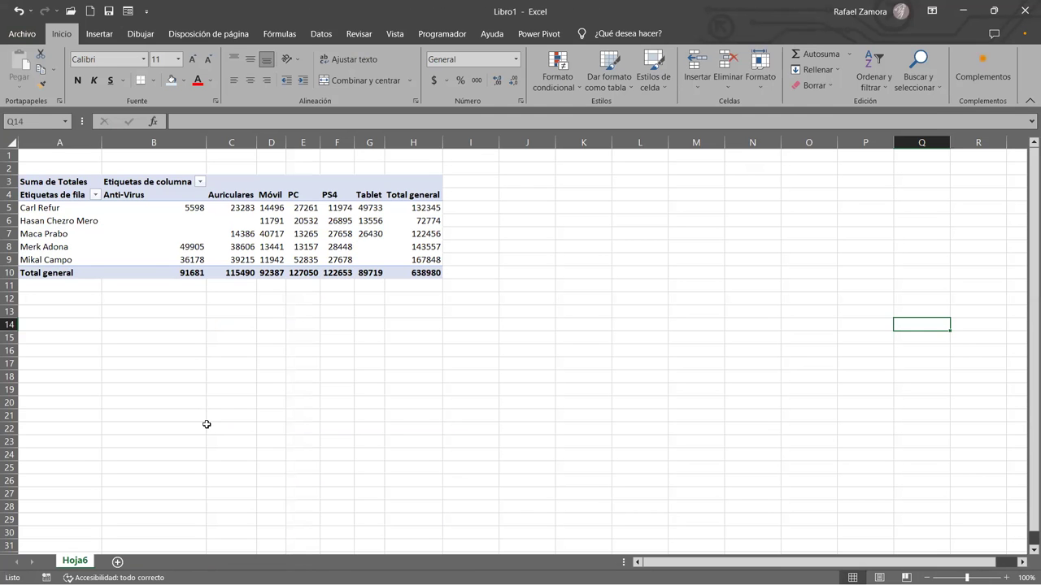
left_click(209, 426)
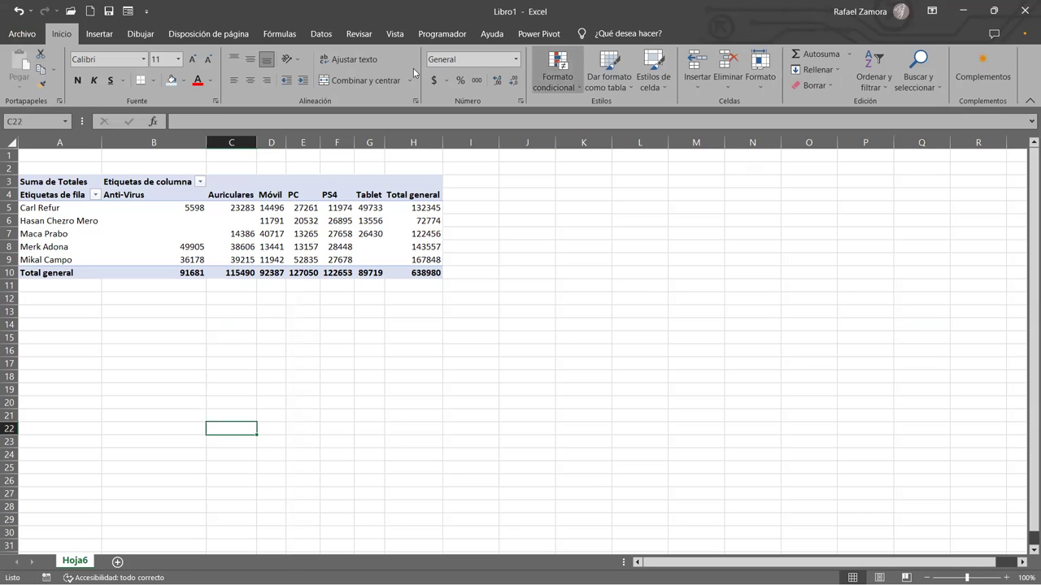
key("alt+Tab")
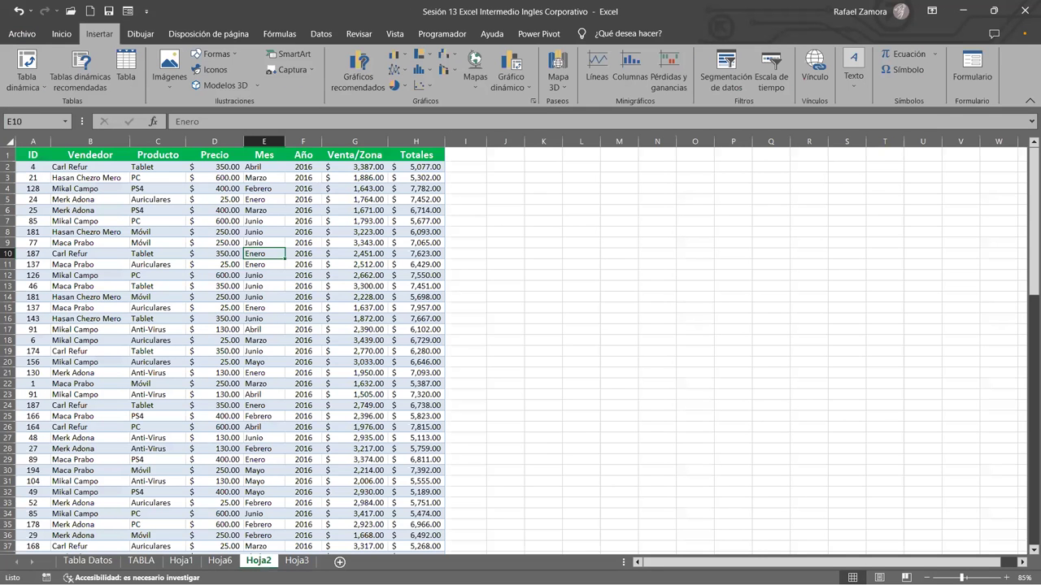
left_click(219, 561)
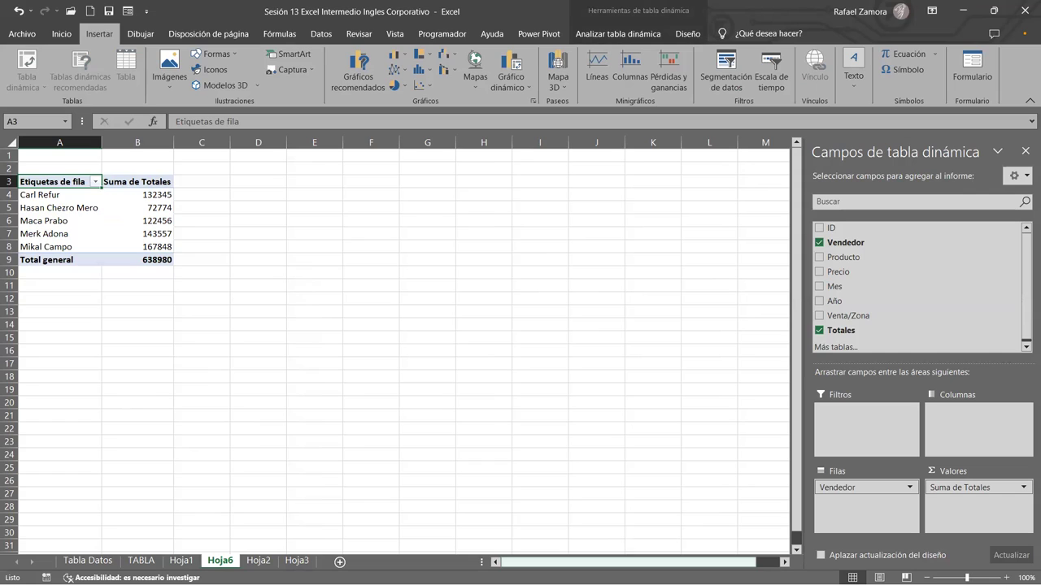
Move Hoja6 to a (nuevo libro) destination with Crear una copia left unchecked.
left_click(295, 313)
right_click(221, 560)
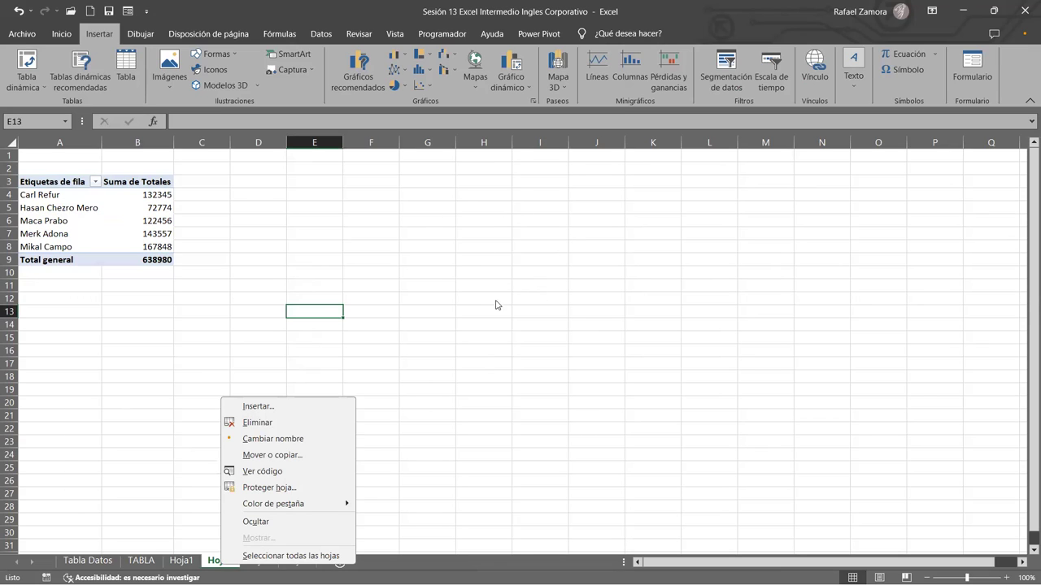
left_click(455, 369)
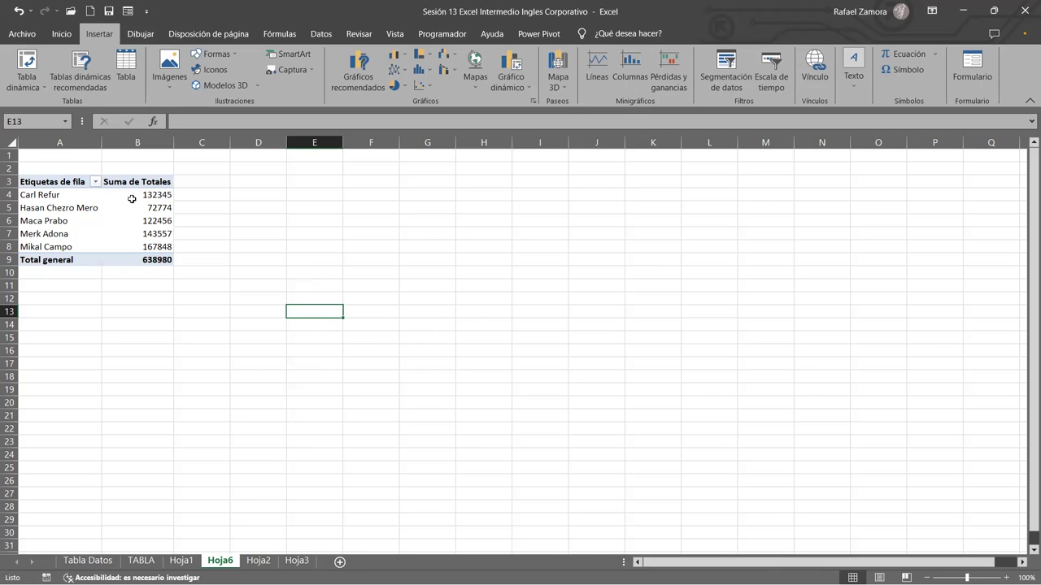
right_click(225, 560)
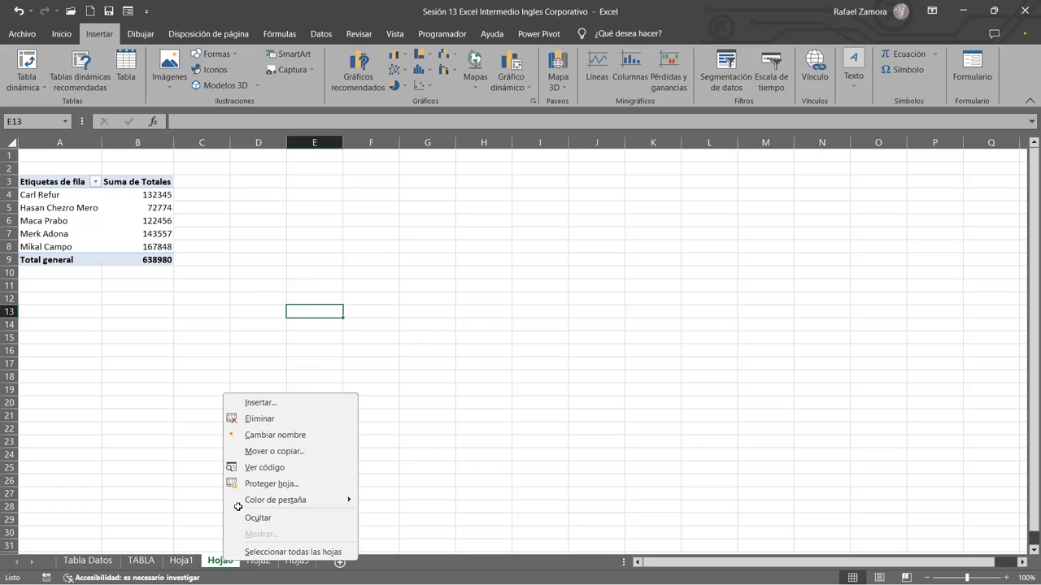
left_click(302, 451)
left_click(295, 418)
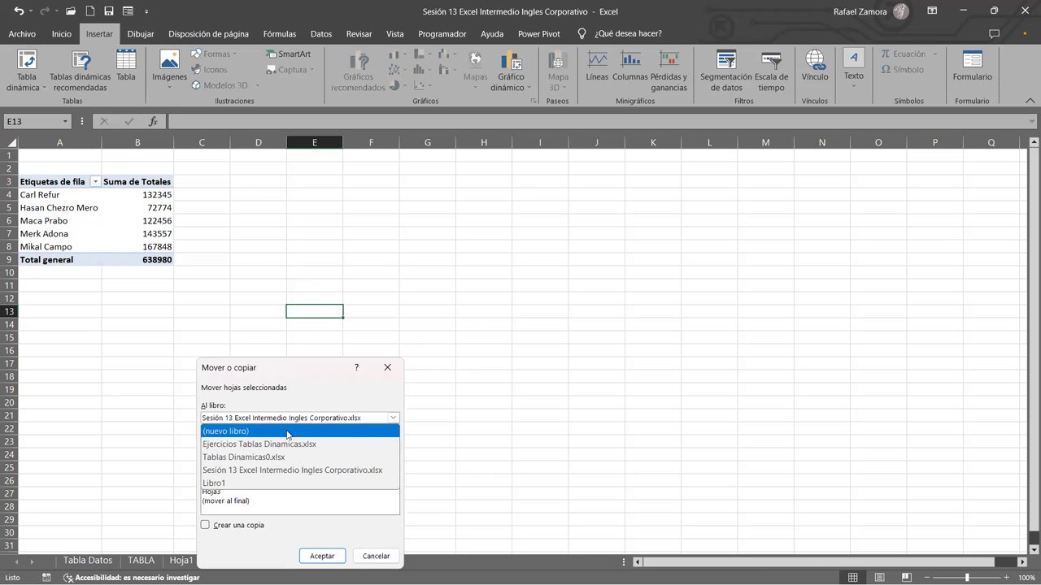
left_click(286, 431)
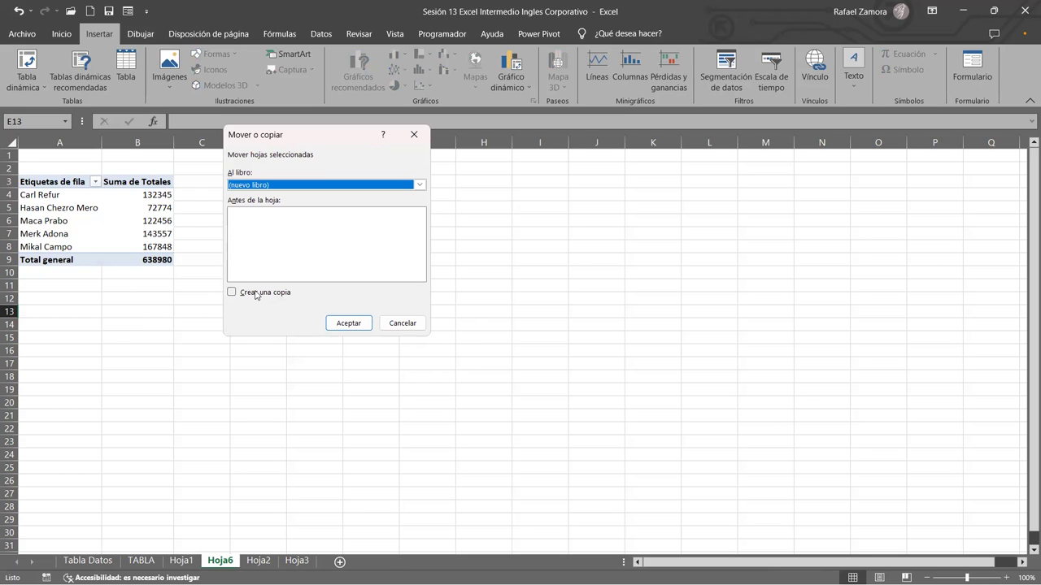
left_click(253, 294)
left_click(254, 295)
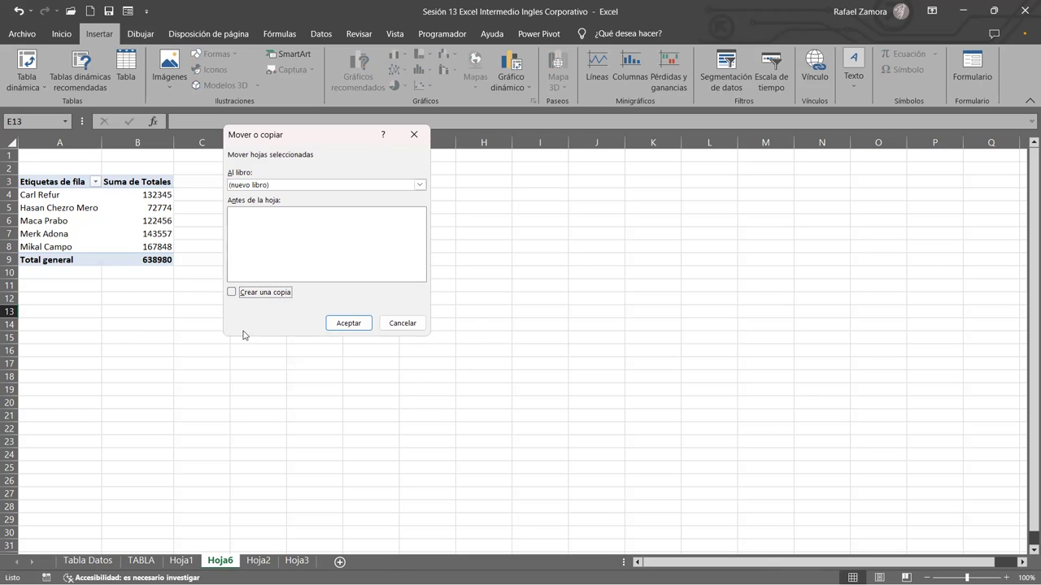
left_click(348, 324)
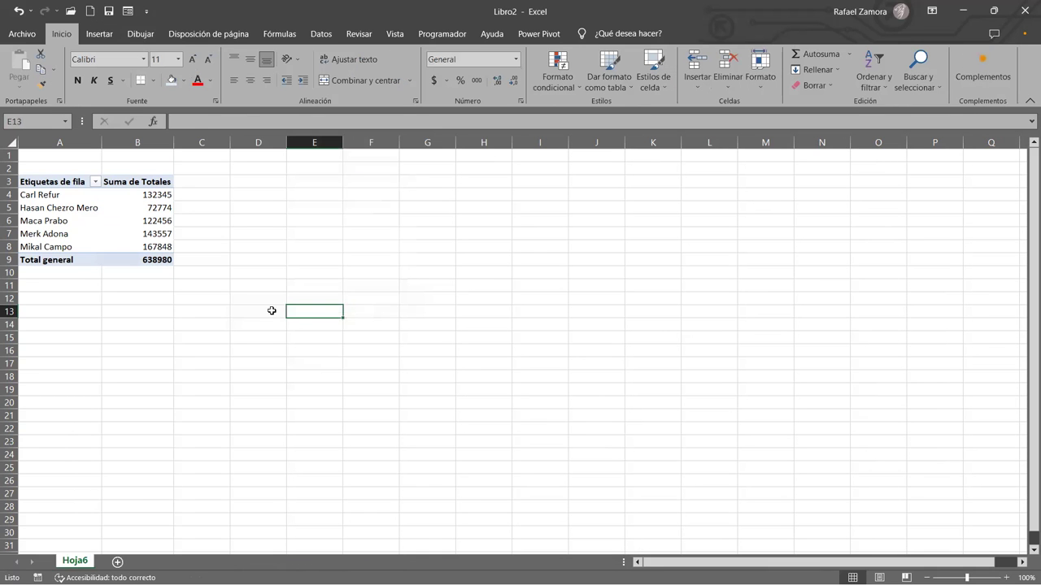
Add Producto to the Columnas area so each Vendedor's Totales split by product.
left_click(219, 275)
left_click(140, 234)
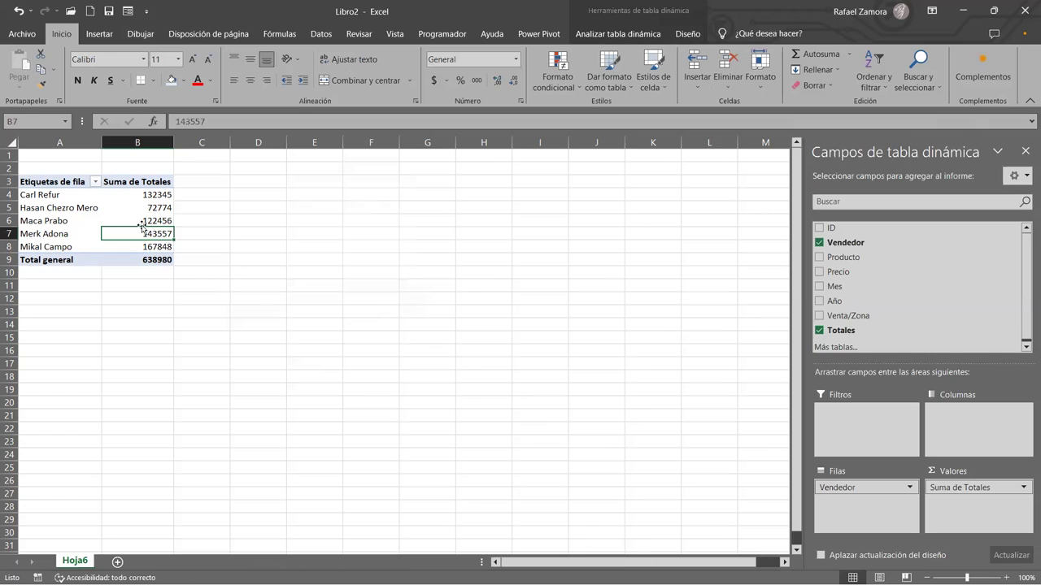
left_click_drag(839, 258, 964, 440)
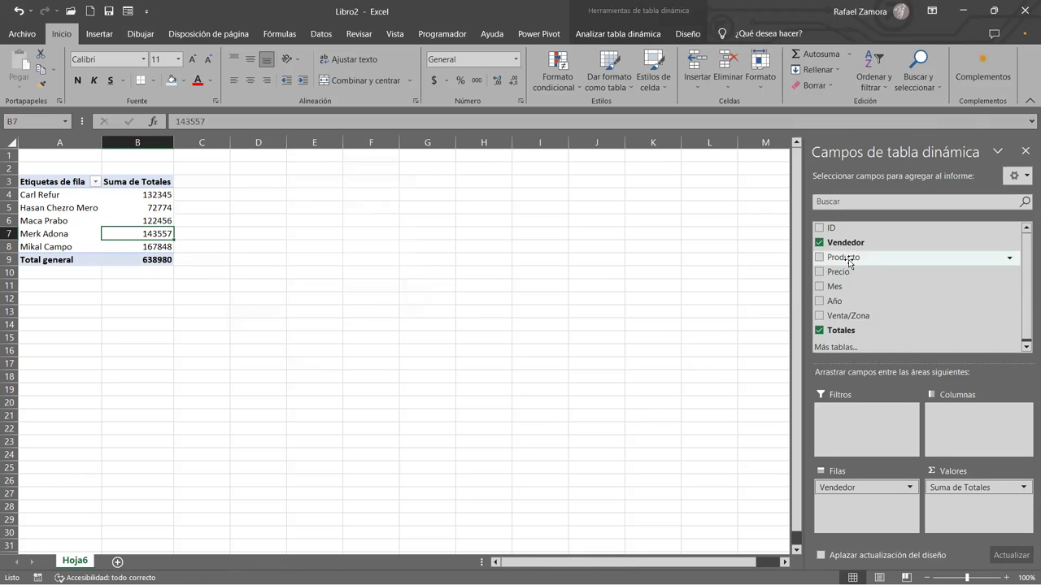
left_click(530, 346)
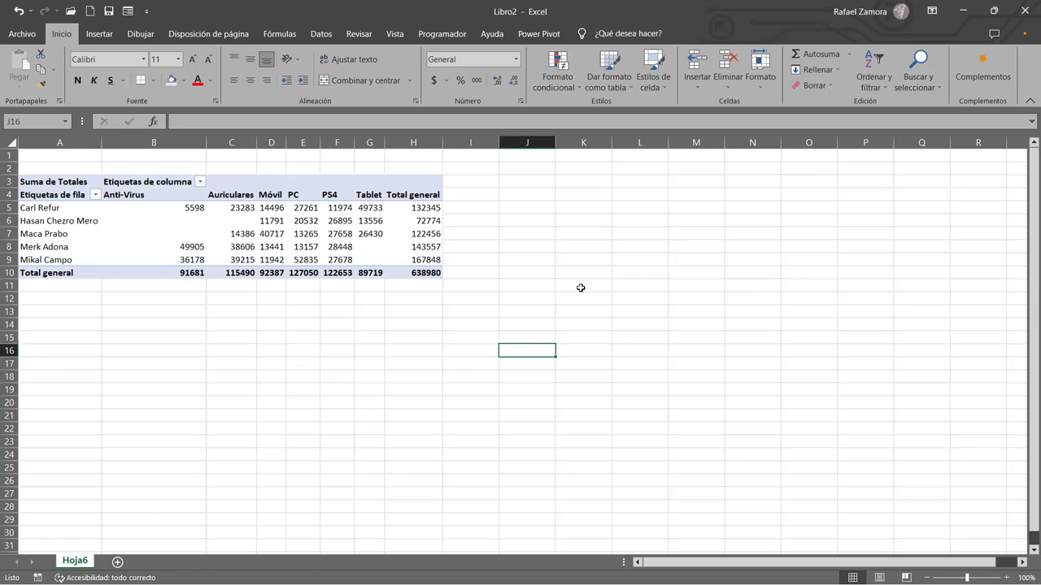
left_click(262, 243)
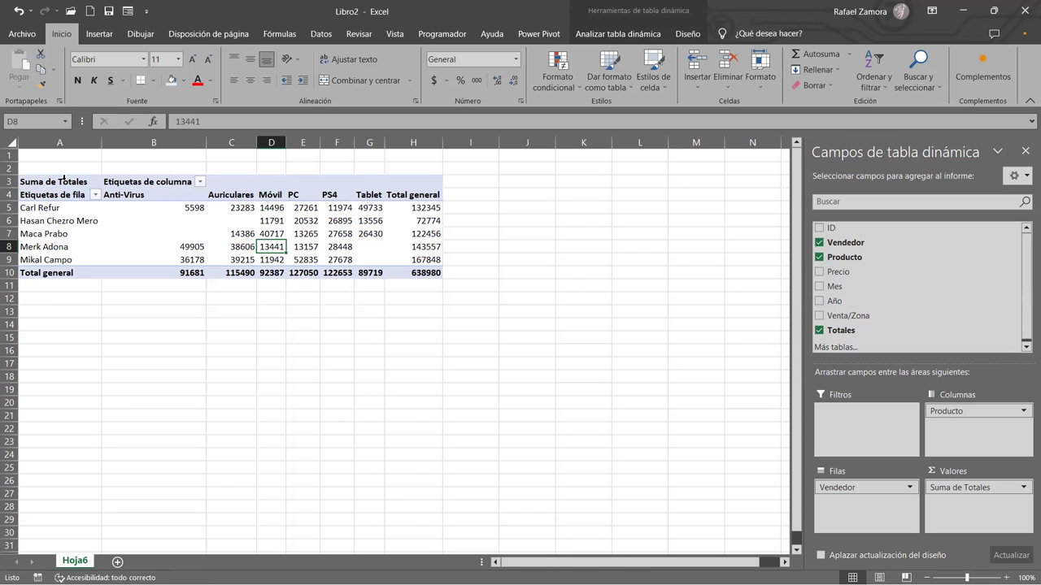
left_click_drag(63, 181, 422, 274)
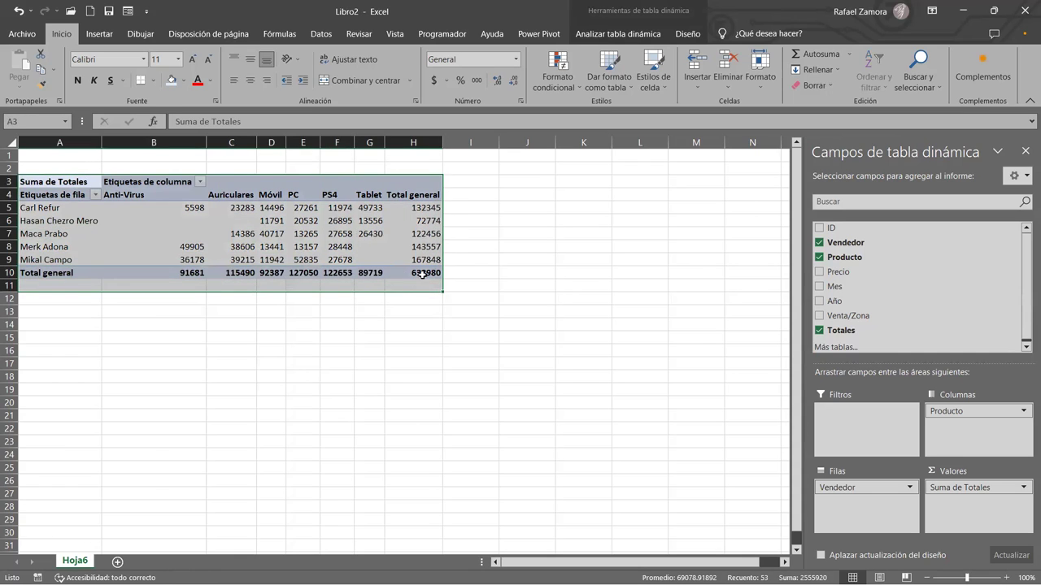
left_click(486, 413)
left_click(371, 232)
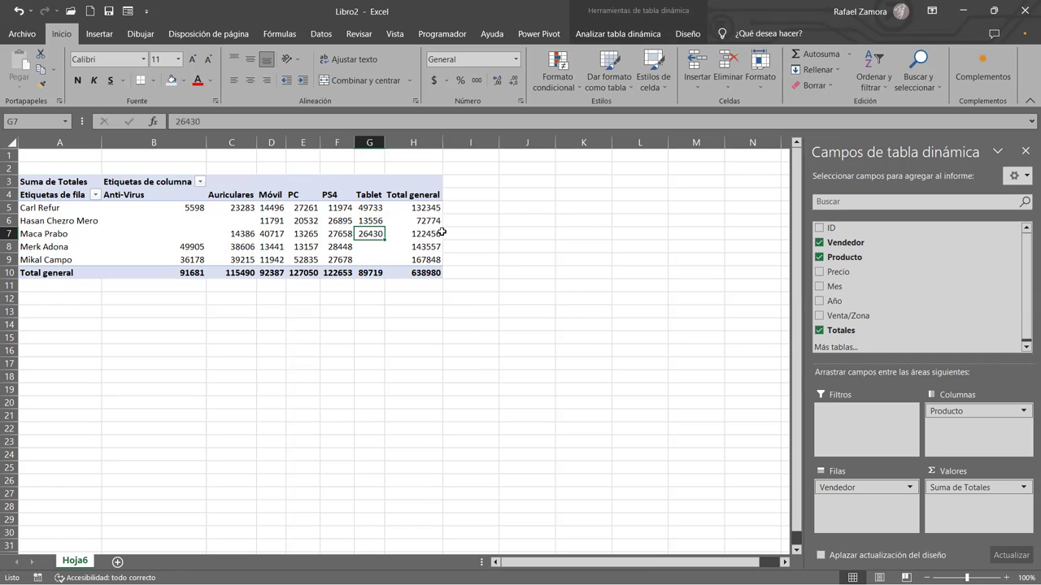
left_click(508, 243)
left_click(393, 231)
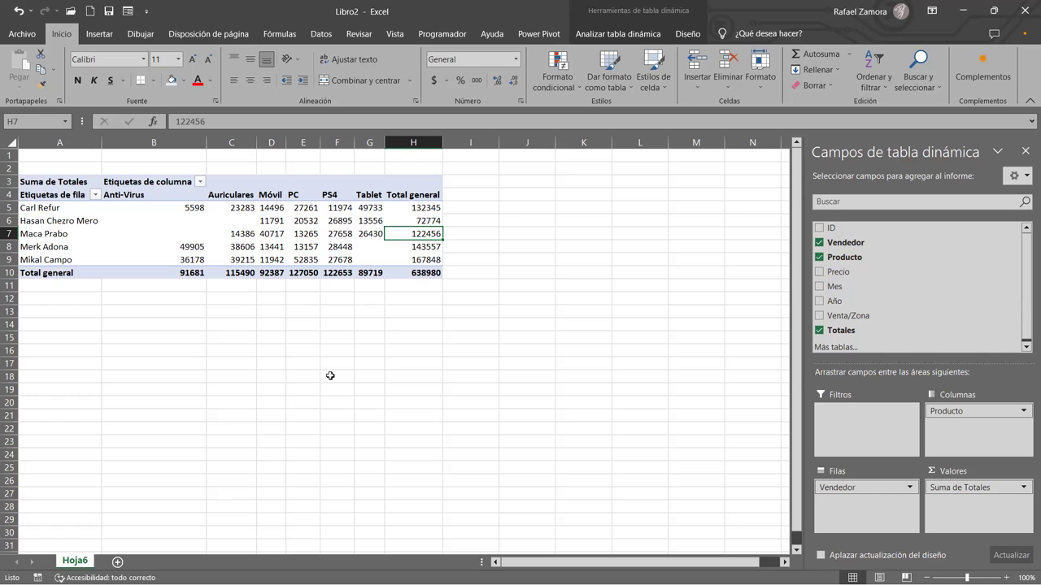
left_click(696, 518)
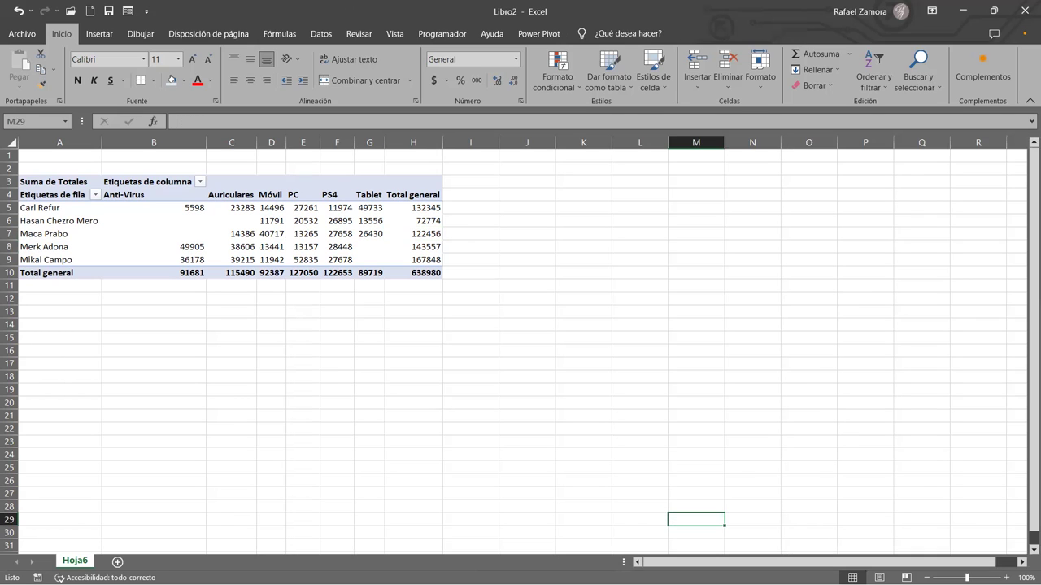
left_click(691, 385)
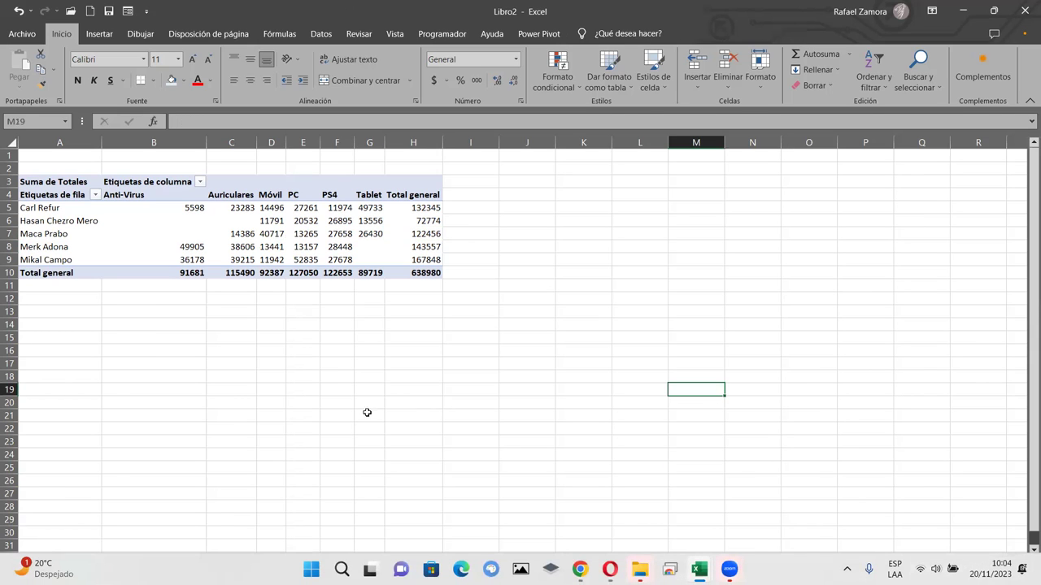
key("super")
left_click(854, 317)
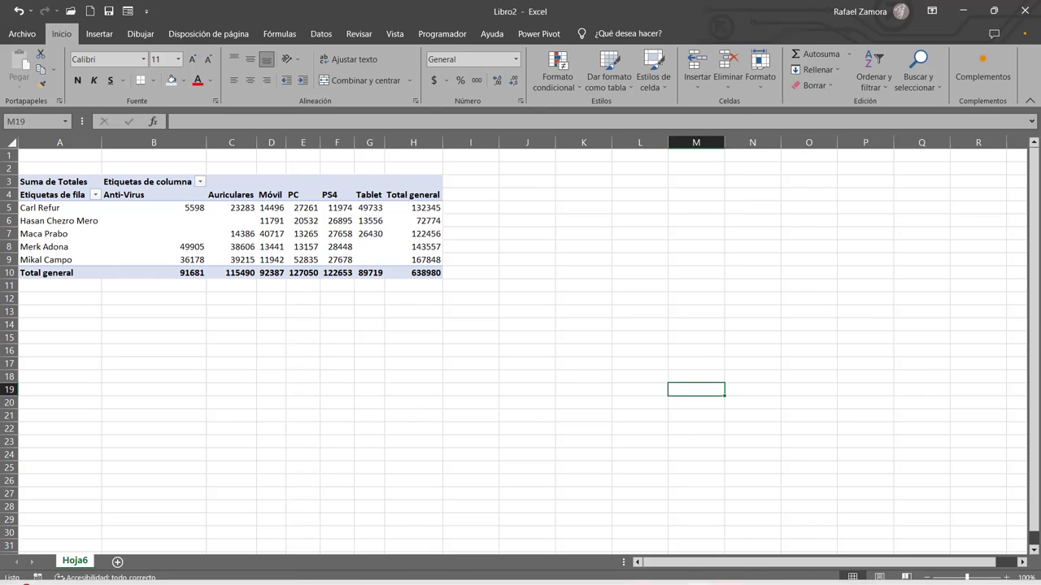
left_click(444, 443)
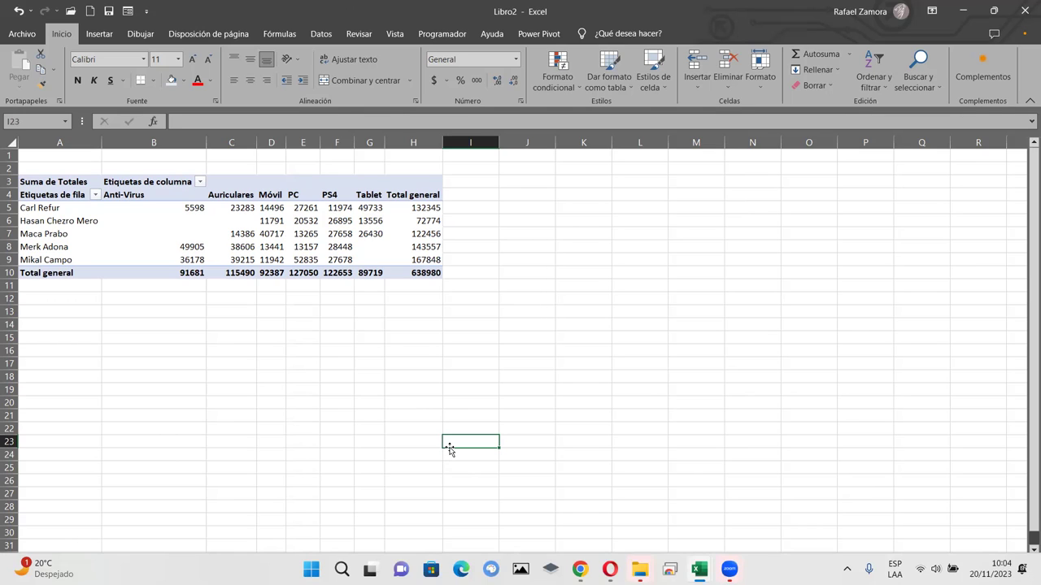
key("super")
left_click(829, 471)
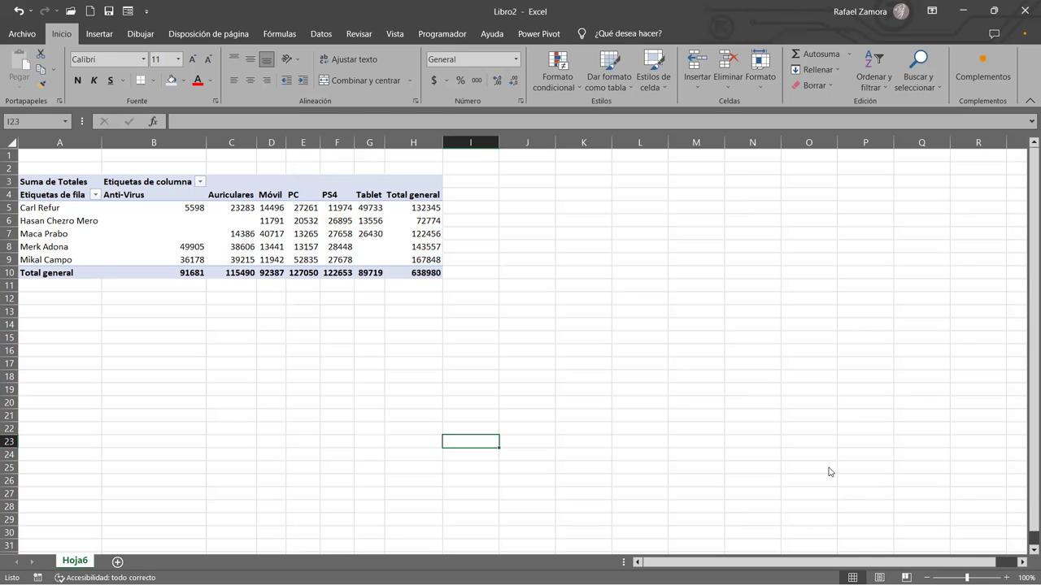